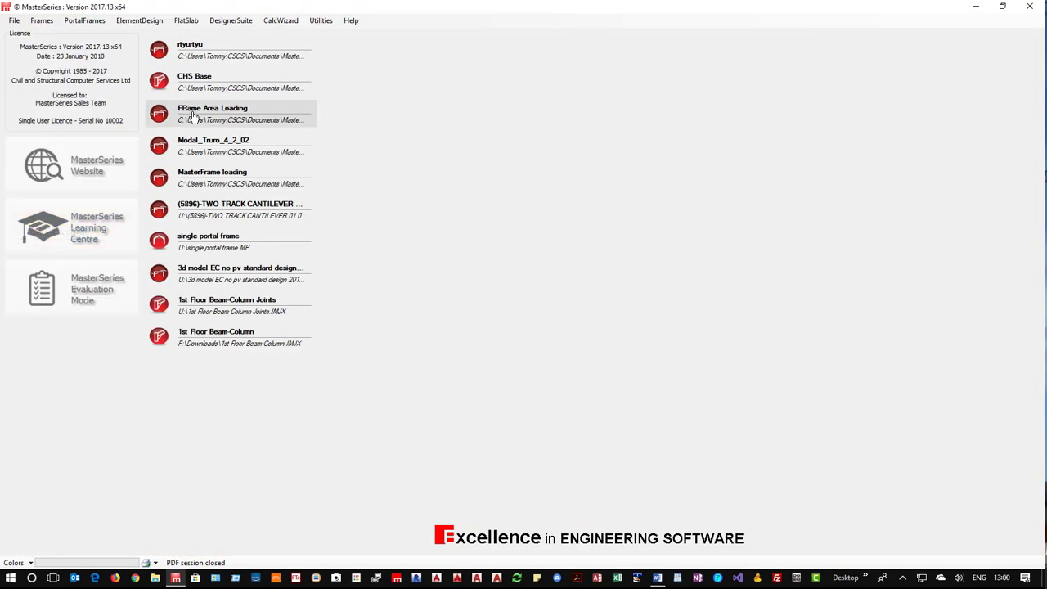
- Open the MasterFrame loading model and show it in front view with the member length labels hidden
{"action": "left_click", "coordinate": [219, 174]}
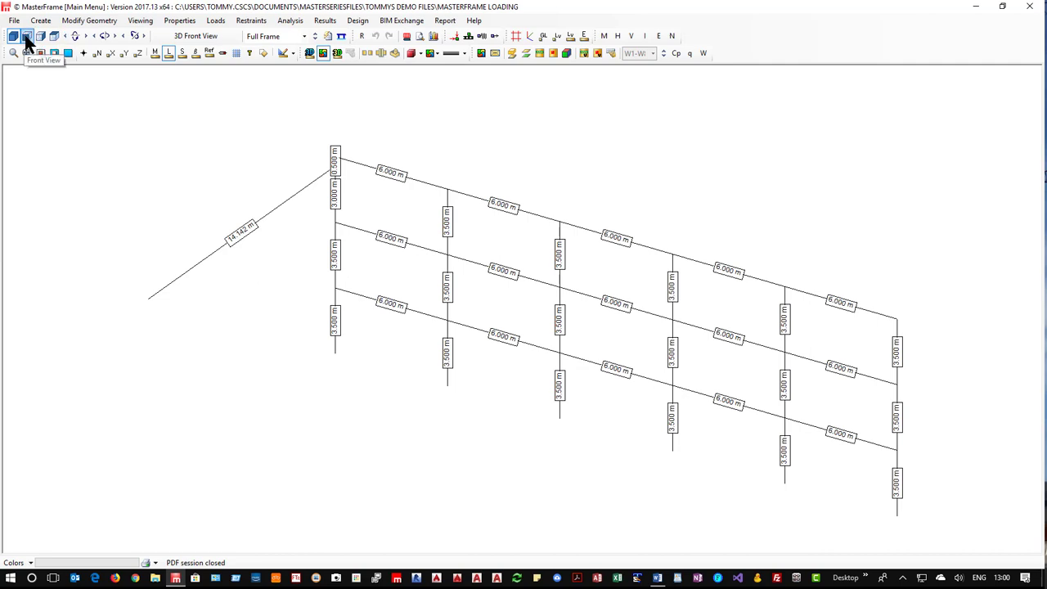
{"action": "left_click", "coordinate": [26, 36]}
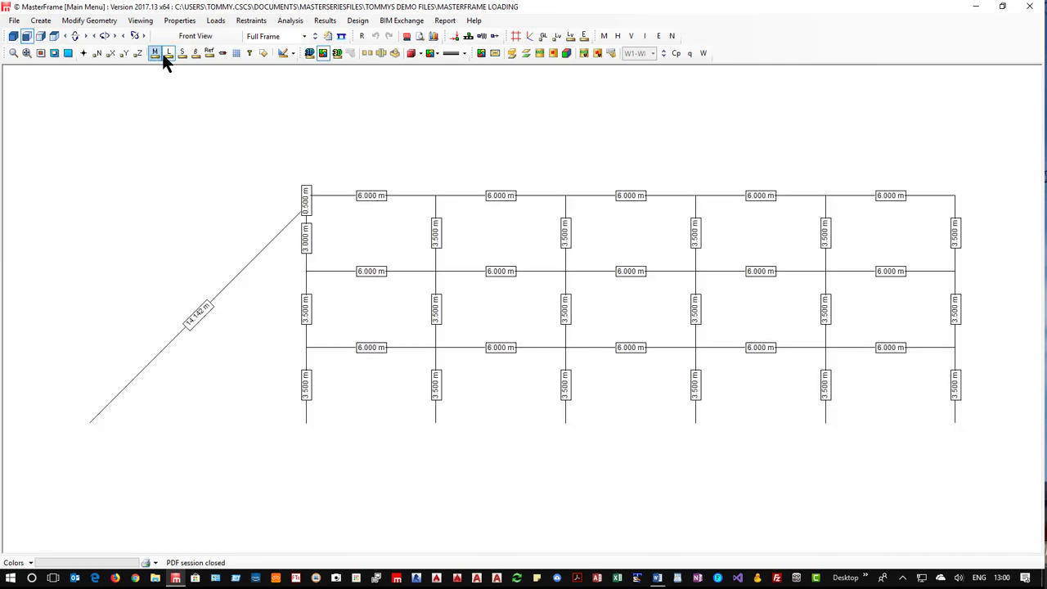
{"action": "left_click", "coordinate": [168, 53]}
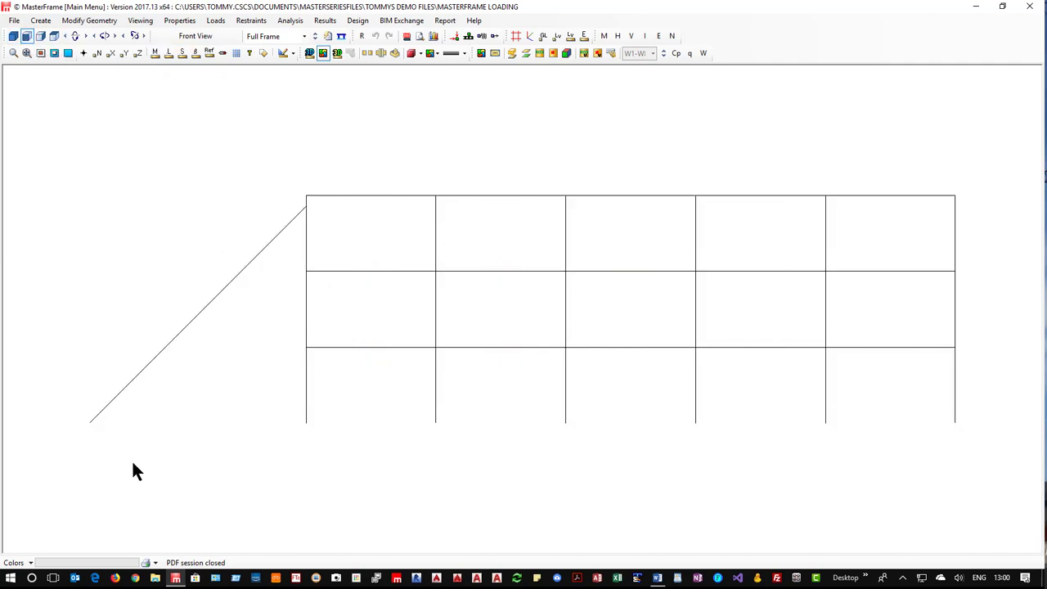
- Display the frame's load diagram and start Member Loading, selecting the 200 kN dead point load at 6 m on the first beam
{"action": "left_click", "coordinate": [407, 36]}
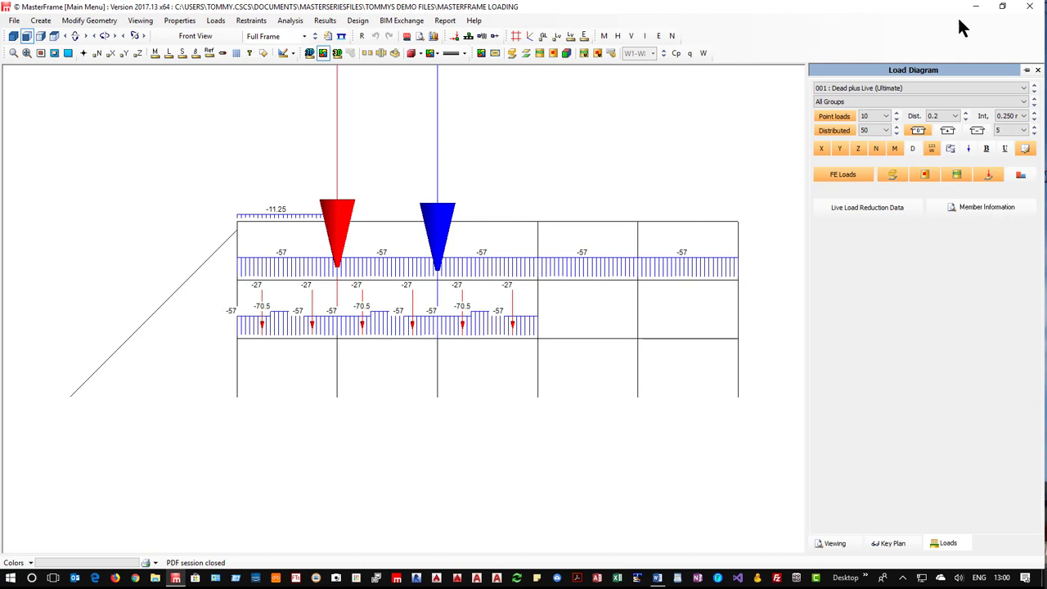
{"action": "left_click", "coordinate": [214, 22]}
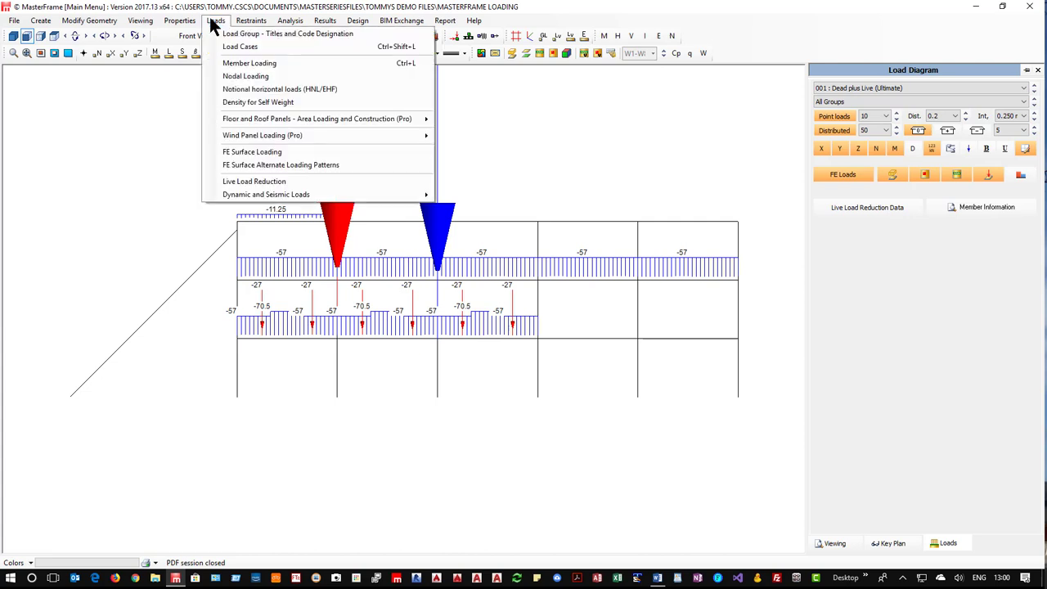
{"action": "left_click", "coordinate": [254, 64]}
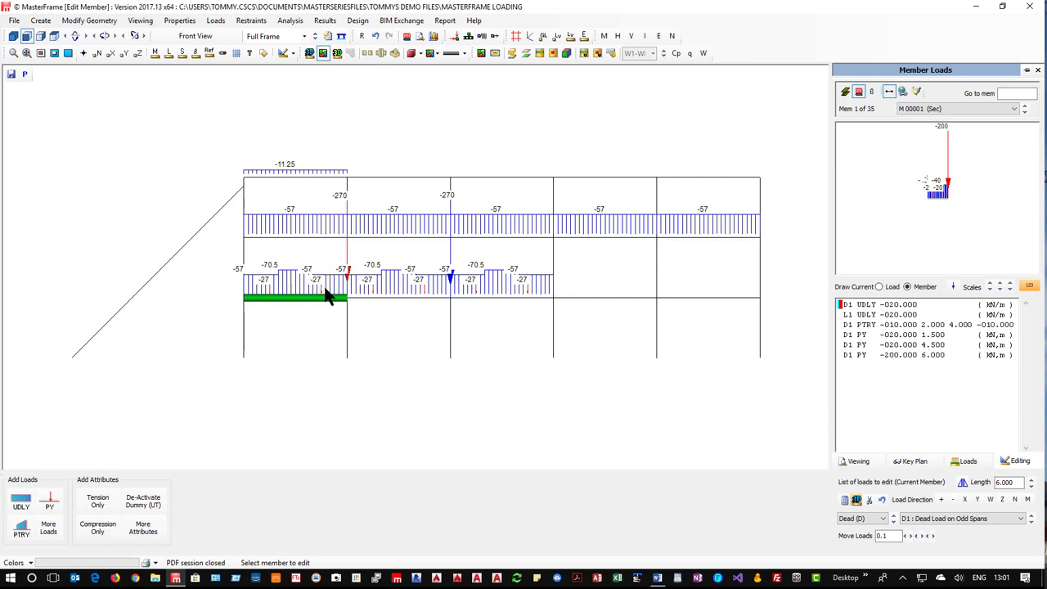
{"action": "scroll", "coordinate": [281, 333], "scroll_direction": "up", "scroll_amount": 1}
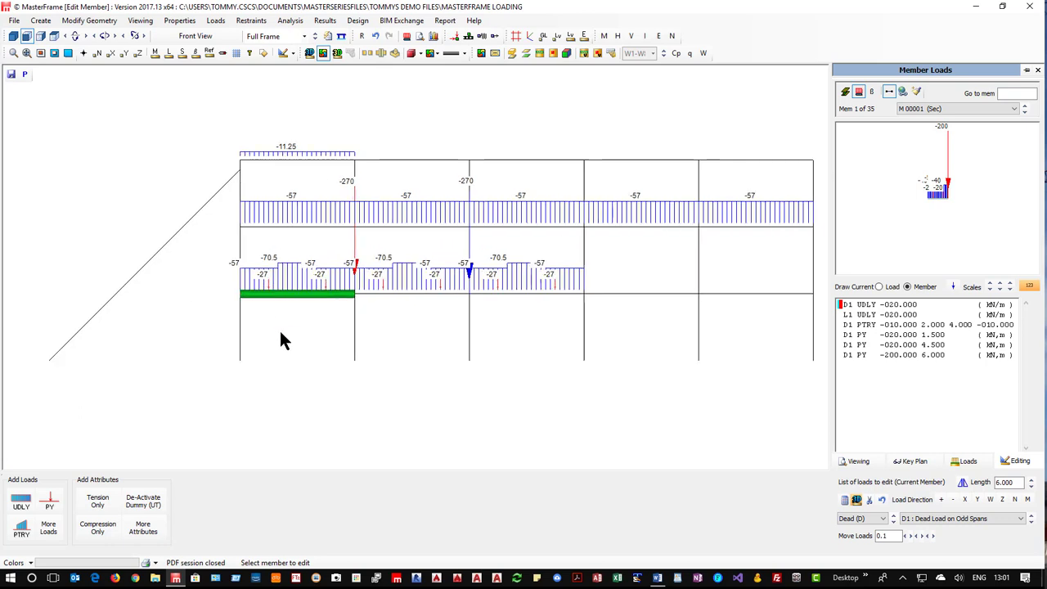
{"action": "scroll", "coordinate": [281, 333], "scroll_direction": "up", "scroll_amount": 1}
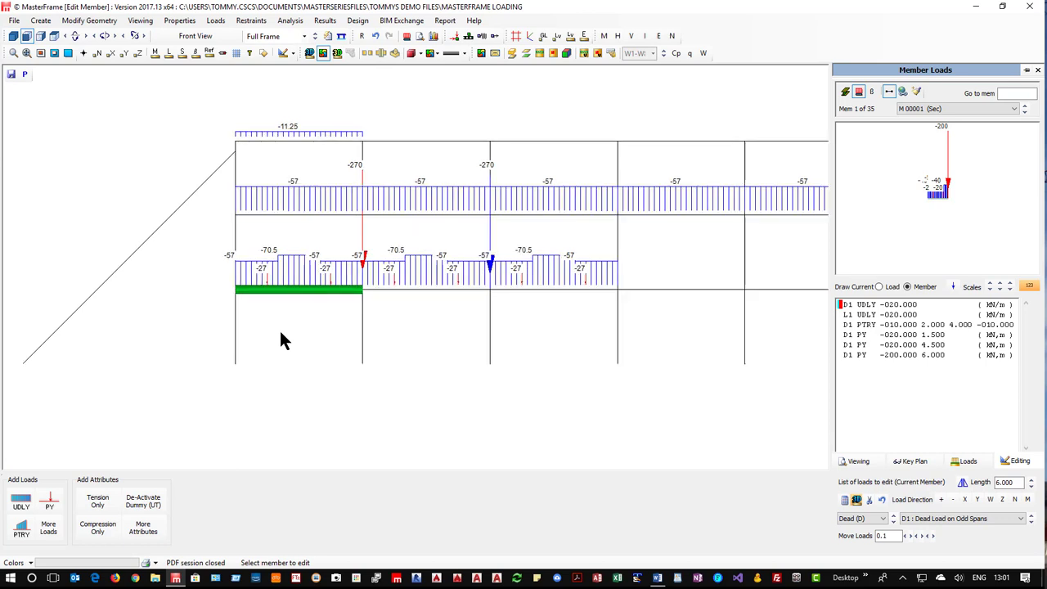
{"action": "left_click", "coordinate": [889, 355]}
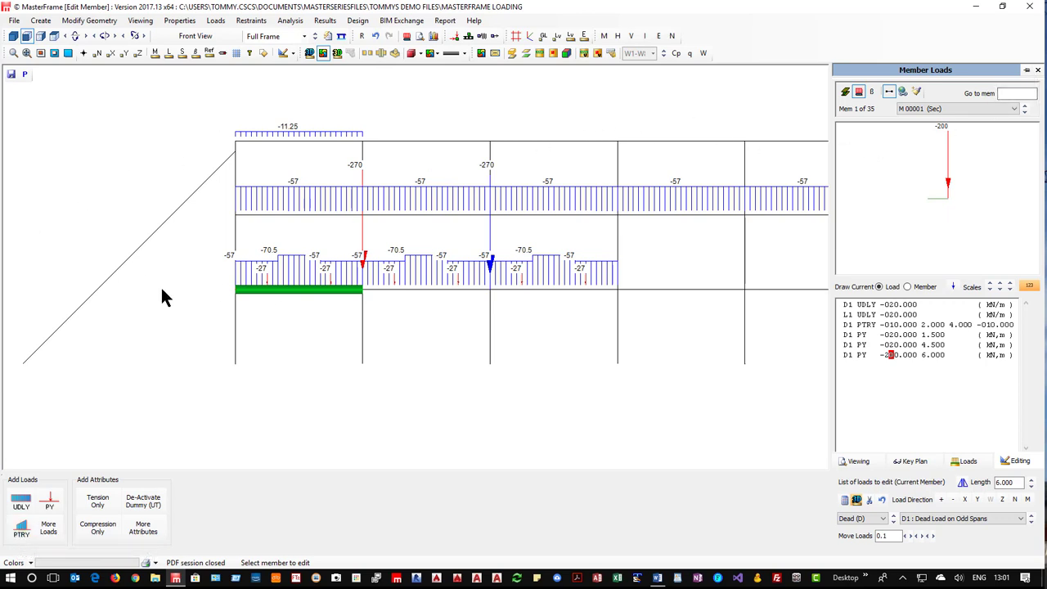
- Add a uniformly distributed Y-direction dead load of -10 kN/m in group D1 to the inclined member
{"action": "left_click", "coordinate": [125, 274]}
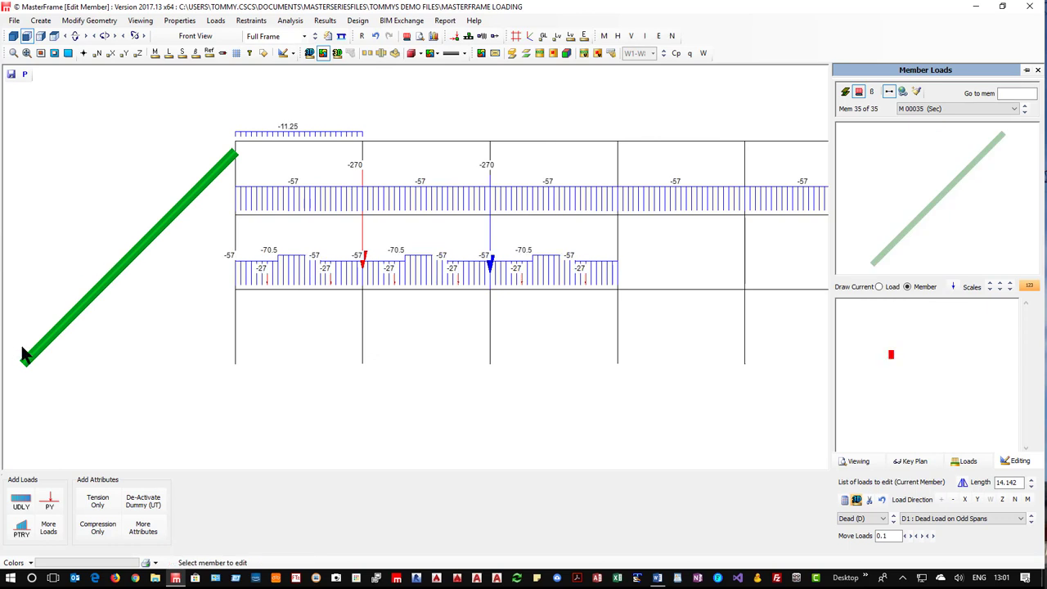
{"action": "scroll", "coordinate": [28, 366], "scroll_direction": "up", "scroll_amount": 1}
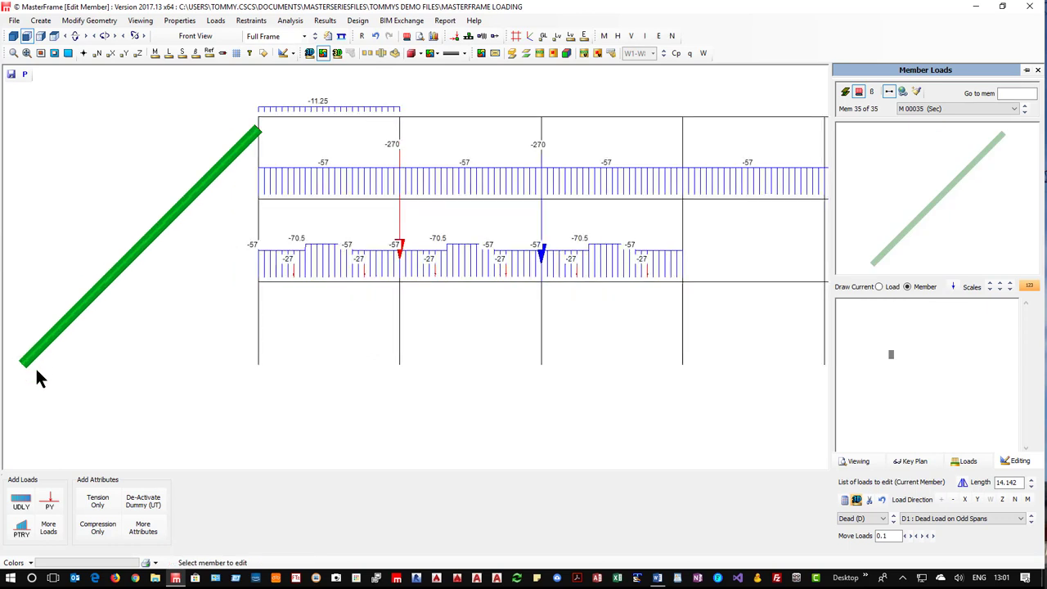
{"action": "scroll", "coordinate": [45, 389], "scroll_direction": "up", "scroll_amount": 1}
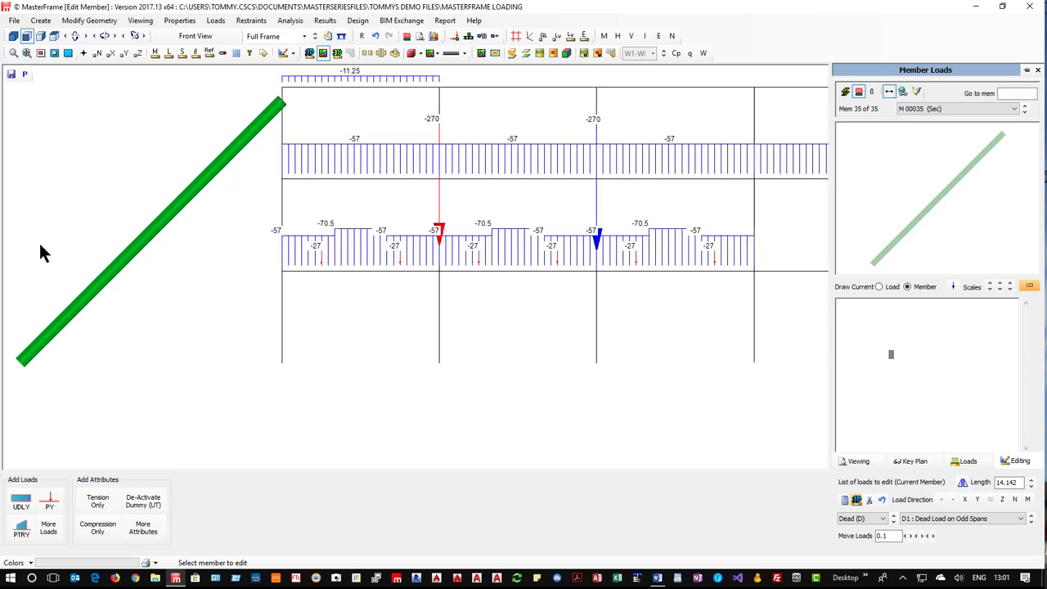
{"action": "middle_click_drag", "start_coordinate": [74, 236], "coordinate": [563, 291]}
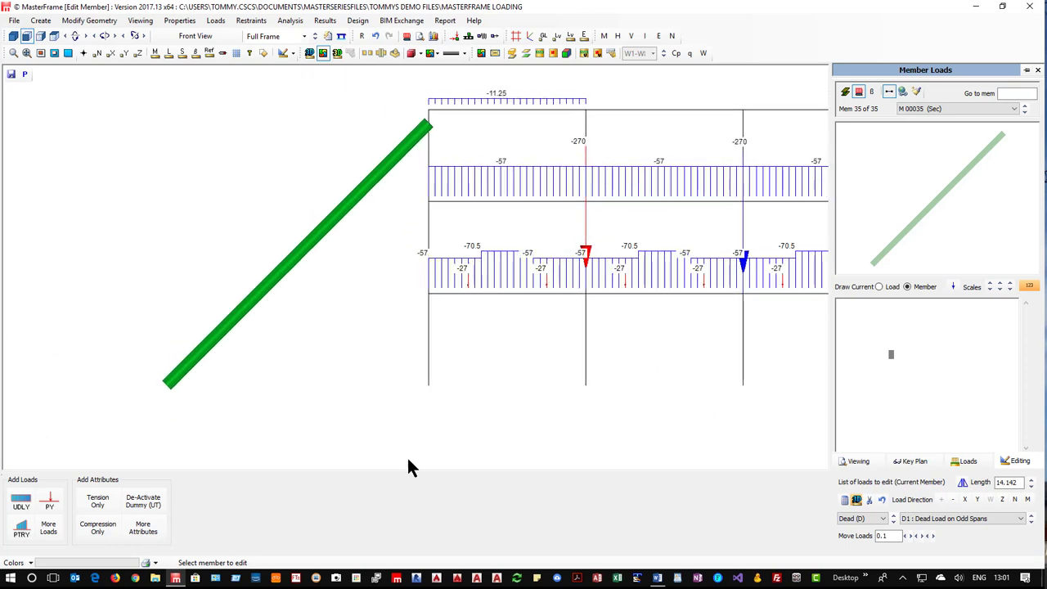
{"action": "left_click", "coordinate": [22, 509]}
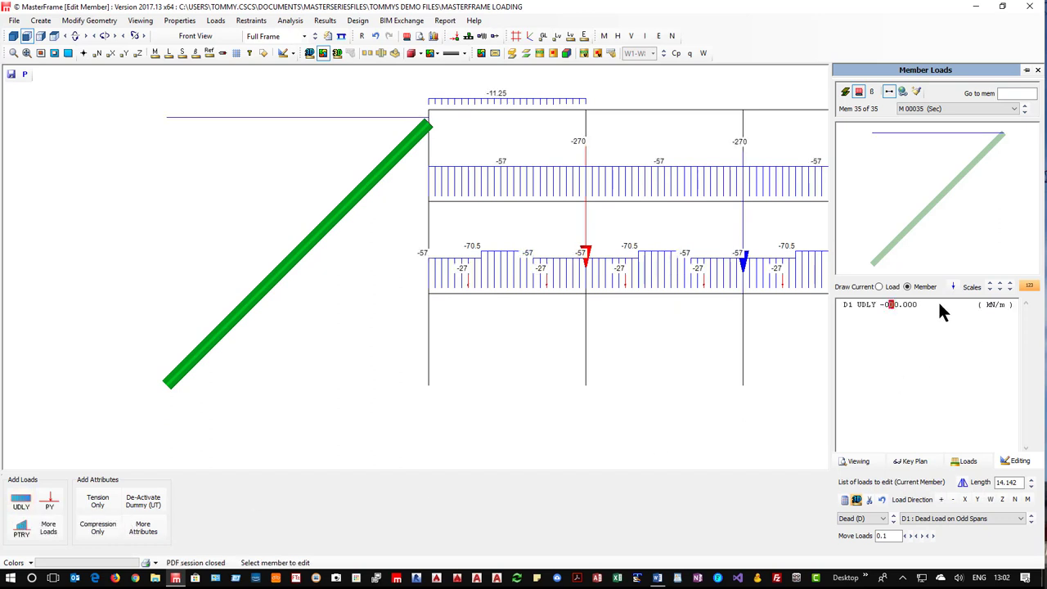
{"action": "left_click", "coordinate": [890, 305]}
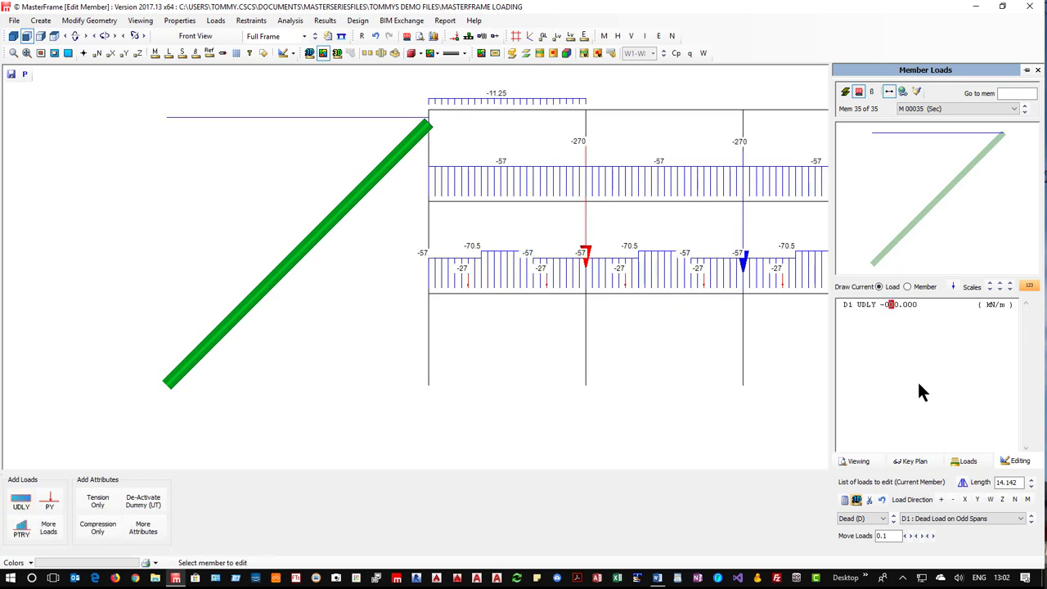
{"action": "type", "text": "1"}
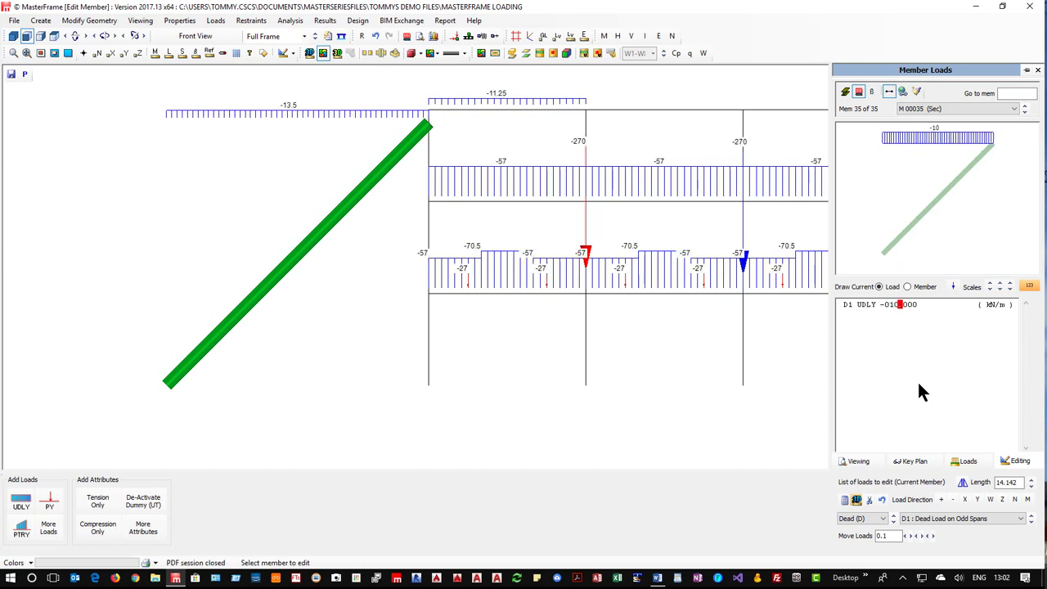
- Set the load diagram to show All Loading Cases
{"action": "left_click", "coordinate": [968, 463]}
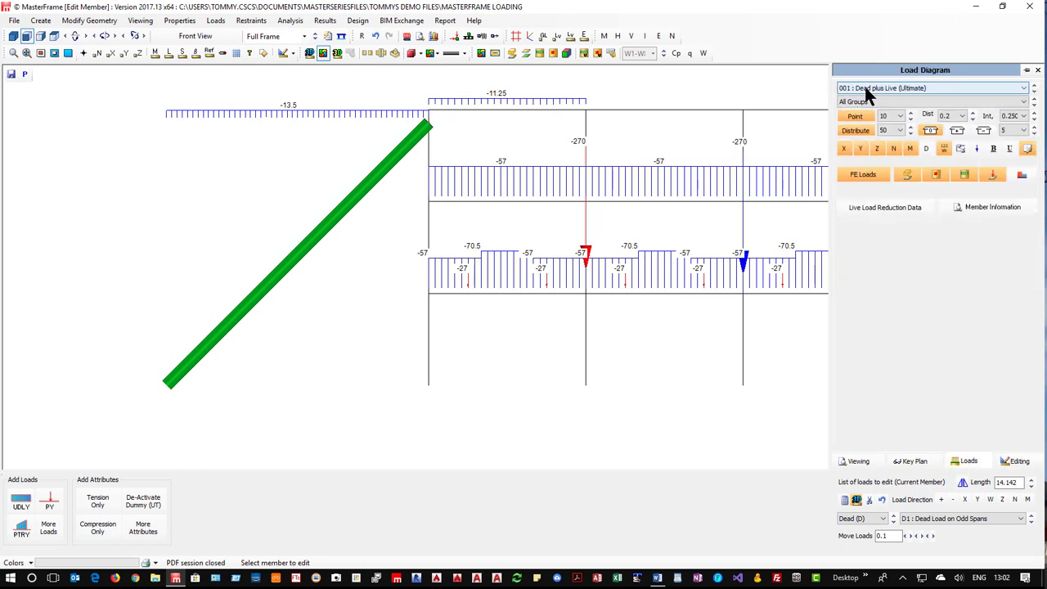
{"action": "left_click", "coordinate": [866, 89]}
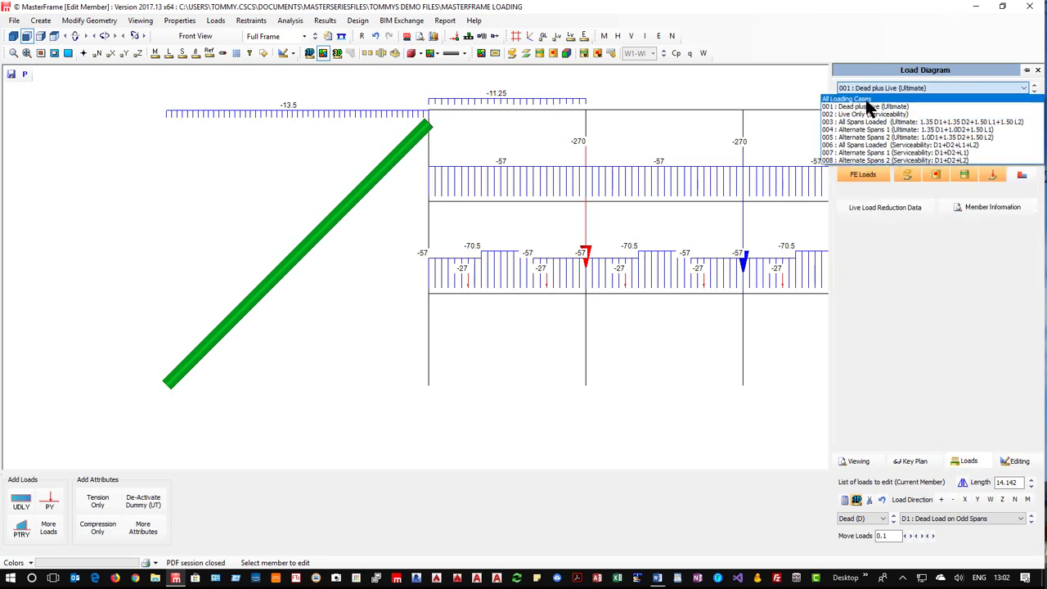
{"action": "left_click", "coordinate": [866, 99]}
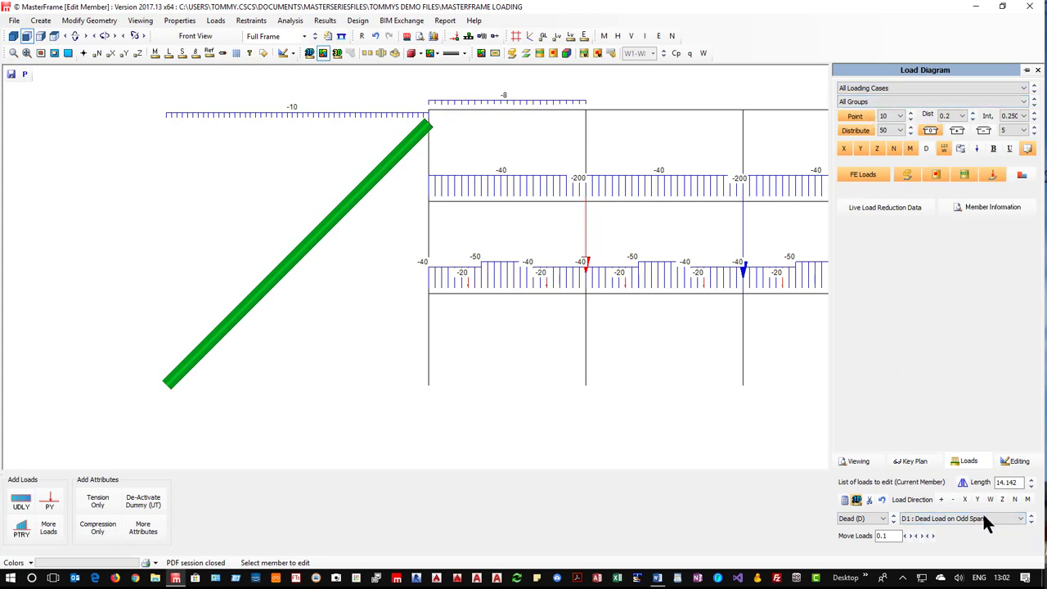
- Change the inclined member's distributed load direction to W and show the global axes, briefly checking the member lengths
{"action": "left_click", "coordinate": [1015, 462]}
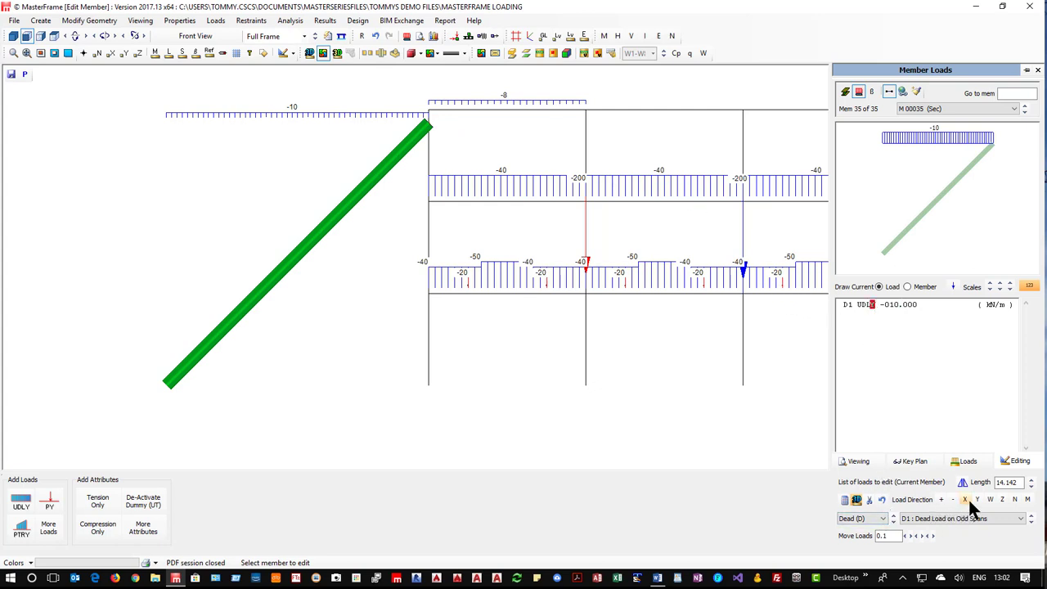
{"action": "left_click", "coordinate": [989, 499]}
{"action": "left_click", "coordinate": [530, 36]}
{"action": "left_click", "coordinate": [992, 499]}
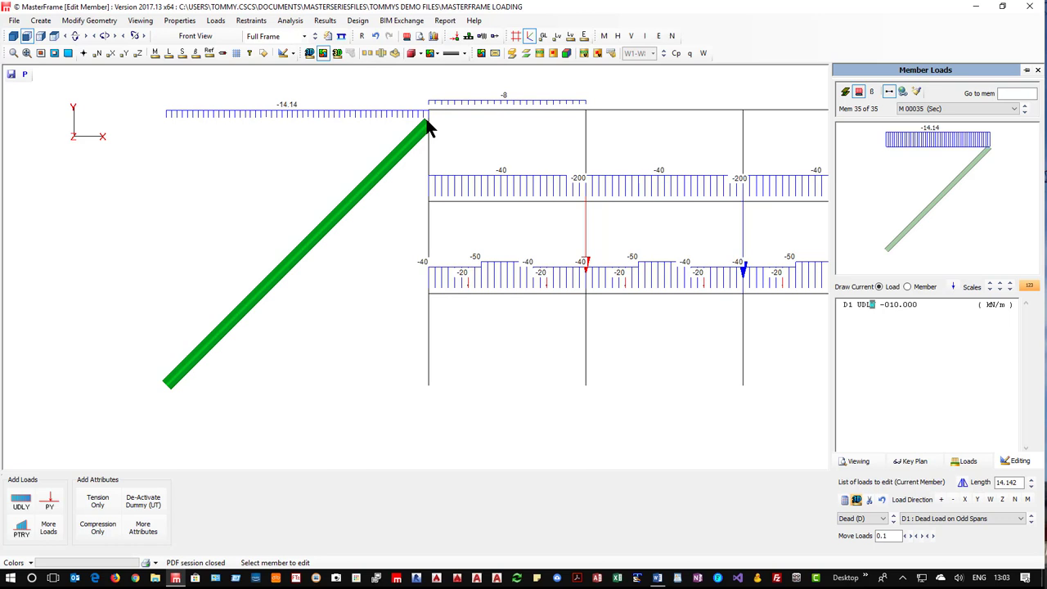
{"action": "left_click", "coordinate": [169, 54]}
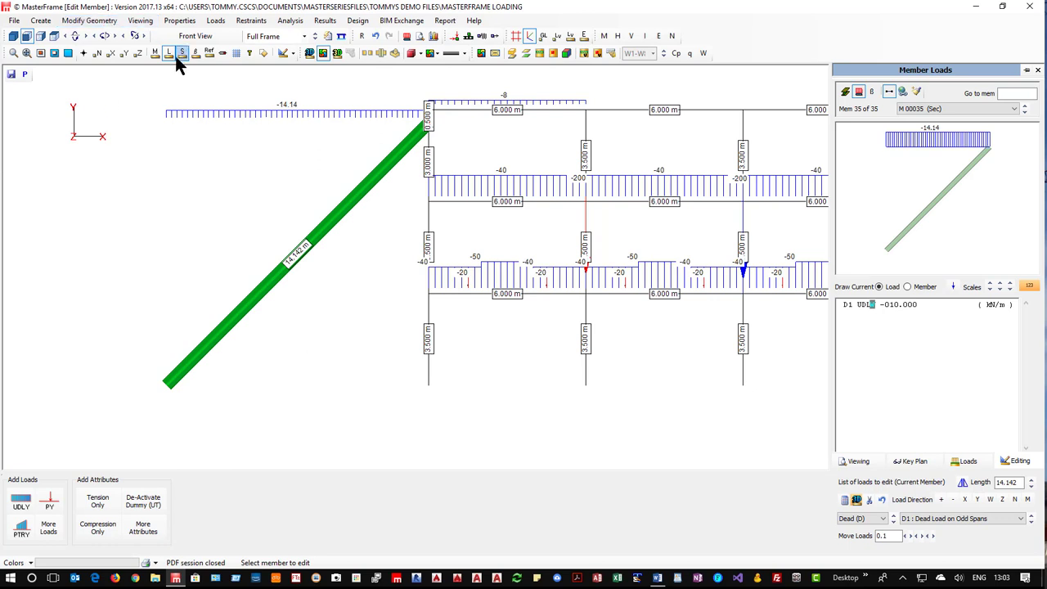
{"action": "left_click", "coordinate": [168, 53]}
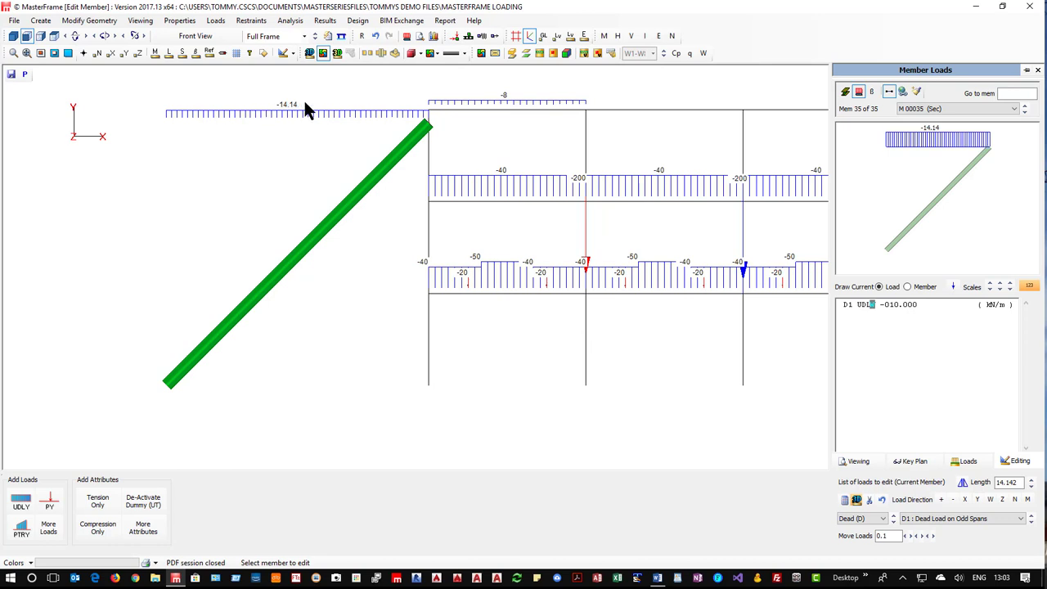
- Try the inclined member's distributed load in the X, Y and Z directions, checking the Z direction in 3D
{"action": "left_click", "coordinate": [966, 501]}
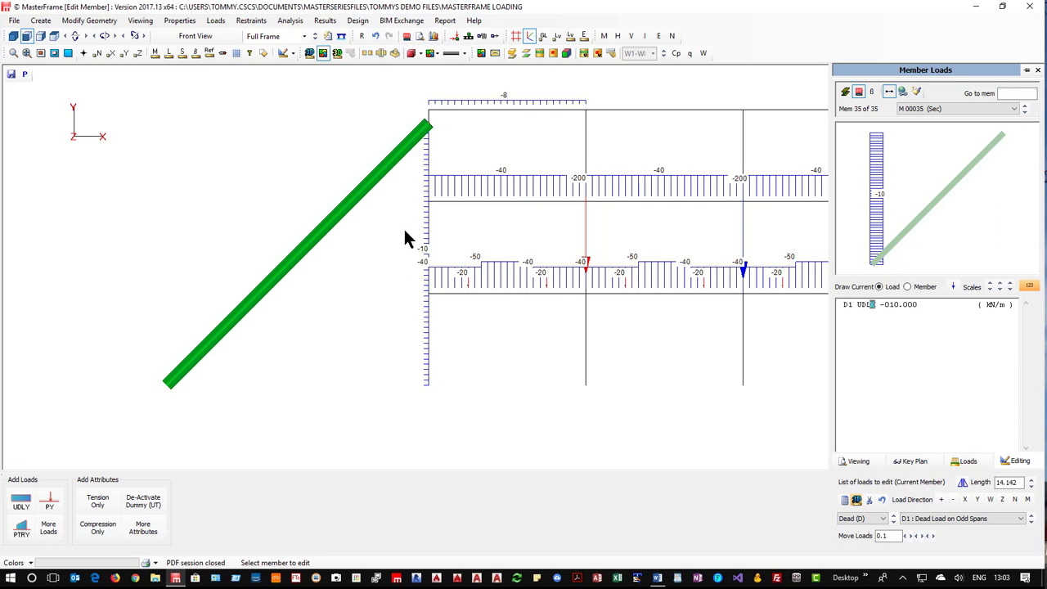
{"action": "left_click", "coordinate": [979, 499]}
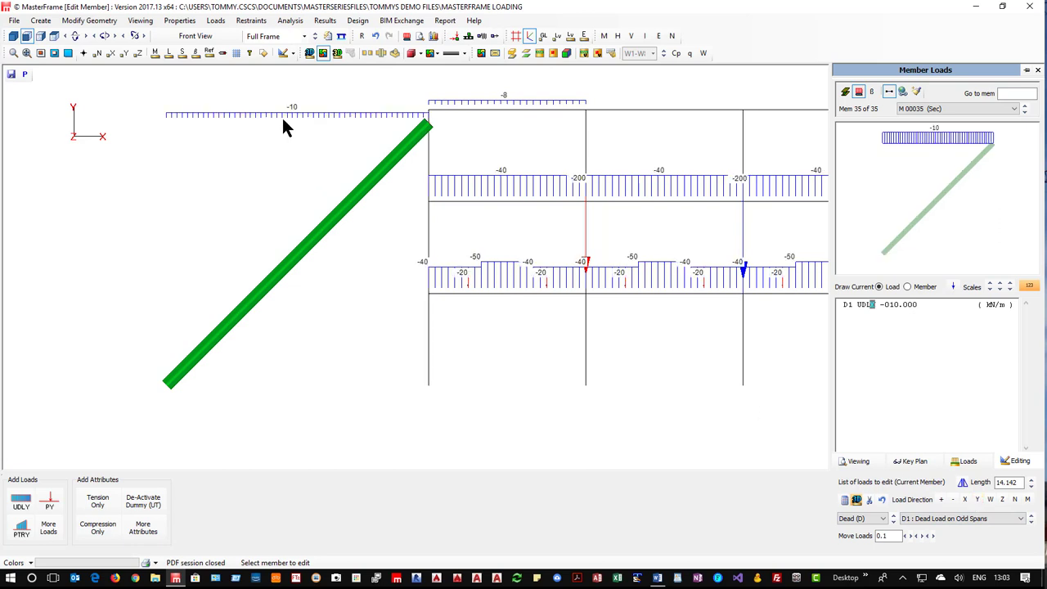
{"action": "left_click", "coordinate": [991, 497]}
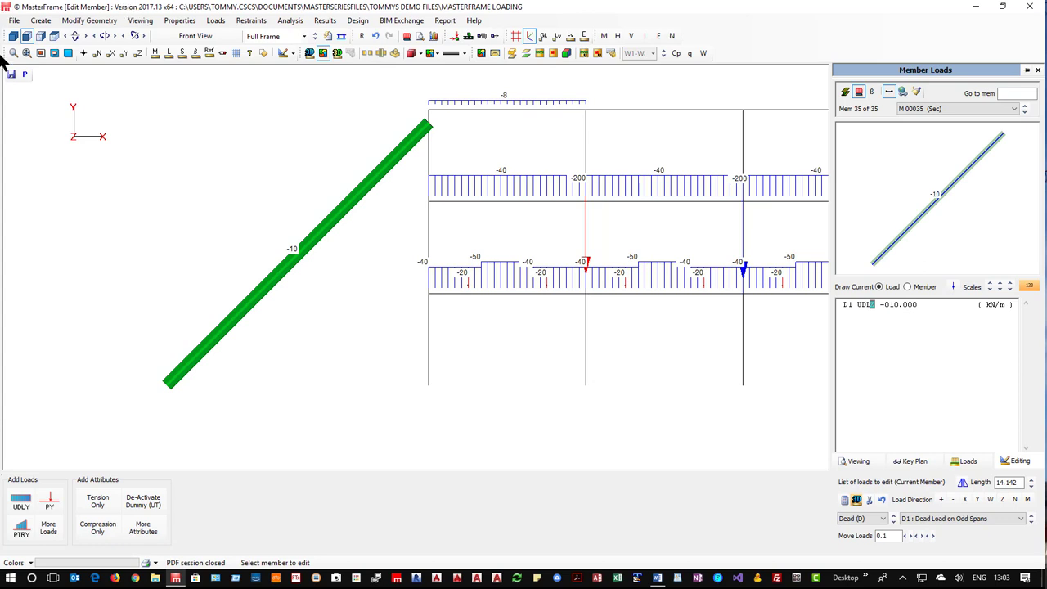
{"action": "left_click", "coordinate": [12, 36]}
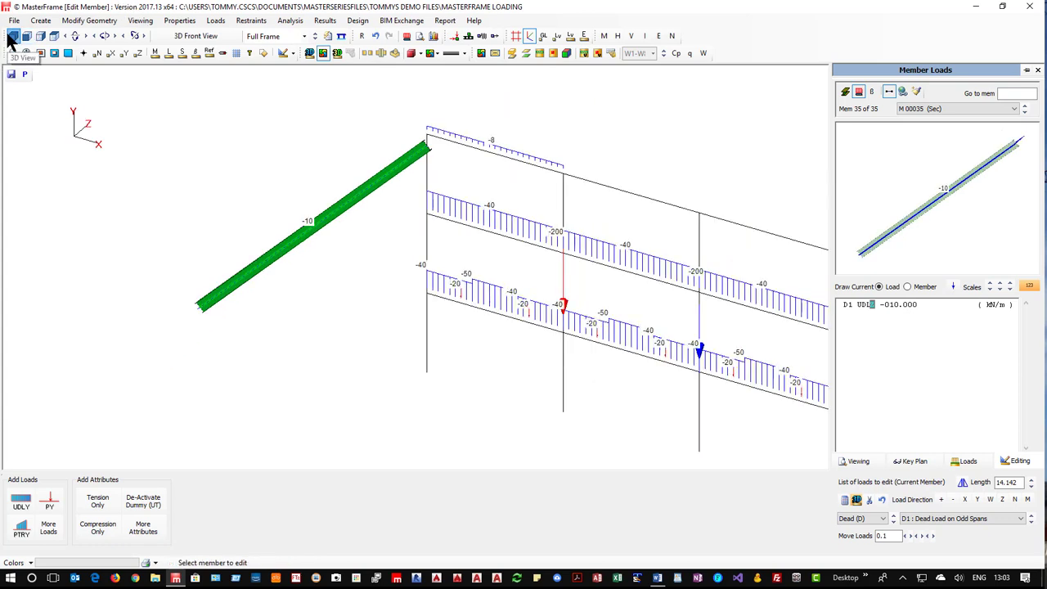
{"action": "left_click", "coordinate": [26, 36]}
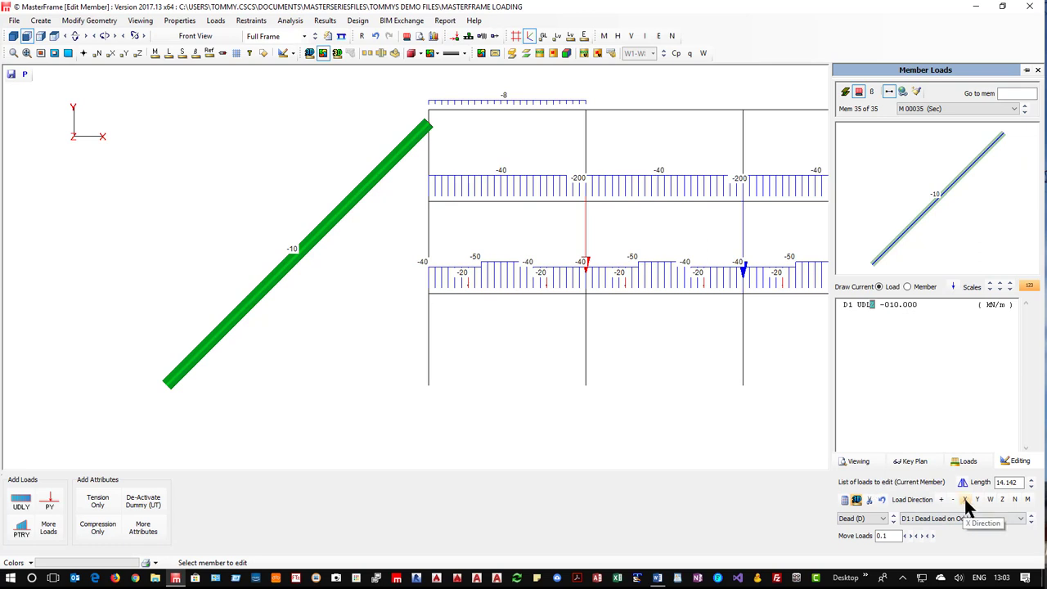
- Set the inclined member's distributed load to the N direction with a value of +50 kN/m
{"action": "left_click", "coordinate": [978, 500]}
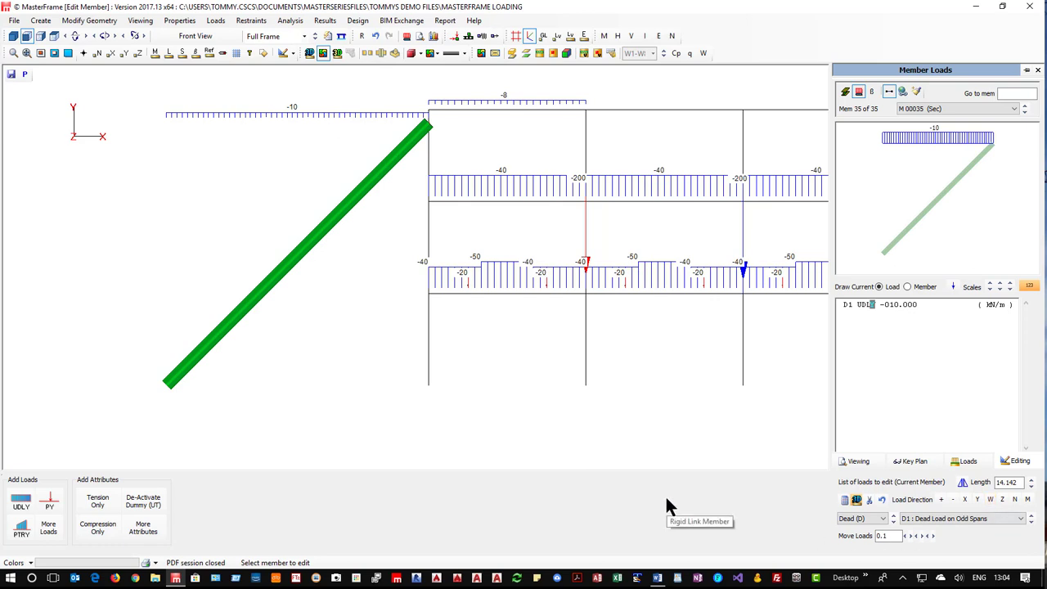
{"action": "left_click", "coordinate": [1015, 500]}
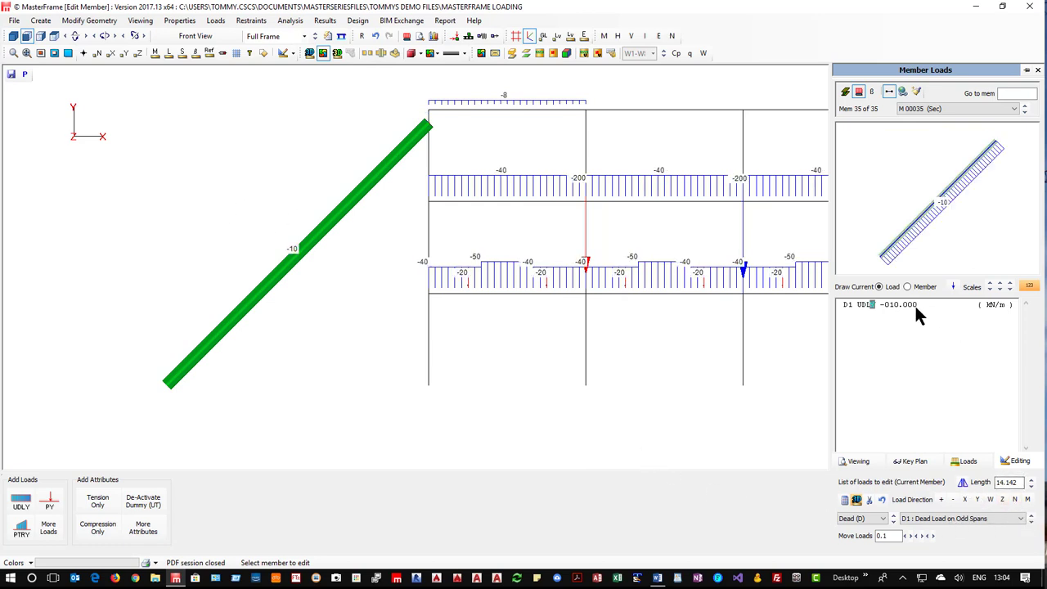
{"action": "left_click", "coordinate": [891, 304]}
{"action": "type", "text": "5"}
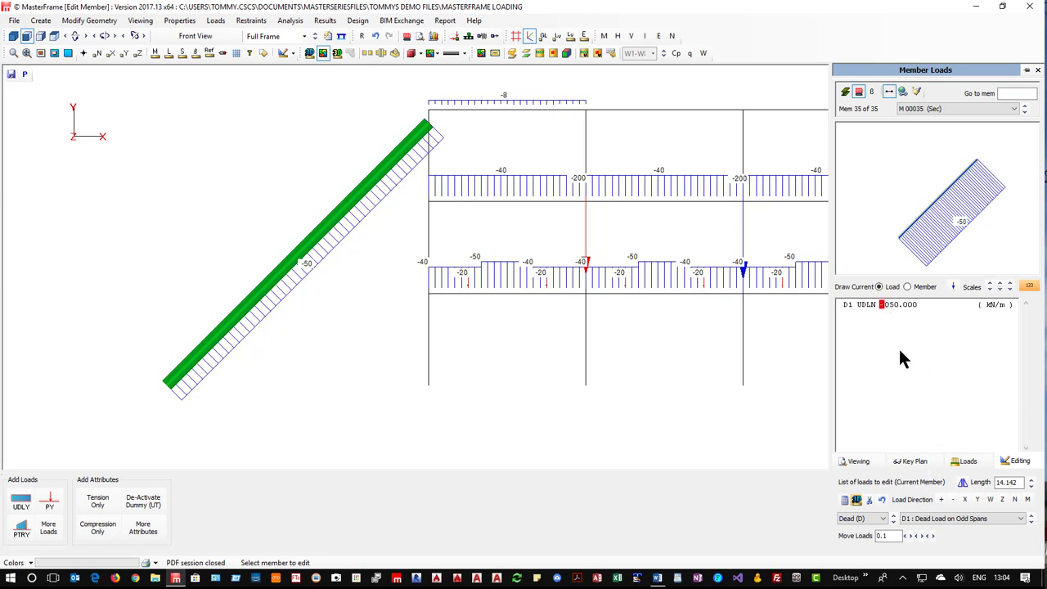
{"action": "type", "text": "+"}
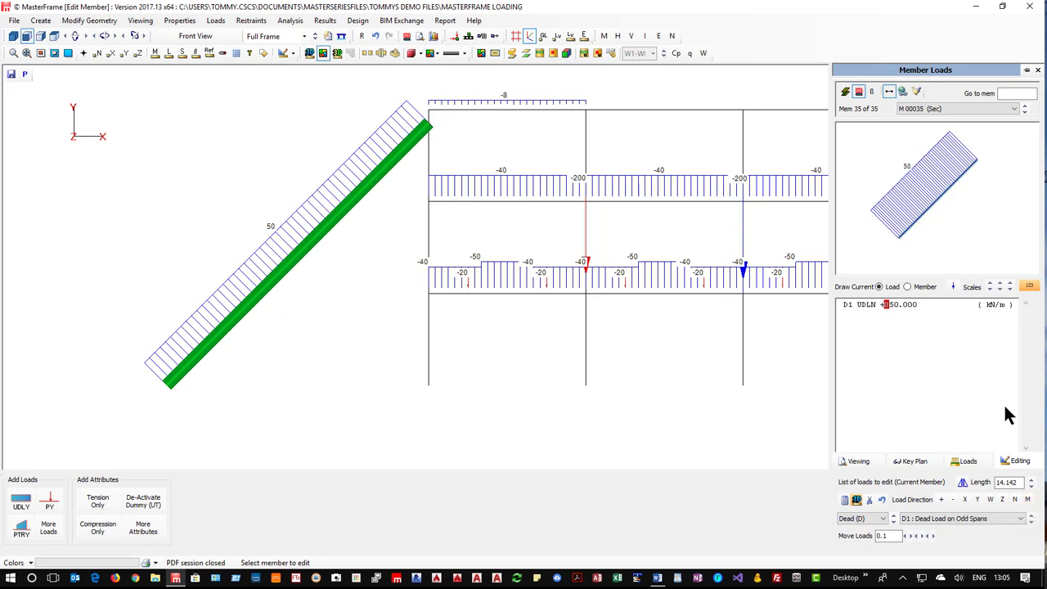
- Change the inclined member's distributed load direction to M, inspect it in 3D and return to front view
{"action": "left_click", "coordinate": [1028, 500]}
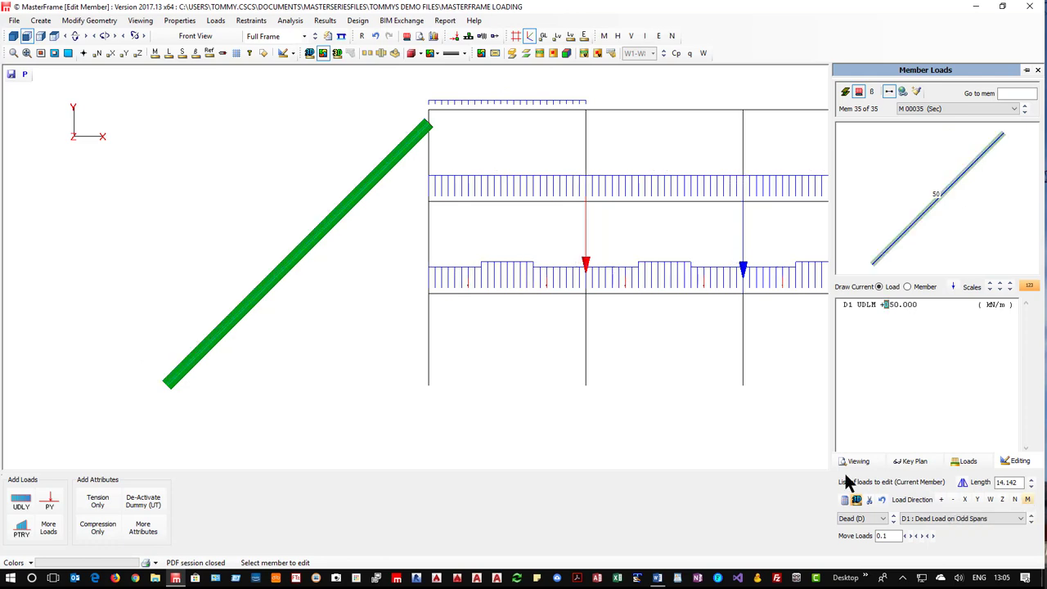
{"action": "left_click", "coordinate": [14, 36]}
{"action": "mouse_move", "coordinate": [180, 382]}
{"action": "middle_mouse_down"}
{"action": "mouse_move", "coordinate": [38, 356]}
{"action": "mouse_move", "coordinate": [75, 351]}
{"action": "mouse_move", "coordinate": [61, 347]}
{"action": "mouse_move", "coordinate": [52, 350]}
{"action": "mouse_move", "coordinate": [70, 355]}
{"action": "mouse_move", "coordinate": [77, 334]}
{"action": "mouse_move", "coordinate": [262, 350]}
{"action": "mouse_move", "coordinate": [245, 332]}
{"action": "middle_mouse_up"}
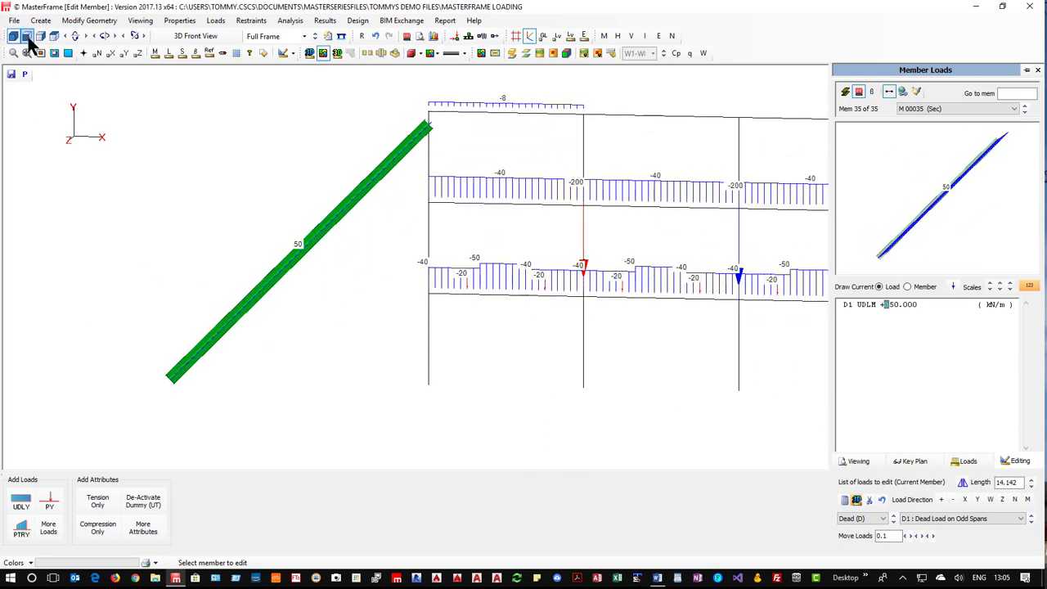
{"action": "left_click", "coordinate": [27, 36]}
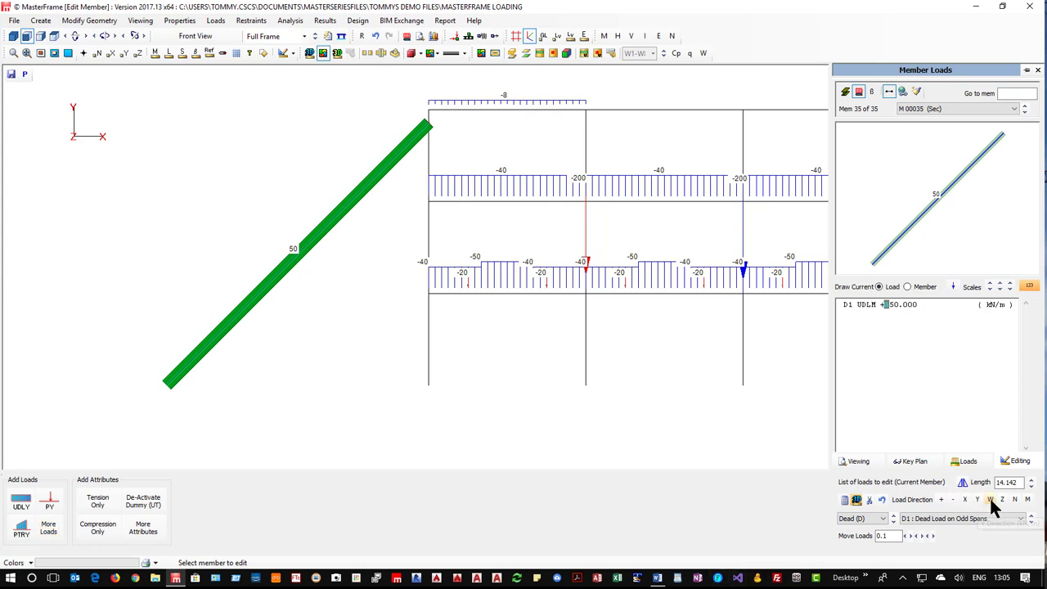
- Delete the M-direction distributed load from the inclined member
{"action": "left_click", "coordinate": [861, 304]}
{"action": "left_click", "coordinate": [871, 501]}
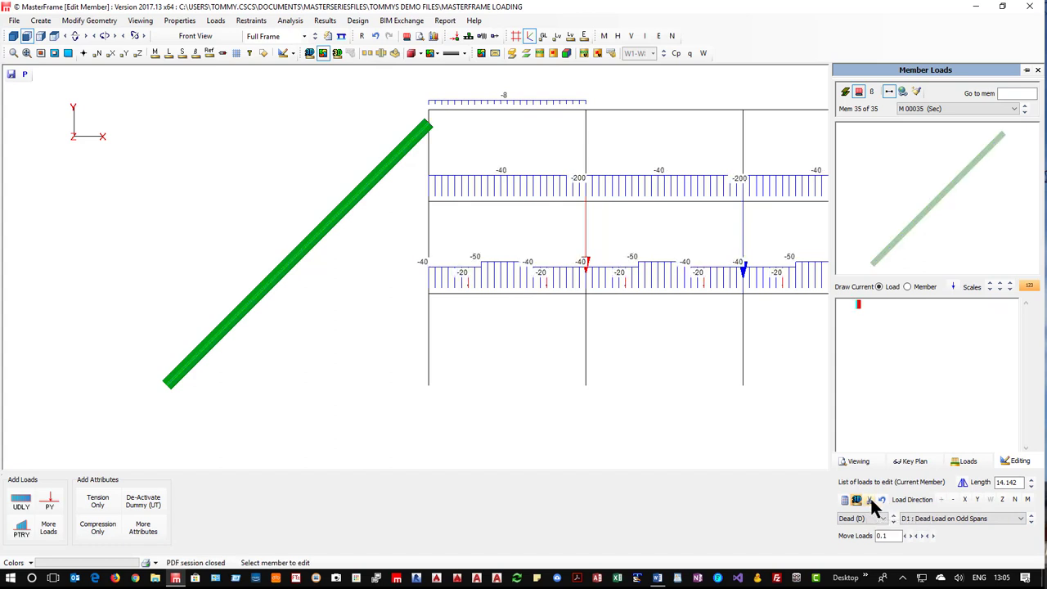
- Add a partial trapezoidal PTRY load to the inclined member, with a first value of -10 and a first distance of 2 m
{"action": "left_click", "coordinate": [22, 527]}
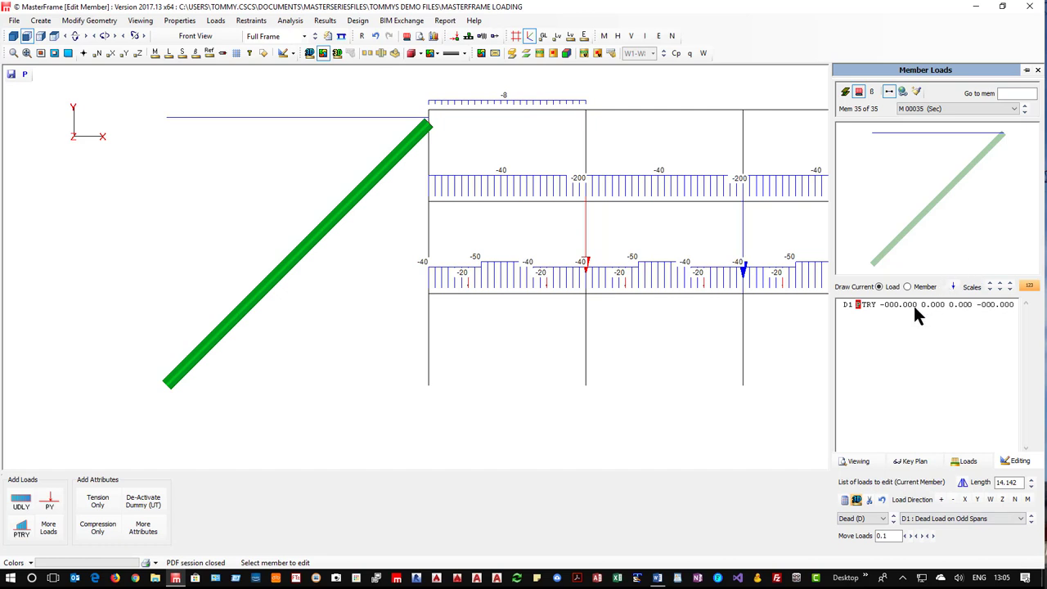
{"action": "key", "text": "Right"}
{"action": "type", "text": "1"}
{"action": "key", "text": "Right"}
{"action": "key", "text": "Right"}
{"action": "key", "text": "Right"}
{"action": "key", "text": "Right"}
{"action": "key", "text": "Right"}
{"action": "type", "text": "2"}
{"action": "key", "text": "Right"}
{"action": "key", "text": "Right"}
{"action": "key", "text": "Right"}
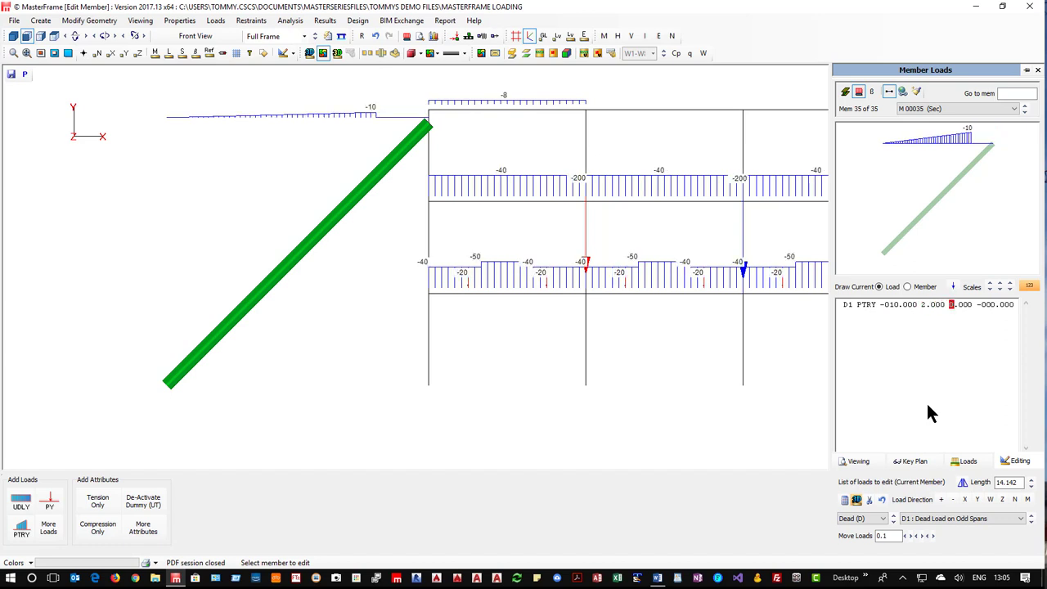
- Set the inclined member's PTRY load to a second distance of 8 m and a second value of -10
{"action": "type", "text": "8"}
{"action": "key", "text": "Right"}
{"action": "key", "text": "Right"}
{"action": "key", "text": "Right"}
{"action": "key", "text": "Right"}
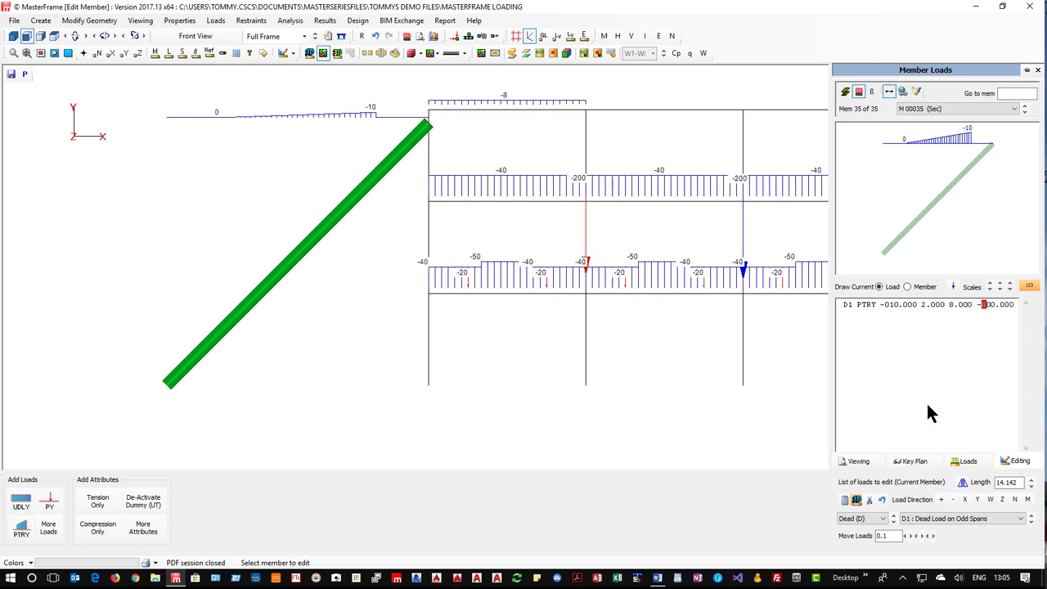
{"action": "type", "text": "01"}
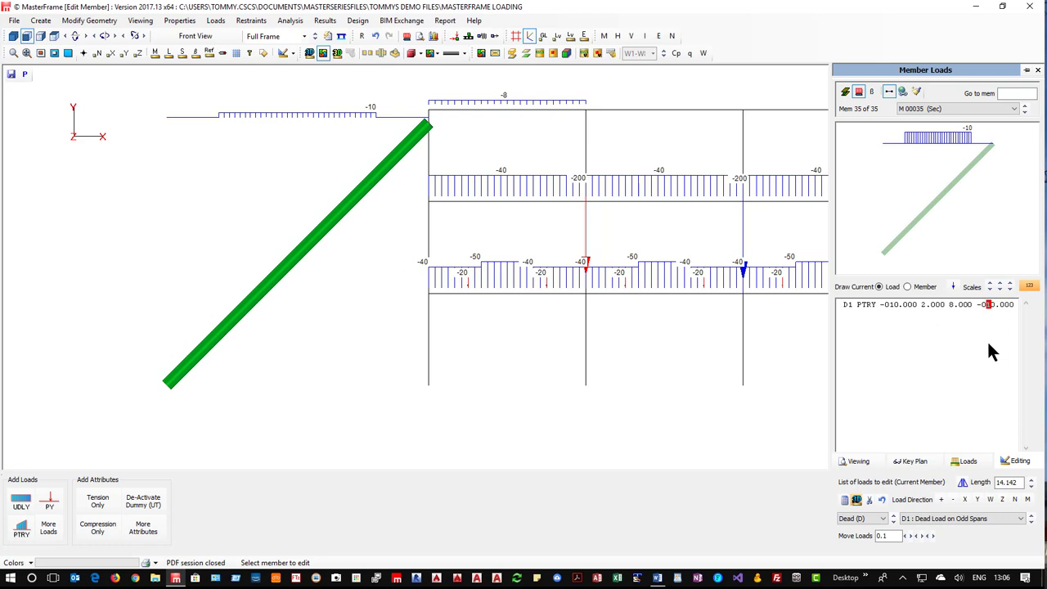
- Try a second value of -50 on the PTRY load and delete the load from the inclined member
{"action": "type", "text": "5"}
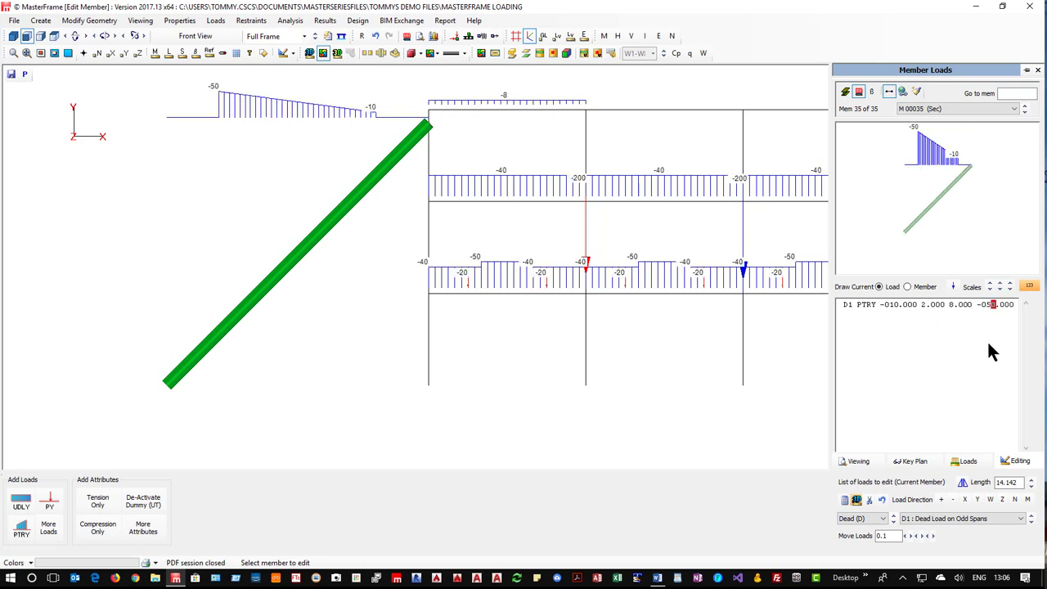
{"action": "key", "text": "Left"}
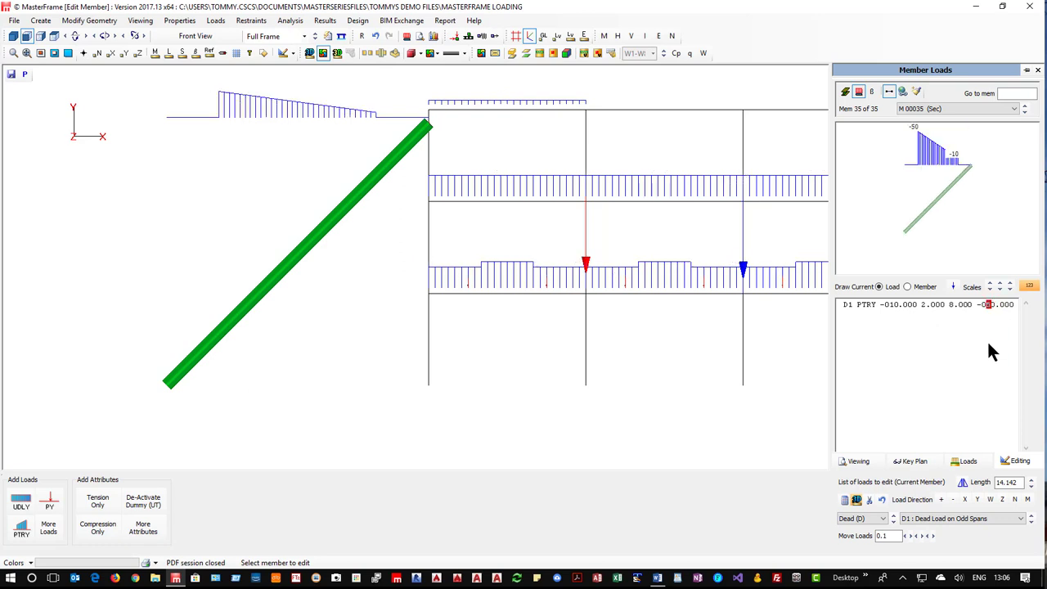
{"action": "left_click", "coordinate": [868, 500]}
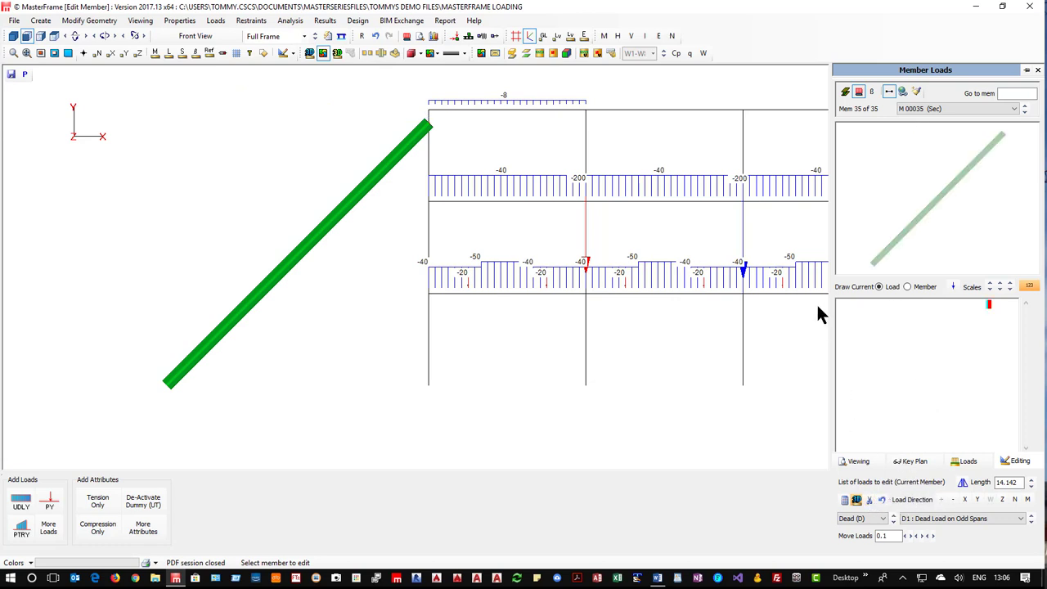
- Add a PY point load of -10 kN to the inclined member at a distance of 7.07 m
{"action": "left_click", "coordinate": [49, 500]}
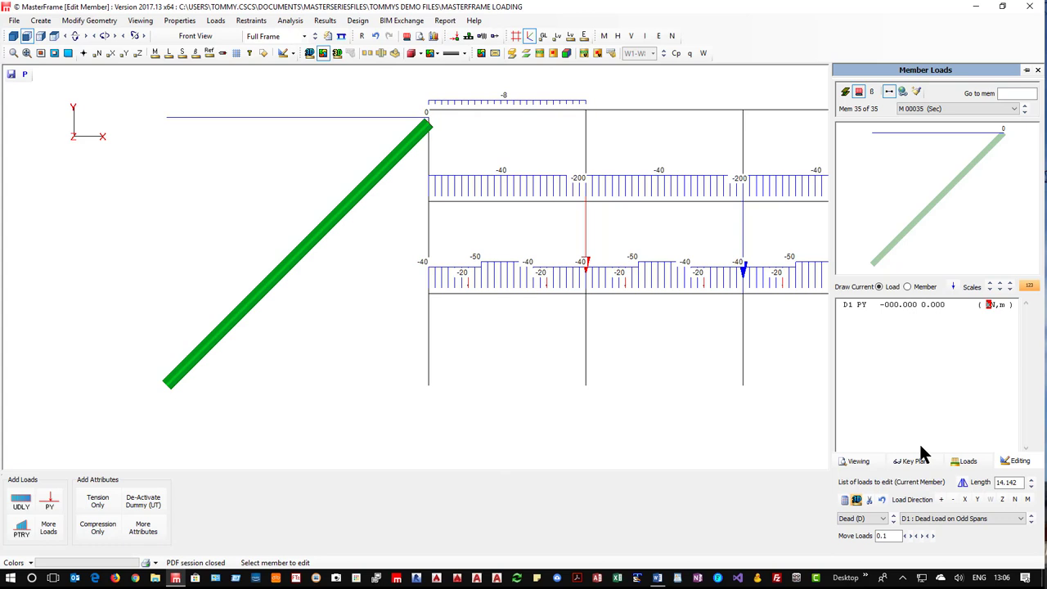
{"action": "left_click", "coordinate": [890, 303]}
{"action": "type", "text": "1"}
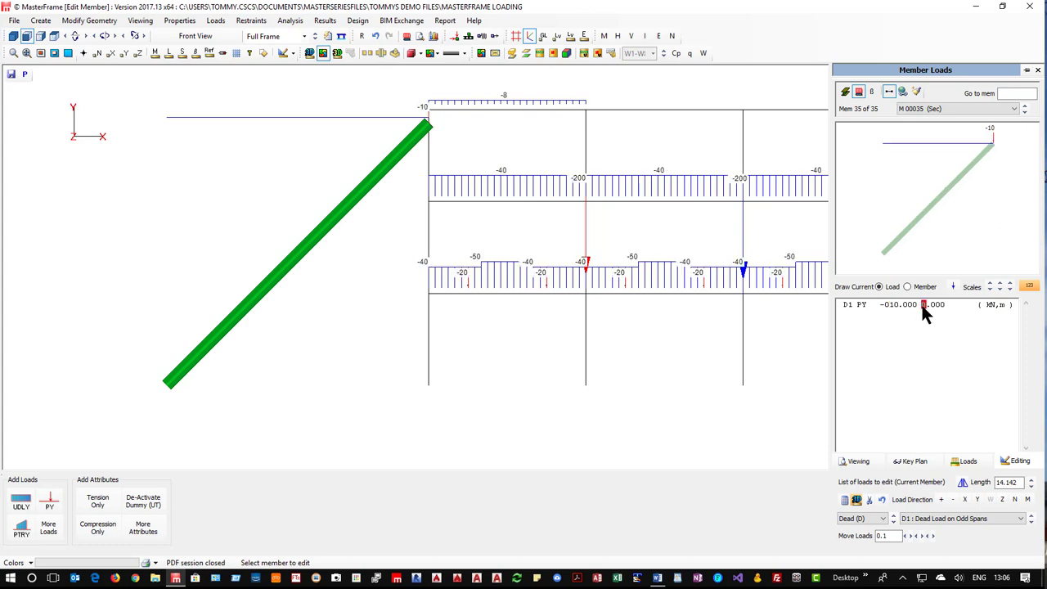
{"action": "type", "text": "5"}
{"action": "key", "text": "Left"}
{"action": "type", "text": "7"}
{"action": "key", "text": "Right"}
{"action": "type", "text": "7"}
- Show the additional load types and try a TYC load on the inclined member, deleting it again
{"action": "left_click", "coordinate": [51, 529]}
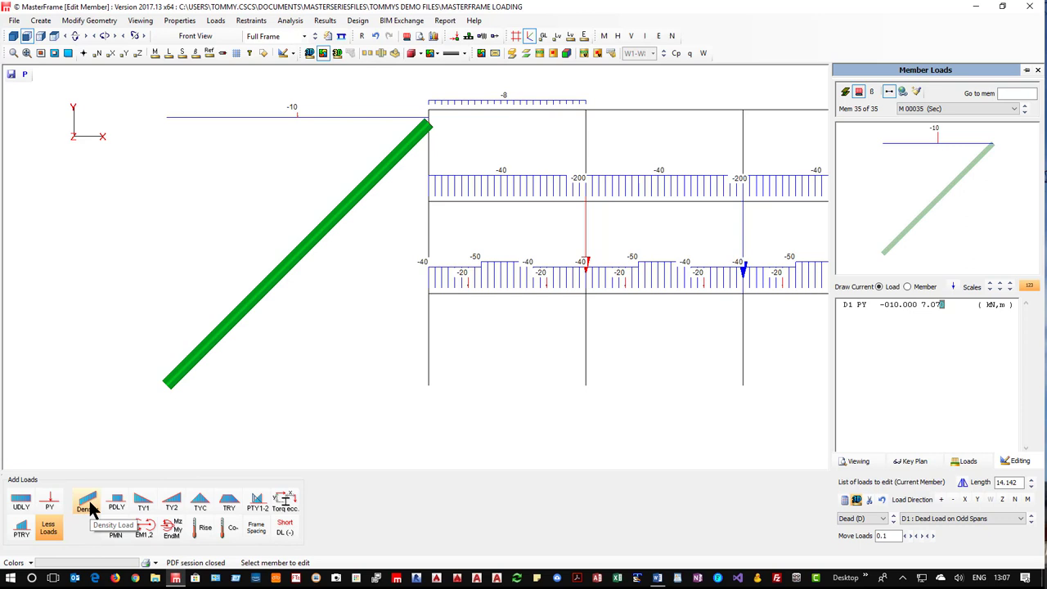
{"action": "left_click", "coordinate": [200, 500]}
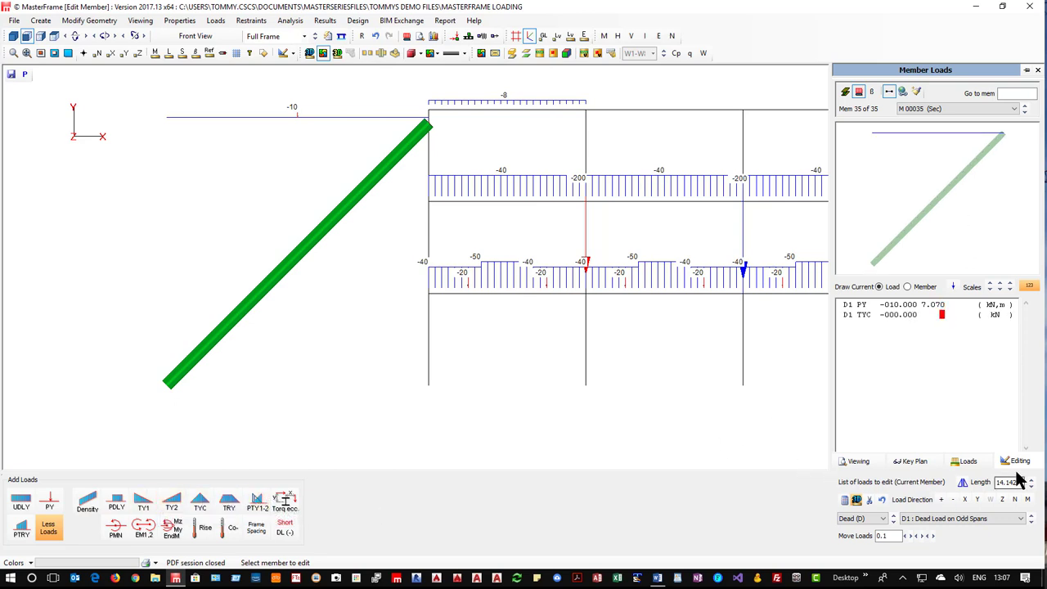
{"action": "left_click", "coordinate": [868, 500]}
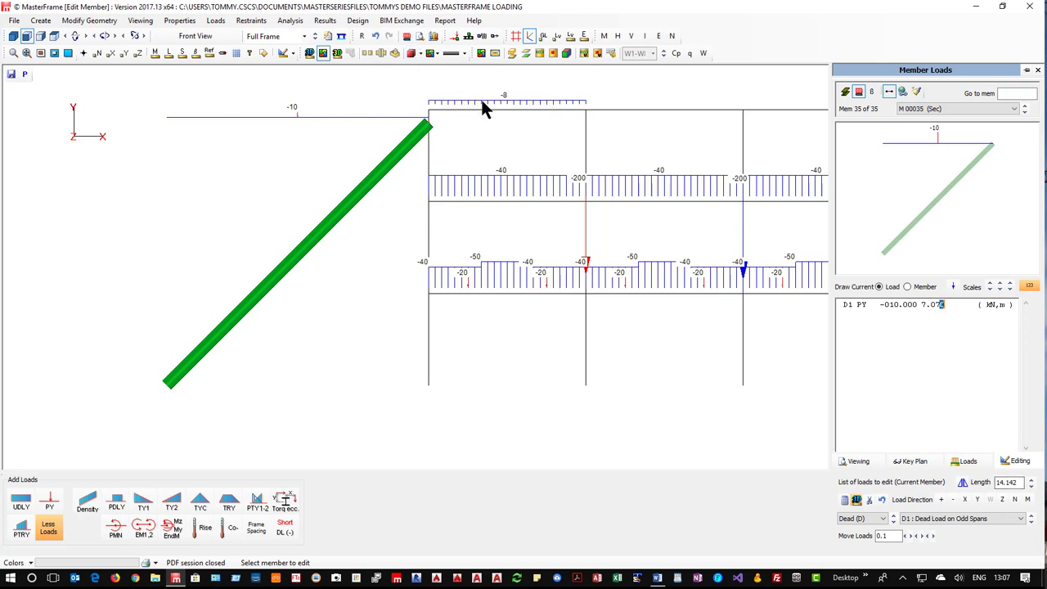
- Add a Torq ecc. entry to roof beam M 00011, move it above the D1 load and set ex to +0.150 m
{"action": "left_click", "coordinate": [500, 108]}
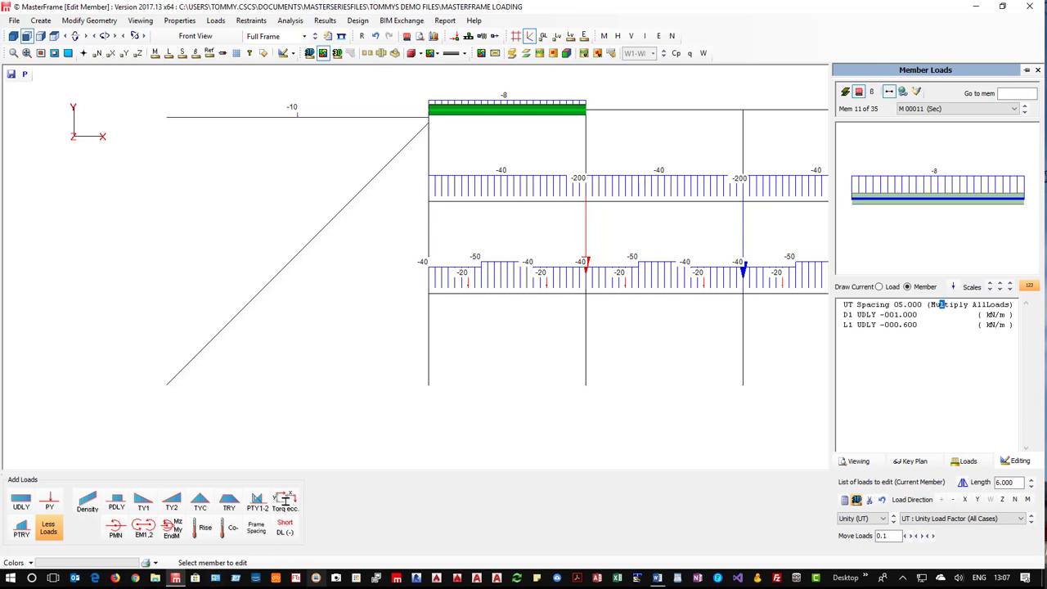
{"action": "left_click", "coordinate": [900, 305]}
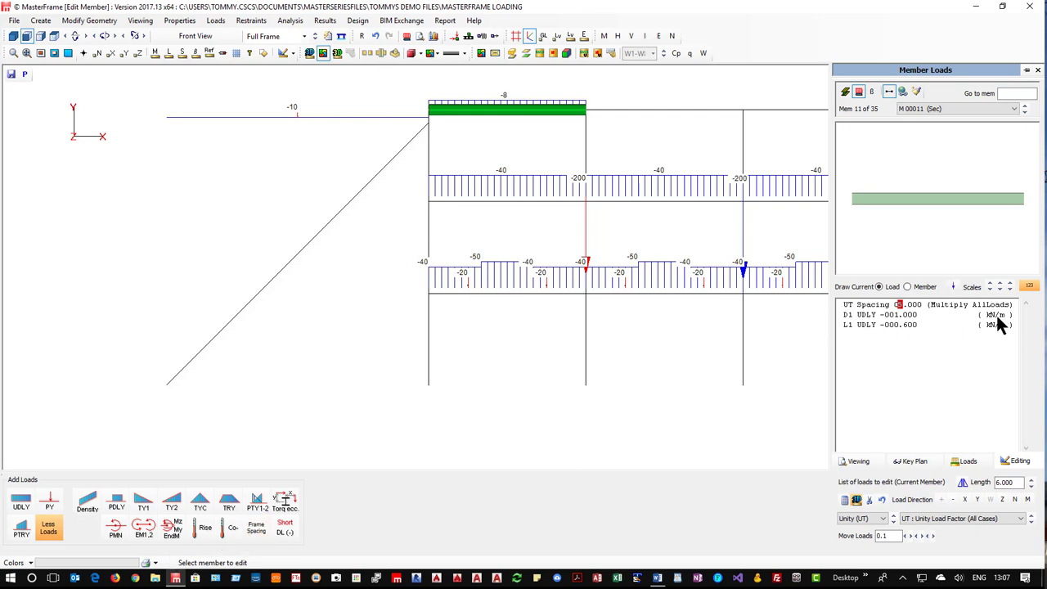
{"action": "left_click", "coordinate": [915, 306]}
{"action": "left_click", "coordinate": [285, 503]}
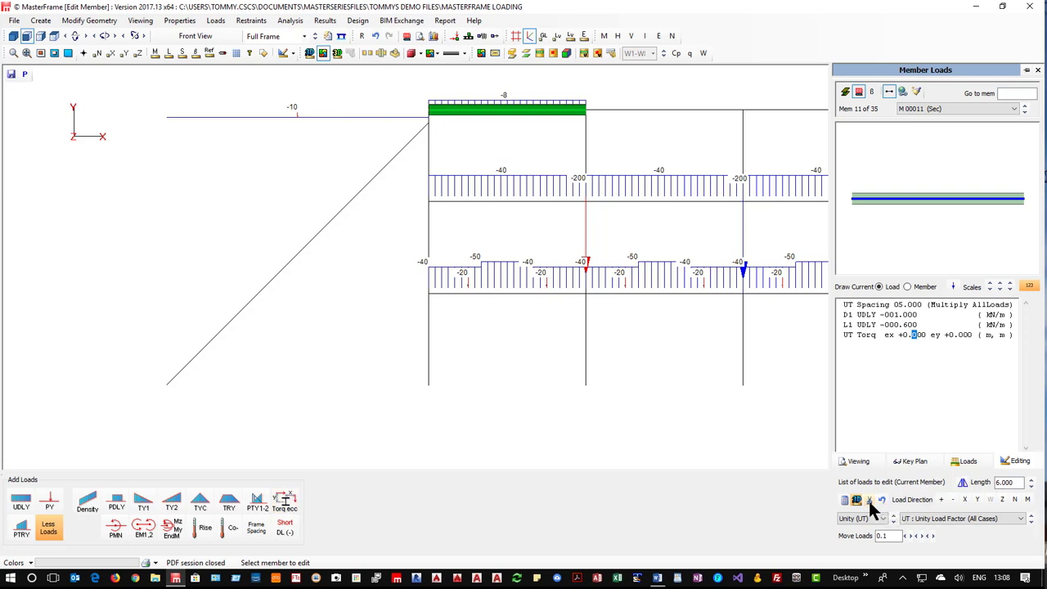
{"action": "left_click", "coordinate": [1032, 486]}
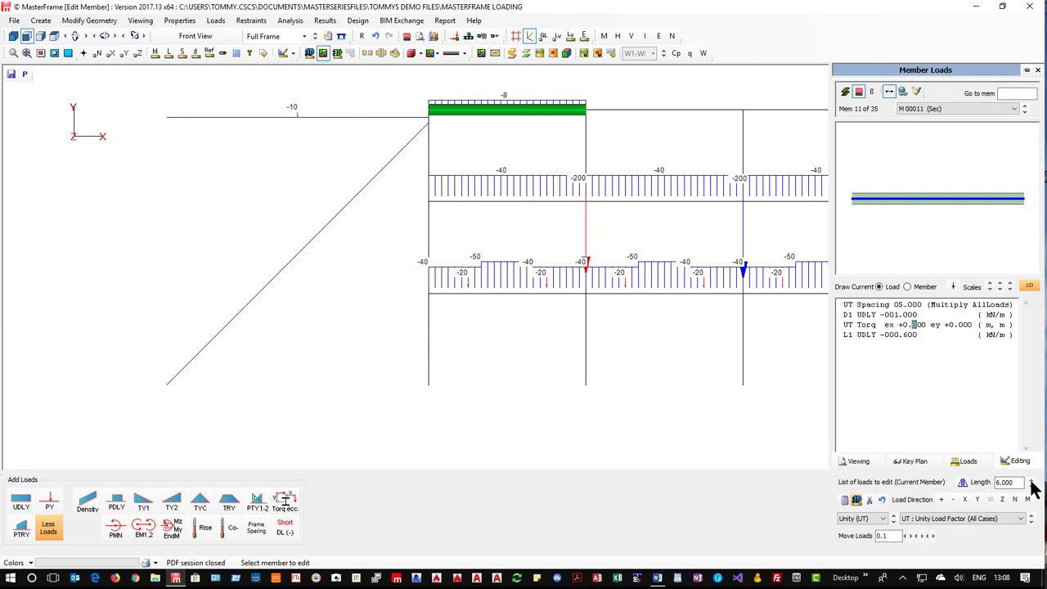
{"action": "left_click", "coordinate": [1033, 485]}
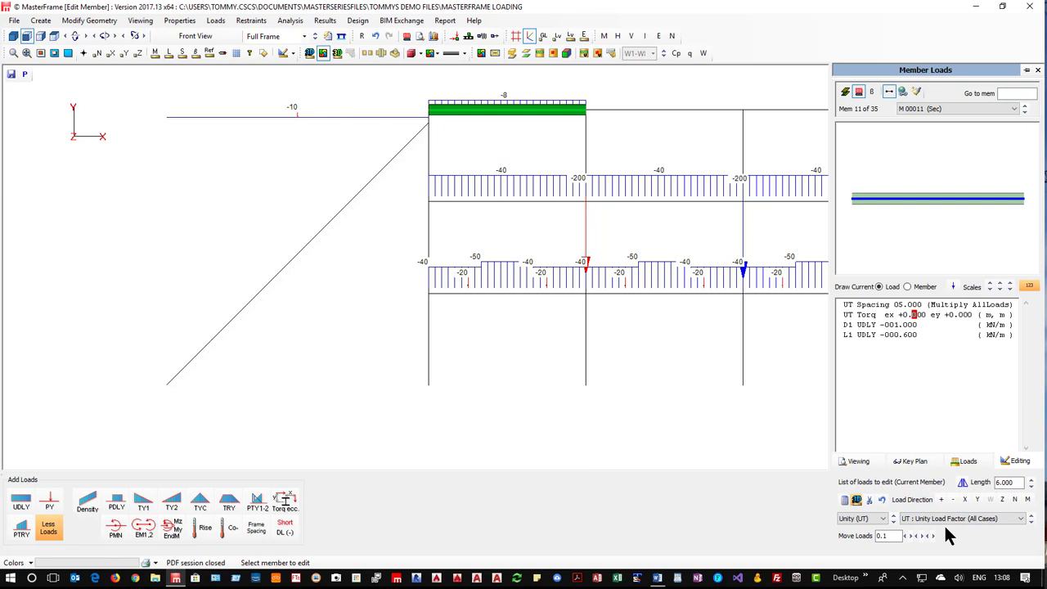
{"action": "type", "text": "15"}
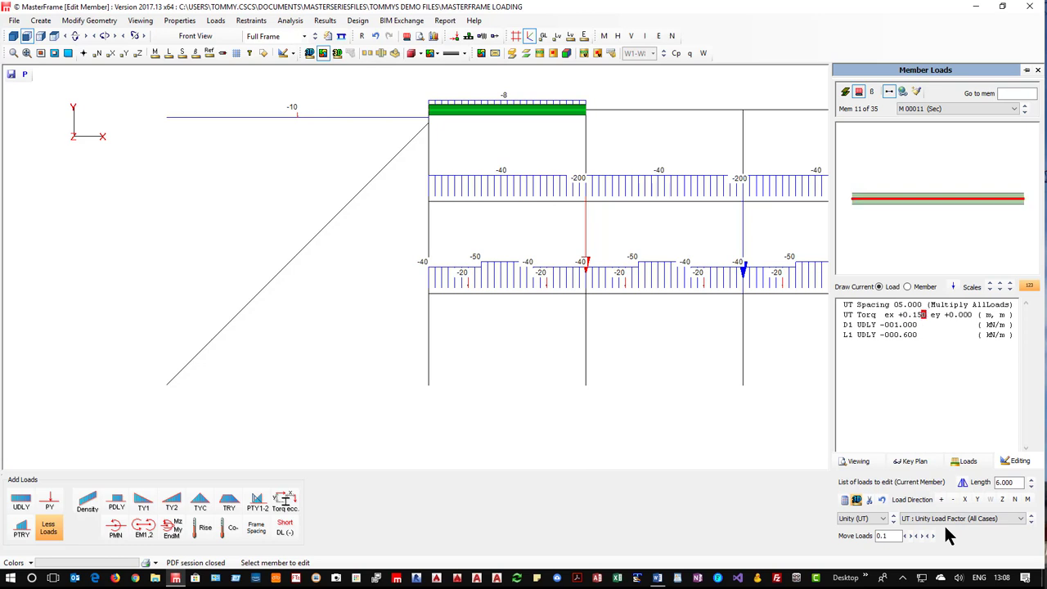
- Inspect the beam's load eccentricity in 3D and try an ey of +0.300 m, resetting it to 0
{"action": "left_click", "coordinate": [13, 36]}
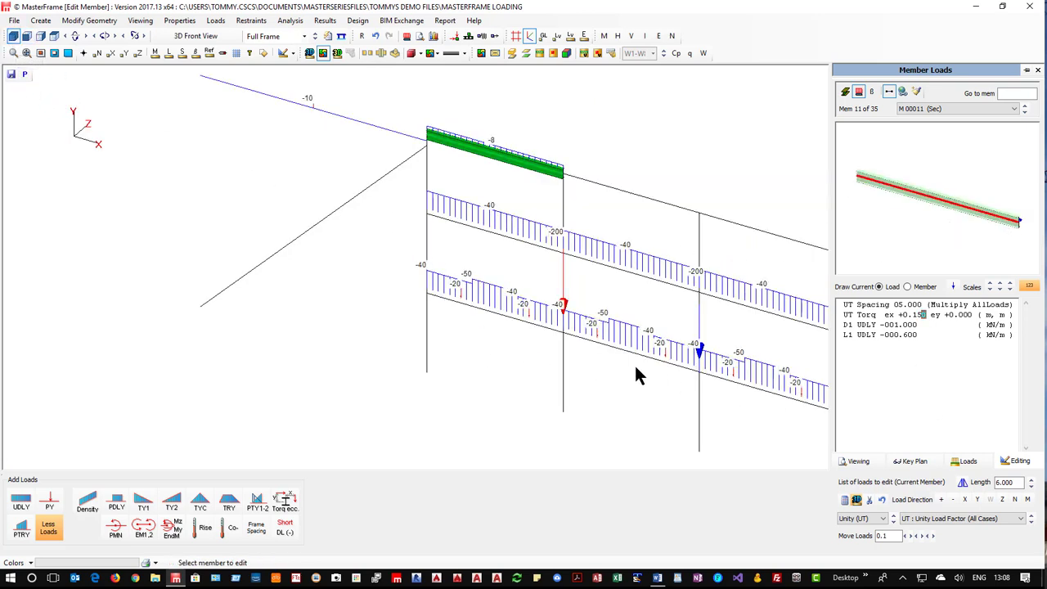
{"action": "mouse_move", "coordinate": [641, 361]}
{"action": "middle_mouse_down"}
{"action": "mouse_move", "coordinate": [526, 355]}
{"action": "mouse_move", "coordinate": [540, 355]}
{"action": "middle_mouse_up"}
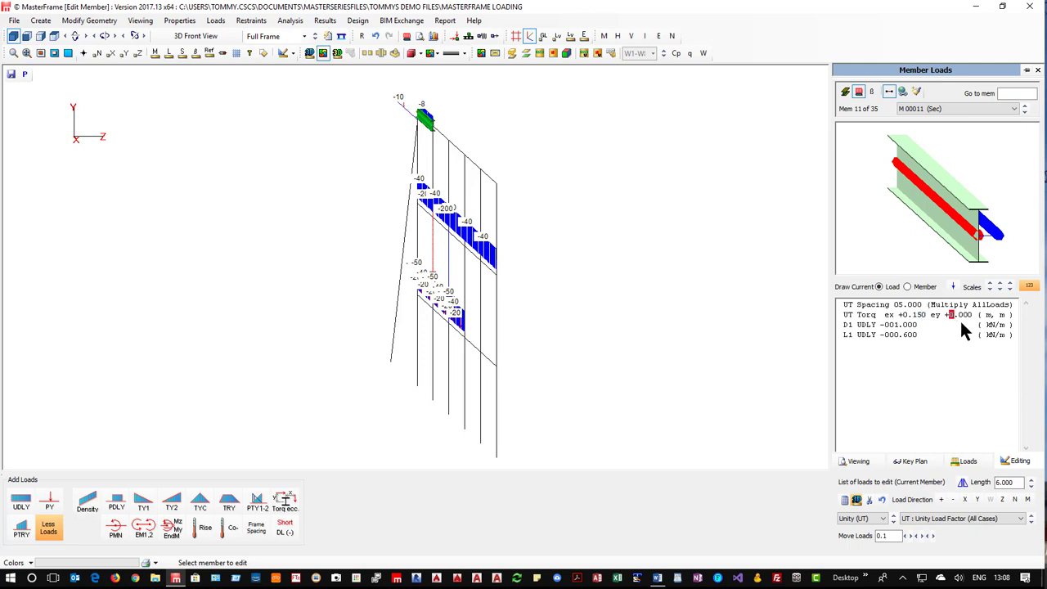
{"action": "type", "text": "0."}
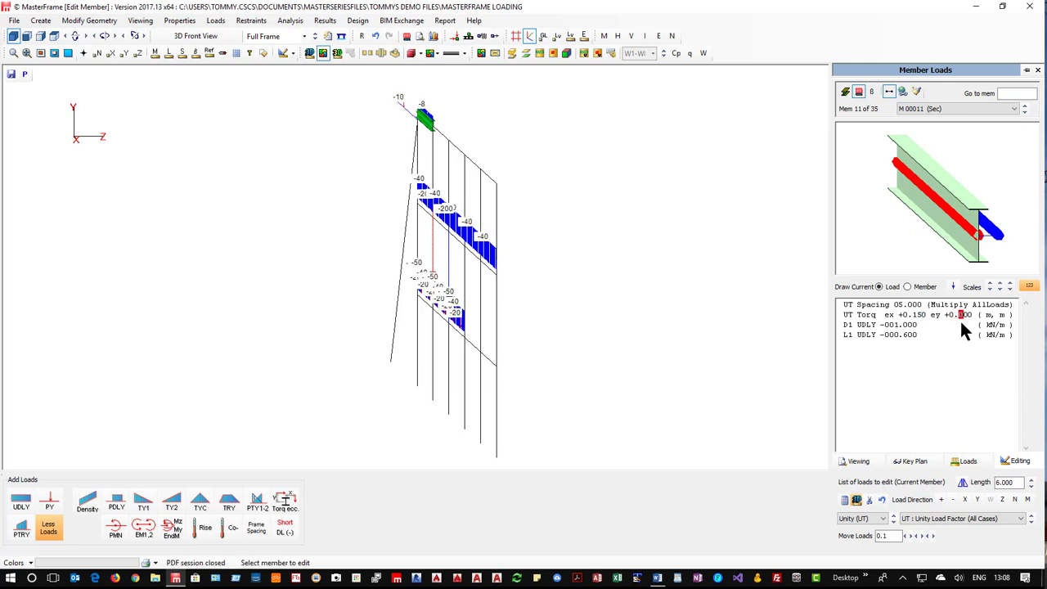
{"action": "type", "text": "3"}
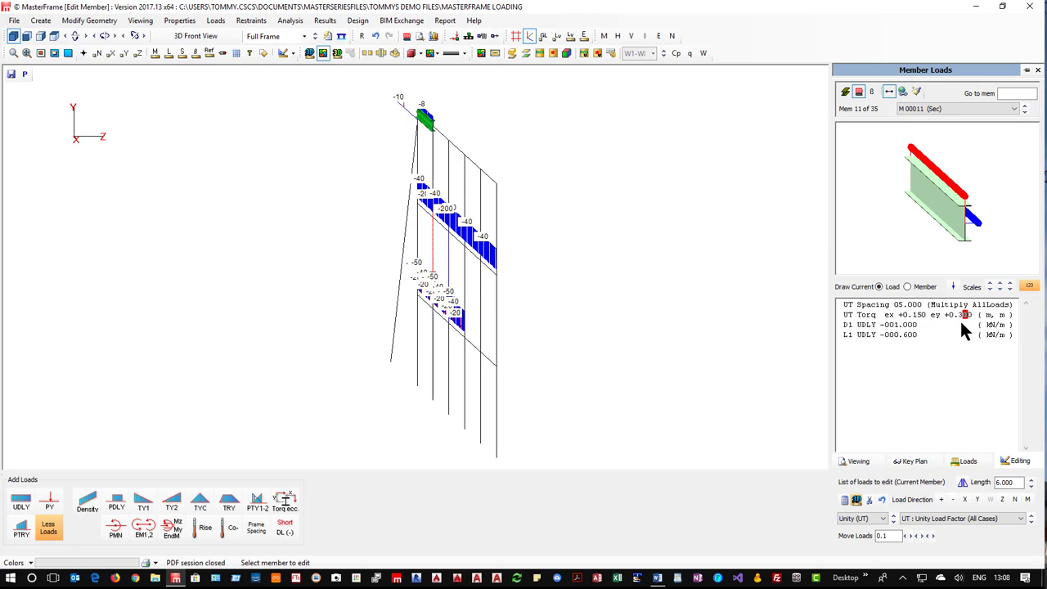
{"action": "key", "text": "Left"}
{"action": "type", "text": "0"}
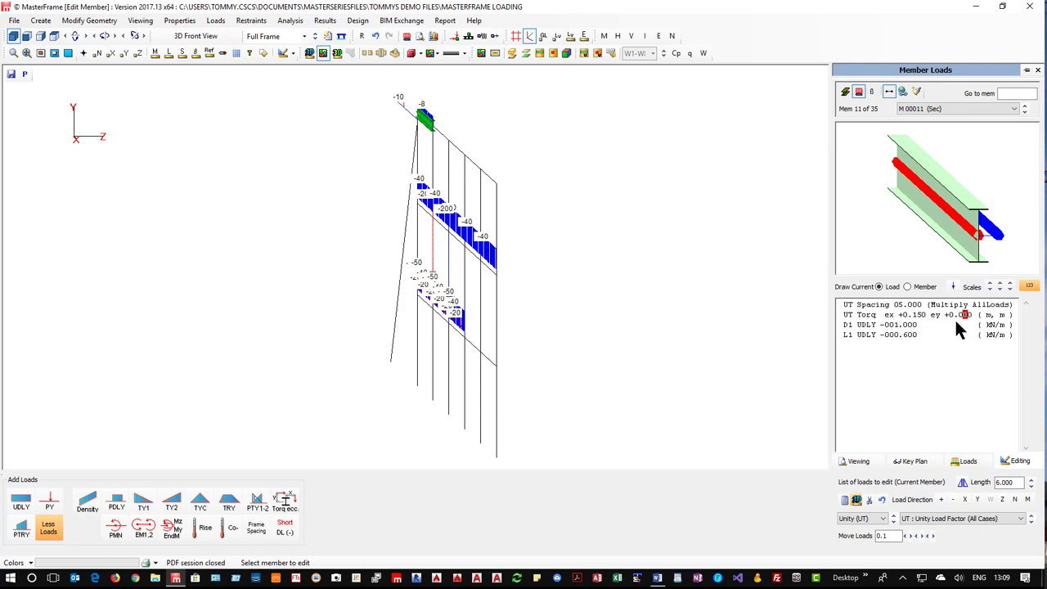
- Add a second Torq ecc. entry with zero ex and ey to the beam and move it up directly above the D1 load
{"action": "left_click", "coordinate": [863, 314]}
{"action": "left_click", "coordinate": [284, 502]}
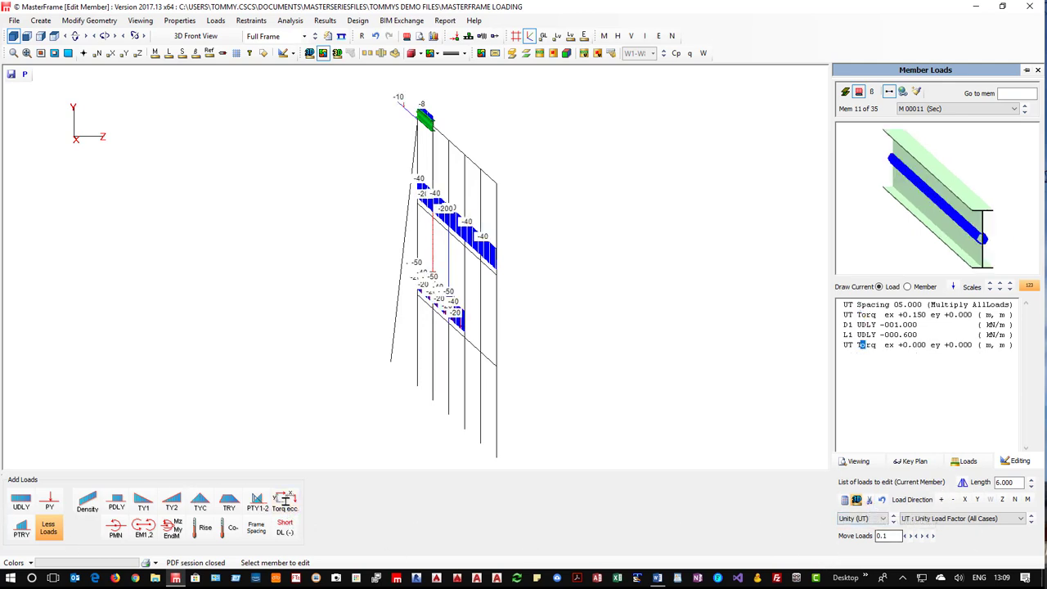
{"action": "left_click", "coordinate": [861, 346]}
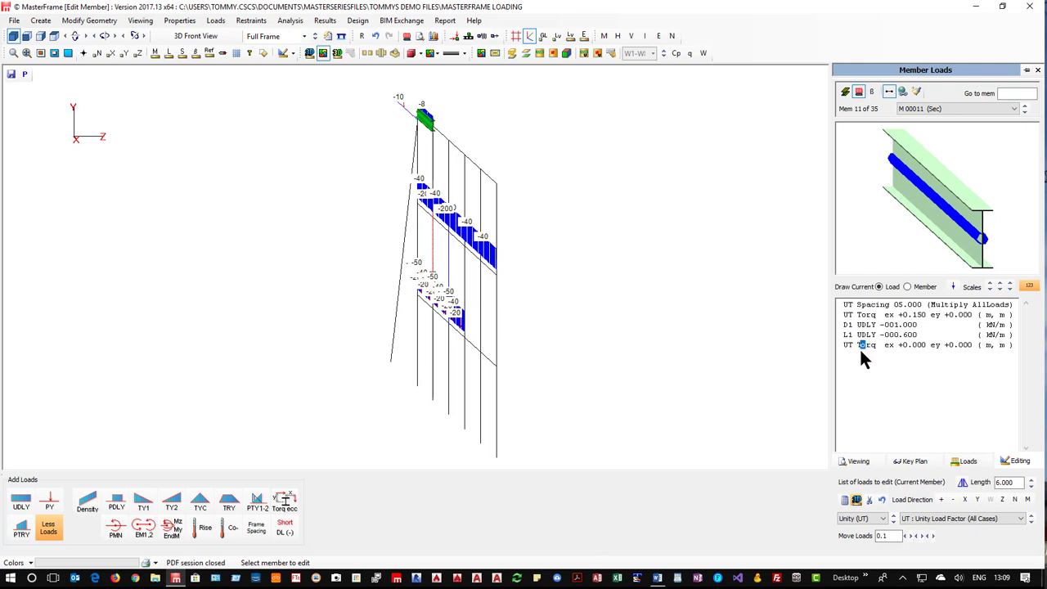
{"action": "left_click", "coordinate": [1031, 481]}
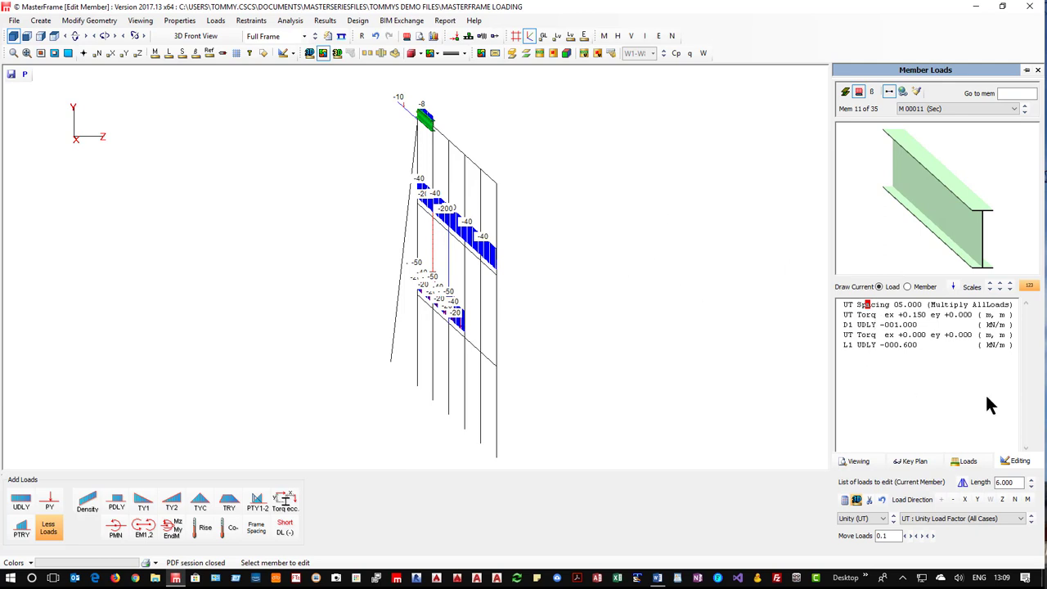
{"action": "left_click", "coordinate": [865, 335]}
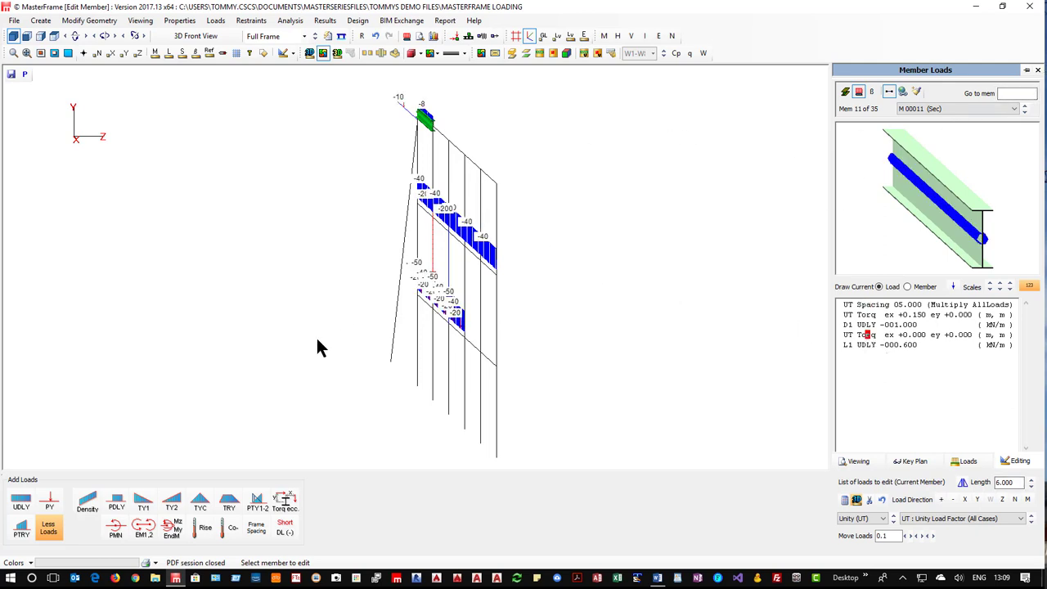
{"action": "left_click", "coordinate": [858, 326]}
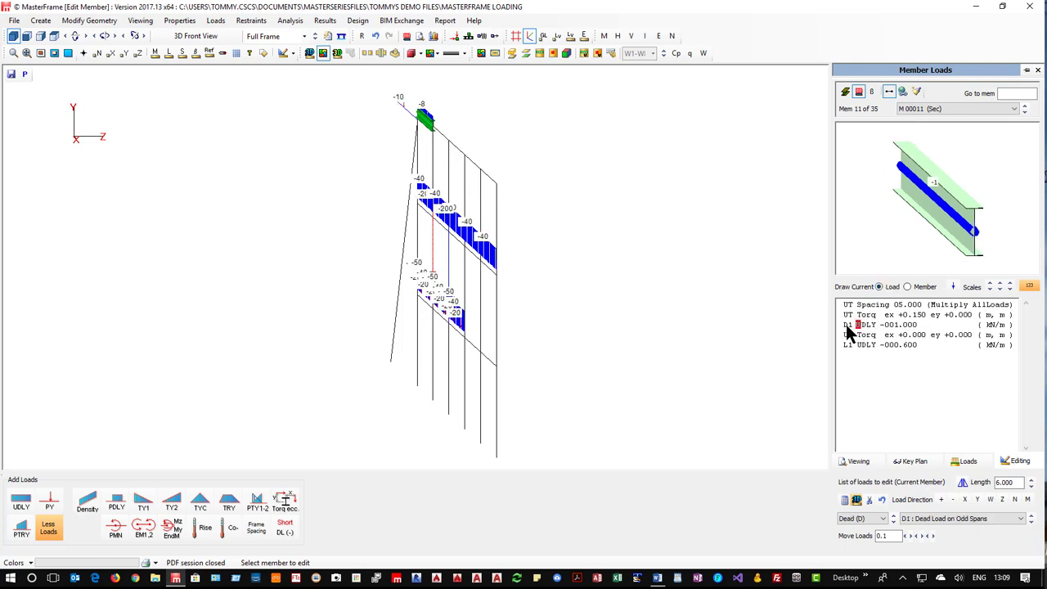
{"action": "left_click", "coordinate": [848, 334]}
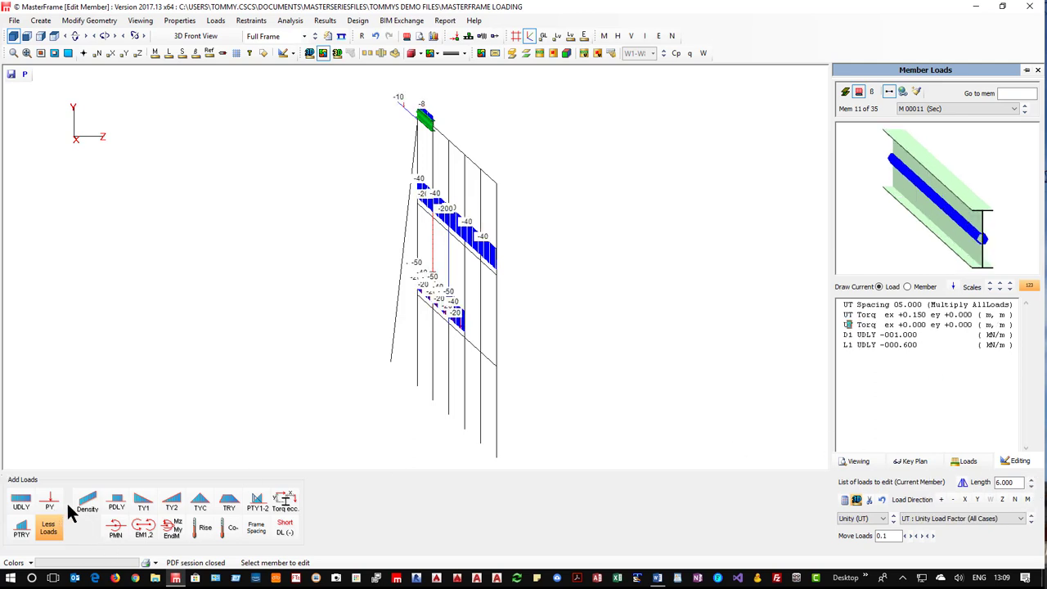
- Add a UDLY load to the beam, move it between the two Torq entries and assign it to load case D1
{"action": "left_click", "coordinate": [23, 501]}
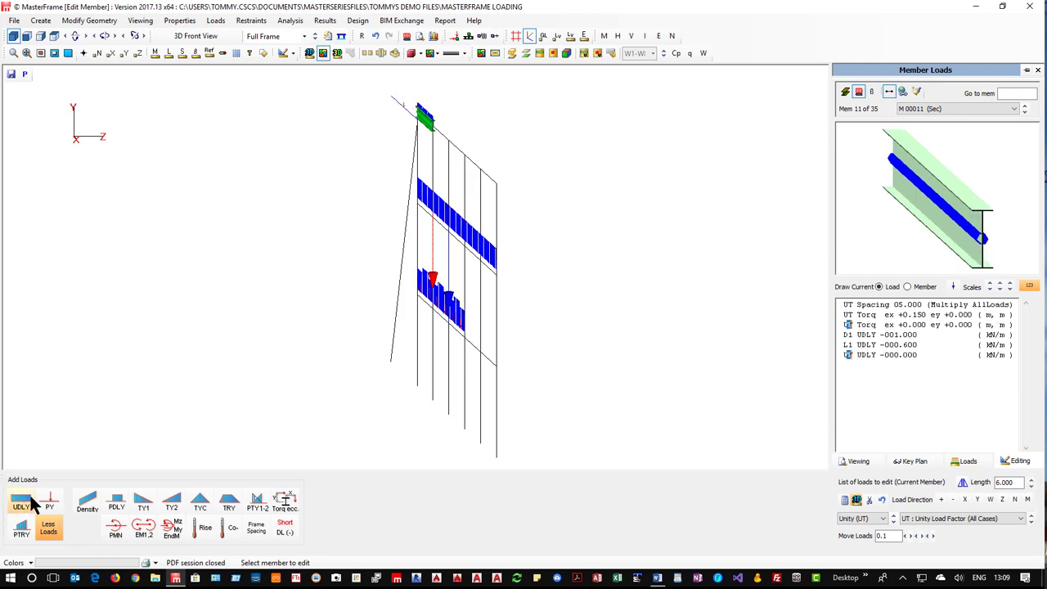
{"action": "left_click", "coordinate": [1030, 482]}
{"action": "left_click", "coordinate": [1032, 483]}
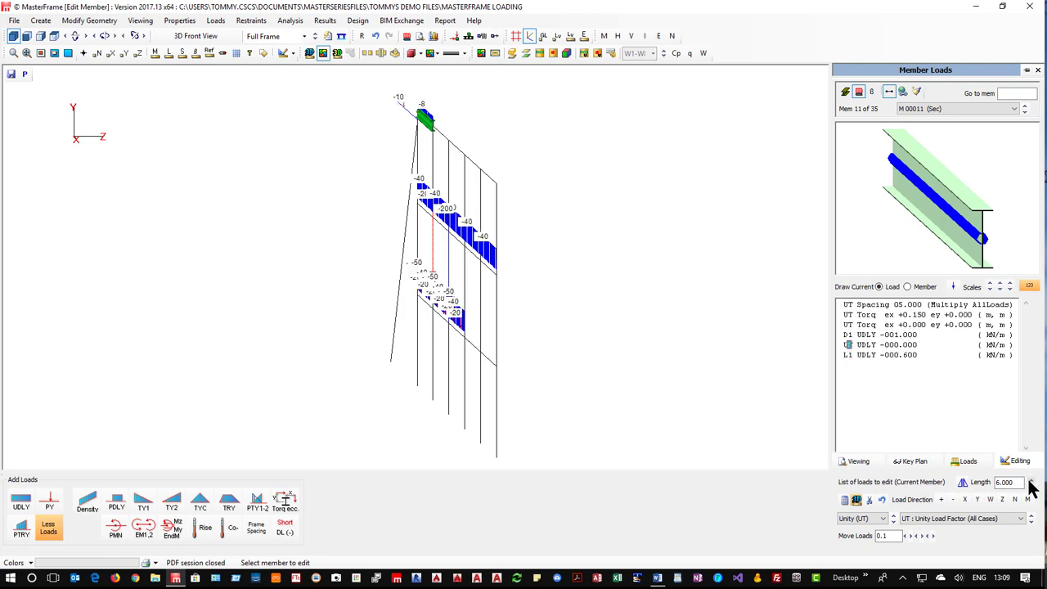
{"action": "left_click", "coordinate": [1032, 482]}
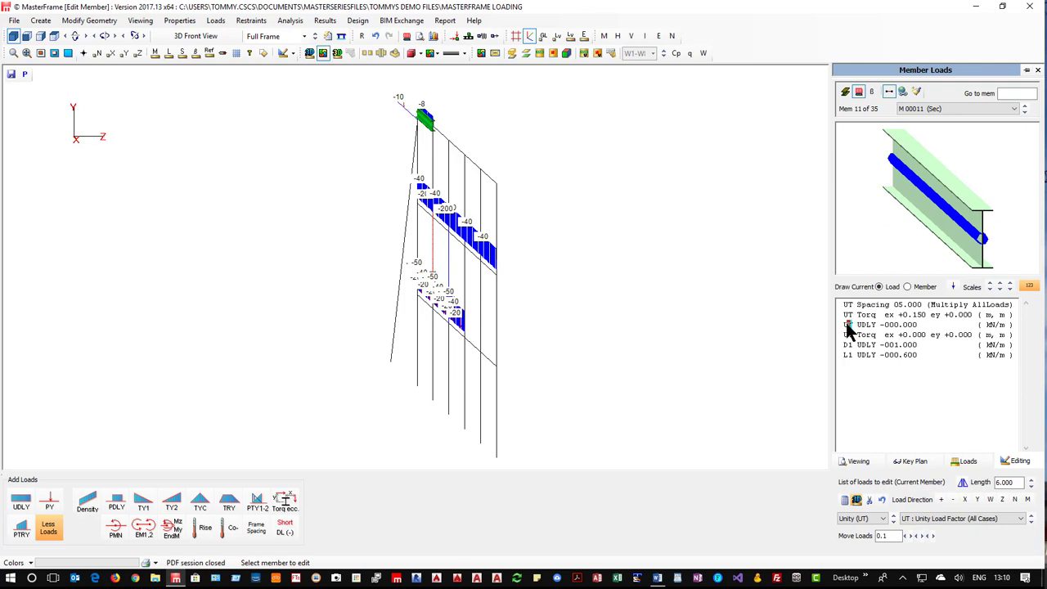
{"action": "key", "text": "Left"}
{"action": "key", "text": "Right"}
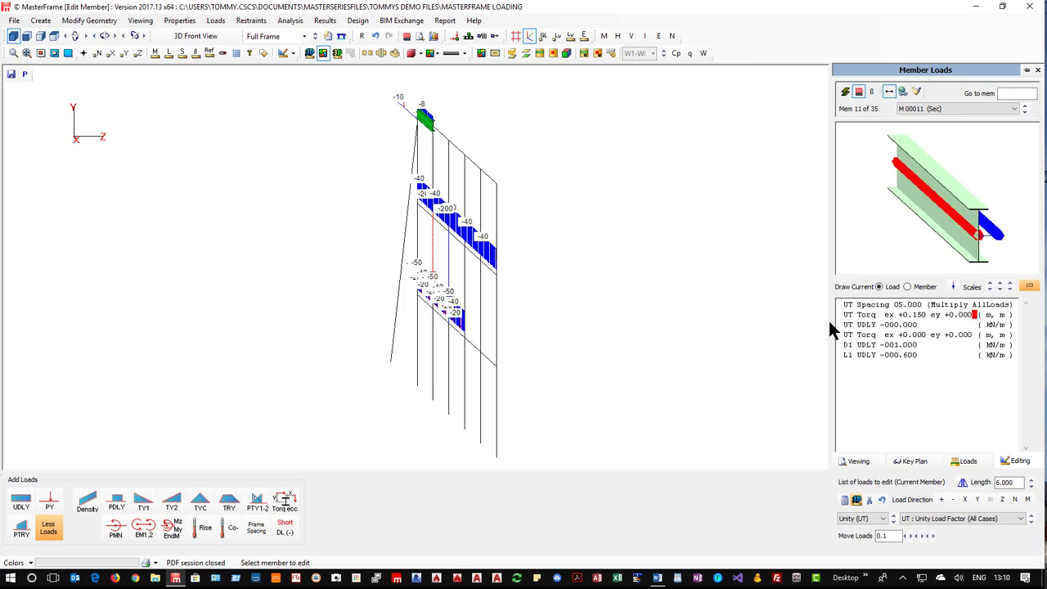
{"action": "left_click", "coordinate": [846, 325]}
{"action": "type", "text": "D1"}
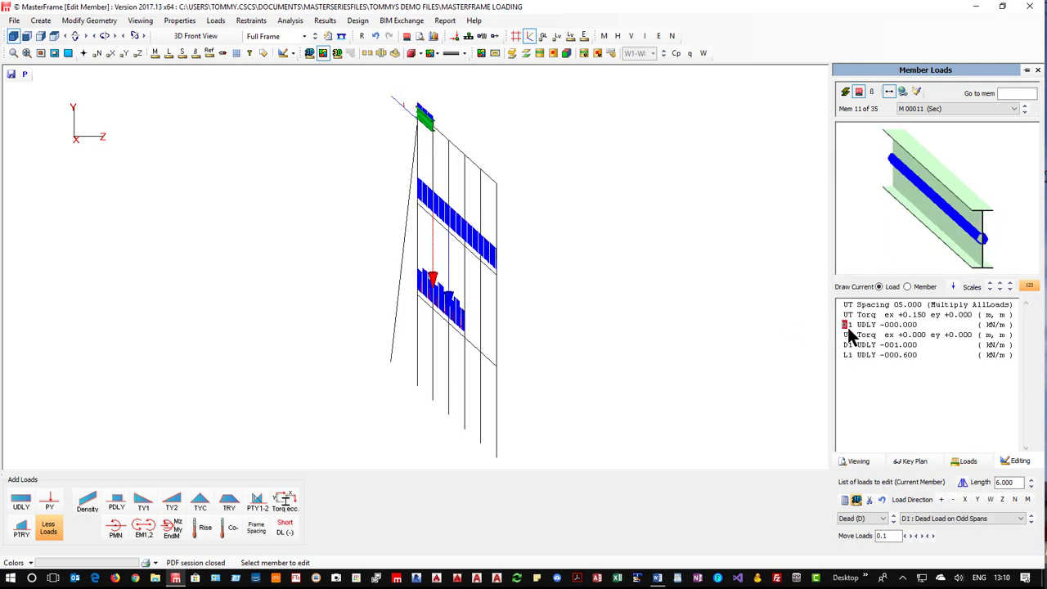
- Set the D1 UDLY load between the Torq entries on beam M 00011 to -3.000 kN/m and add a Short DL (-) entry
{"action": "left_click", "coordinate": [891, 326]}
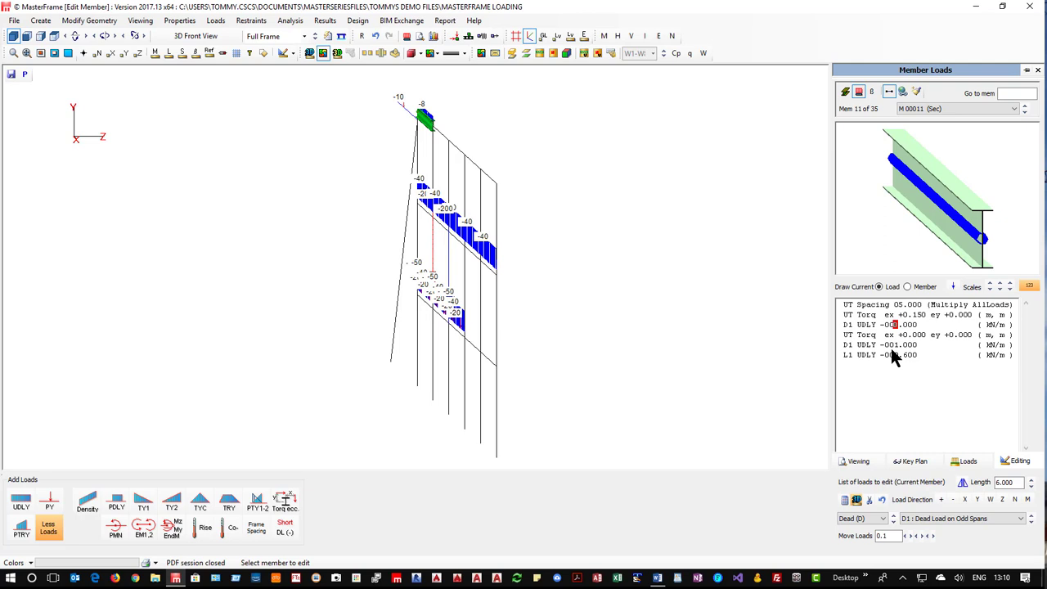
{"action": "type", "text": "3"}
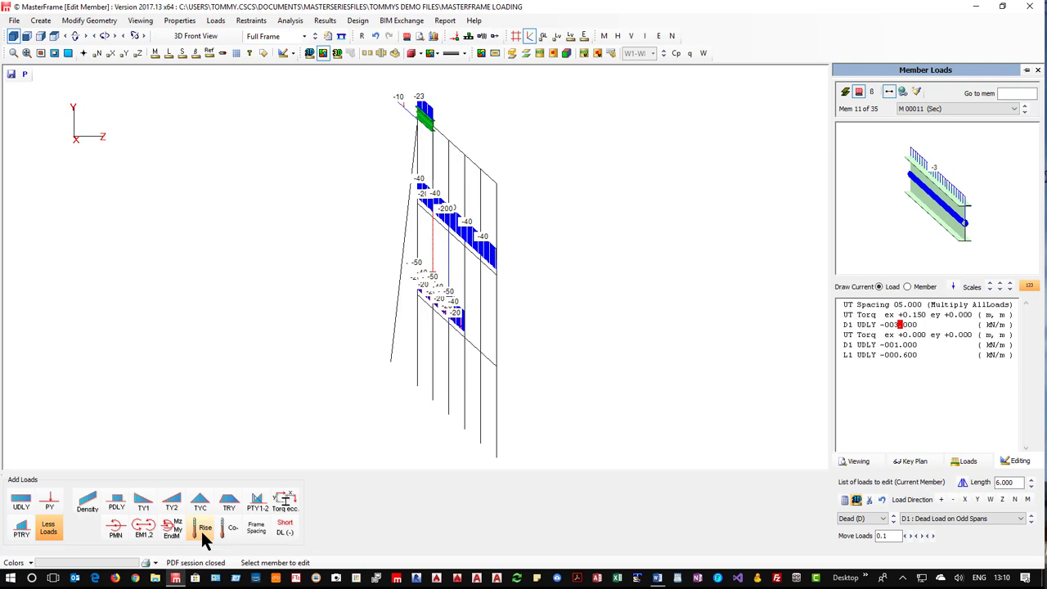
{"action": "left_click", "coordinate": [285, 532]}
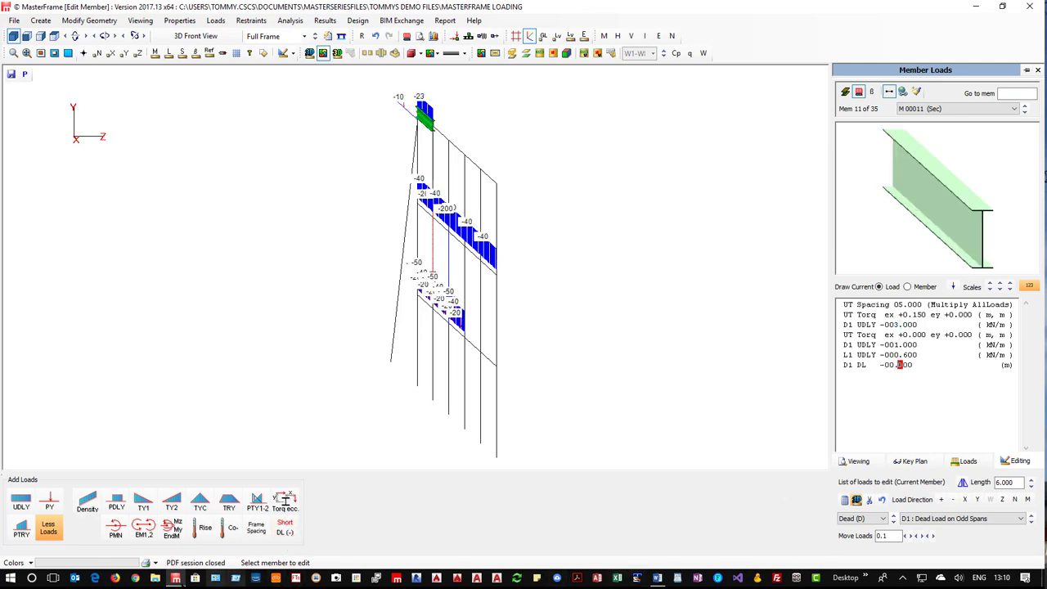
- Examine the dead and live load cases on the first four middle-floor beams in the front view
{"action": "left_click", "coordinate": [27, 37]}
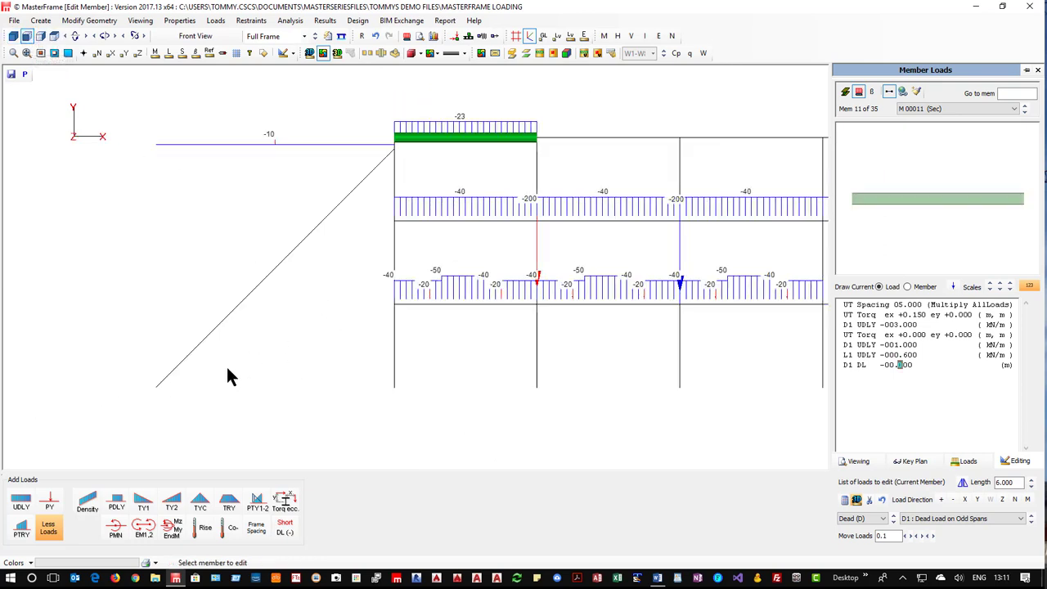
{"action": "scroll", "coordinate": [216, 368], "scroll_direction": "down", "scroll_amount": 1}
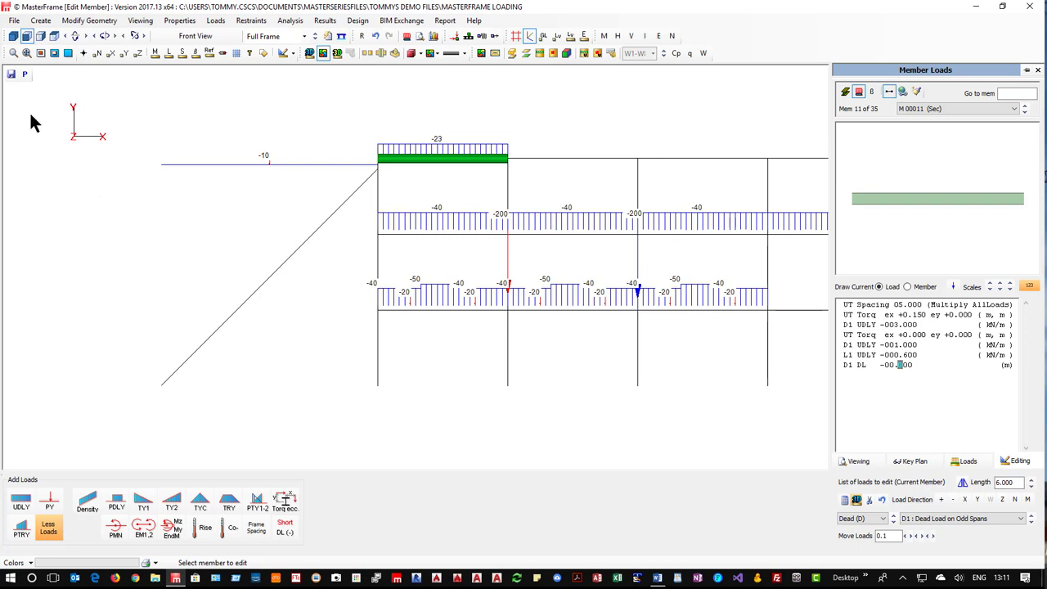
{"action": "left_click", "coordinate": [40, 37]}
{"action": "left_click", "coordinate": [27, 36]}
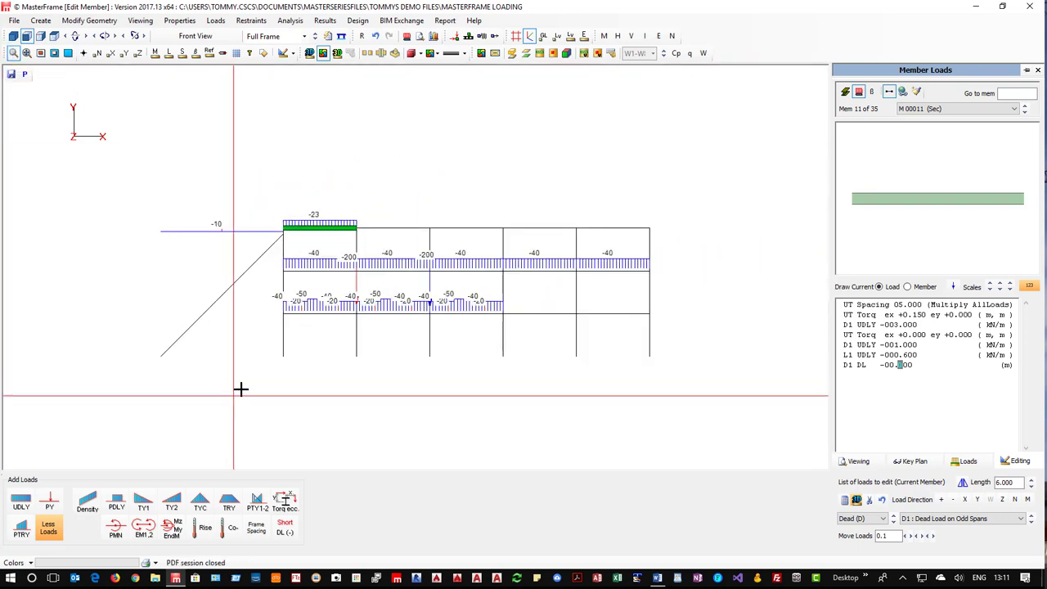
{"action": "left_click_drag", "start_coordinate": [278, 374], "coordinate": [657, 180]}
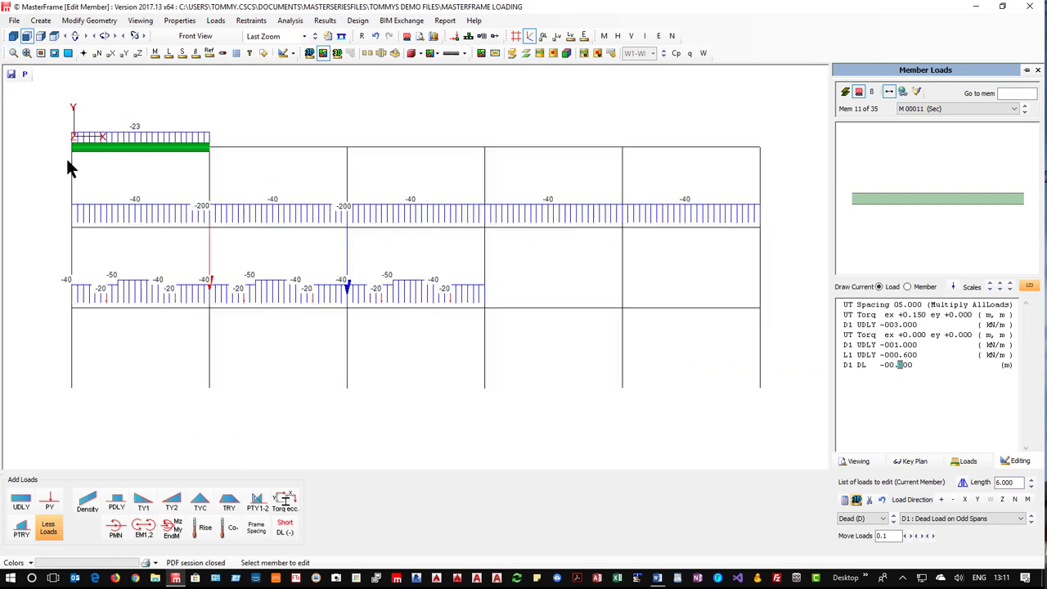
{"action": "left_click", "coordinate": [107, 221]}
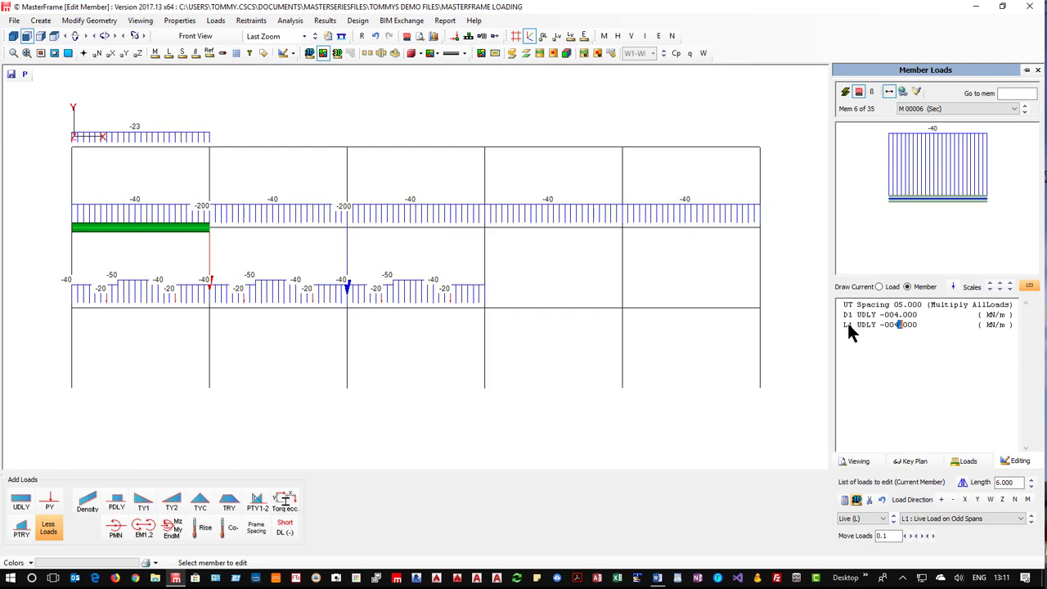
{"action": "left_click", "coordinate": [262, 228]}
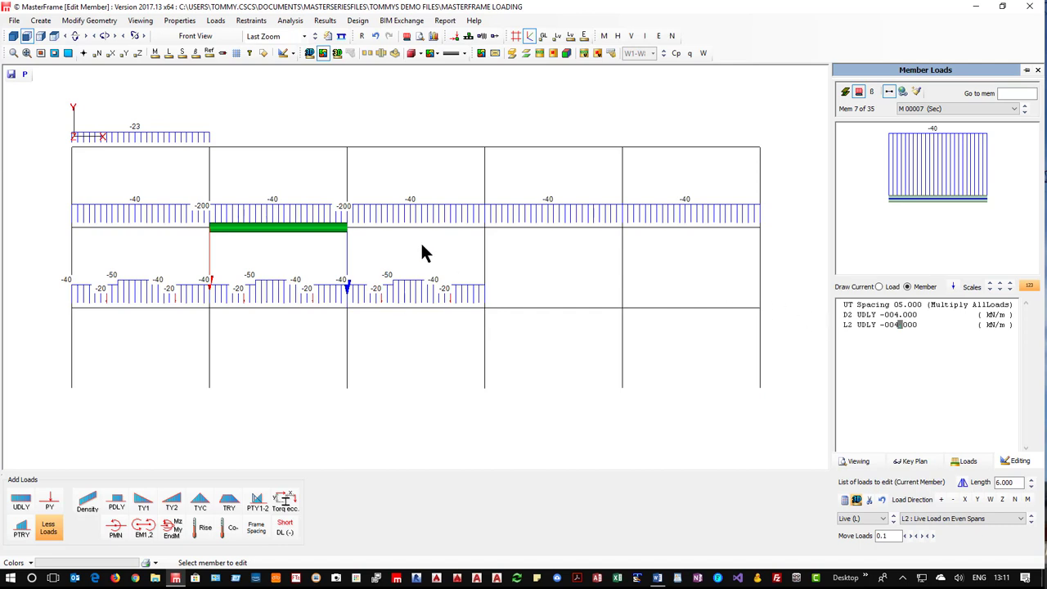
{"action": "left_click", "coordinate": [407, 219]}
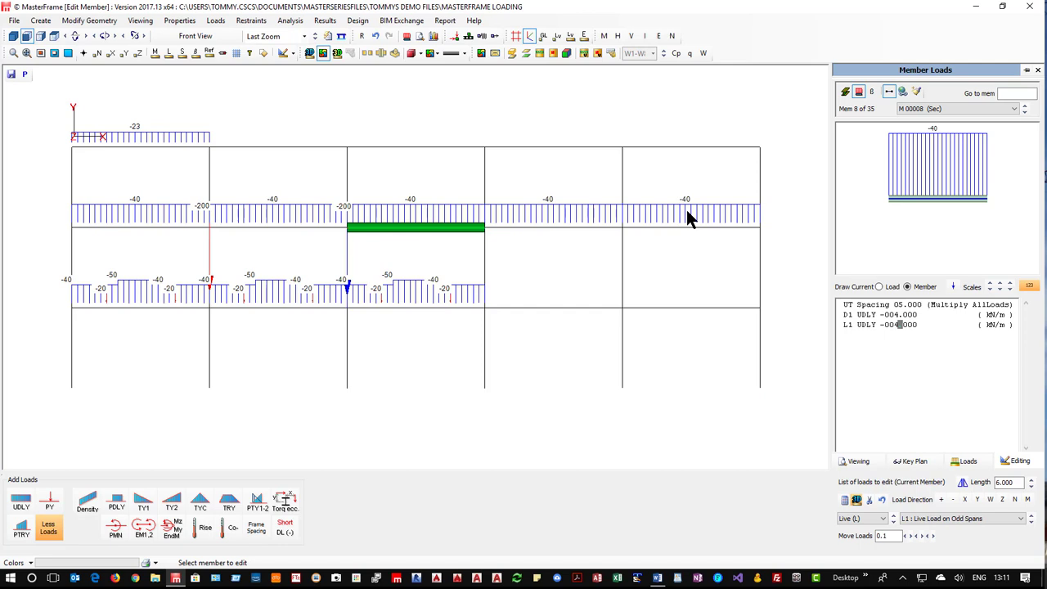
{"action": "left_click", "coordinate": [554, 222]}
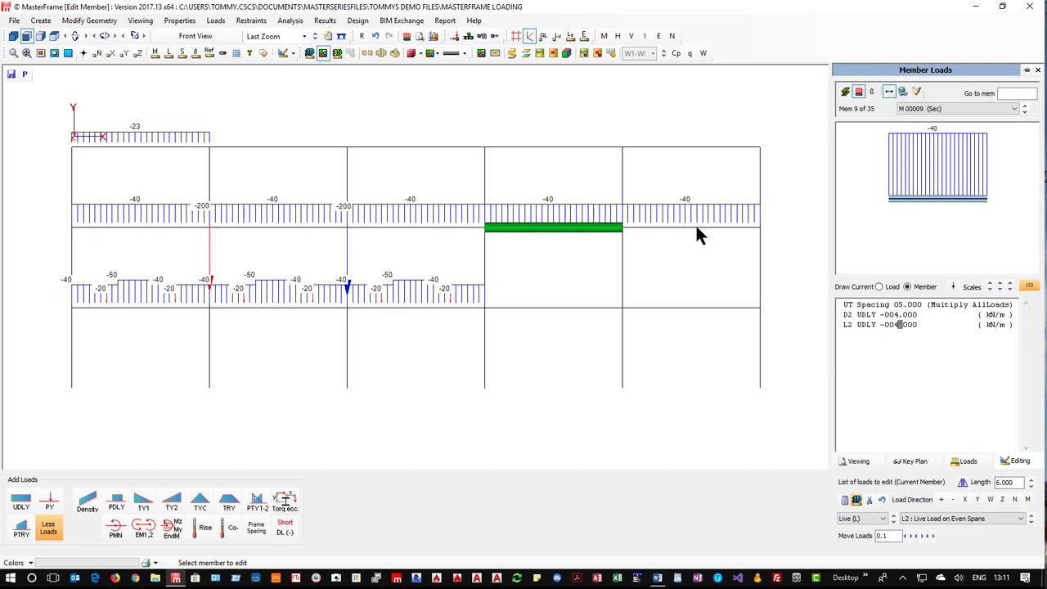
{"action": "left_click", "coordinate": [847, 324]}
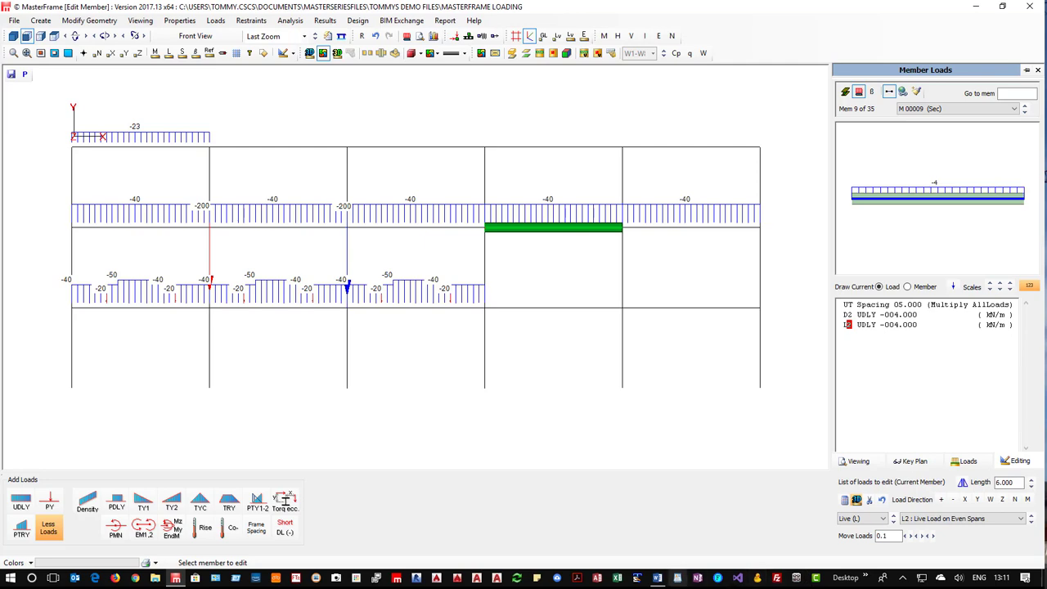
- Switch to Word, review the Load Groups diagrams in Loading Webinar.docx, and return to MasterFrame
{"action": "left_click", "coordinate": [657, 577]}
{"action": "scroll", "coordinate": [546, 367], "scroll_direction": "down", "scroll_amount": 1}
{"action": "scroll", "coordinate": [529, 415], "scroll_direction": "down", "scroll_amount": 8}
{"action": "scroll", "coordinate": [529, 416], "scroll_direction": "down", "scroll_amount": 3}
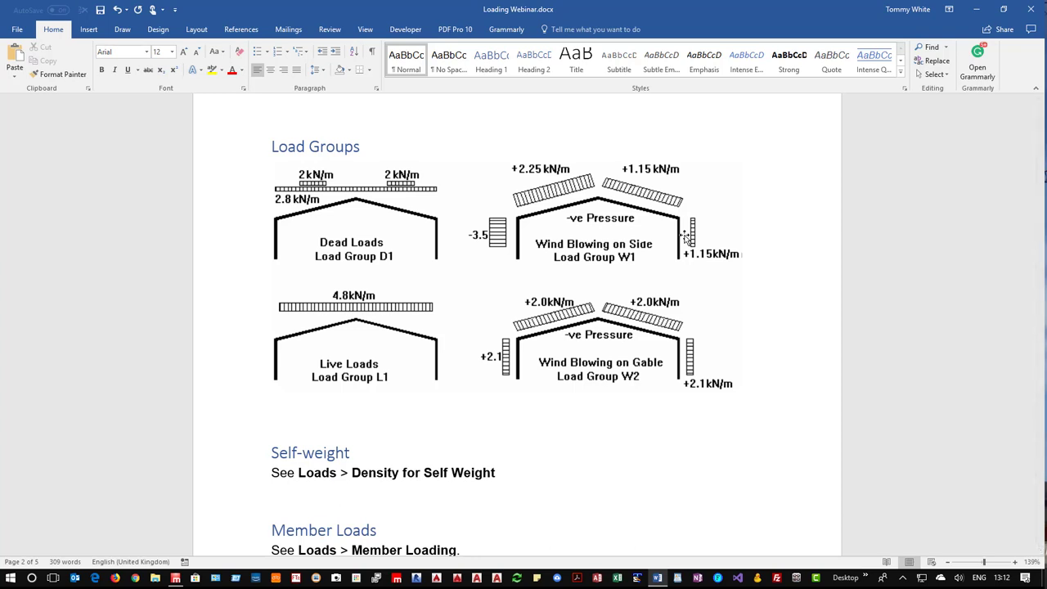
{"action": "left_click", "coordinate": [976, 9]}
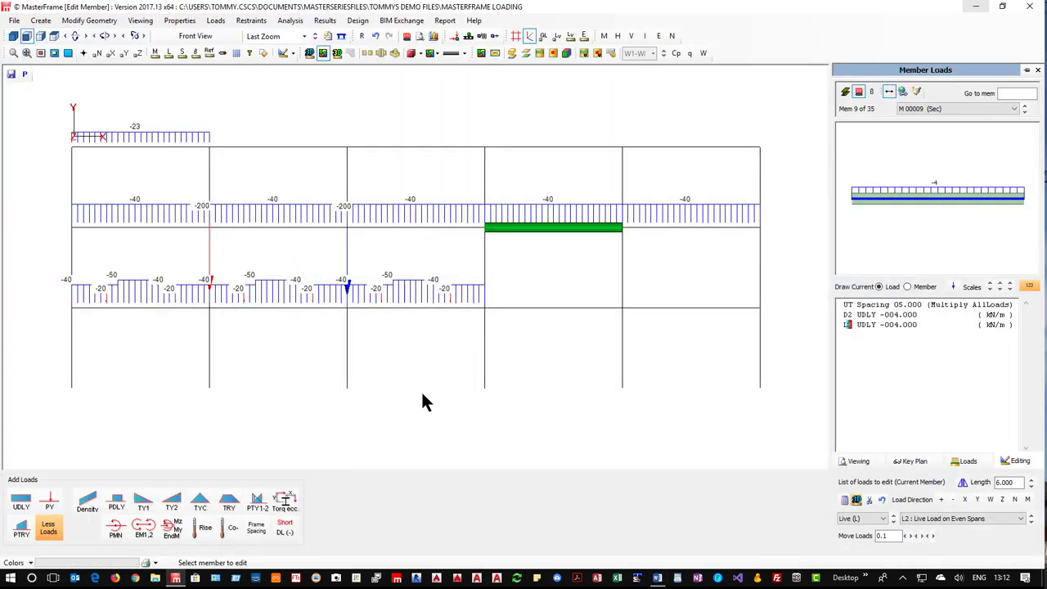
- Delete both Torq entries, the -3.000 kN/m D1 UDLY load and the D1 DL entry from roof beam M 00011
{"action": "left_click", "coordinate": [178, 226]}
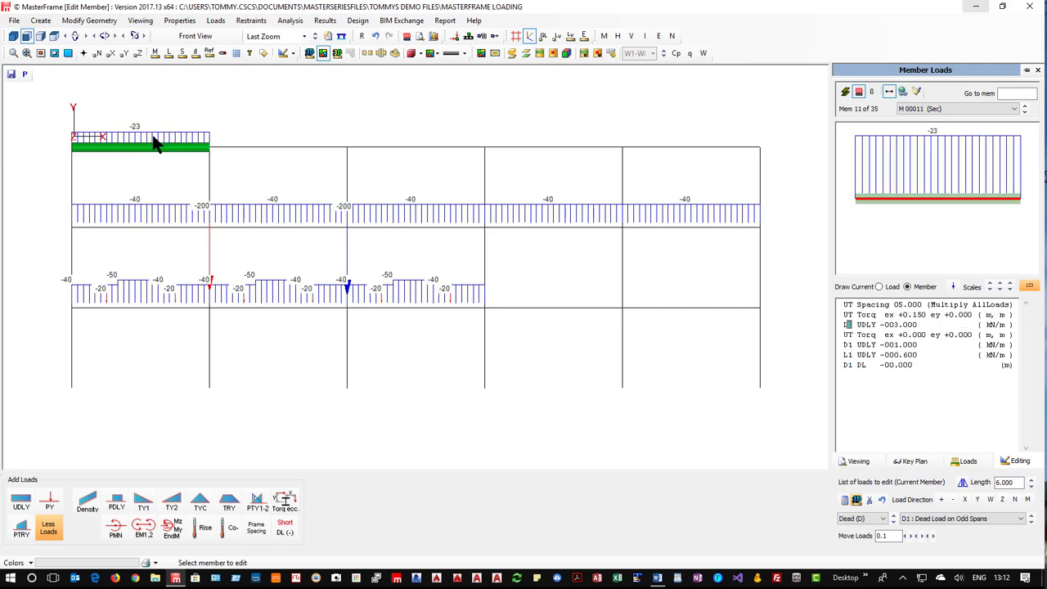
{"action": "left_click", "coordinate": [873, 314]}
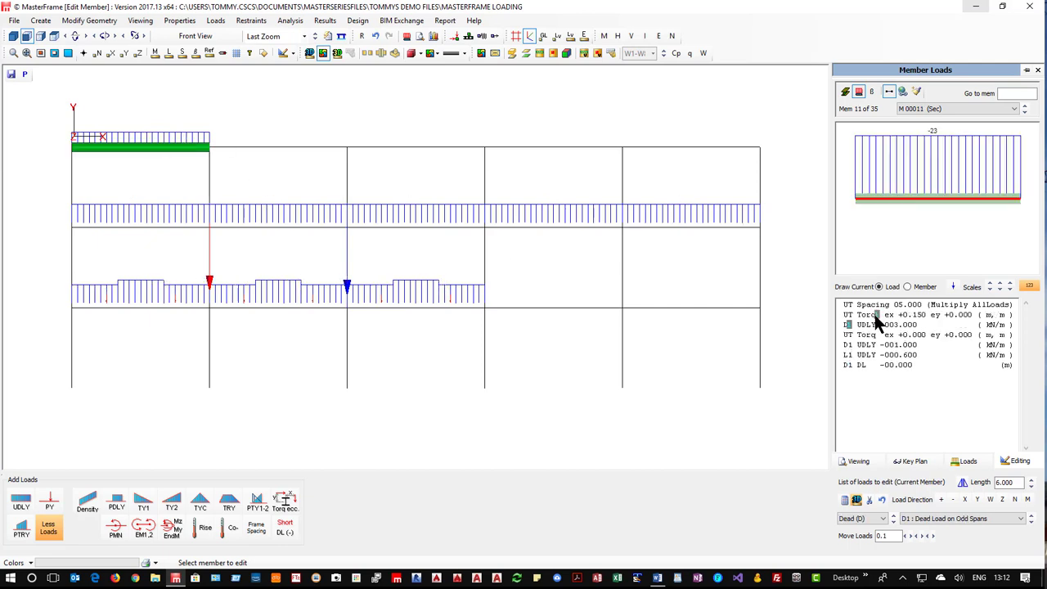
{"action": "left_click", "coordinate": [871, 500]}
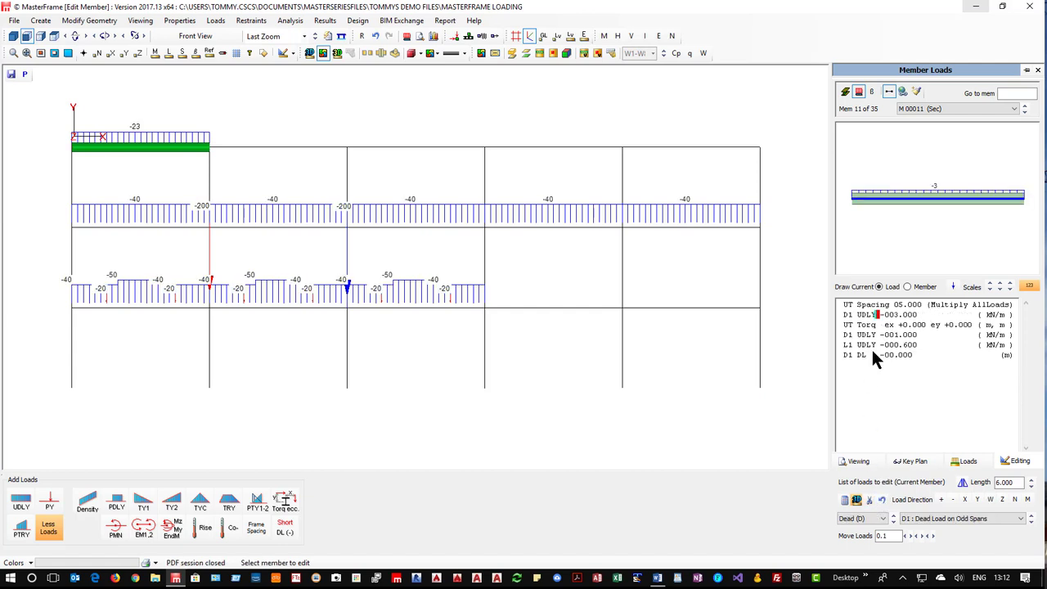
{"action": "left_click", "coordinate": [856, 500]}
{"action": "left_click", "coordinate": [857, 500]}
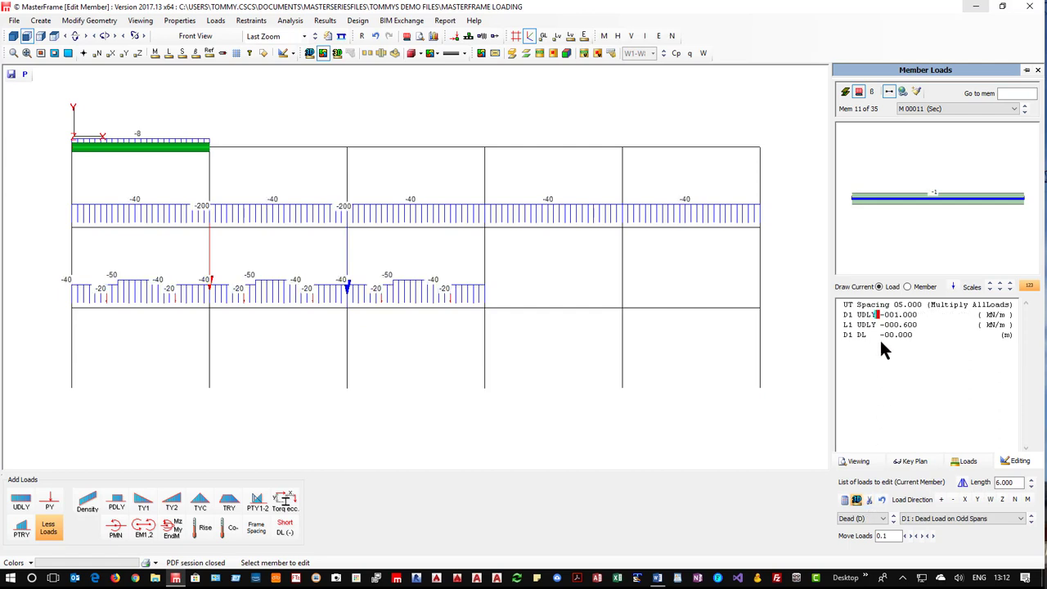
{"action": "left_click", "coordinate": [877, 334]}
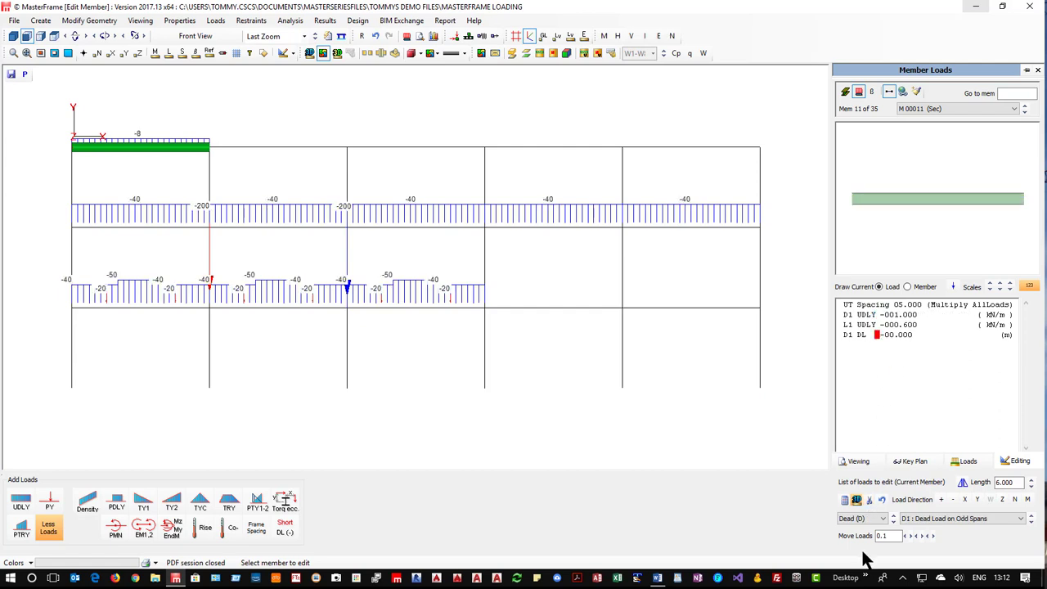
{"action": "left_click", "coordinate": [870, 500]}
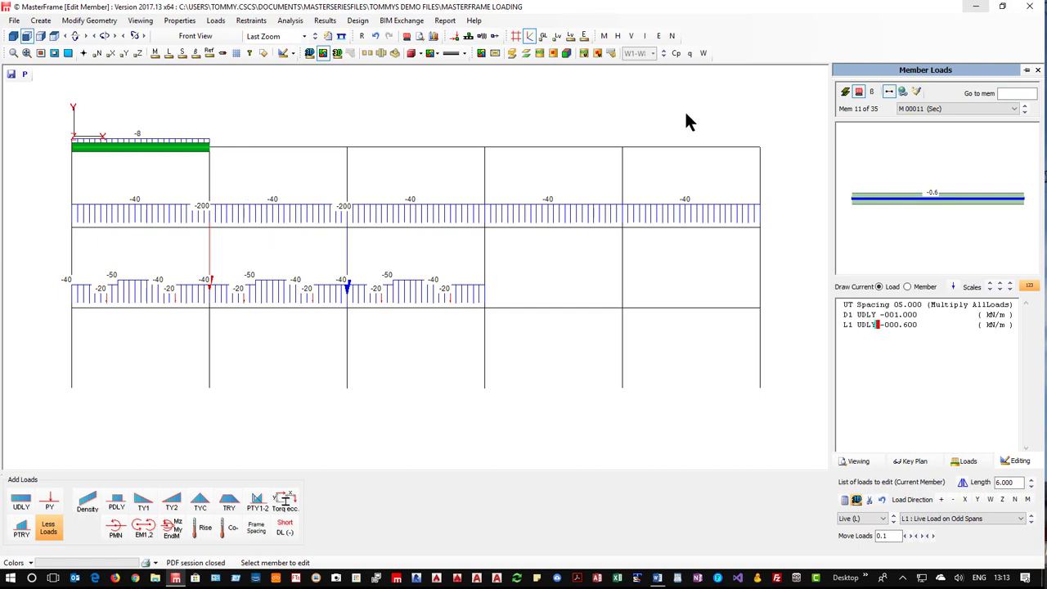
- Paste the loads of roof beam M 00011 onto the third and fifth roof beams using Edit and Paste in Add/Delete mode
{"action": "left_click", "coordinate": [916, 92]}
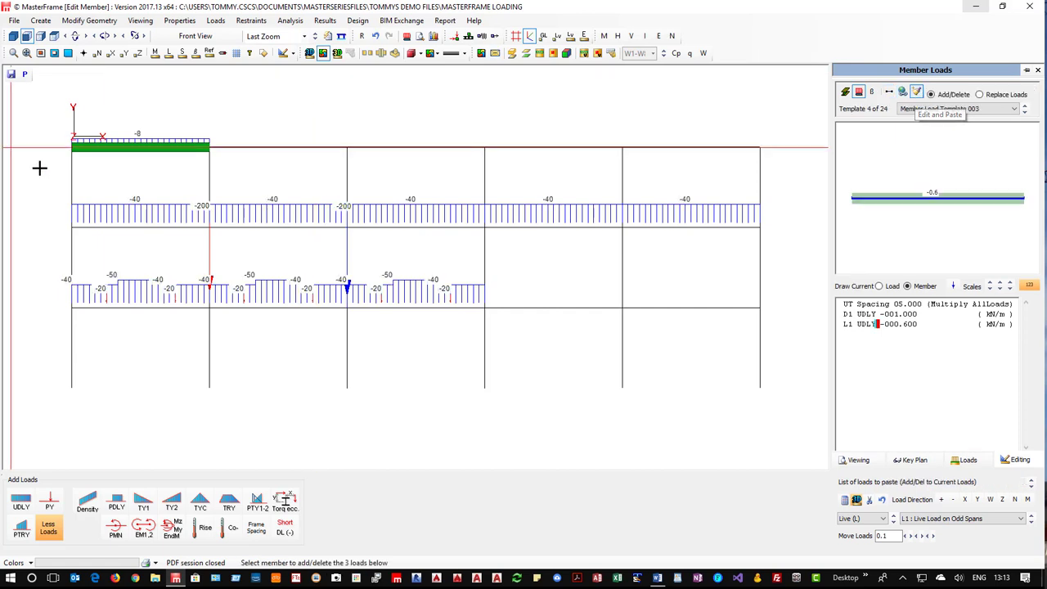
{"action": "left_click", "coordinate": [409, 145]}
{"action": "left_click", "coordinate": [651, 142]}
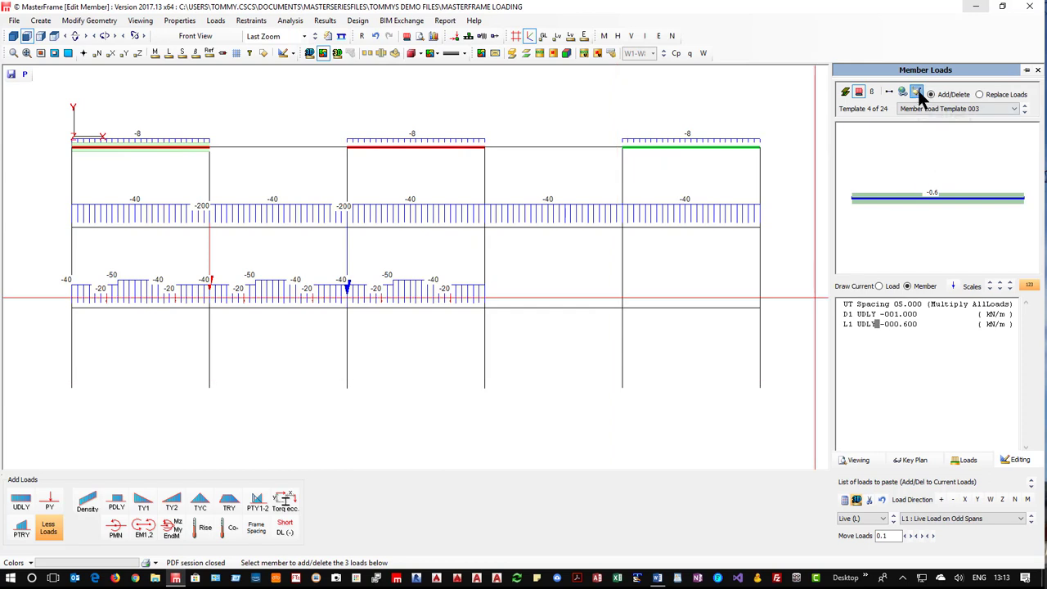
- Change the pasted loads to cases D2 and L2 and apply them to the second and fourth roof beams
{"action": "left_click", "coordinate": [849, 313]}
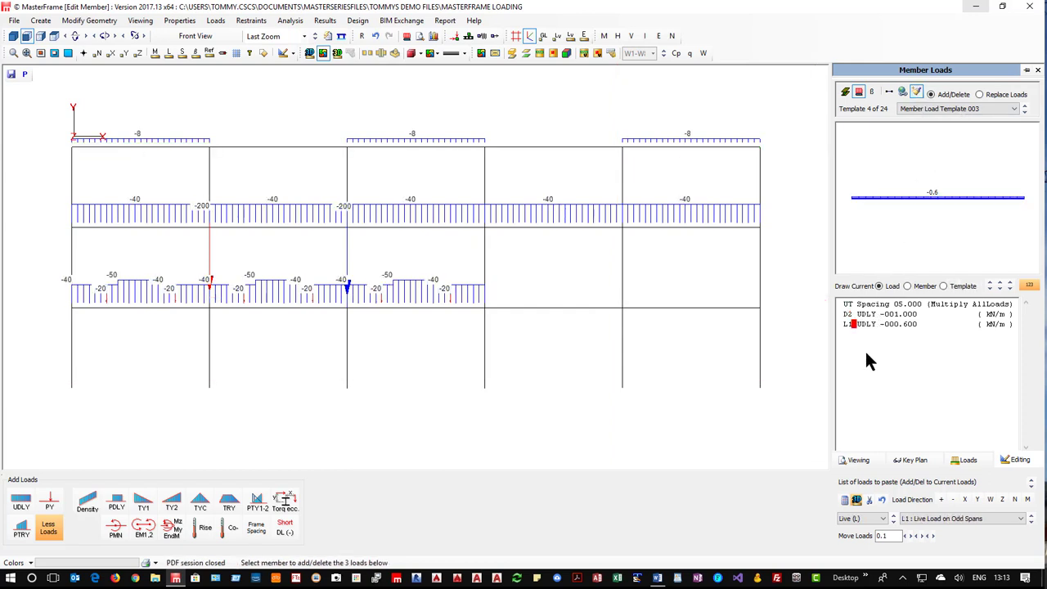
{"action": "type", "text": "2"}
{"action": "left_click", "coordinate": [269, 151]}
{"action": "left_click", "coordinate": [568, 152]}
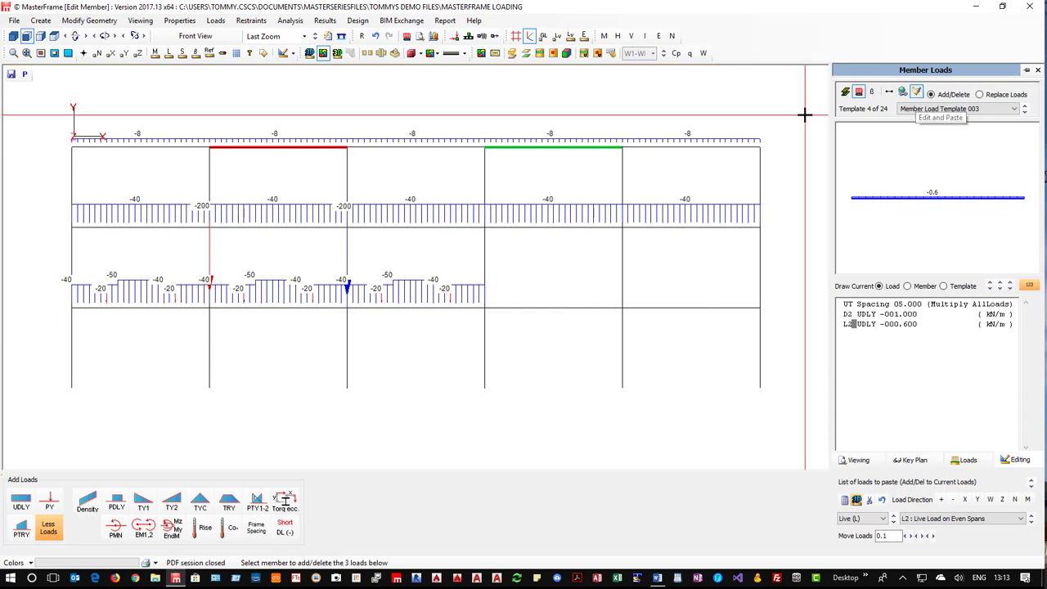
- Copy the loads of beam M 00003 without its PTRY and two PY loads onto the fifth beam of the lowest floor
{"action": "left_click", "coordinate": [887, 94]}
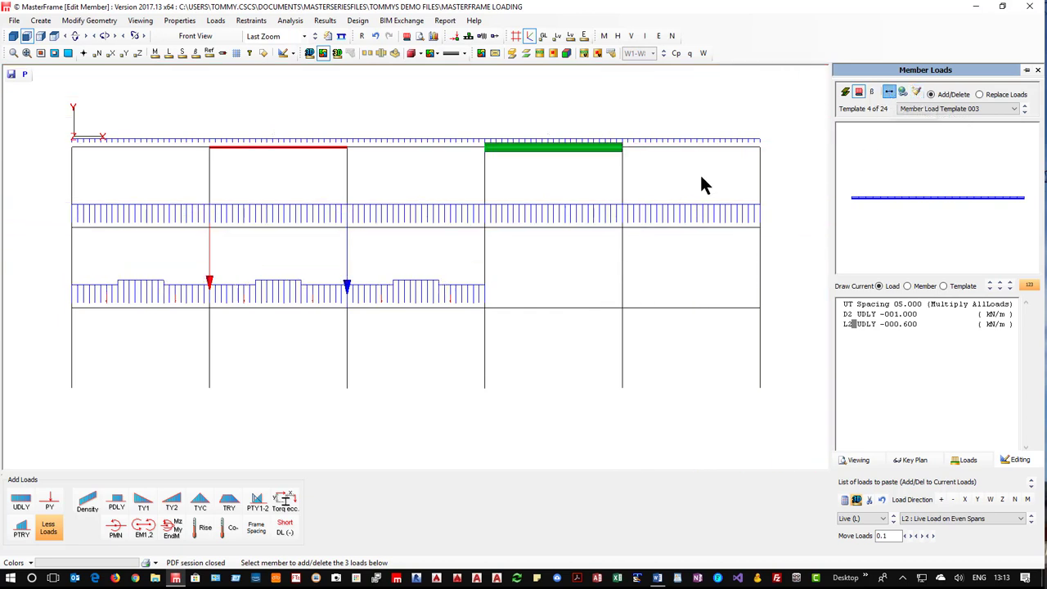
{"action": "left_click", "coordinate": [405, 308]}
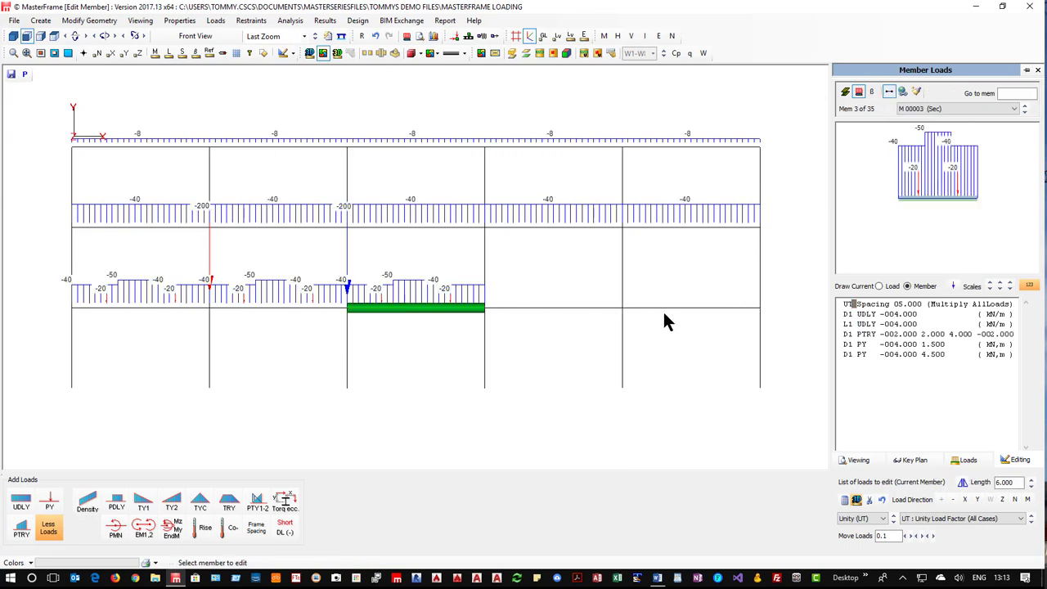
{"action": "left_click", "coordinate": [857, 335]}
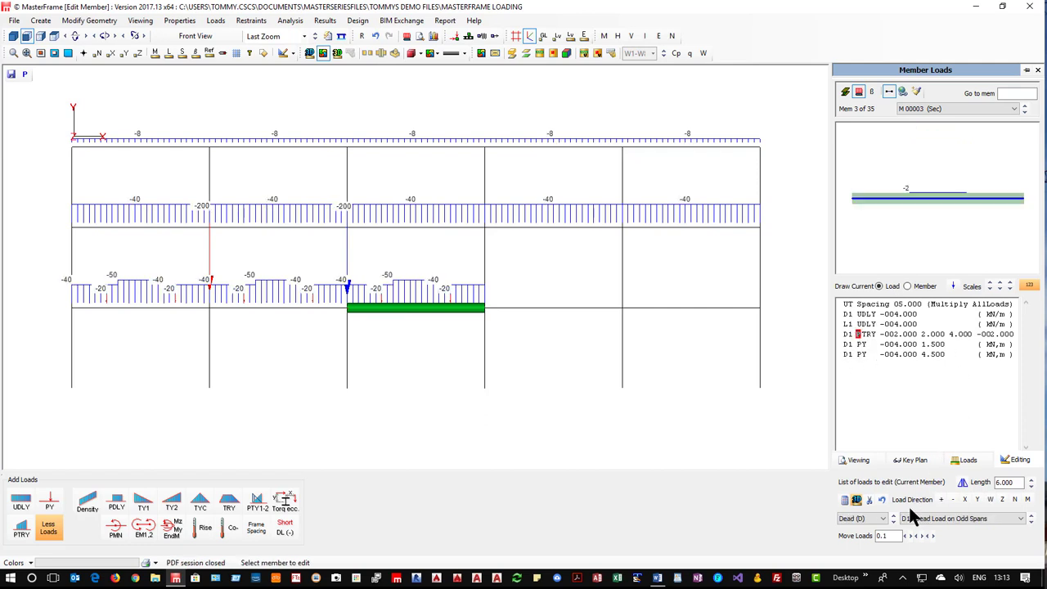
{"action": "left_click", "coordinate": [916, 92]}
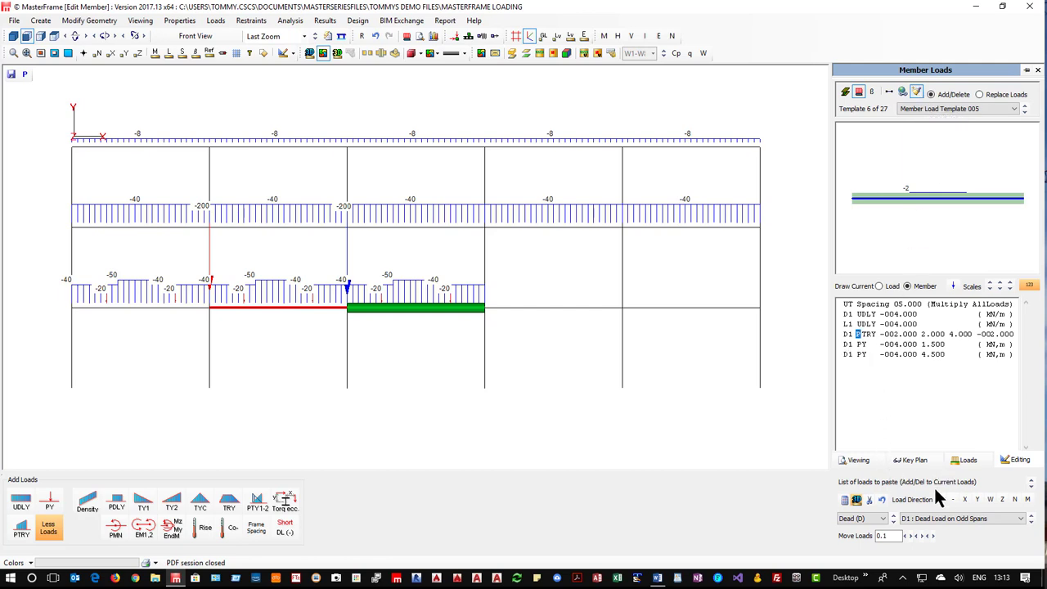
{"action": "left_click", "coordinate": [871, 500]}
{"action": "left_click", "coordinate": [871, 499]}
{"action": "left_click", "coordinate": [871, 500]}
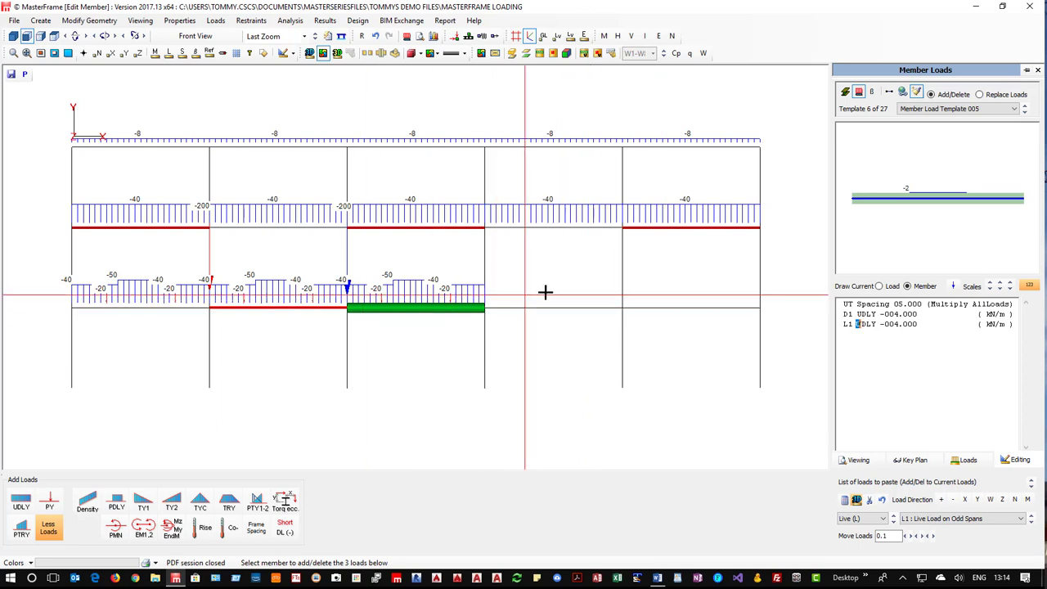
{"action": "left_click", "coordinate": [674, 308]}
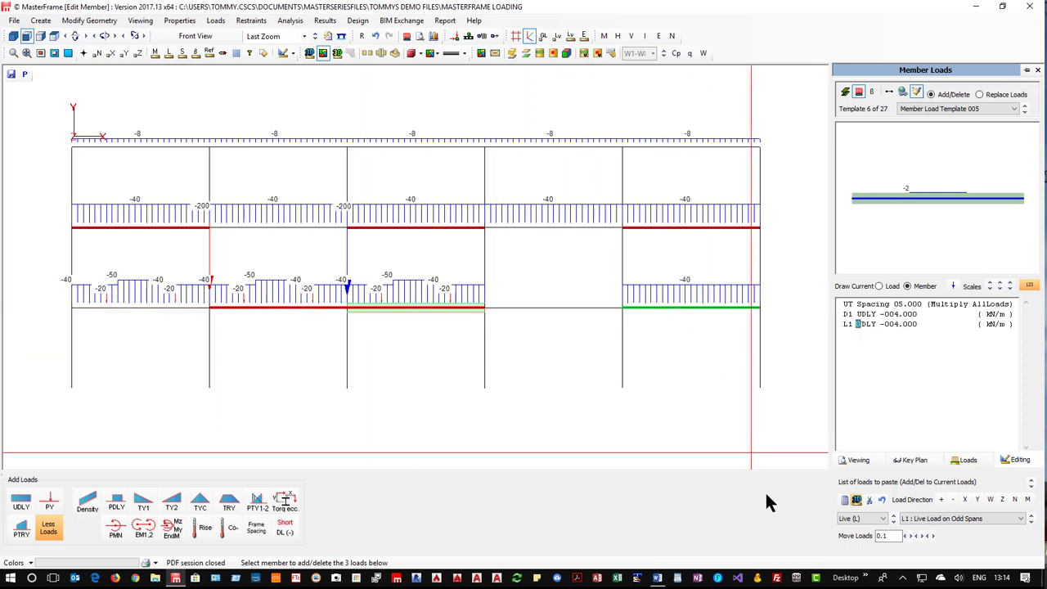
- Change the template's two UDLY loads to cases D2 and L2 and paste them onto the fourth lowest-floor beam
{"action": "left_click", "coordinate": [852, 315]}
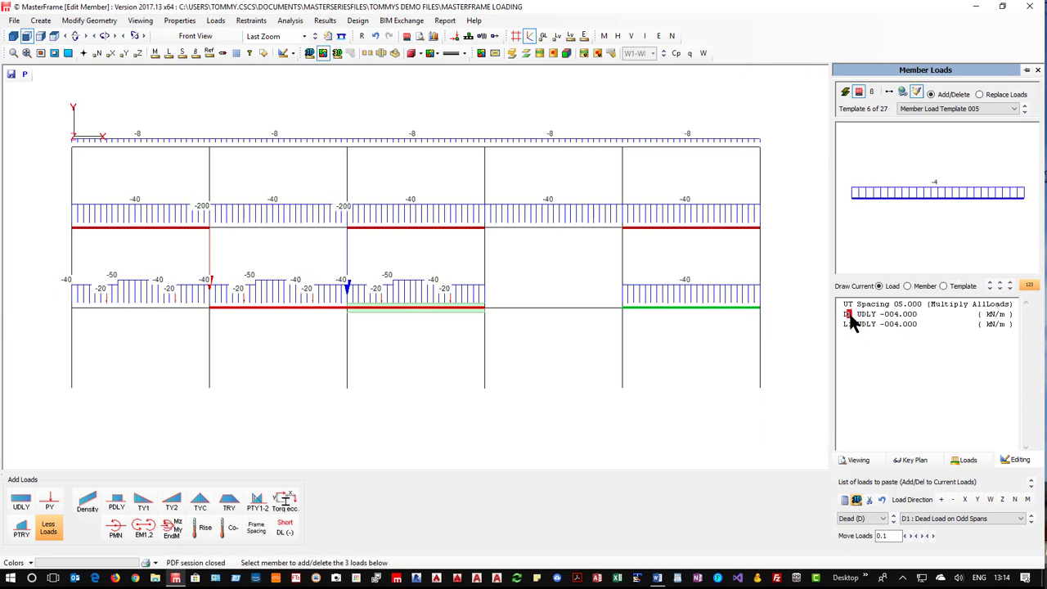
{"action": "left_click", "coordinate": [849, 325]}
{"action": "type", "text": "2"}
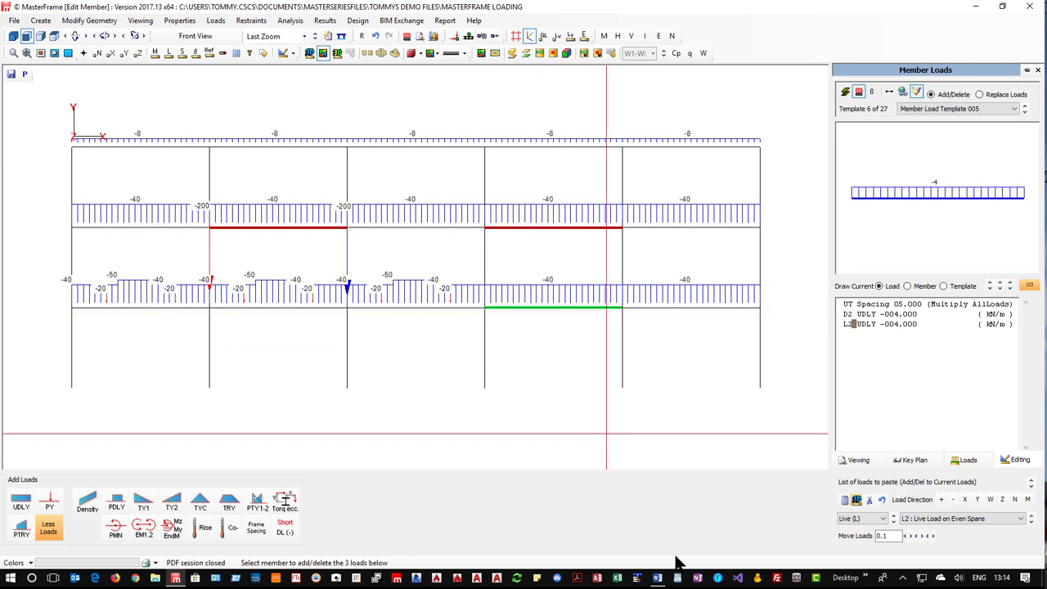
- In group editing by load pattern, set the D1 UDLY to -4.8 kN/m for the middle-floor odd-span beam group
{"action": "left_click", "coordinate": [902, 90]}
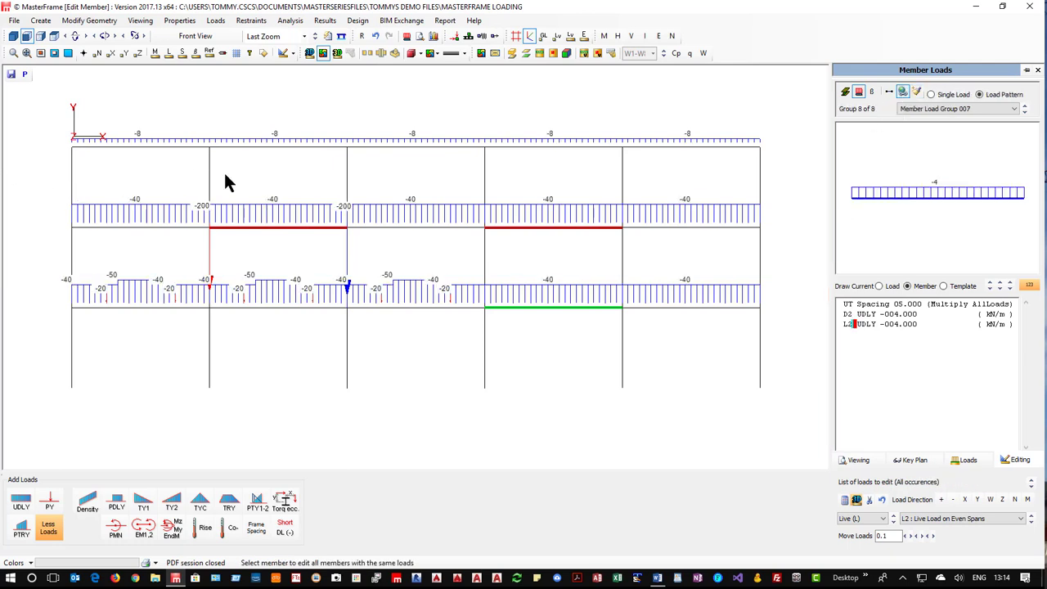
{"action": "left_click", "coordinate": [400, 223]}
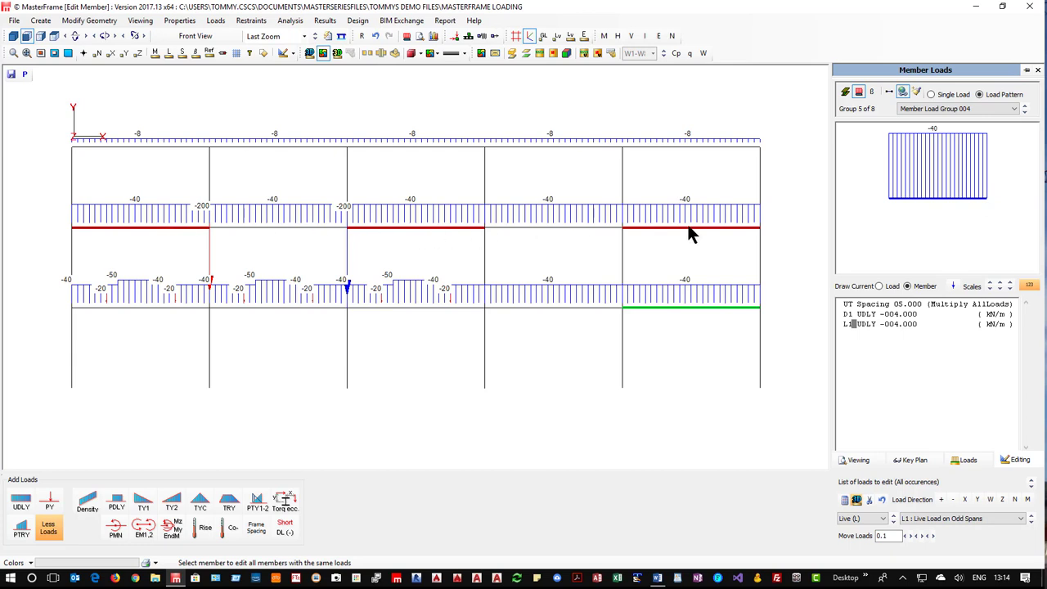
{"action": "left_click", "coordinate": [905, 315]}
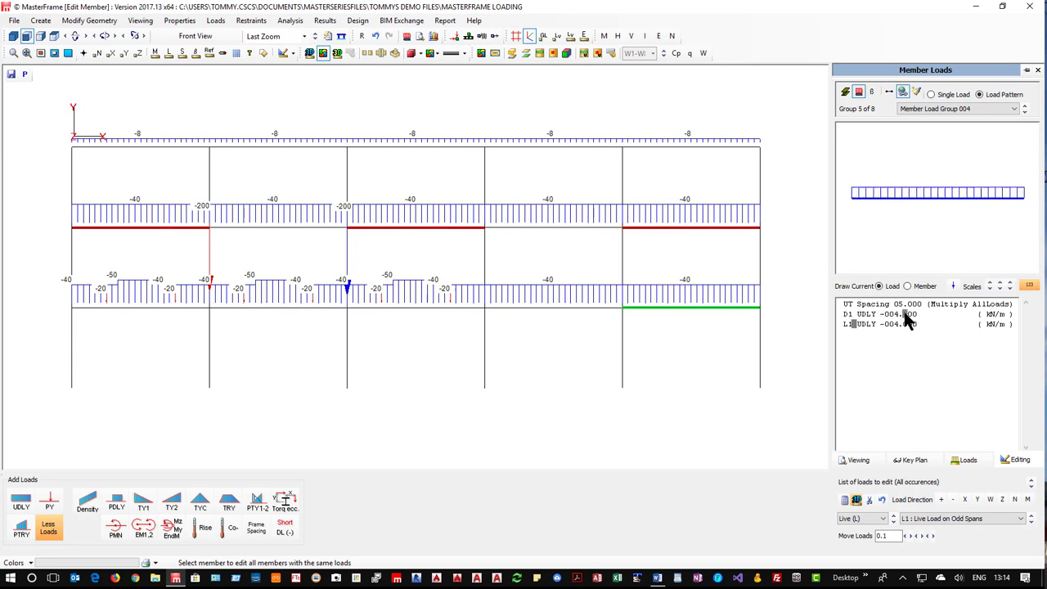
{"action": "type", "text": "4"}
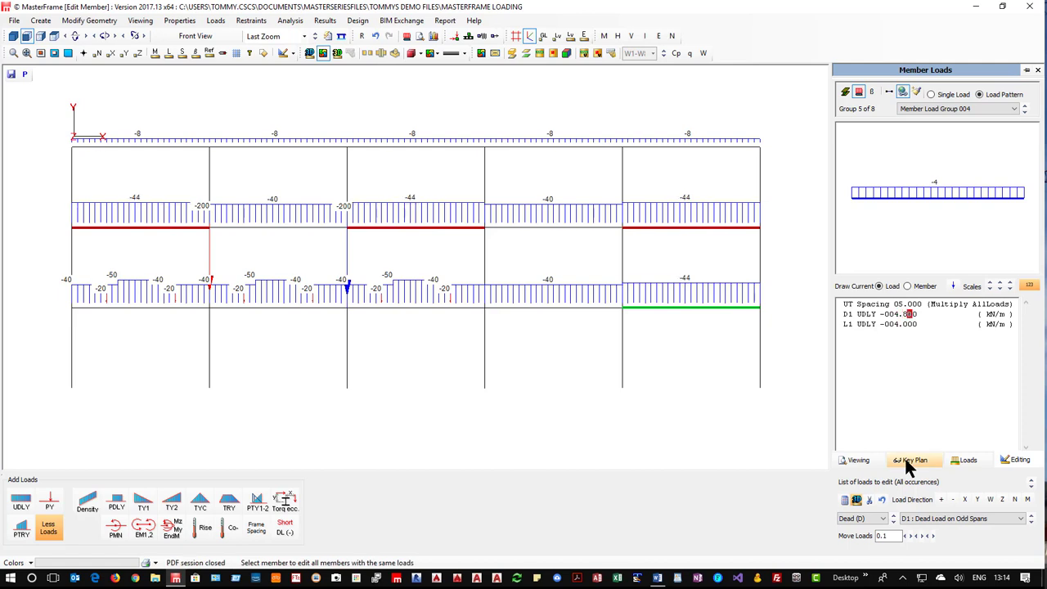
- Set the D2 UDLY to -4.8 kN/m for the beam group containing the second middle-floor beam
{"action": "left_click", "coordinate": [293, 225]}
{"action": "left_click", "coordinate": [904, 315]}
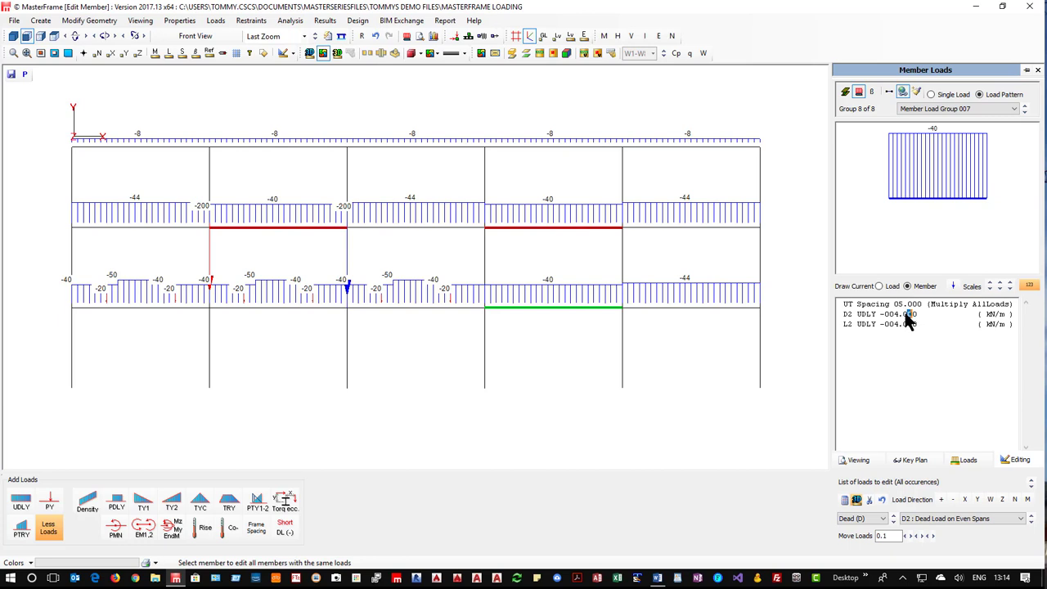
{"action": "type", "text": "8"}
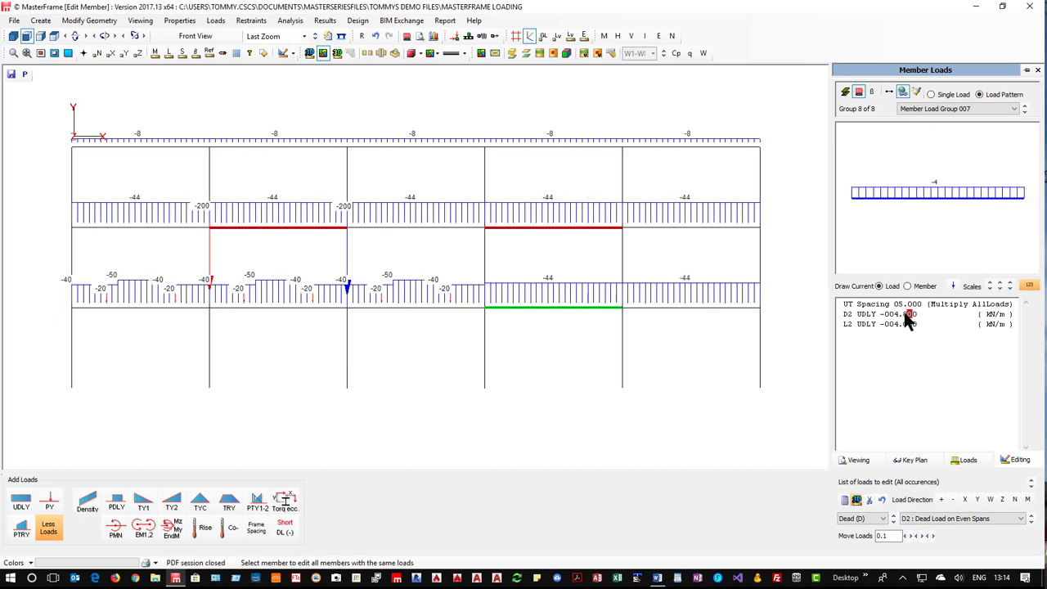
- Compare the load groups of the first and second beams on the lowest floor
{"action": "left_click", "coordinate": [252, 305]}
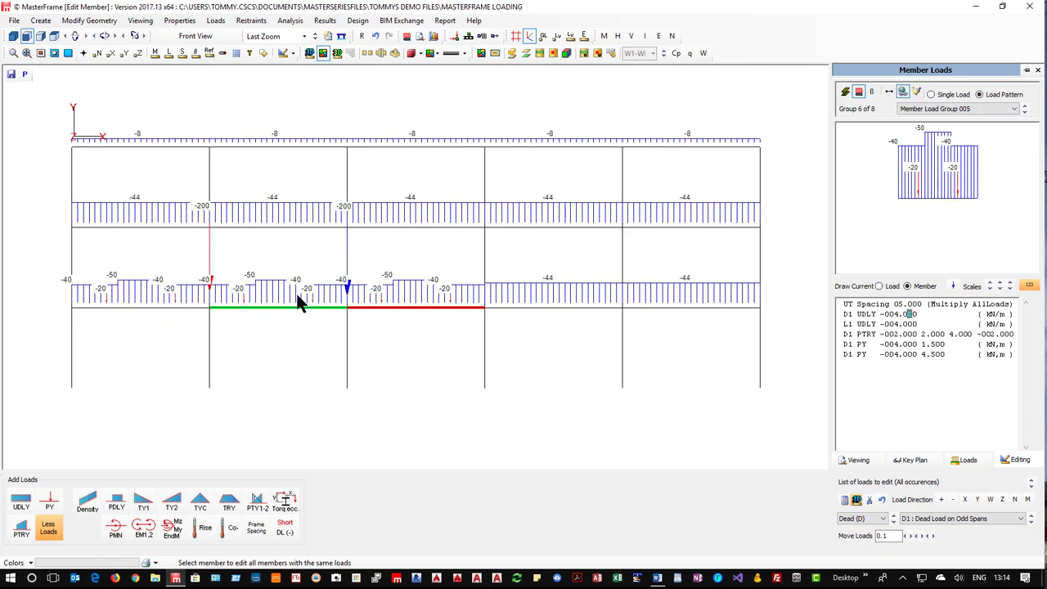
{"action": "left_click", "coordinate": [126, 299]}
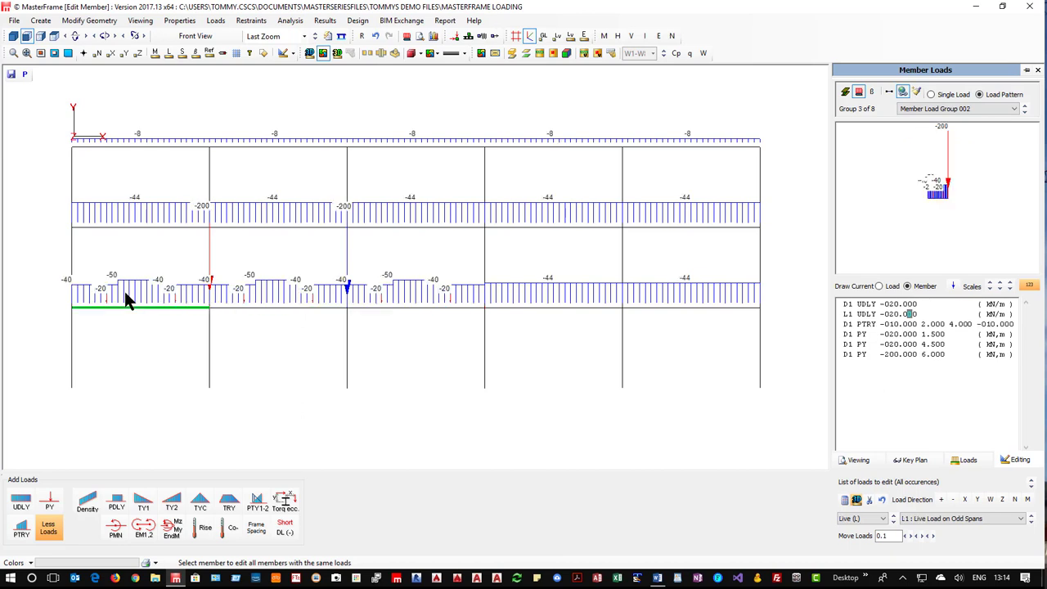
{"action": "left_click", "coordinate": [265, 306]}
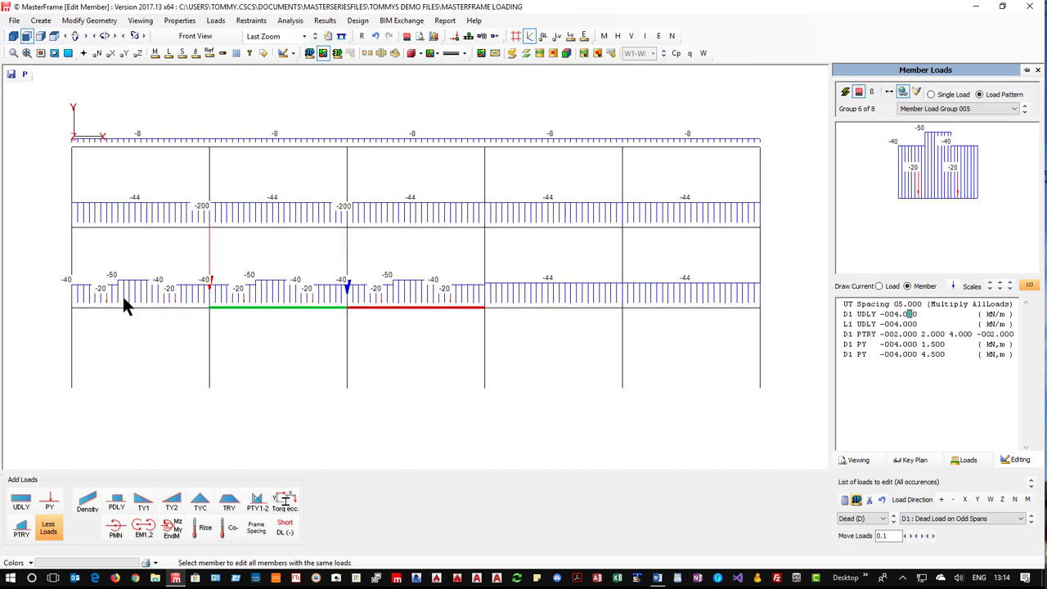
{"action": "left_click", "coordinate": [124, 298]}
{"action": "left_click", "coordinate": [274, 311]}
{"action": "left_click", "coordinate": [155, 309]}
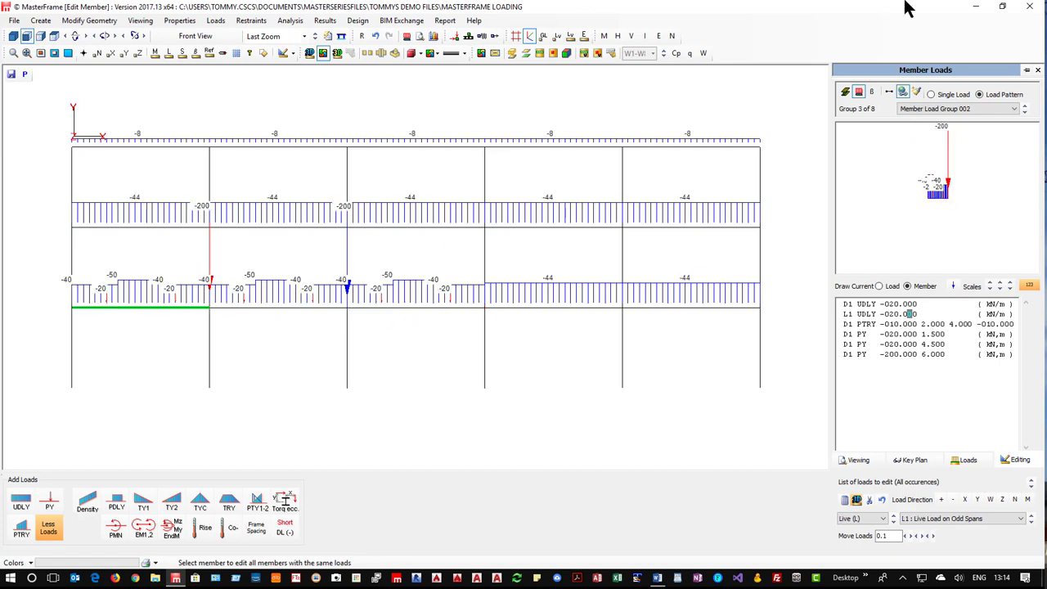
- Switch group editing to single loads, inspect the D1 PTRY -002.000 load's occurrences, and close the member load editor
{"action": "left_click", "coordinate": [947, 94]}
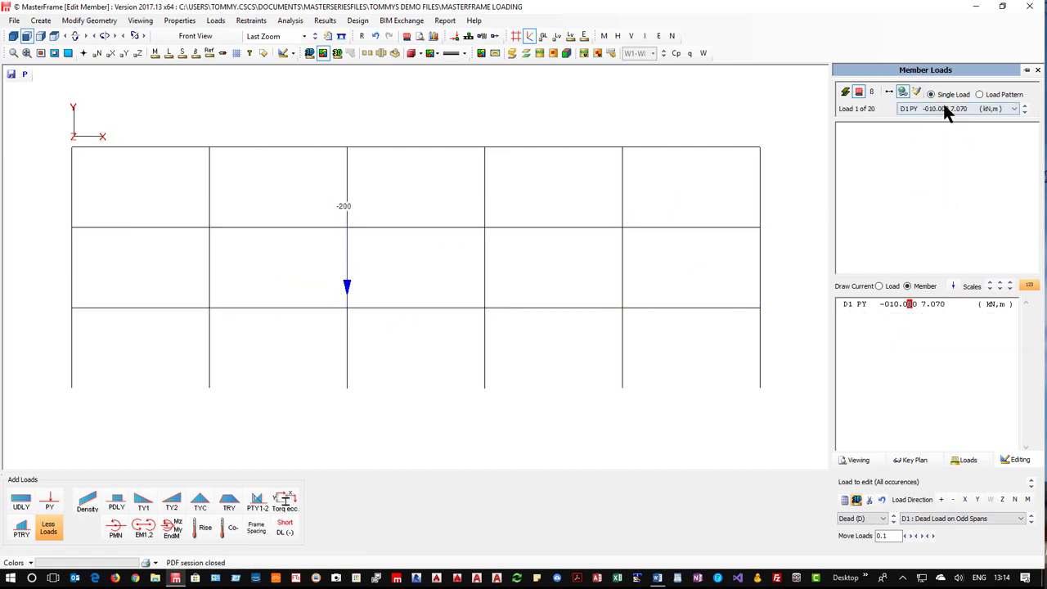
{"action": "left_click", "coordinate": [945, 109]}
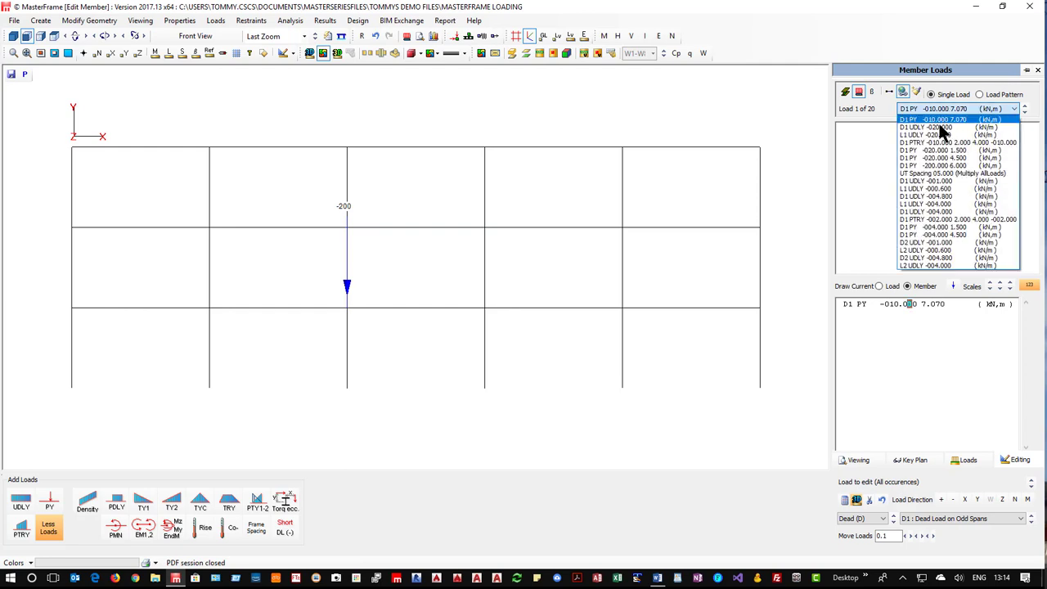
{"action": "left_click", "coordinate": [949, 219]}
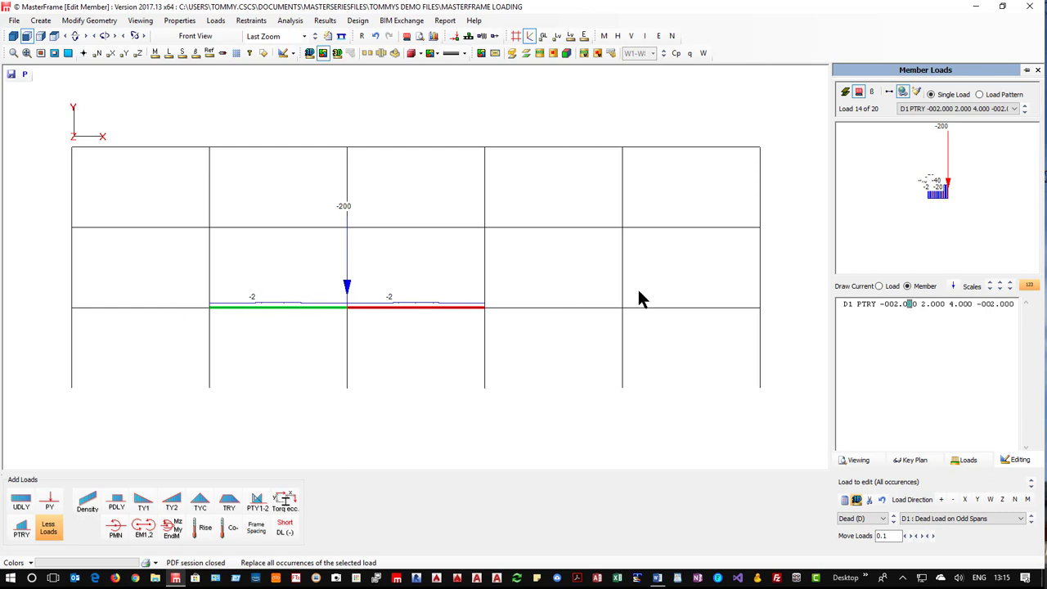
{"action": "left_click", "coordinate": [1037, 71]}
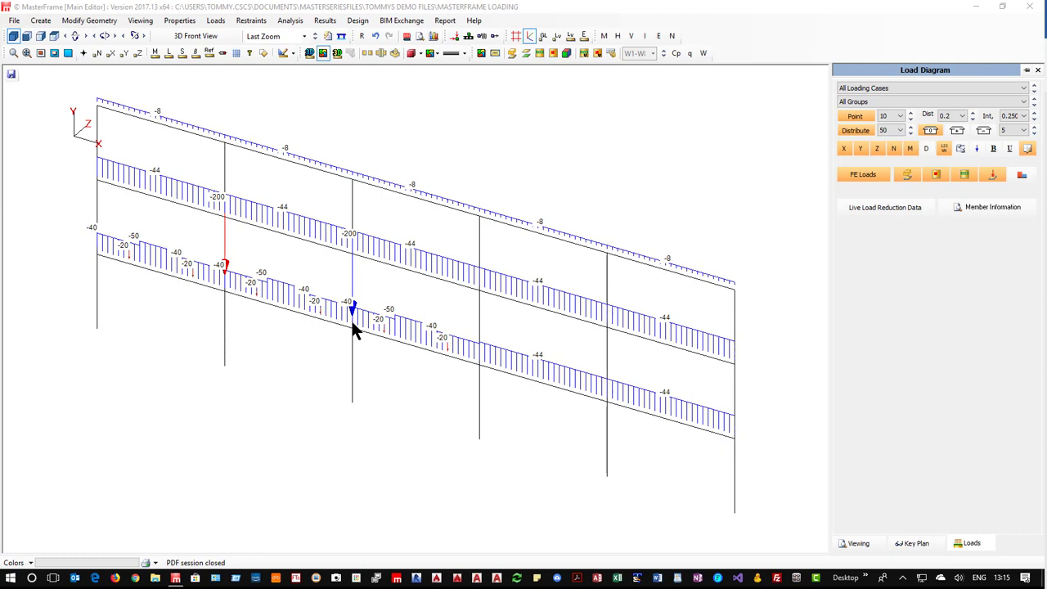
- Show the frame in front view, open member loading for M 00001 and select its D1 PY -200 load
{"action": "left_click", "coordinate": [26, 38]}
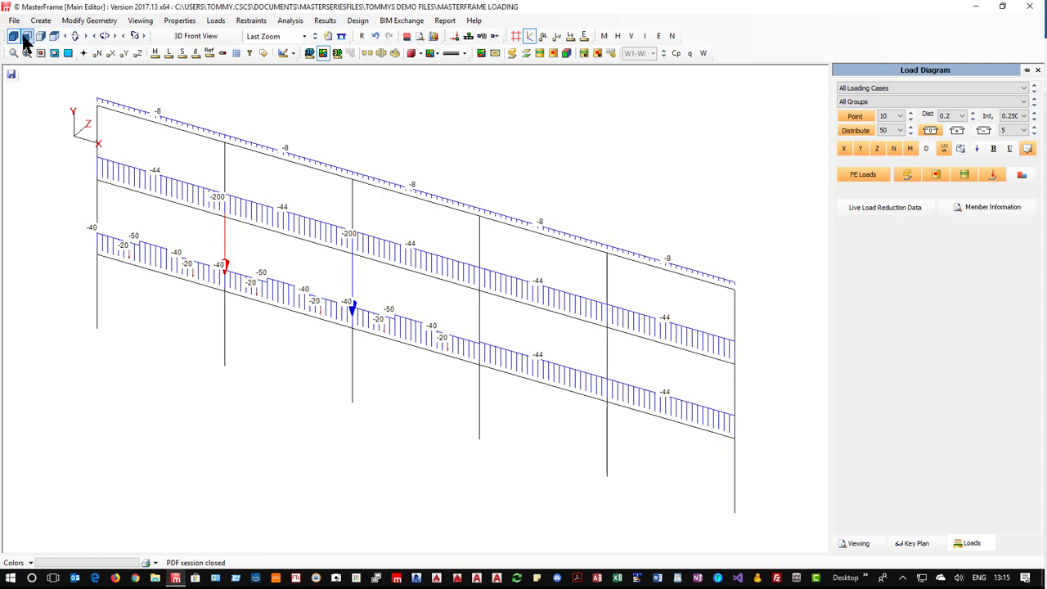
{"action": "left_click", "coordinate": [26, 36]}
{"action": "scroll", "coordinate": [180, 335], "scroll_direction": "up", "scroll_amount": 1}
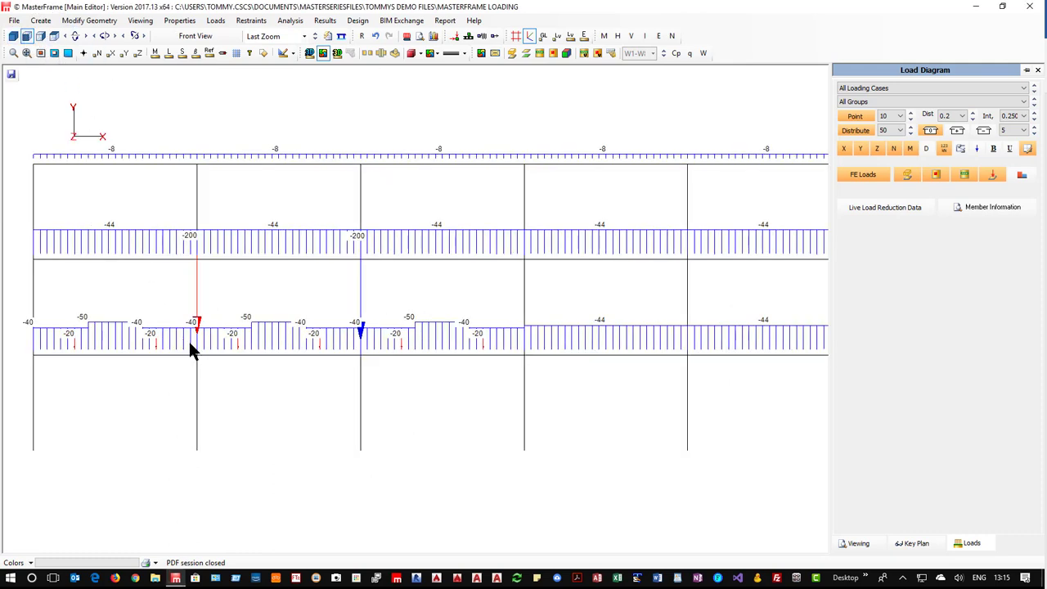
{"action": "scroll", "coordinate": [189, 341], "scroll_direction": "up", "scroll_amount": 1}
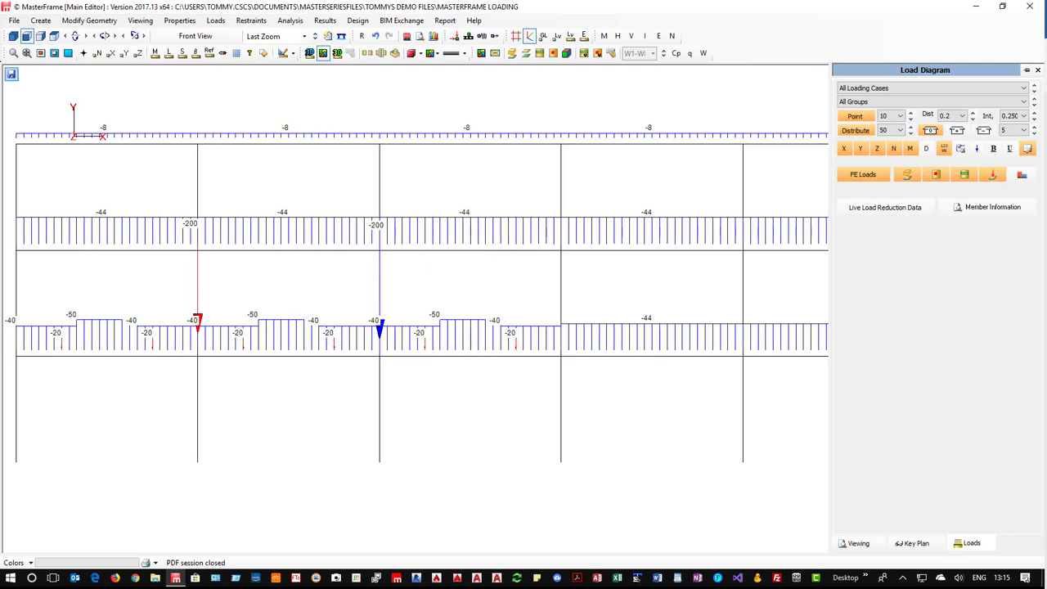
{"action": "left_click", "coordinate": [215, 20]}
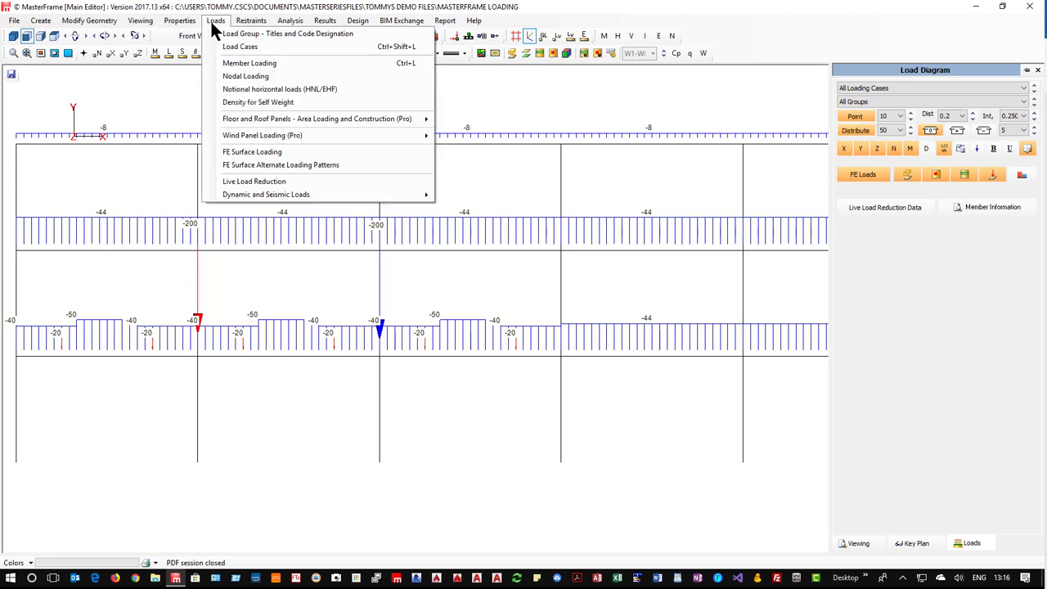
{"action": "left_click", "coordinate": [266, 65]}
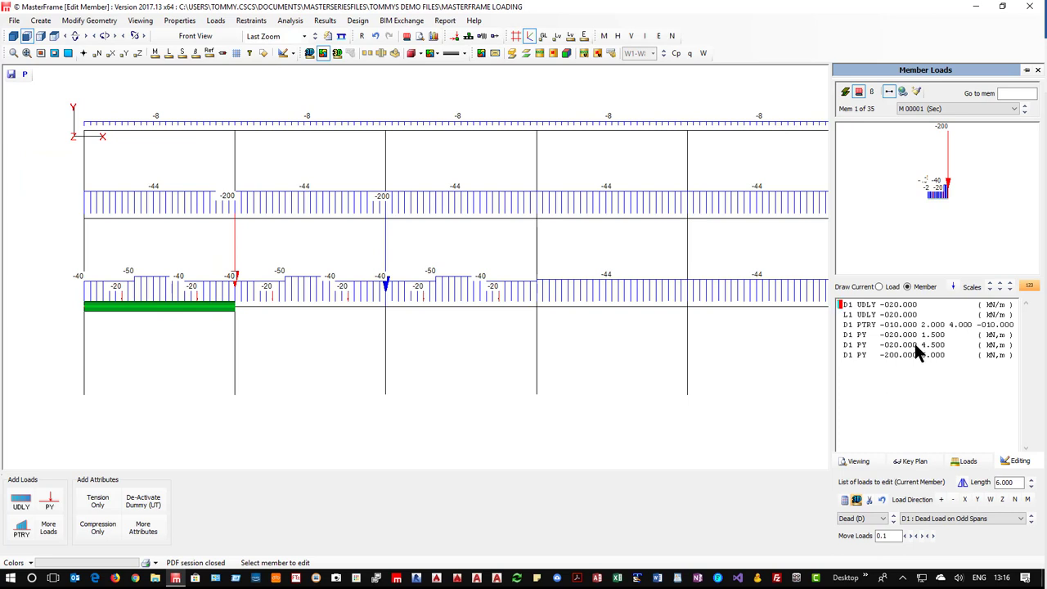
{"action": "left_click", "coordinate": [890, 354]}
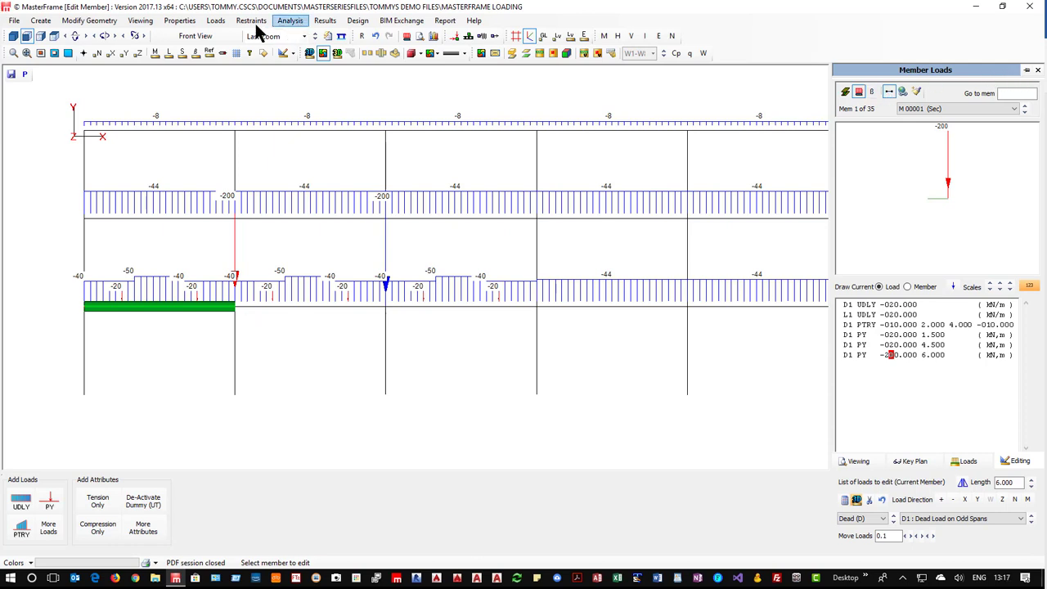
- Open nodal loading and switch the load diagram to member information, leaving only the nodal load displayed
{"action": "left_click", "coordinate": [216, 22]}
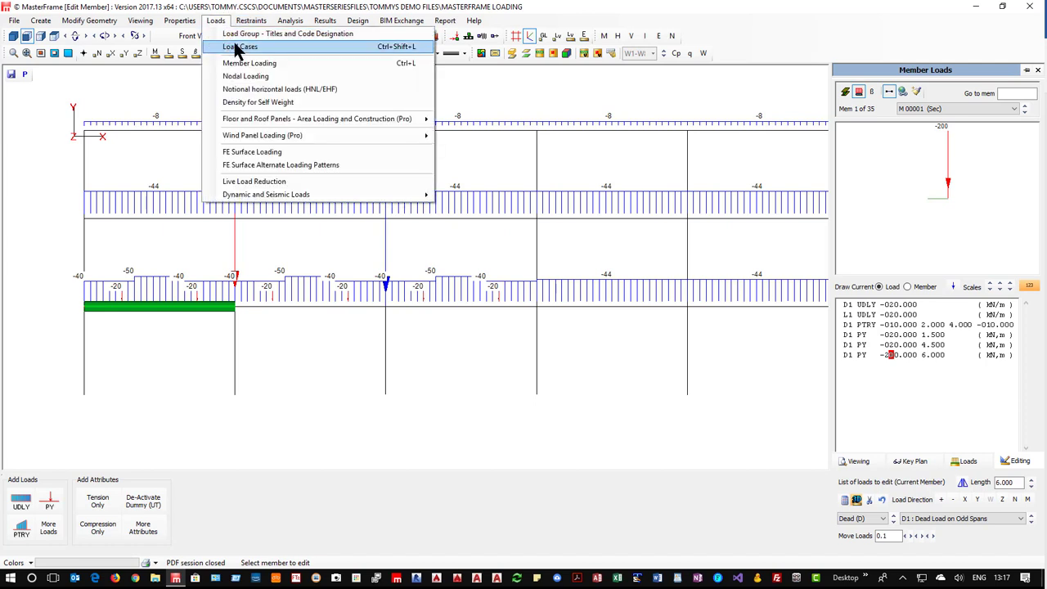
{"action": "left_click", "coordinate": [246, 76]}
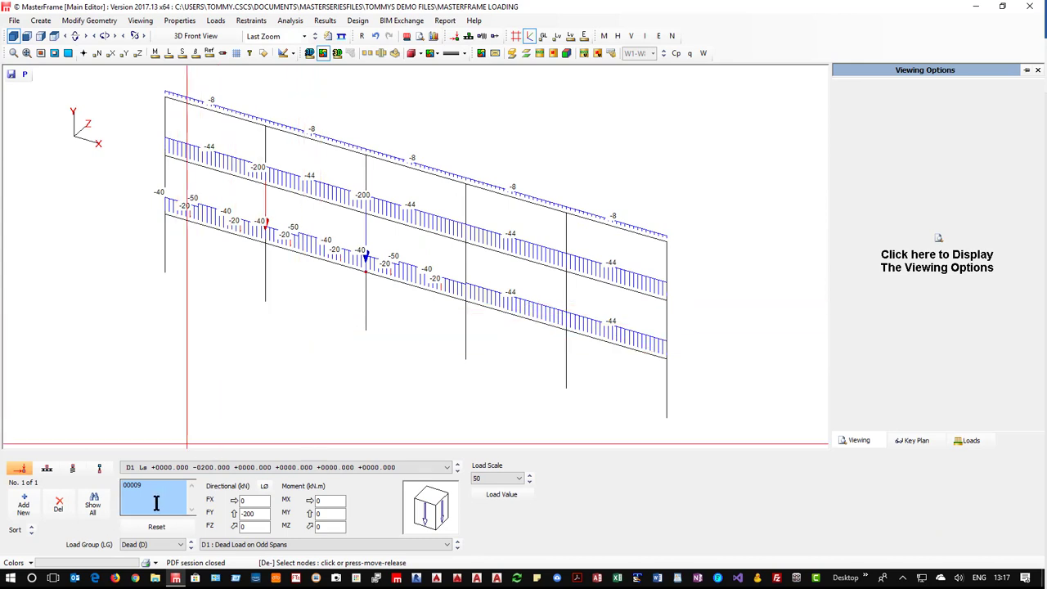
{"action": "left_click", "coordinate": [969, 441]}
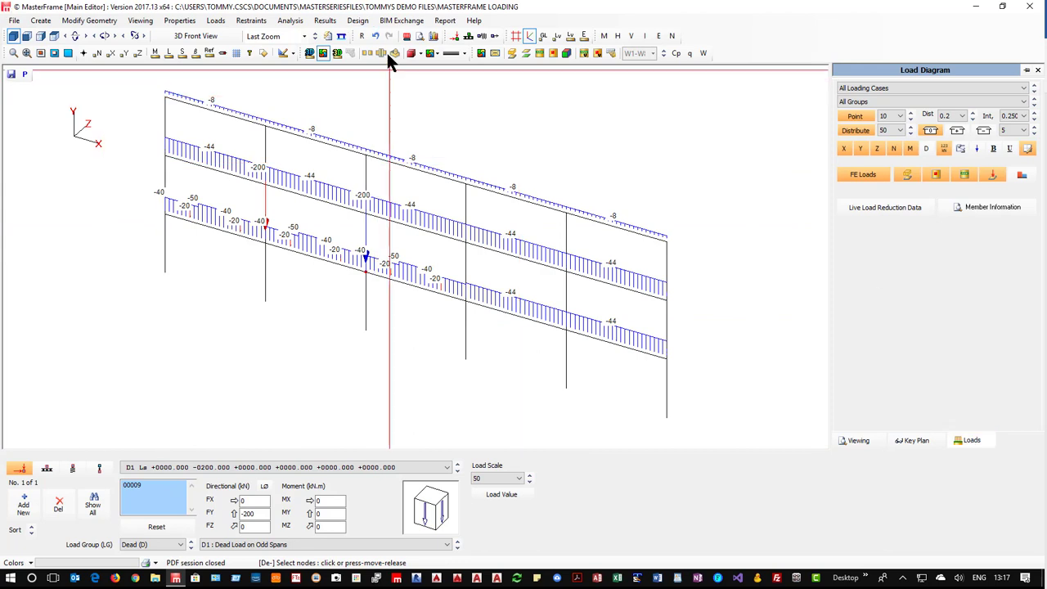
{"action": "left_click", "coordinate": [407, 36]}
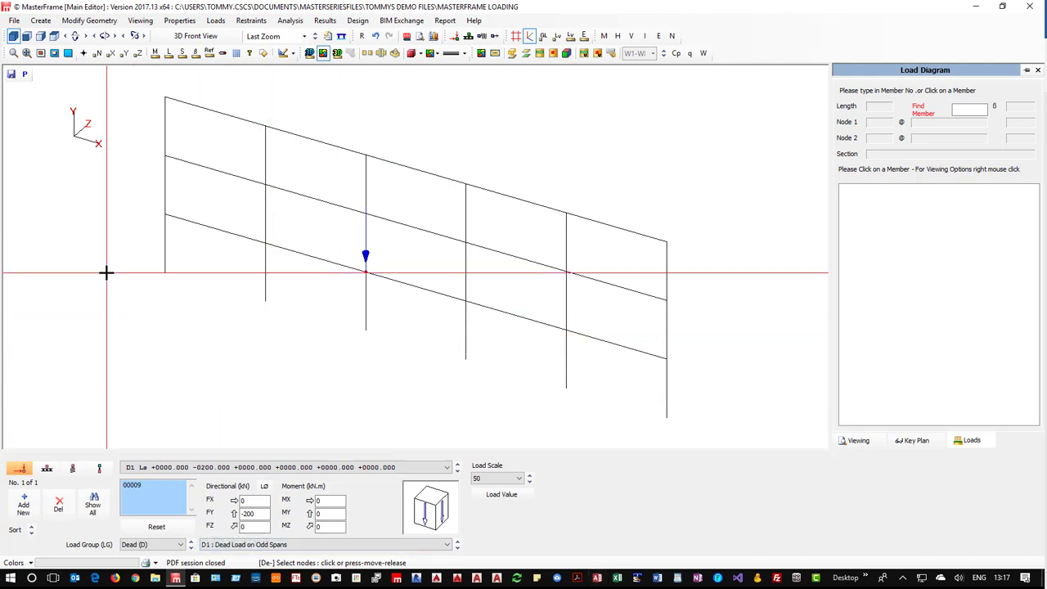
- Add a new D1 nodal load with FX -200 kN, including roof end node 25 with node 9
{"action": "left_click", "coordinate": [25, 504]}
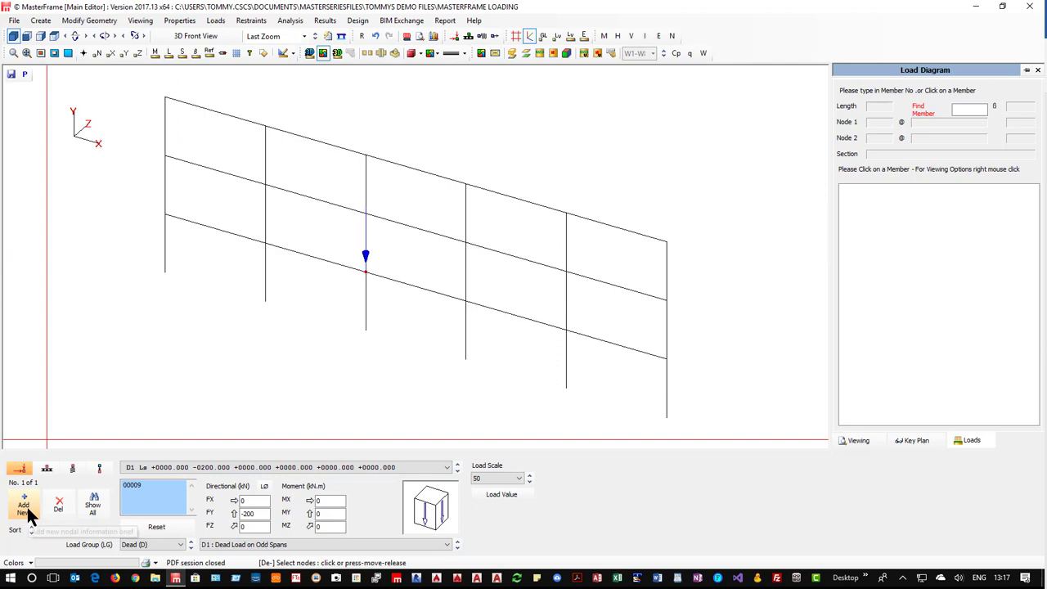
{"action": "left_click", "coordinate": [665, 239]}
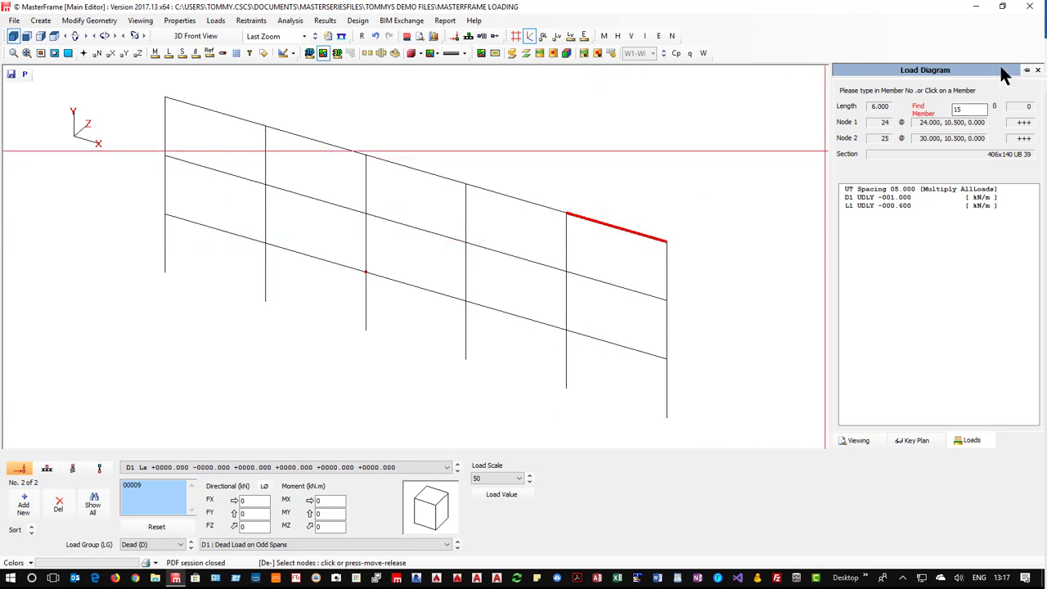
{"action": "left_click", "coordinate": [1037, 70]}
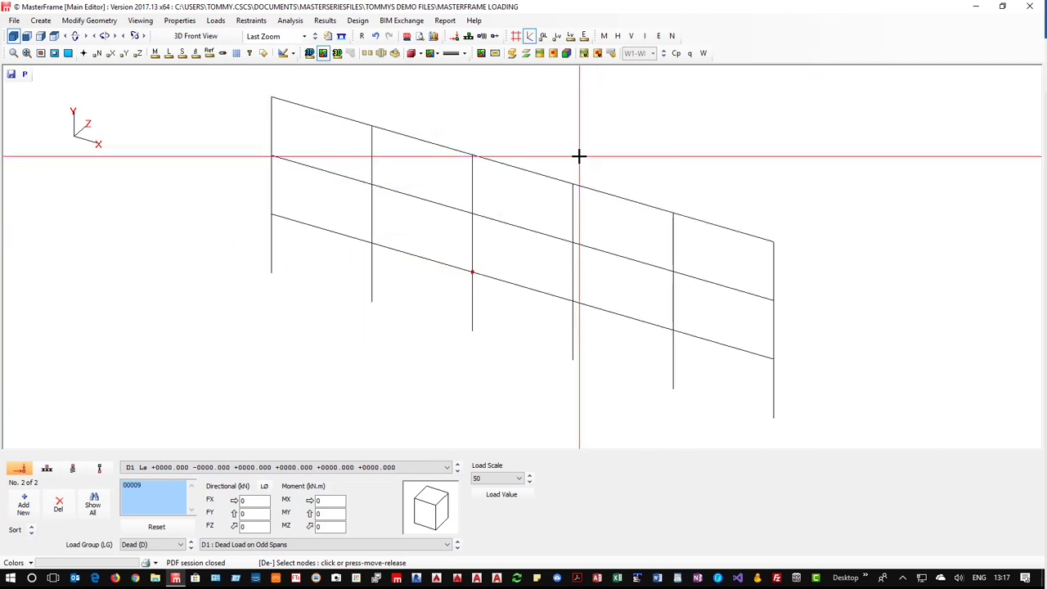
{"action": "left_click", "coordinate": [775, 241]}
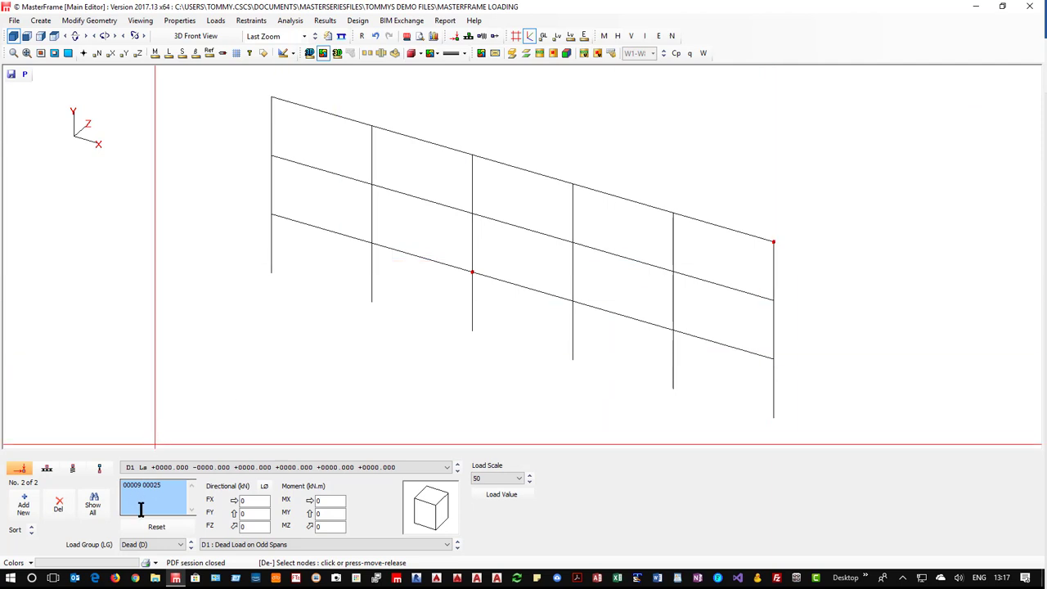
{"action": "left_click_drag", "start_coordinate": [255, 498], "coordinate": [237, 506]}
{"action": "type", "text": "-200"}
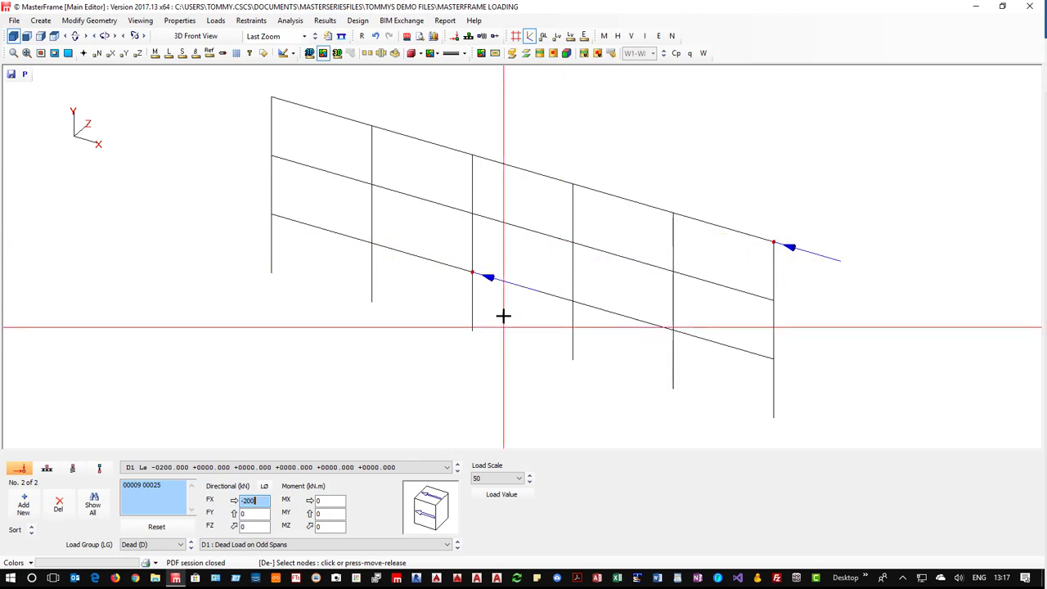
- Remove node 9 from the new nodal load, leaving it assigned only to node 25
{"action": "left_click", "coordinate": [774, 243]}
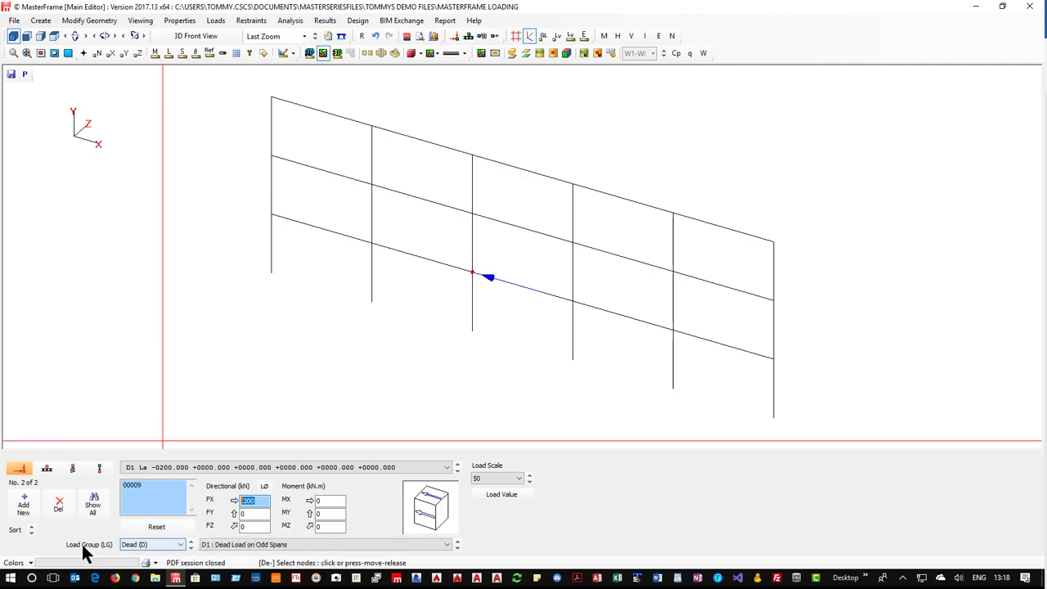
{"action": "left_click", "coordinate": [472, 273]}
{"action": "left_click", "coordinate": [775, 244]}
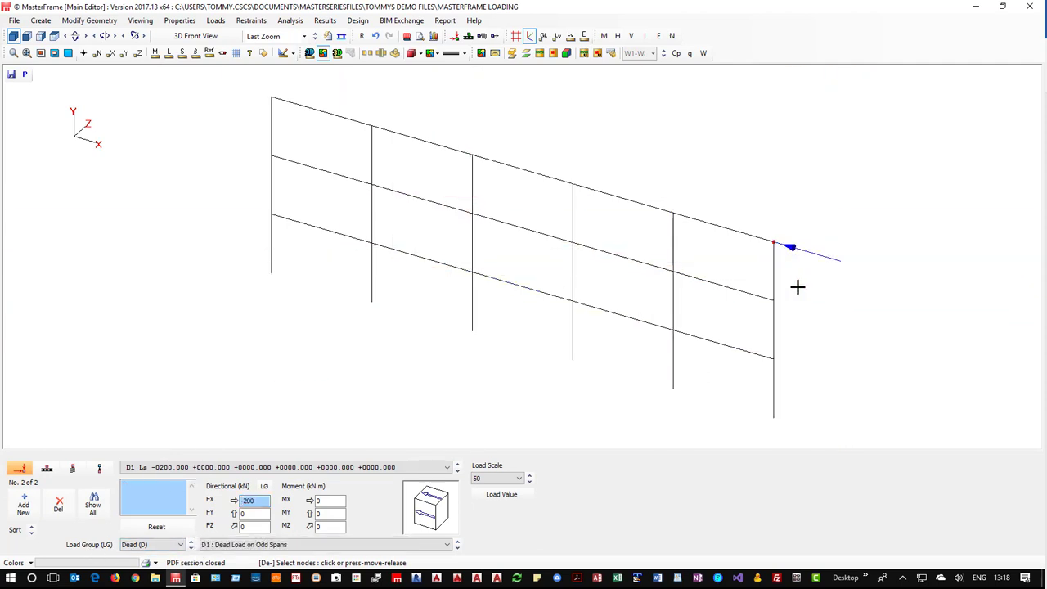
- Define node 25's load by magnitude and angle, setting the horizontal angle Øh to 45 degrees
{"action": "left_click", "coordinate": [264, 489]}
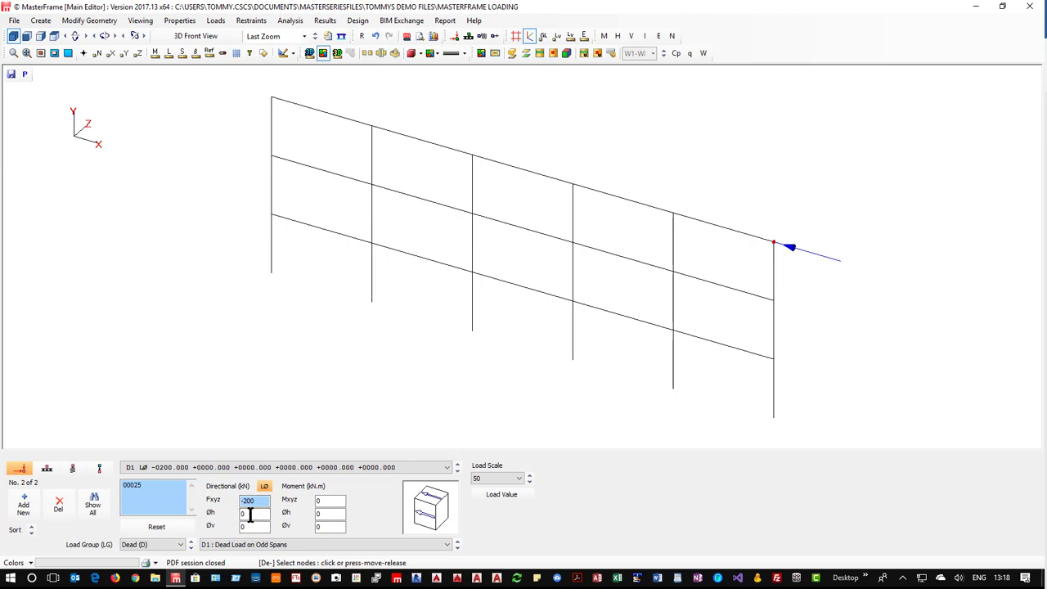
{"action": "left_click", "coordinate": [250, 514]}
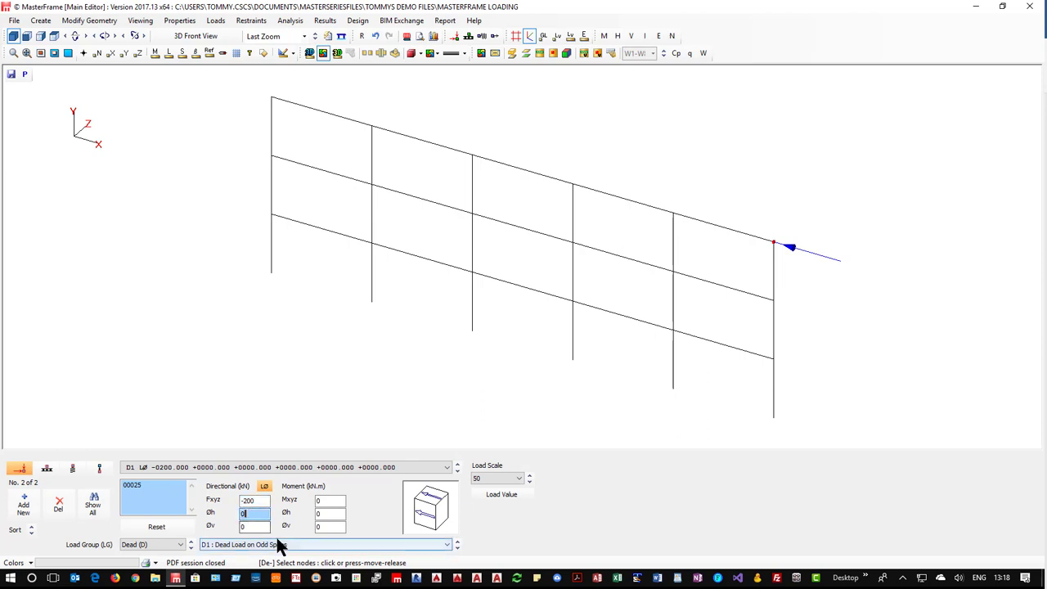
{"action": "type", "text": "45"}
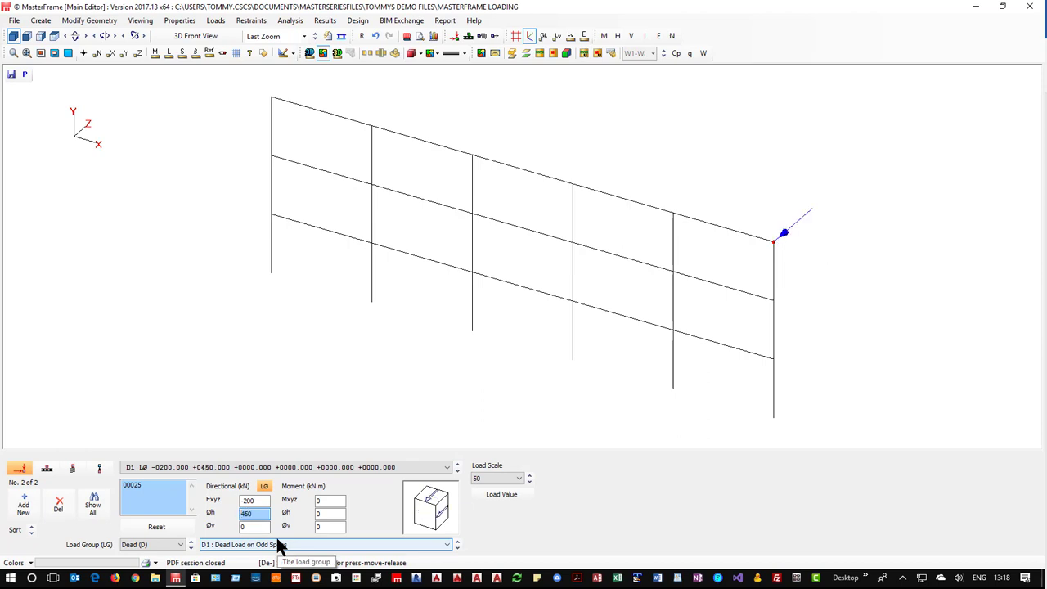
{"action": "key", "text": "Delete"}
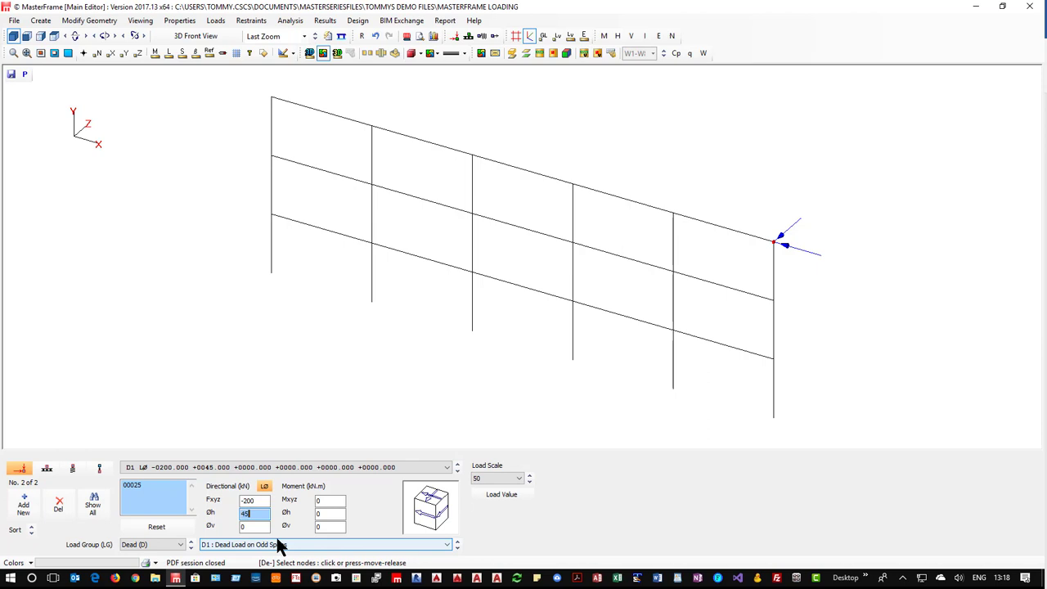
- Clear the horizontal angle of node 25's load and set its vertical angle Øv to -45 degrees
{"action": "key", "text": "BackSpace"}
{"action": "key", "text": "BackSpace"}
{"action": "left_click", "coordinate": [247, 526]}
{"action": "type", "text": "45"}
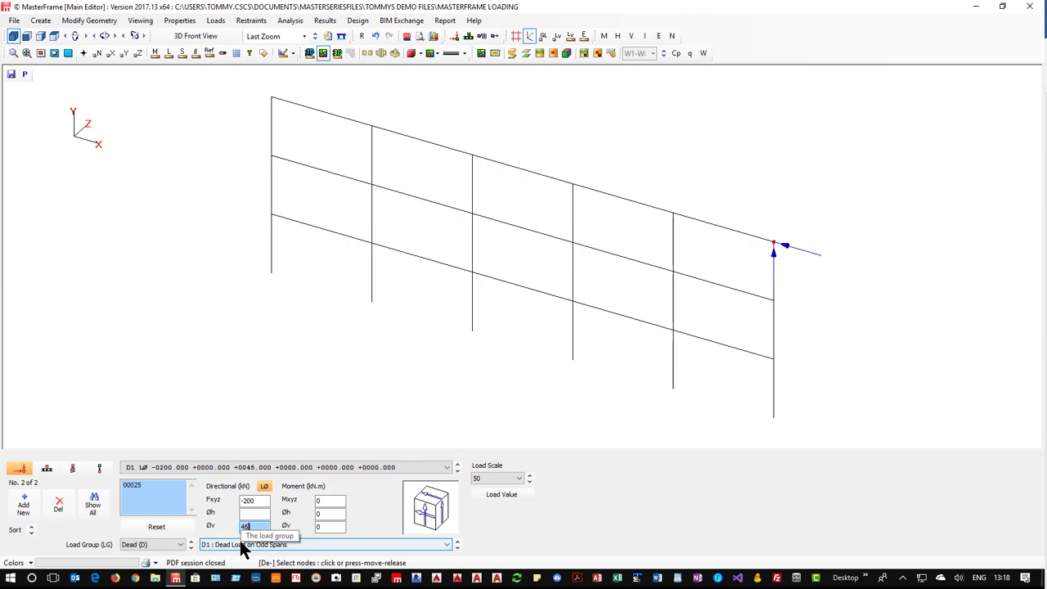
{"action": "type", "text": "-"}
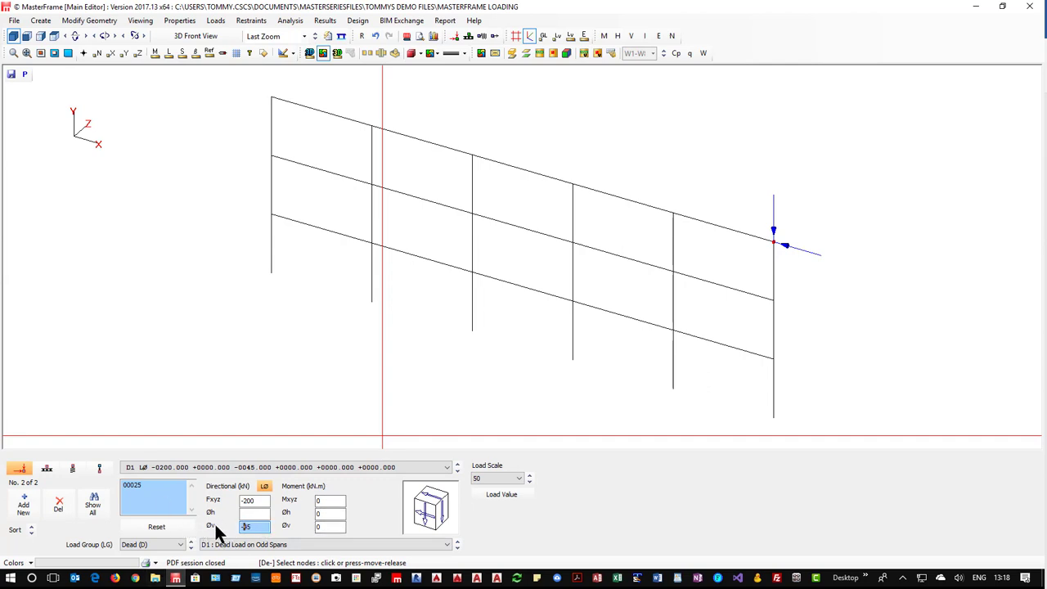
- Return node 25's load to directional components with FZ cleared, and select the D1 load on node 9
{"action": "left_click", "coordinate": [264, 487]}
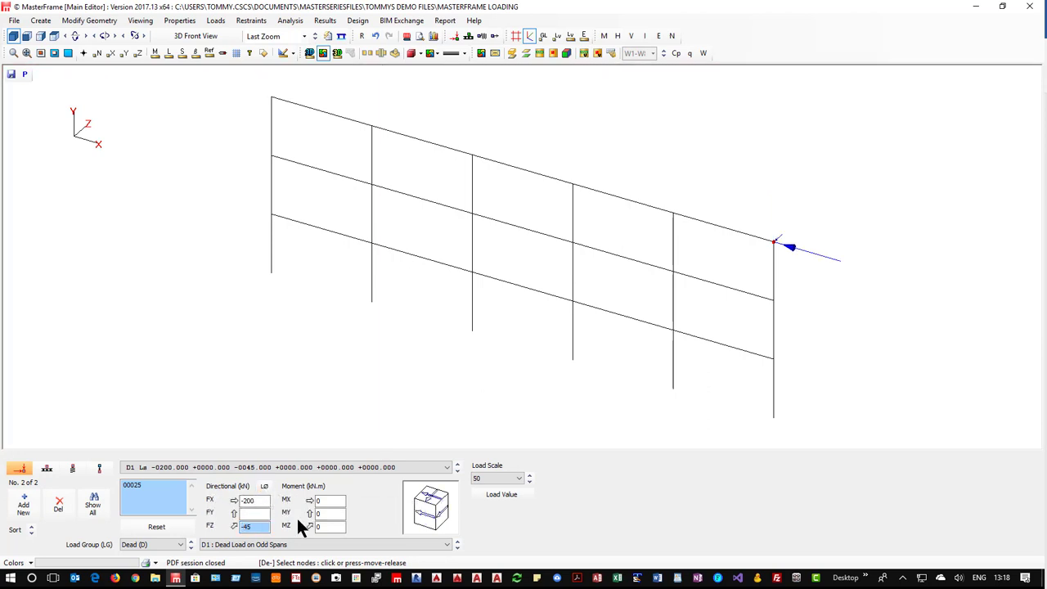
{"action": "key", "text": "BackSpace"}
{"action": "left_click", "coordinate": [448, 467]}
{"action": "left_click", "coordinate": [431, 479]}
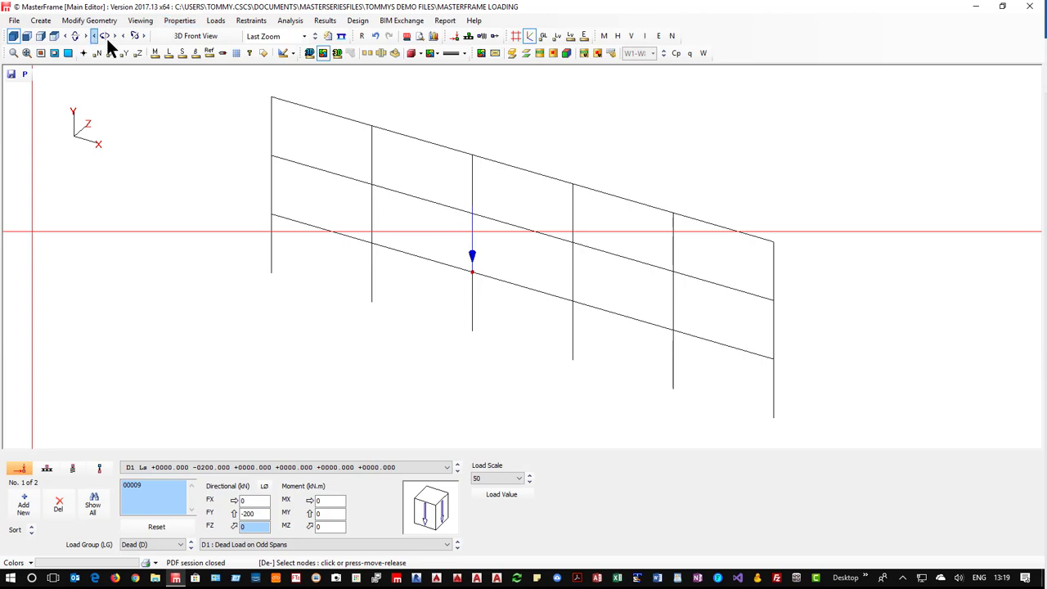
- Open the load combinations with the frame in front view and display Load Case 004, Alternate Spans 1
{"action": "left_click", "coordinate": [216, 21]}
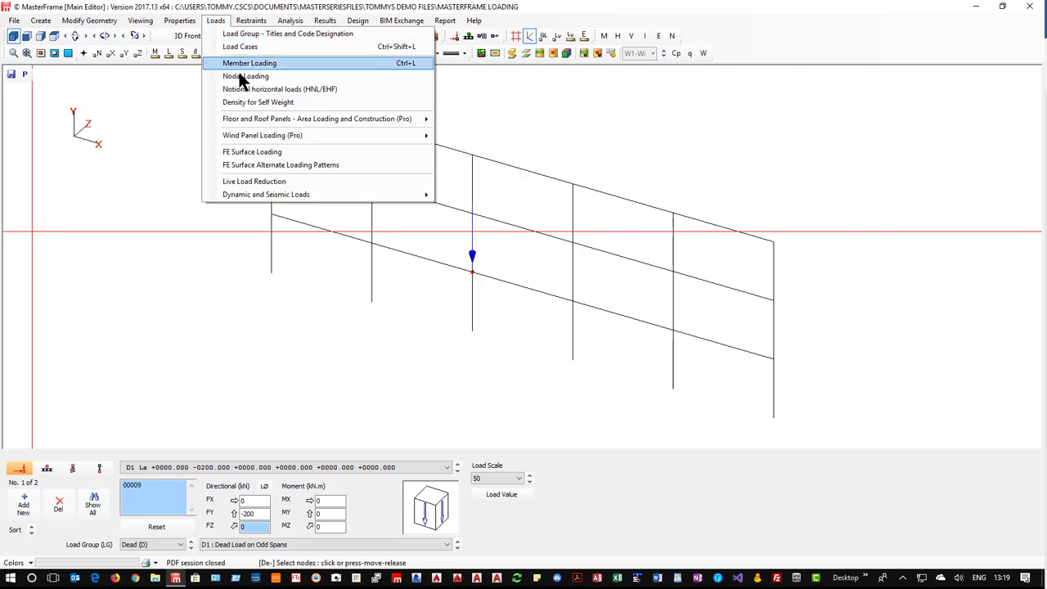
{"action": "left_click", "coordinate": [246, 47]}
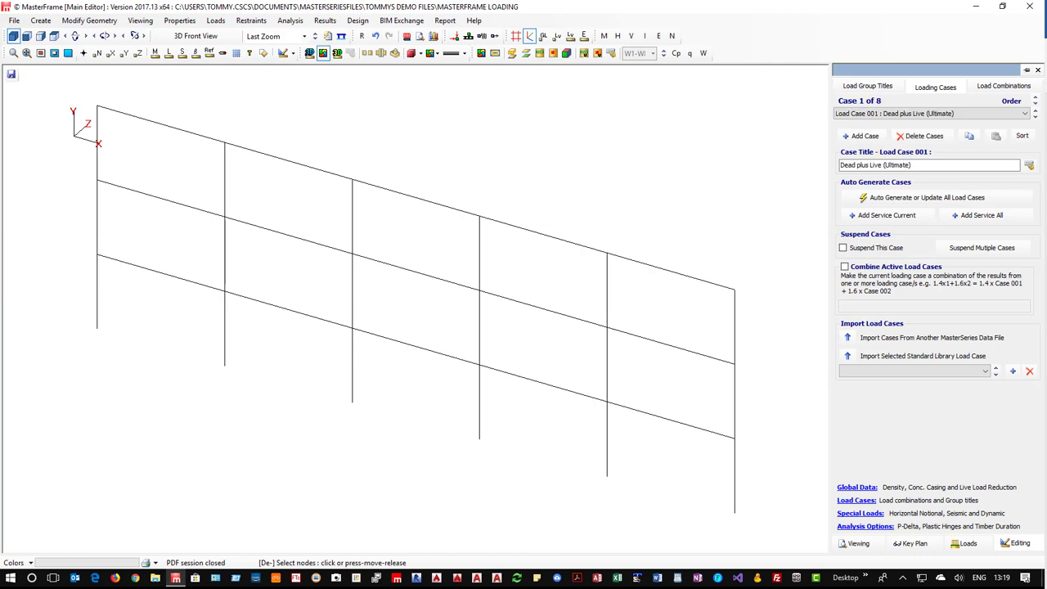
{"action": "left_click", "coordinate": [1004, 88]}
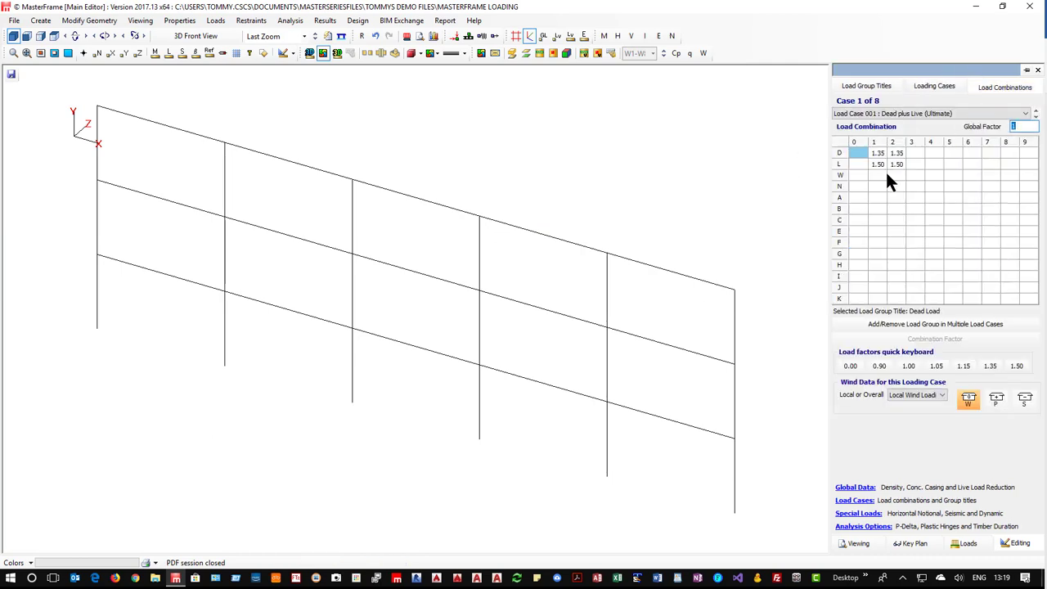
{"action": "left_click", "coordinate": [26, 36]}
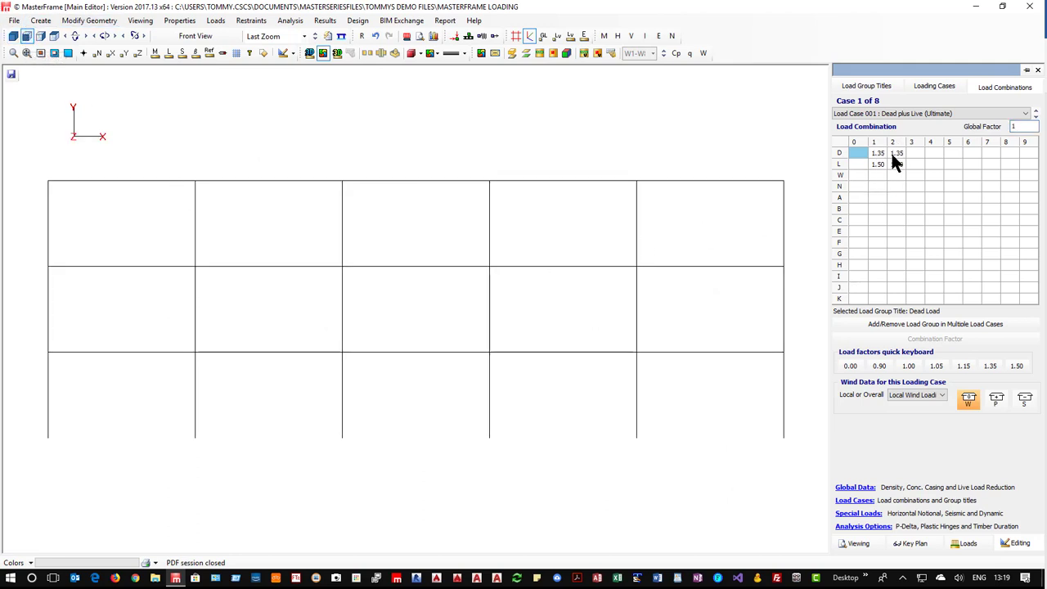
{"action": "left_click", "coordinate": [898, 111]}
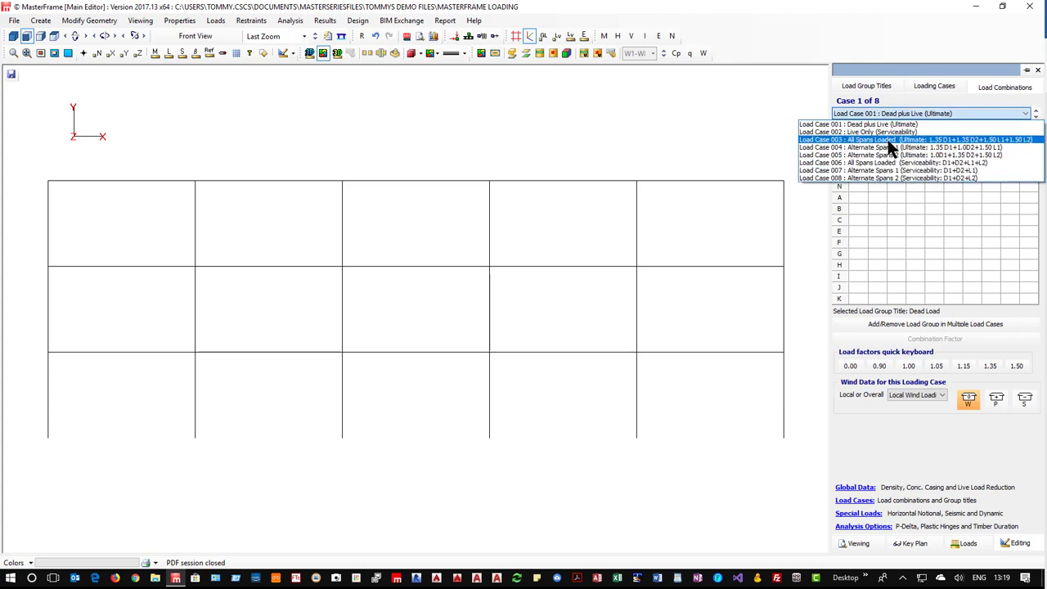
{"action": "left_click", "coordinate": [886, 146]}
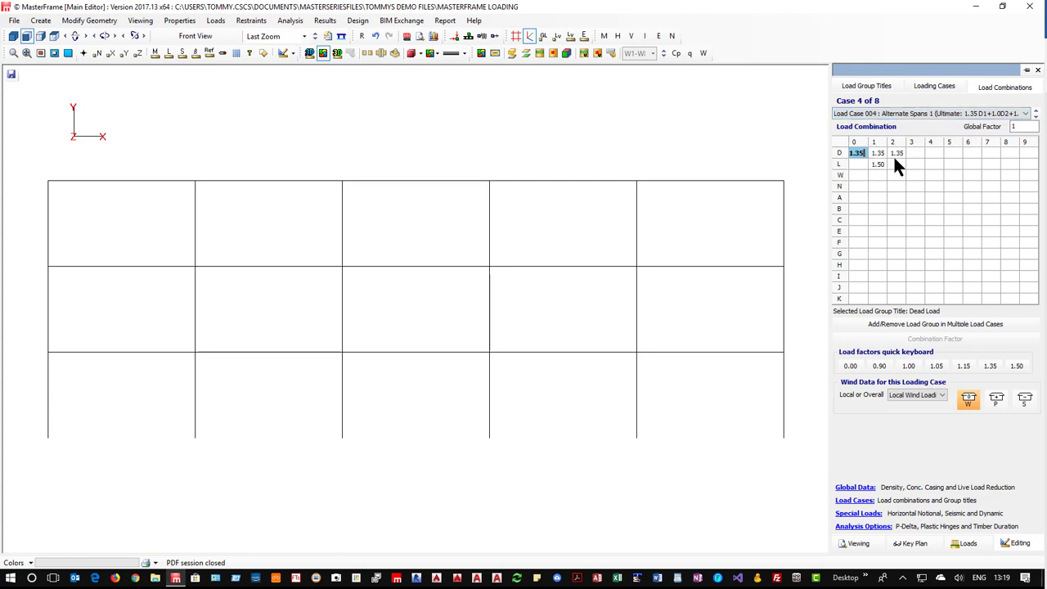
- Step through the other load cases and examine the load group factors in each combination
{"action": "left_click", "coordinate": [1035, 118]}
{"action": "left_click", "coordinate": [1036, 118]}
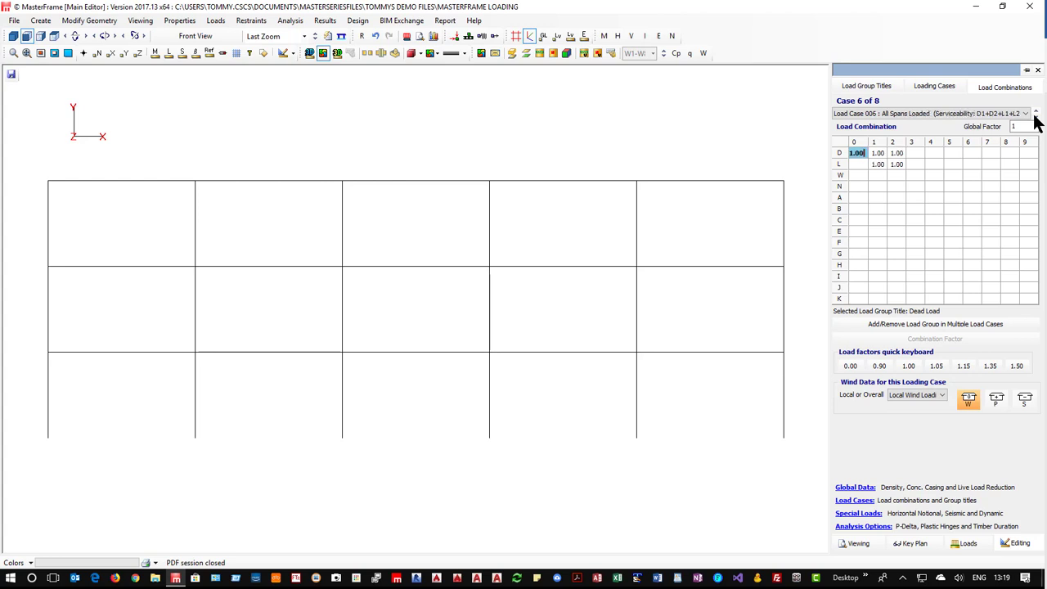
{"action": "left_click", "coordinate": [1036, 117]}
{"action": "left_click", "coordinate": [1036, 118]}
{"action": "left_click", "coordinate": [1035, 118]}
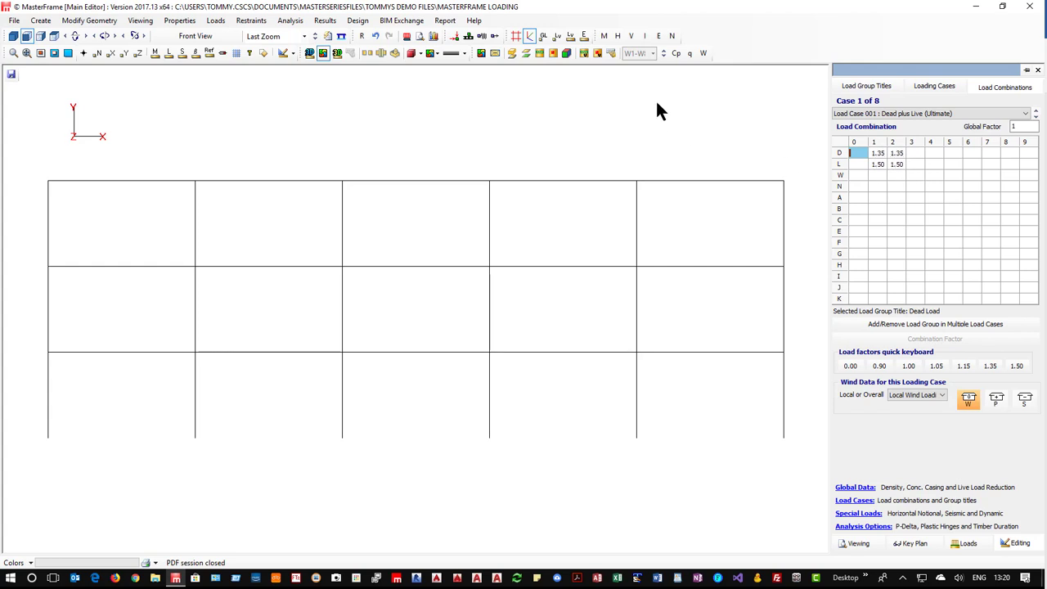
{"action": "left_click", "coordinate": [1036, 117]}
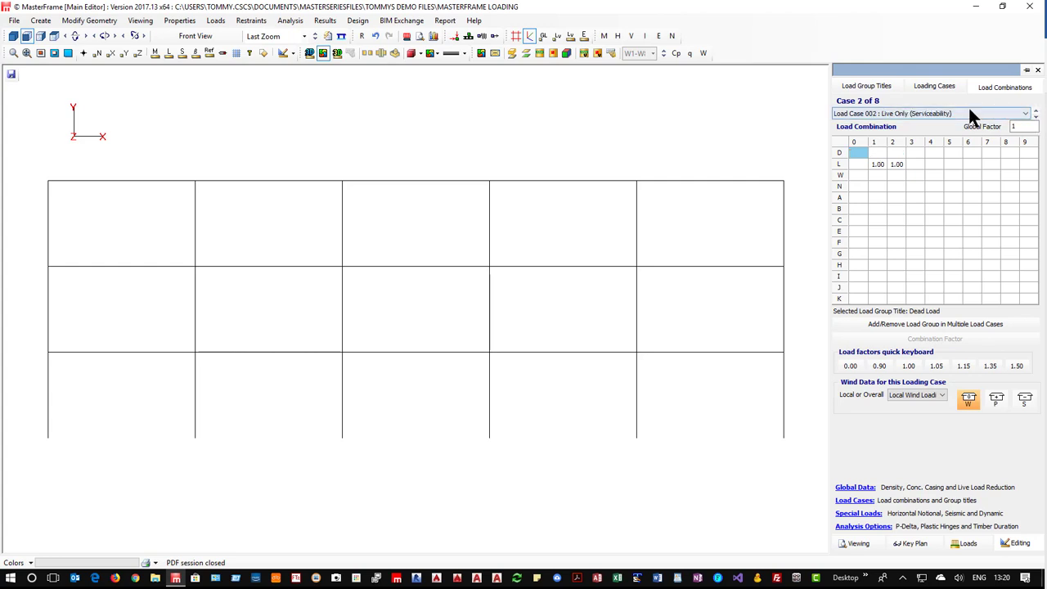
{"action": "left_click", "coordinate": [1035, 117]}
{"action": "left_click", "coordinate": [1035, 117]}
{"action": "left_click", "coordinate": [879, 210]}
{"action": "left_click", "coordinate": [950, 198]}
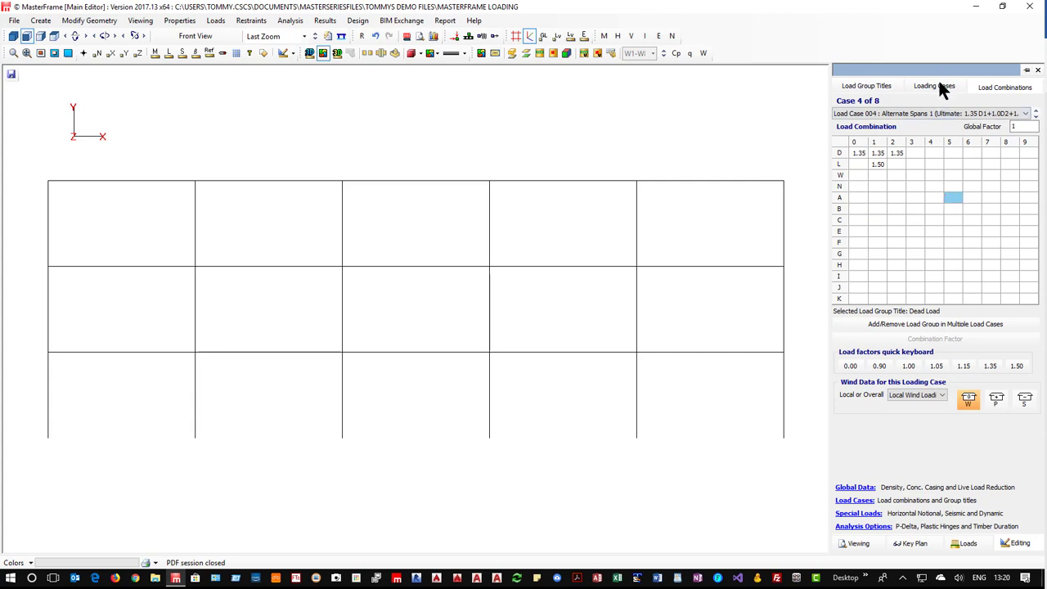
- Add a new load case with a factor of 1.35 on L1 and 1.6 on D2
{"action": "left_click", "coordinate": [937, 83]}
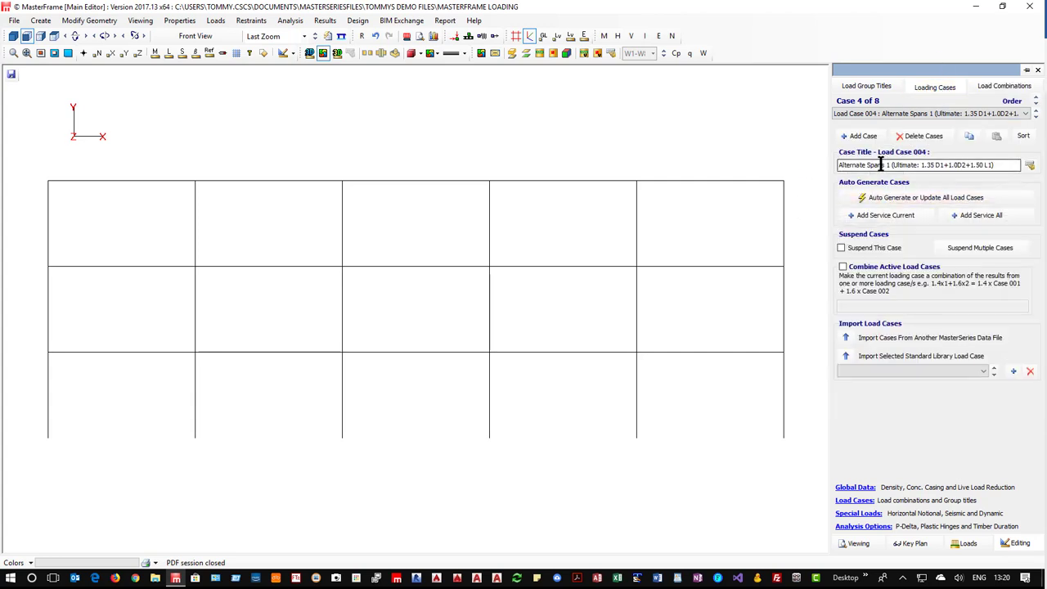
{"action": "left_click", "coordinate": [861, 137]}
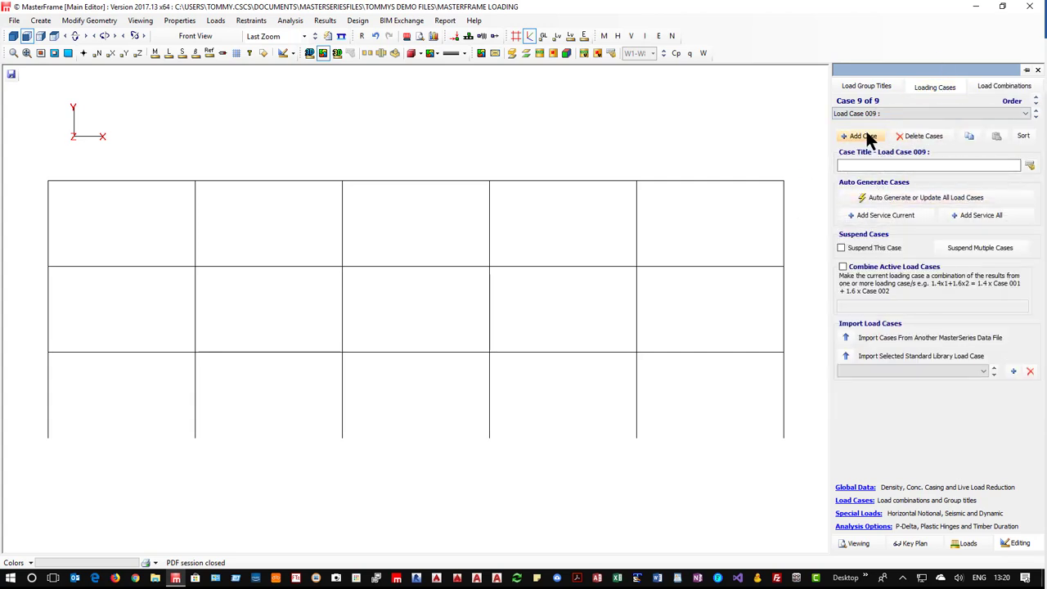
{"action": "left_click", "coordinate": [993, 85]}
{"action": "left_click", "coordinate": [877, 163]}
{"action": "left_click", "coordinate": [965, 367]}
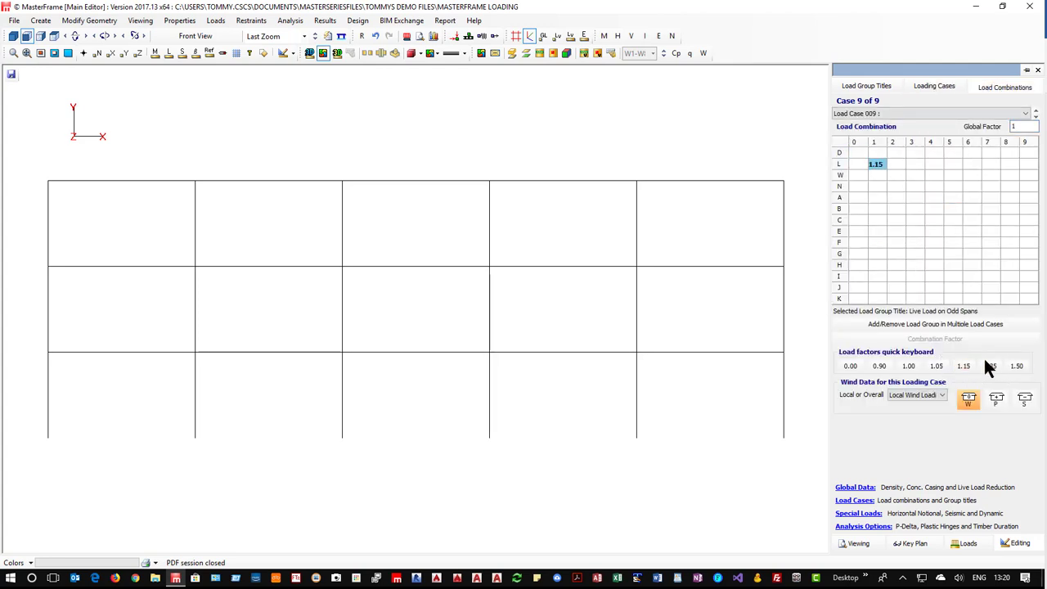
{"action": "left_click", "coordinate": [898, 152]}
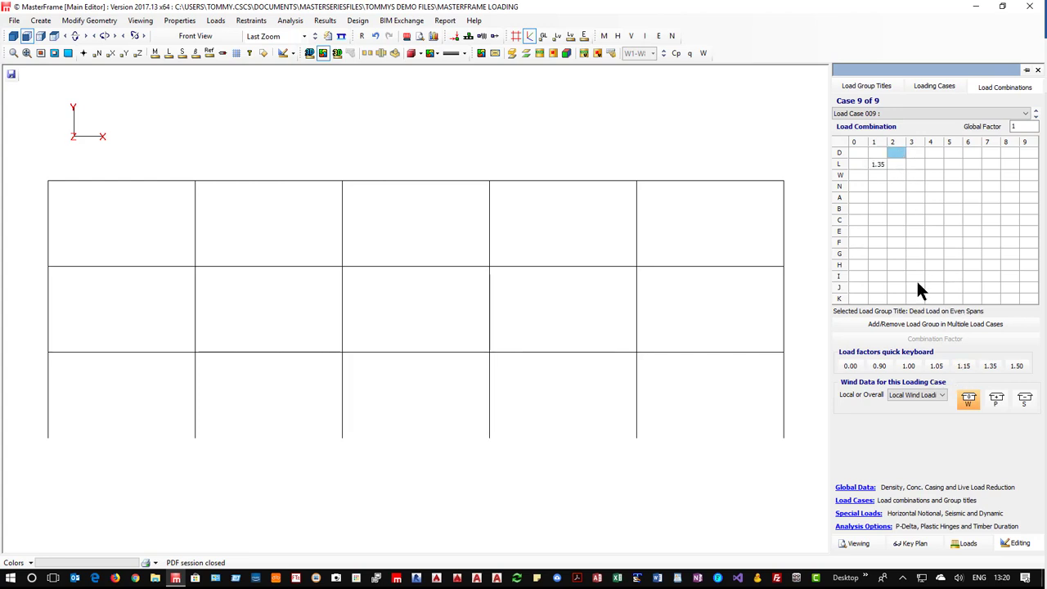
{"action": "type", "text": "1.6"}
- Open the automatic load case generator and set the Dead+Live template's ultimate case type to STR/GEO Set B Eq. 6.10
{"action": "left_click", "coordinate": [937, 85]}
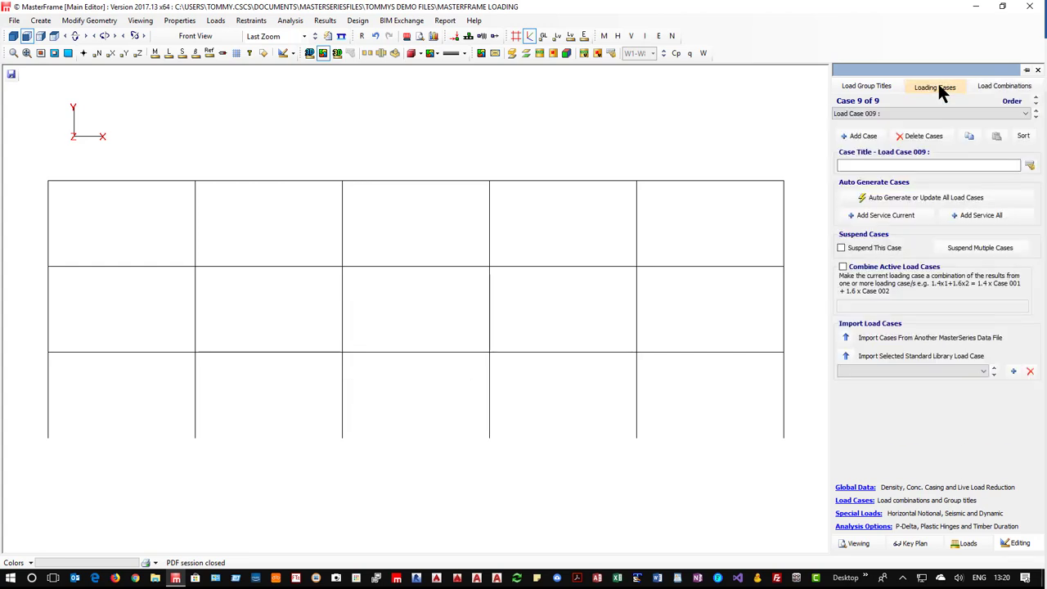
{"action": "left_click", "coordinate": [913, 198]}
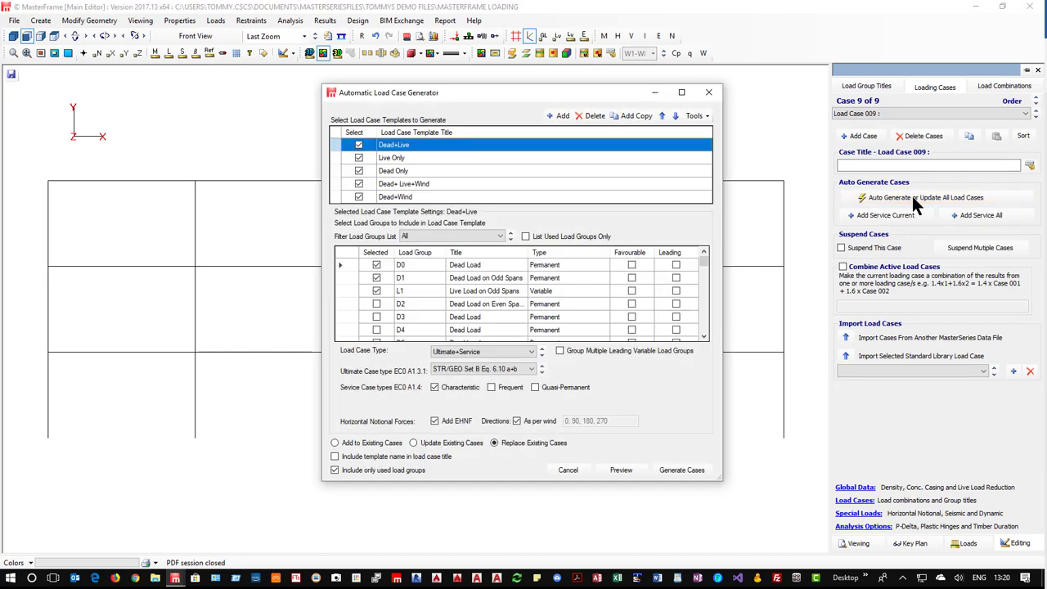
{"action": "left_click", "coordinate": [392, 186]}
{"action": "left_click", "coordinate": [392, 194]}
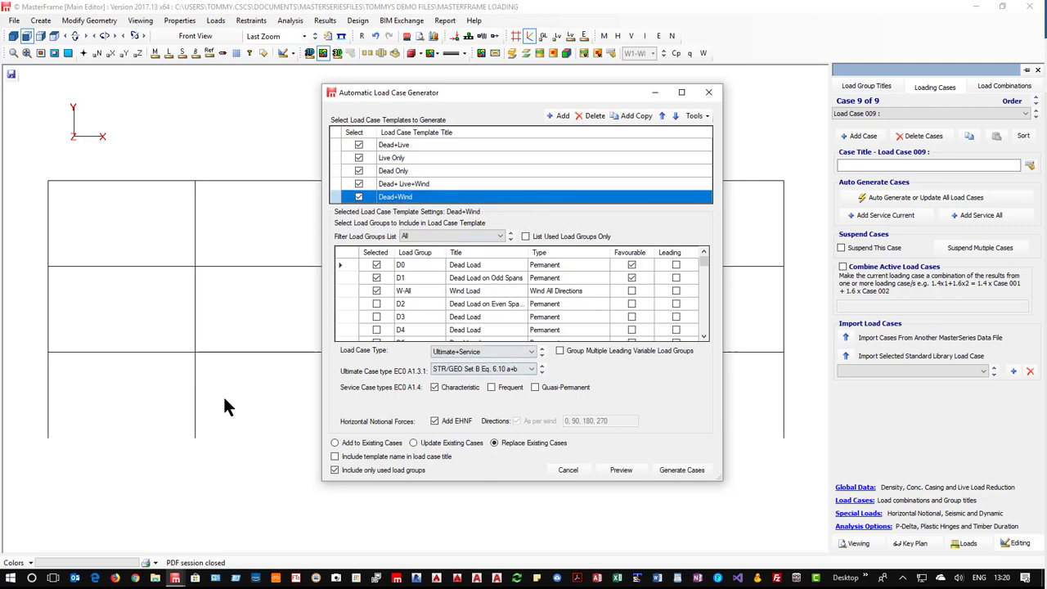
{"action": "left_click", "coordinate": [426, 143]}
{"action": "left_click", "coordinate": [508, 370]}
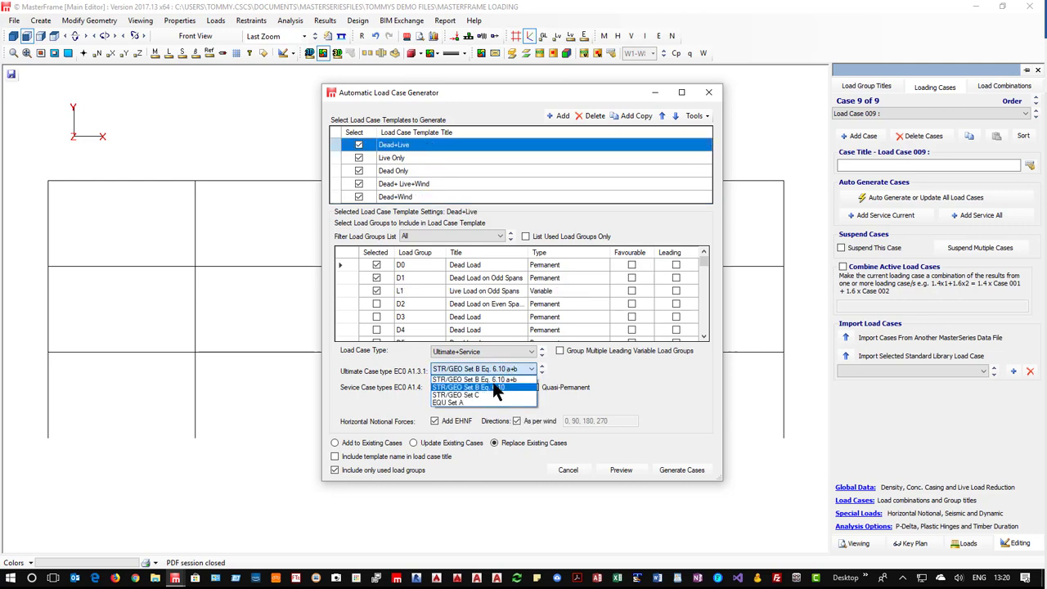
{"action": "left_click", "coordinate": [493, 395]}
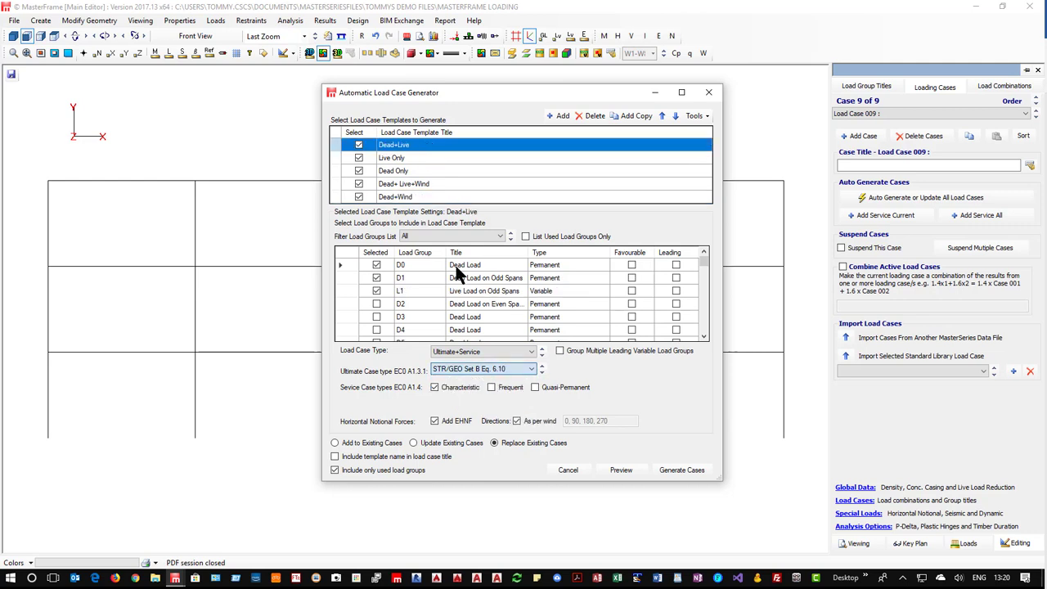
- Set the ultimate case type of the Dead+ Live+Wind and Dead+Wind templates to STR/GEO Set B Eq. 6.10
{"action": "left_click", "coordinate": [392, 155]}
{"action": "left_click", "coordinate": [394, 172]}
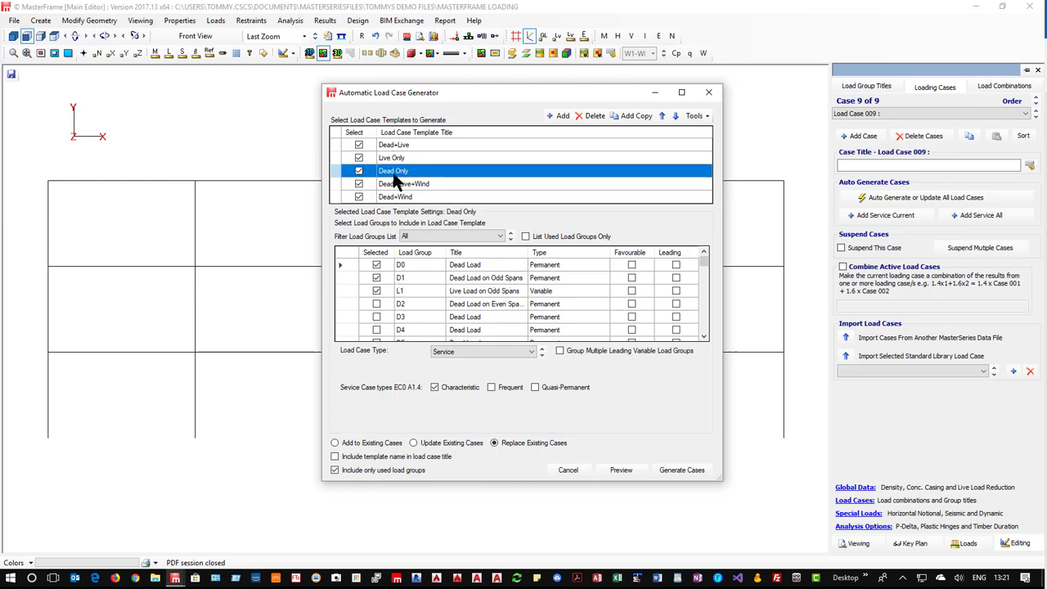
{"action": "left_click", "coordinate": [393, 180]}
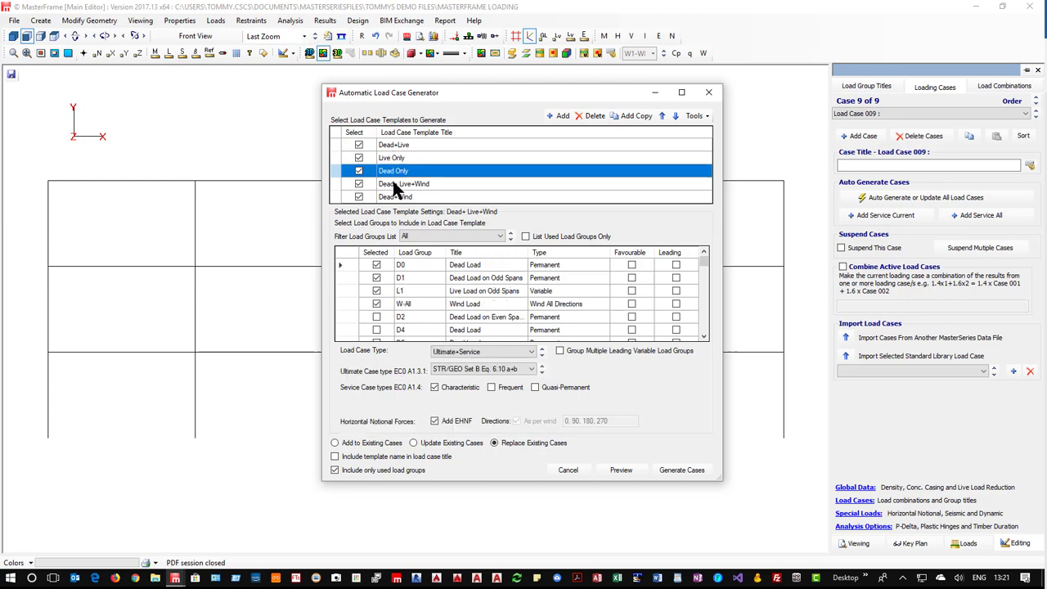
{"action": "left_click", "coordinate": [477, 370]}
{"action": "left_click", "coordinate": [468, 387]}
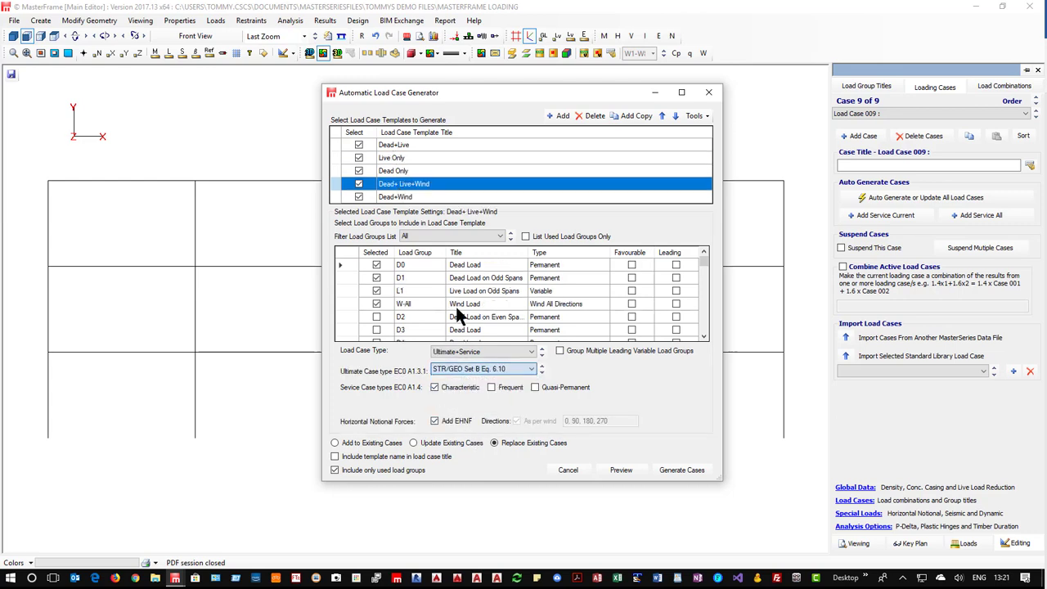
{"action": "left_click", "coordinate": [396, 197]}
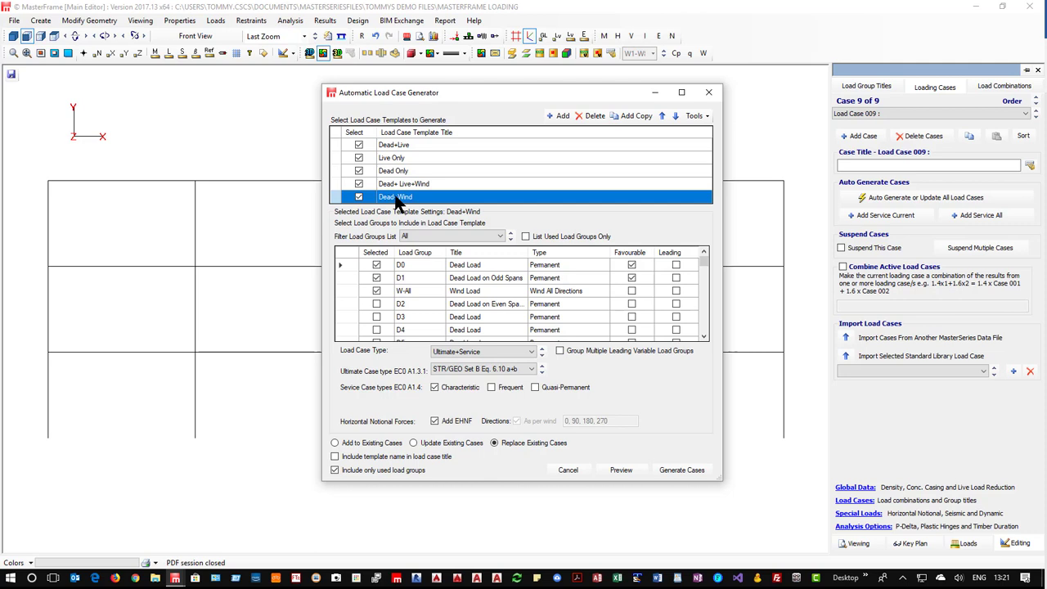
{"action": "left_click", "coordinate": [481, 369]}
{"action": "left_click", "coordinate": [450, 386]}
- Uncouple the Dead+Live template's notional force directions from the wind and limit them to 0 and 180
{"action": "left_click", "coordinate": [411, 141]}
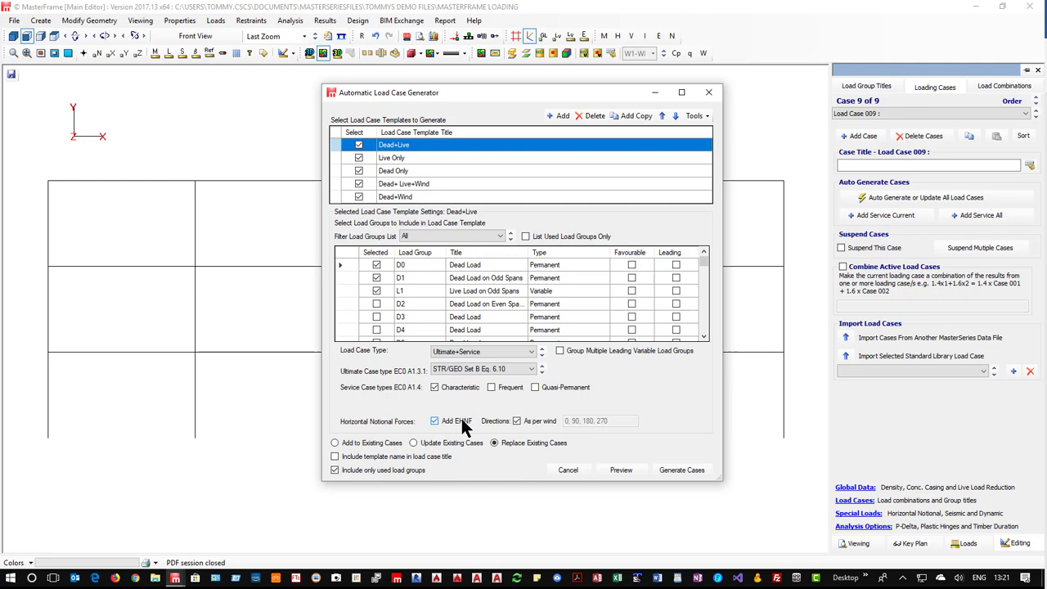
{"action": "left_click", "coordinate": [531, 419]}
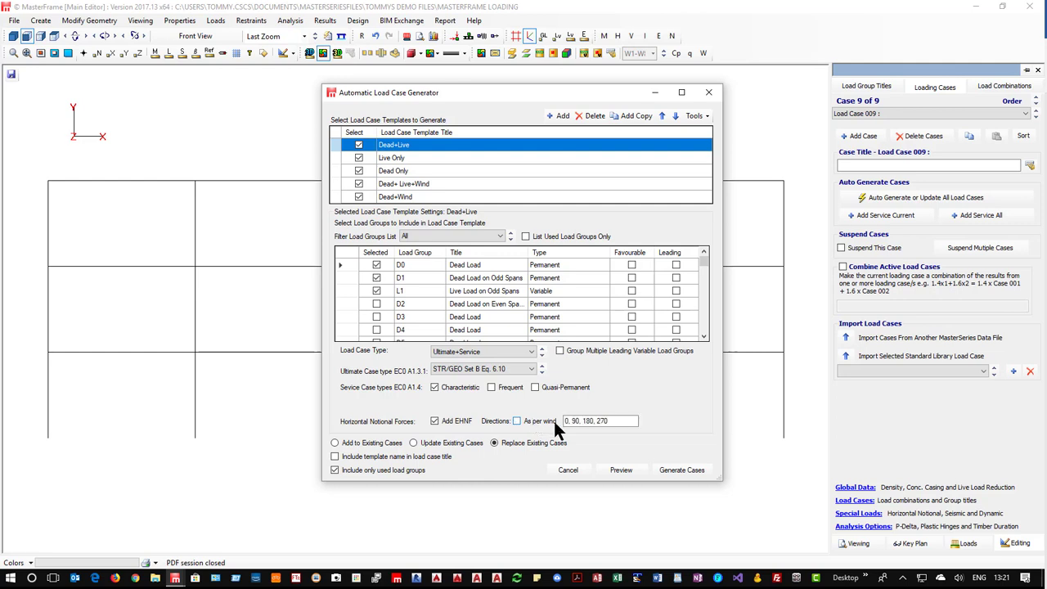
{"action": "left_click", "coordinate": [573, 420]}
{"action": "key", "text": "Delete"}
{"action": "key", "text": "Delete"}
{"action": "key", "text": "Delete"}
{"action": "key", "text": "Delete"}
{"action": "key", "text": "Right"}
{"action": "key", "text": "Right"}
{"action": "key", "text": "Right"}
{"action": "key", "text": "Delete"}
{"action": "key", "text": "Delete"}
{"action": "key", "text": "Delete"}
{"action": "key", "text": "Delete"}
{"action": "key", "text": "Delete"}
- Generate the load cases in place of the existing ones and examine the resulting case list
{"action": "left_click", "coordinate": [679, 472]}
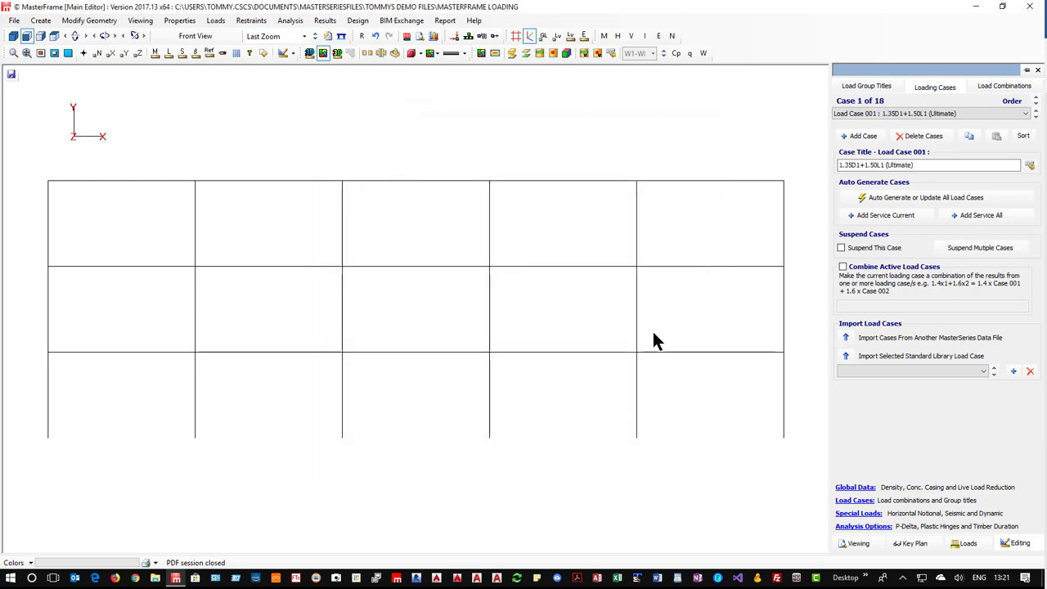
{"action": "left_click", "coordinate": [916, 113]}
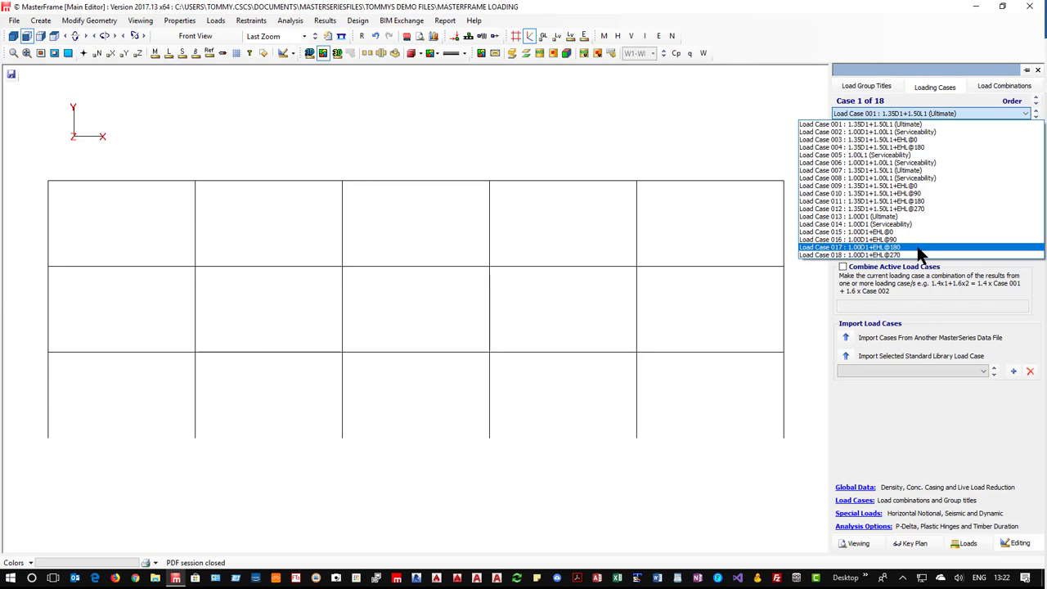
{"action": "left_click", "coordinate": [1030, 5]}
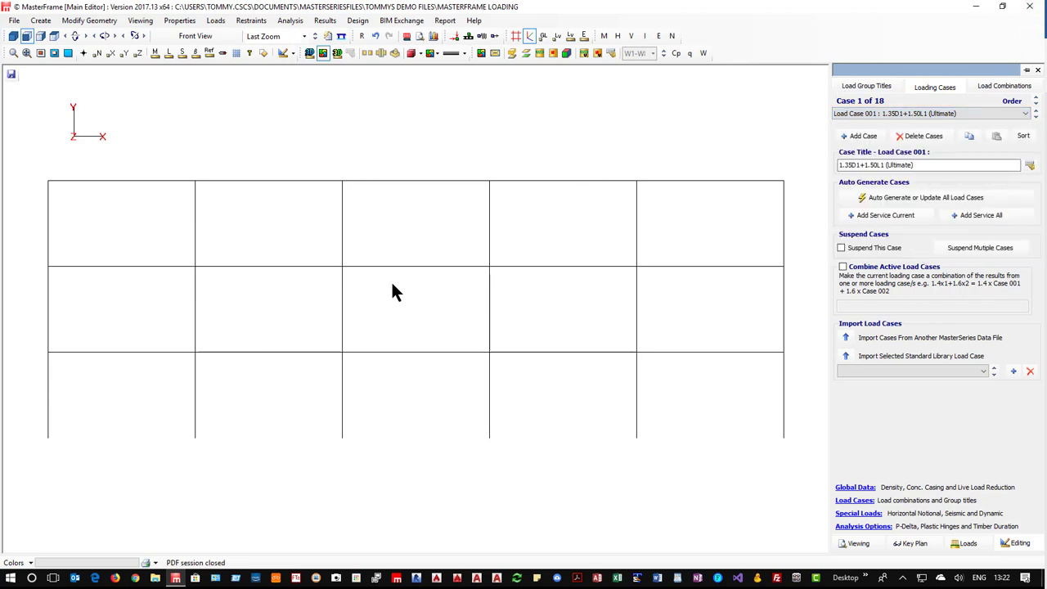
- Close the current model and open the FRame Area Loading model with its members rendered in 3D
{"action": "left_click", "coordinate": [1029, 6]}
{"action": "left_click", "coordinate": [519, 315]}
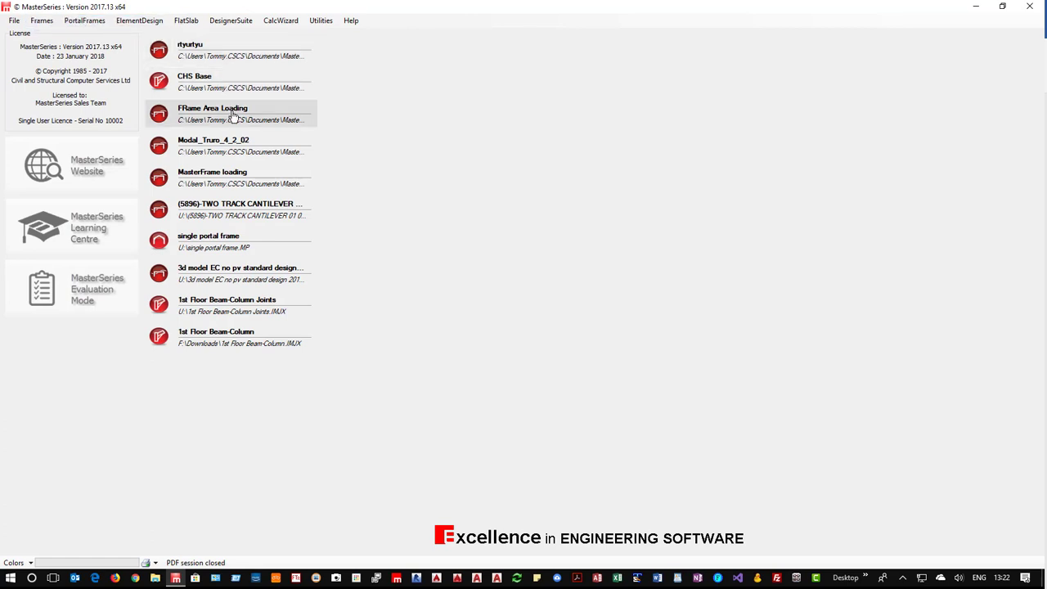
{"action": "left_click", "coordinate": [255, 137]}
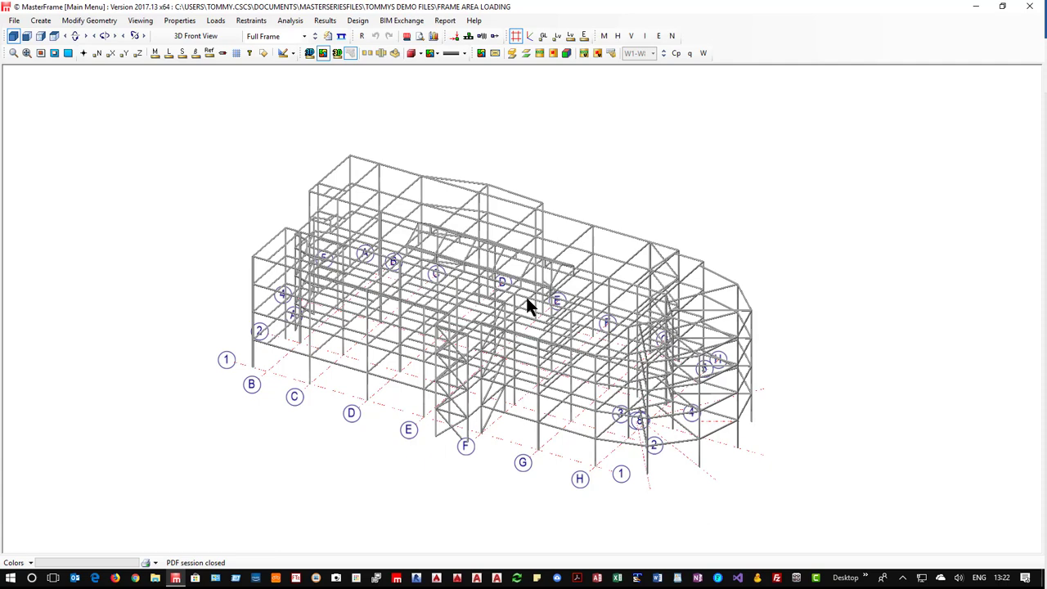
{"action": "left_click", "coordinate": [311, 58]}
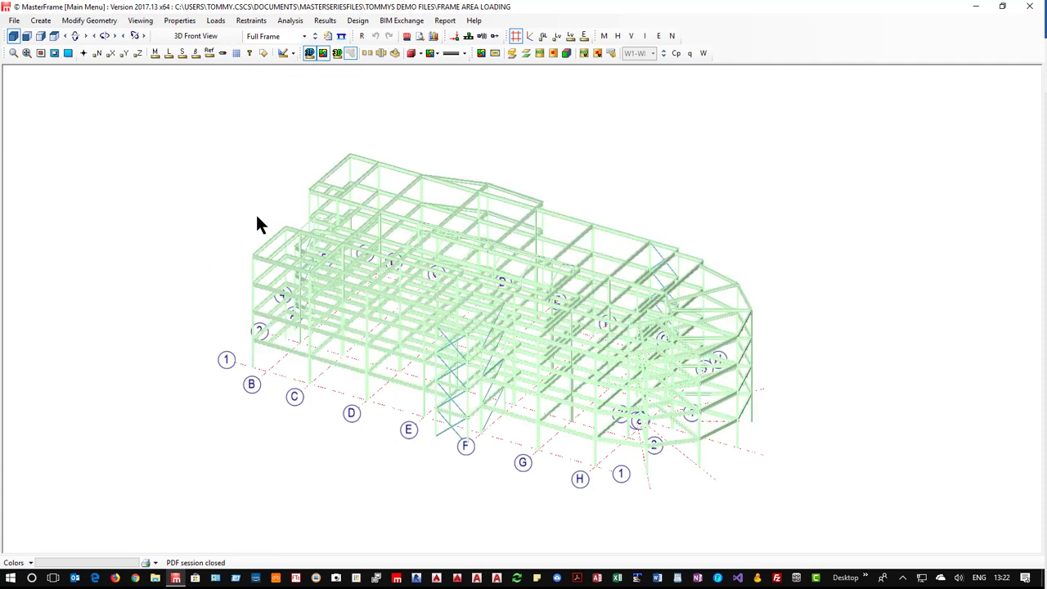
- Colour the members by section size and examine the building in plan, front elevation, front, east and 3D views
{"action": "left_click", "coordinate": [337, 54]}
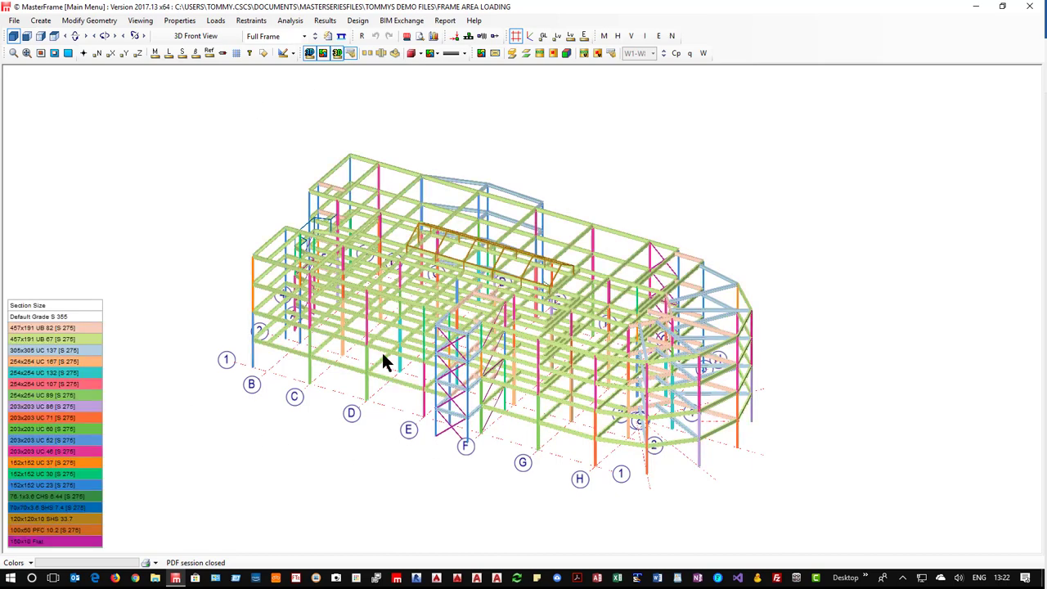
{"action": "left_click", "coordinate": [52, 36]}
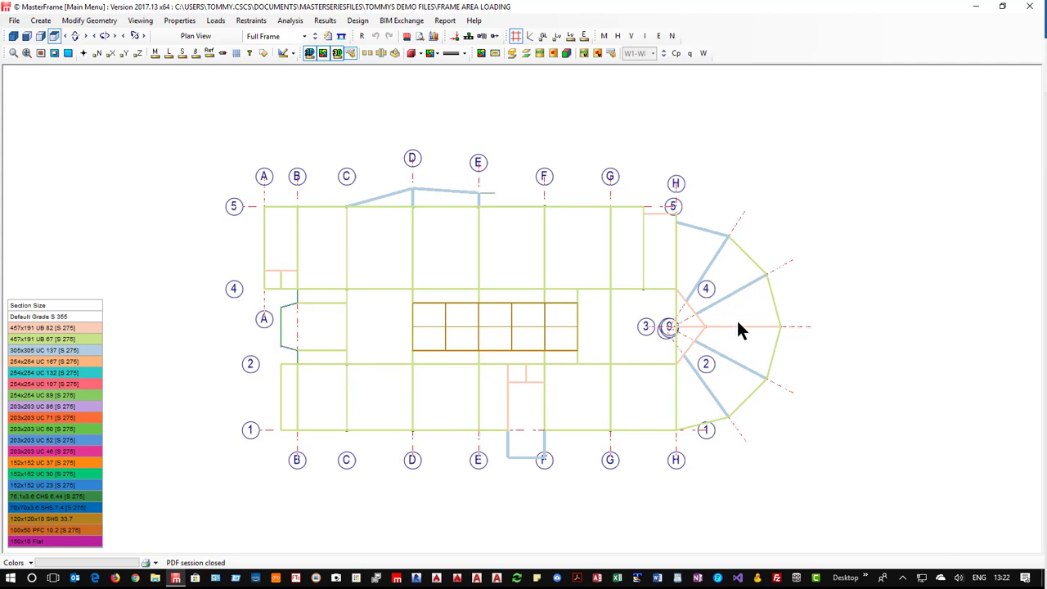
{"action": "left_click", "coordinate": [304, 38]}
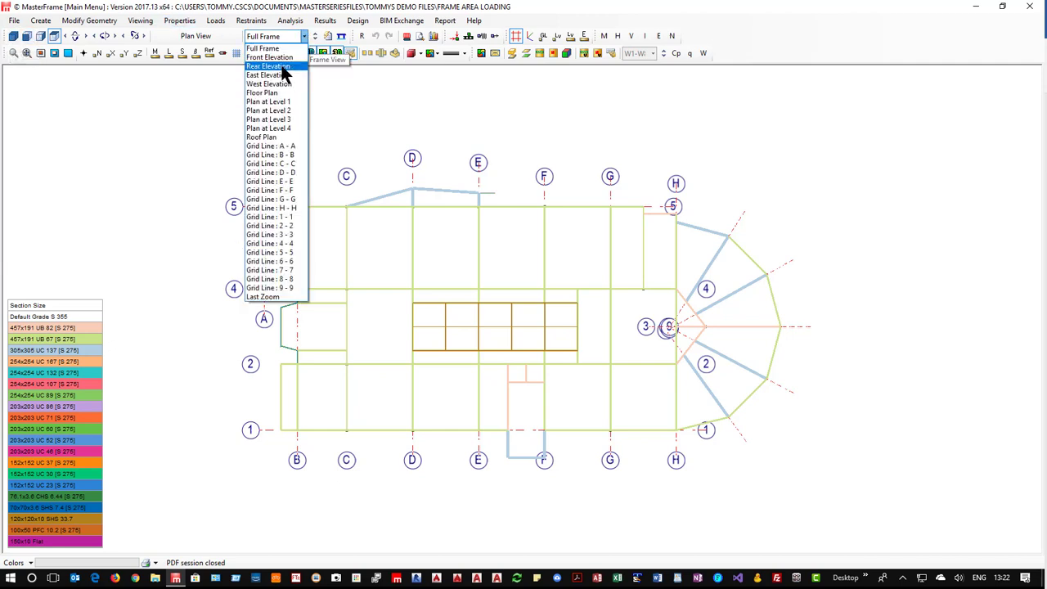
{"action": "left_click", "coordinate": [282, 59]}
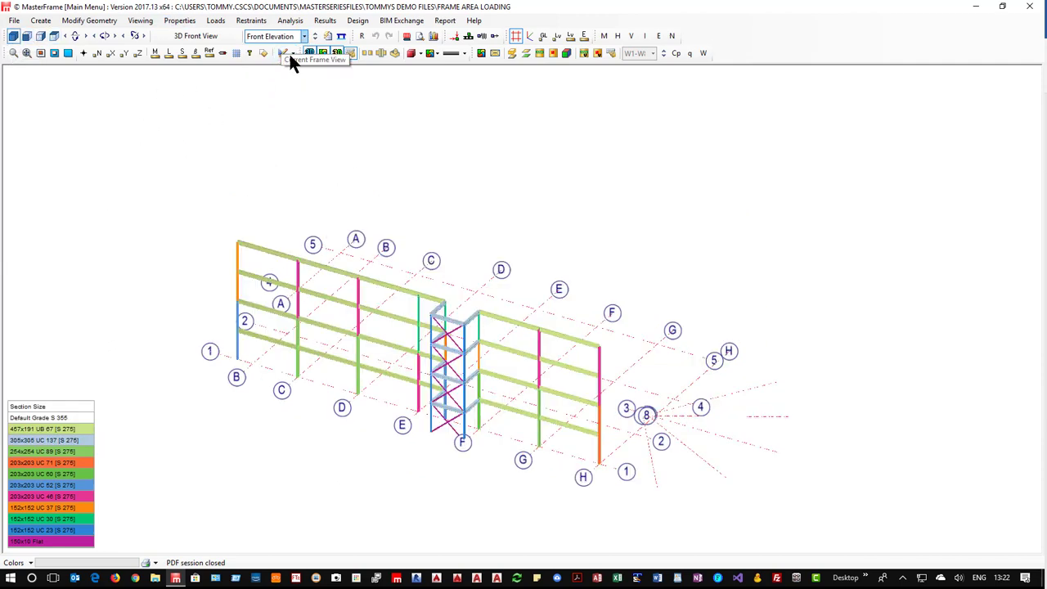
{"action": "left_click", "coordinate": [299, 36]}
{"action": "left_click", "coordinate": [262, 47]}
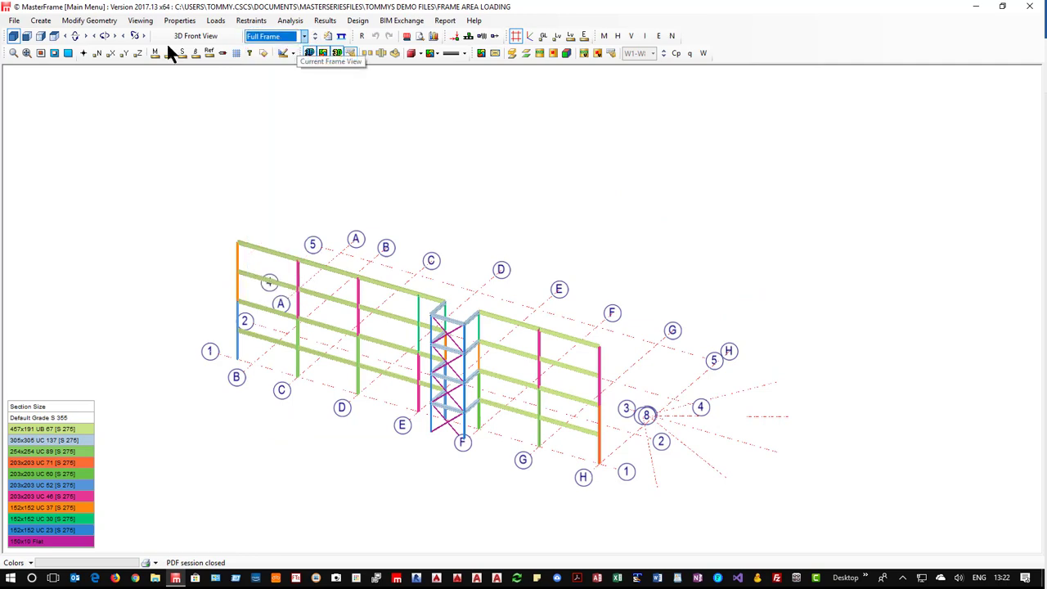
{"action": "left_click", "coordinate": [27, 38]}
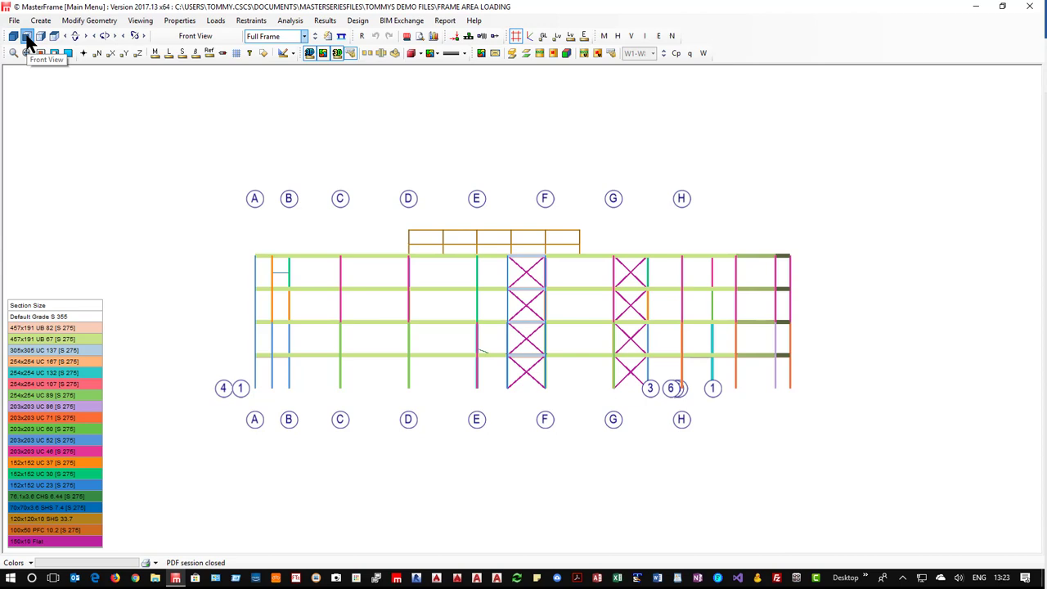
{"action": "left_click", "coordinate": [39, 37]}
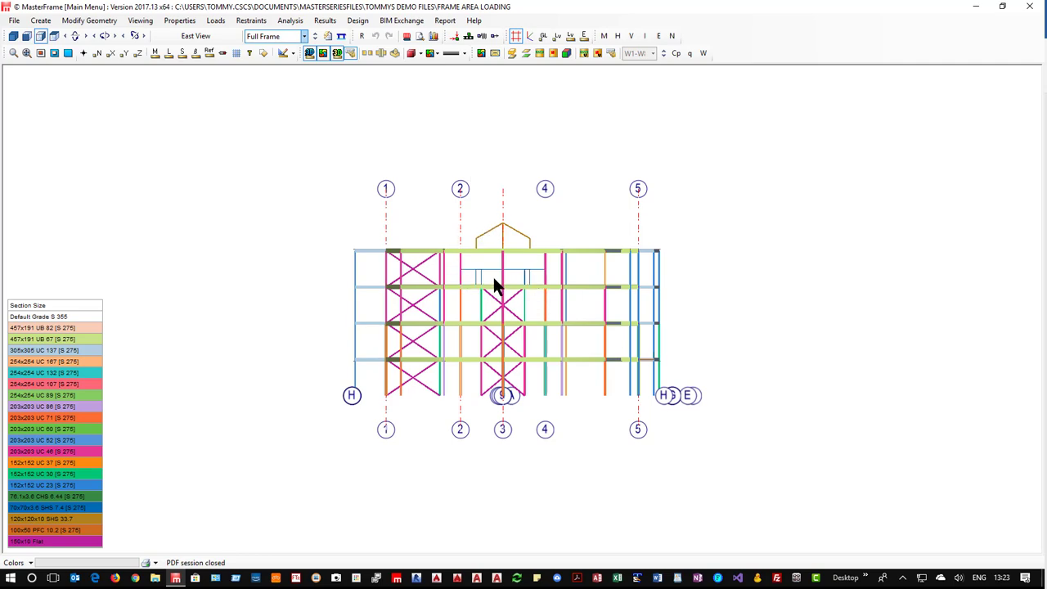
{"action": "left_click", "coordinate": [13, 36]}
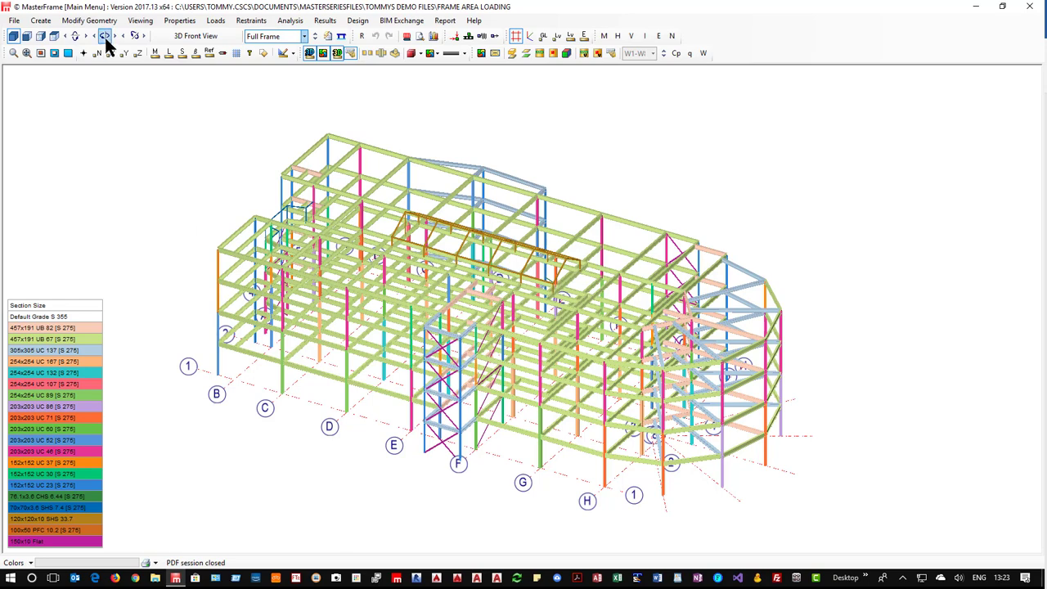
- Activate area loading in the default loading and construction per level settings, accepting creation of levels from the inferred ones
{"action": "left_click", "coordinate": [215, 21]}
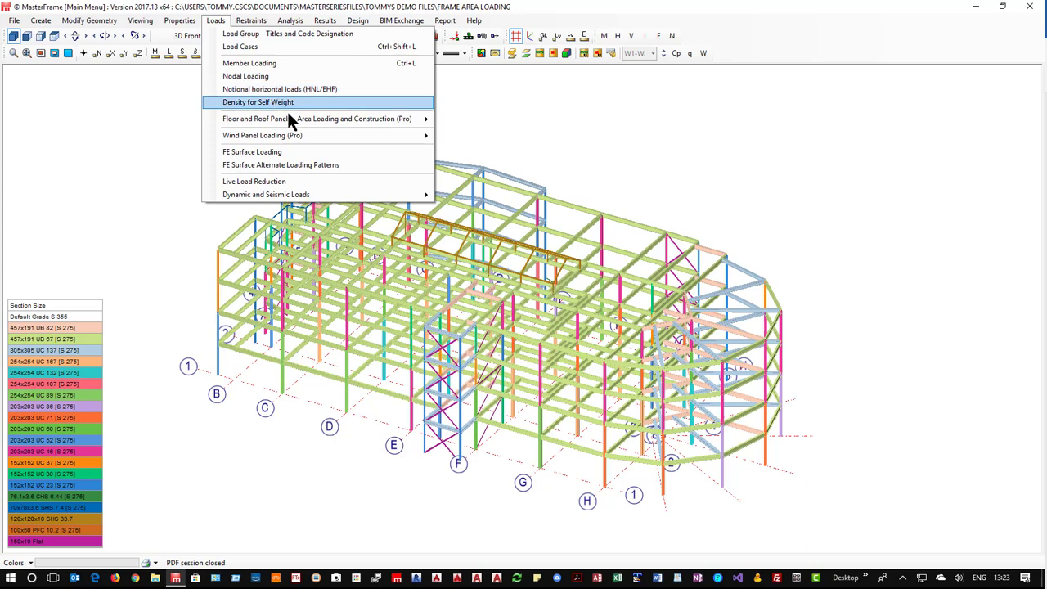
{"action": "mouse_move", "coordinate": [291, 120]}
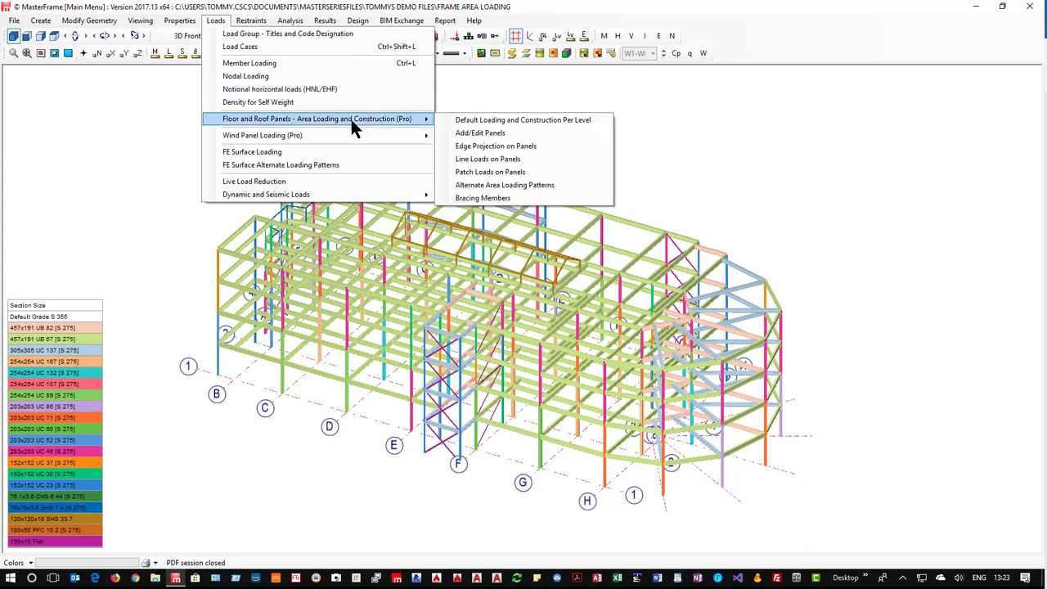
{"action": "left_click", "coordinate": [479, 121]}
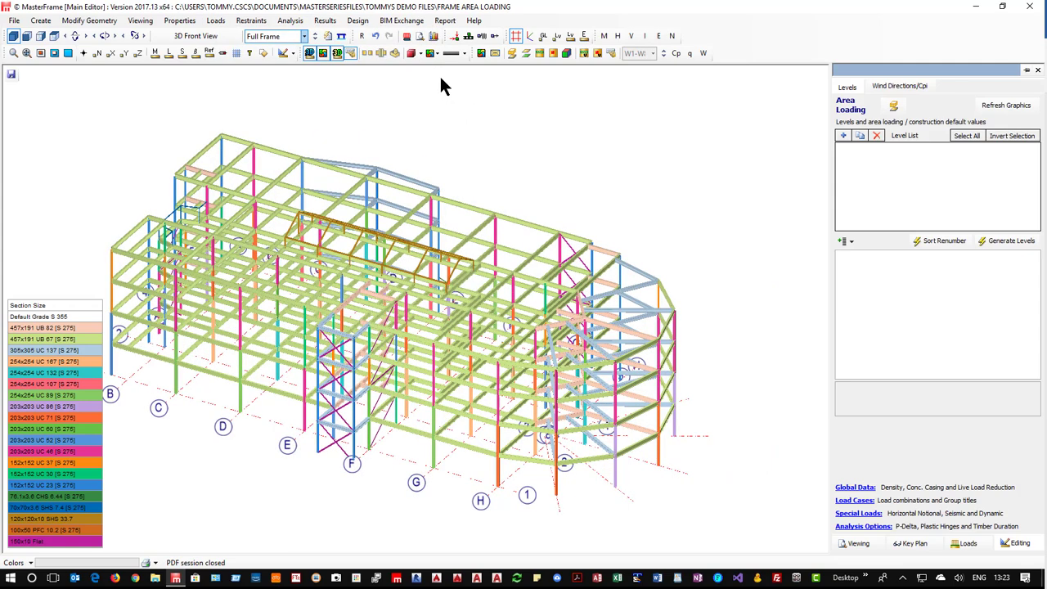
{"action": "left_click", "coordinate": [894, 106]}
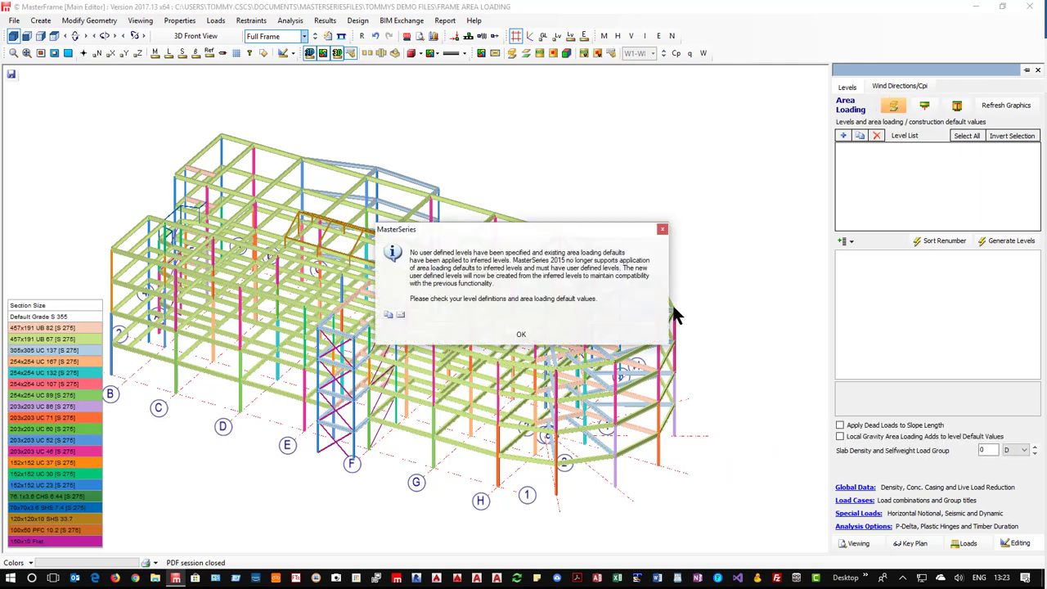
{"action": "left_click", "coordinate": [521, 334]}
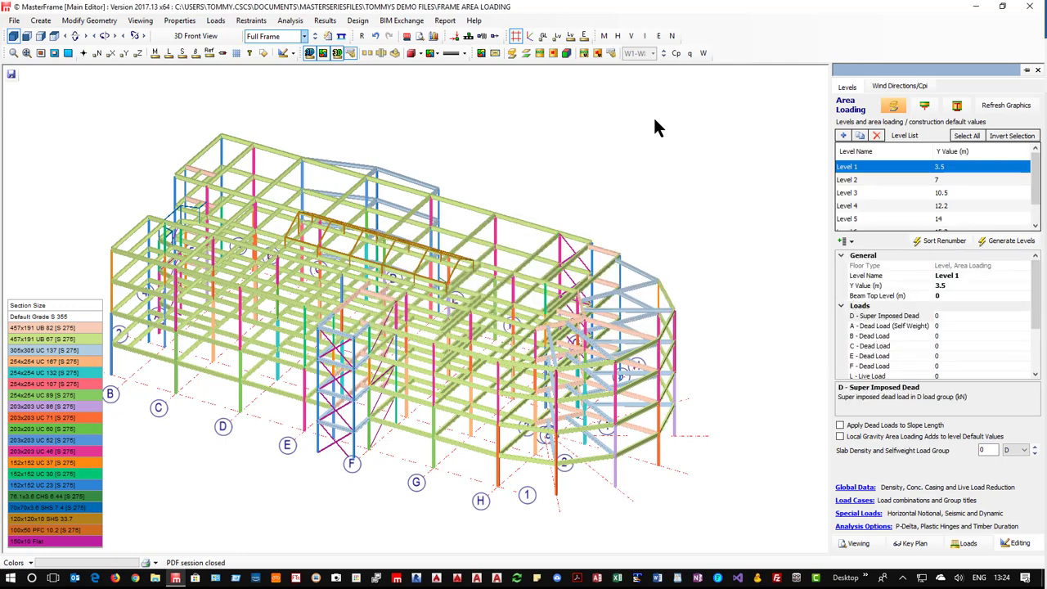
- Set the super imposed dead load to 1 and the L live load to 4 for Levels 1, 2 and 3 together
{"action": "left_click", "coordinate": [27, 36]}
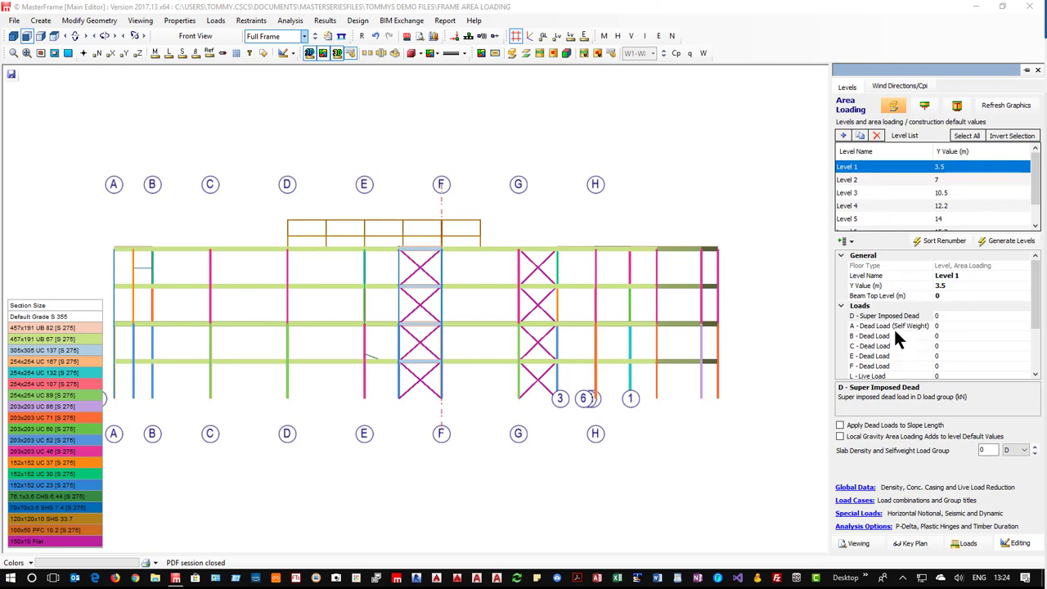
{"action": "left_click", "coordinate": [876, 177], "text": "ctrl"}
{"action": "left_click", "coordinate": [877, 192], "text": "ctrl"}
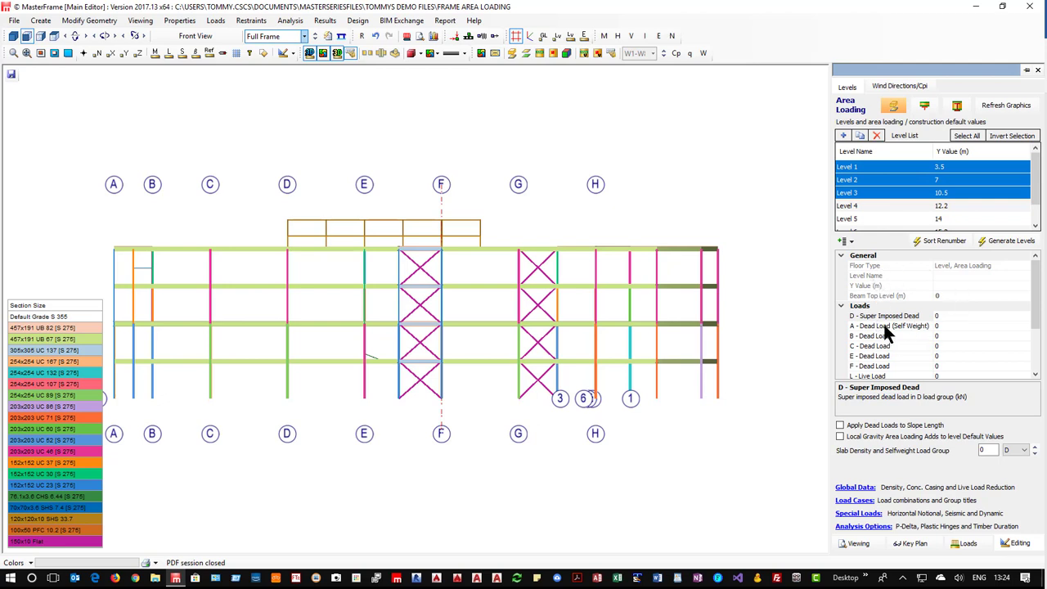
{"action": "left_click", "coordinate": [944, 316]}
{"action": "type", "text": "1"}
{"action": "left_click", "coordinate": [945, 375]}
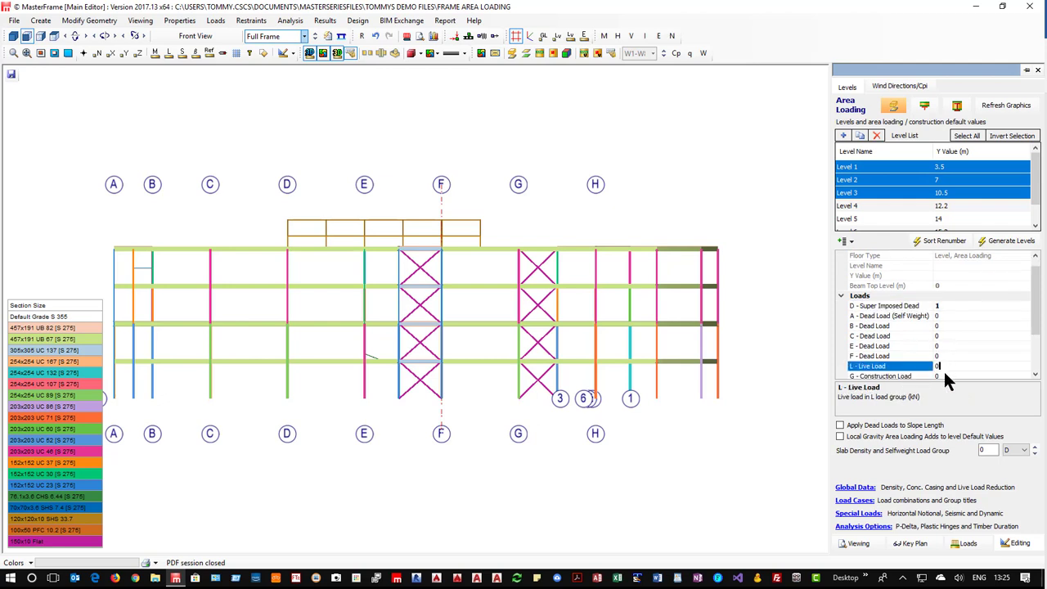
{"action": "type", "text": "4"}
- Set the slab thickness of Levels 1 to 3 to 200 mm and the slab density to 24
{"action": "scroll", "coordinate": [920, 357], "scroll_direction": "down", "scroll_amount": 1}
{"action": "scroll", "coordinate": [920, 369], "scroll_direction": "down", "scroll_amount": 1}
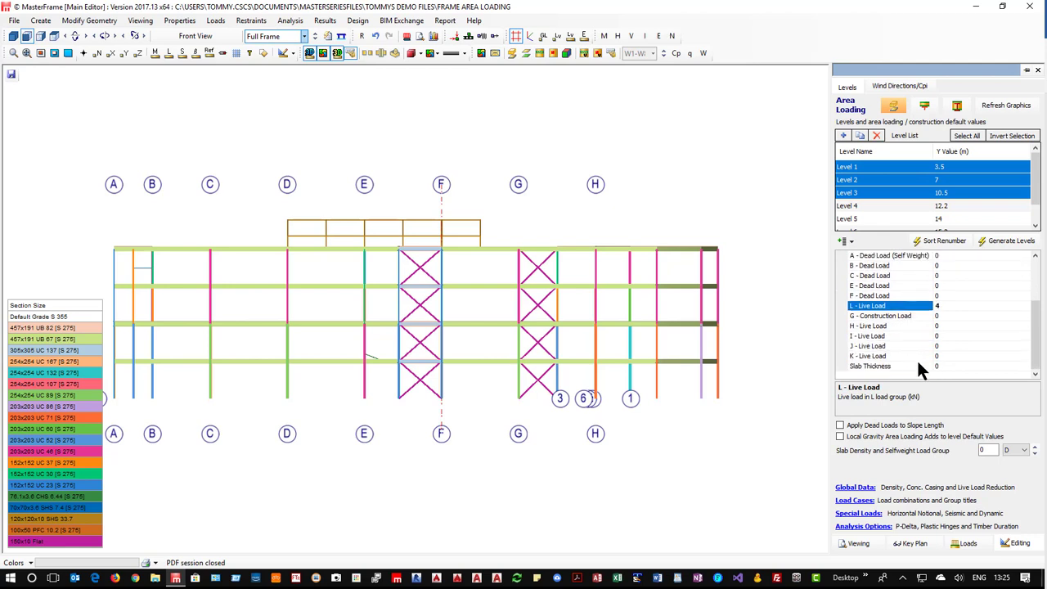
{"action": "left_click", "coordinate": [944, 366]}
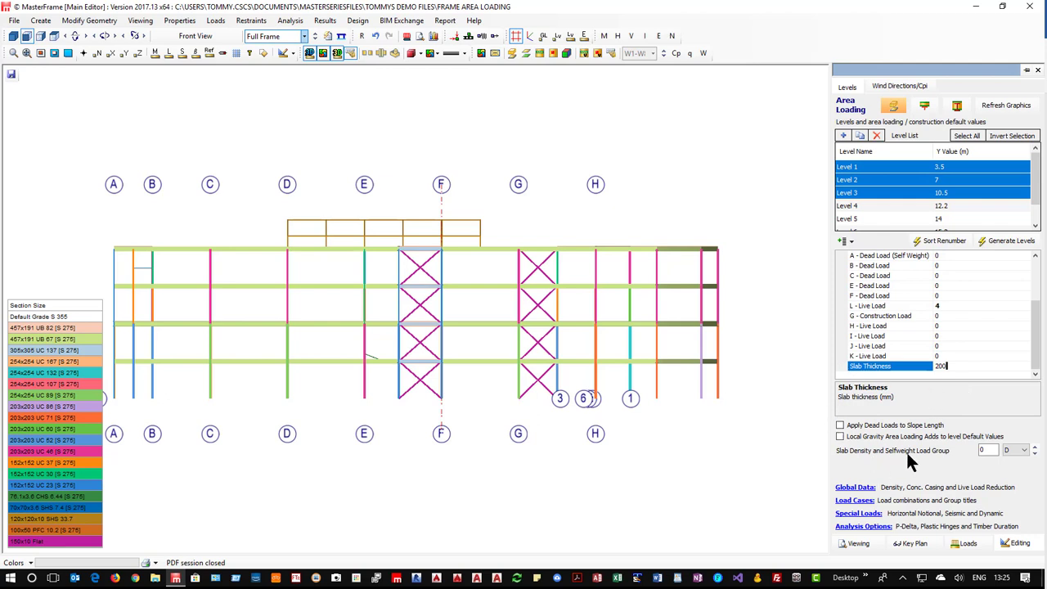
{"action": "left_click", "coordinate": [986, 450]}
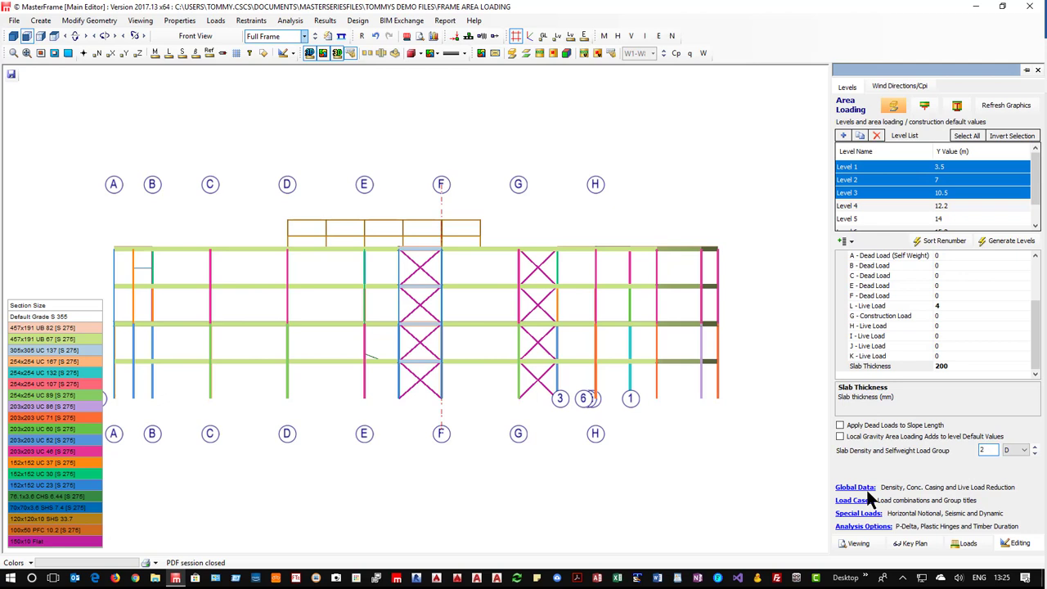
{"action": "type", "text": "4"}
- Rename Level 4, at Y value 12.2 m, as Roof
{"action": "left_click", "coordinate": [859, 205]}
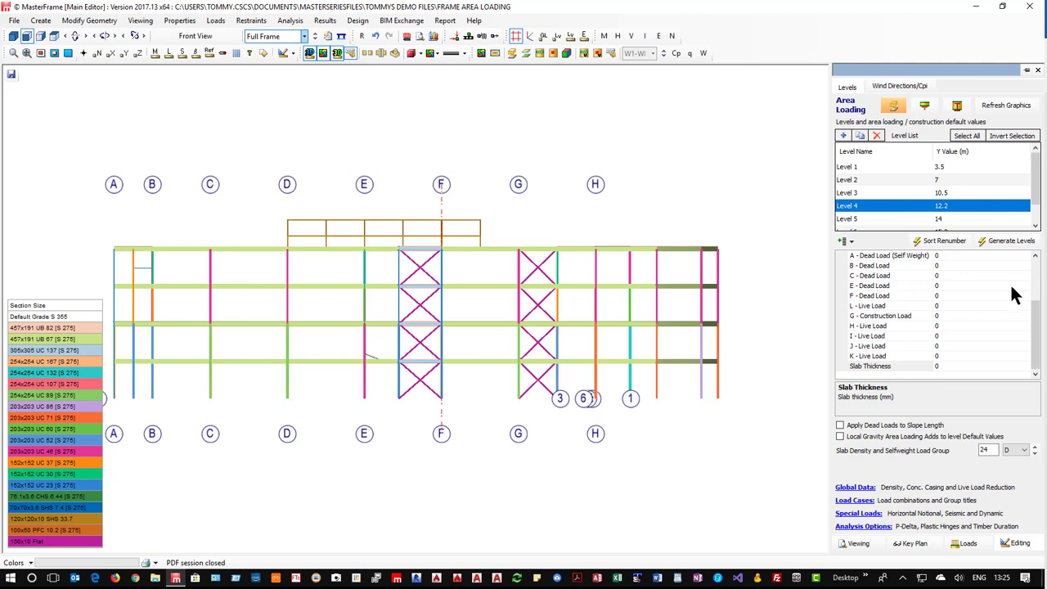
{"action": "left_click", "coordinate": [1035, 275]}
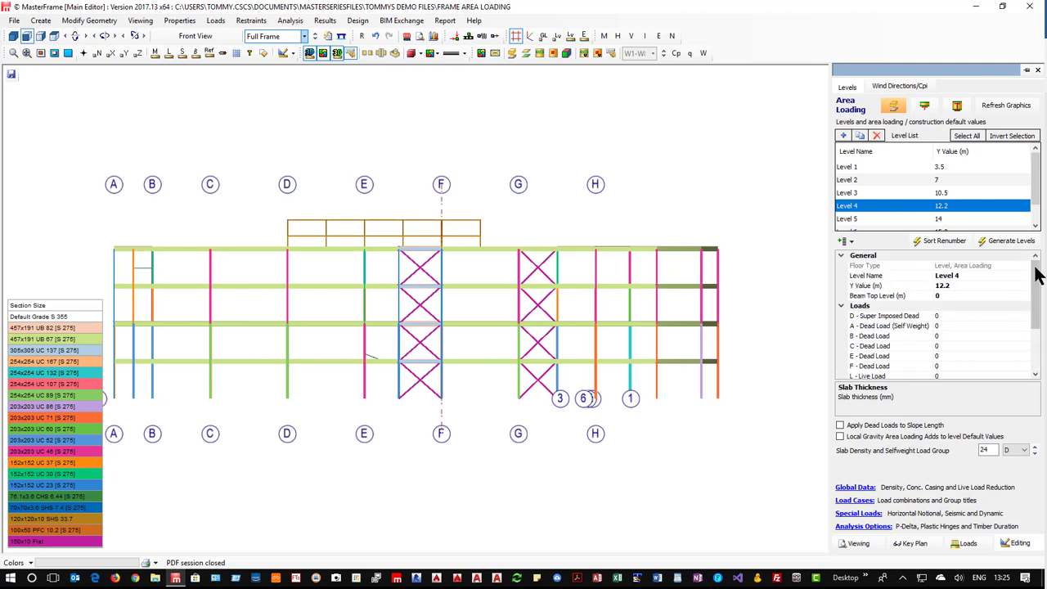
{"action": "left_click", "coordinate": [882, 276]}
{"action": "left_click", "coordinate": [948, 276]}
{"action": "type", "text": "Roof"}
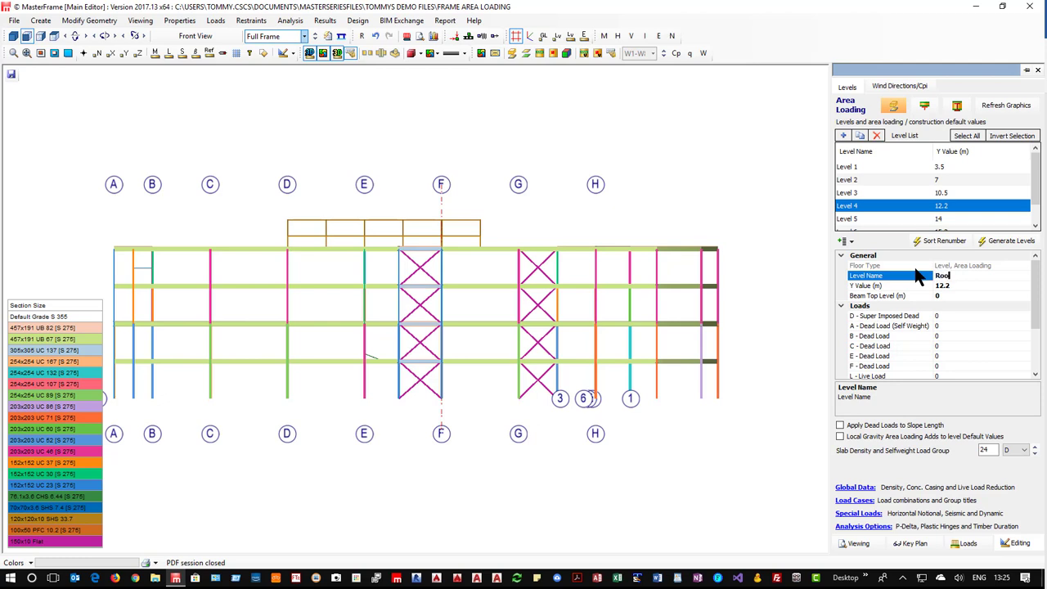
- Set the Roof level's super imposed dead load (D) and self weight dead load (A) to 0.5 each
{"action": "left_click", "coordinate": [881, 316]}
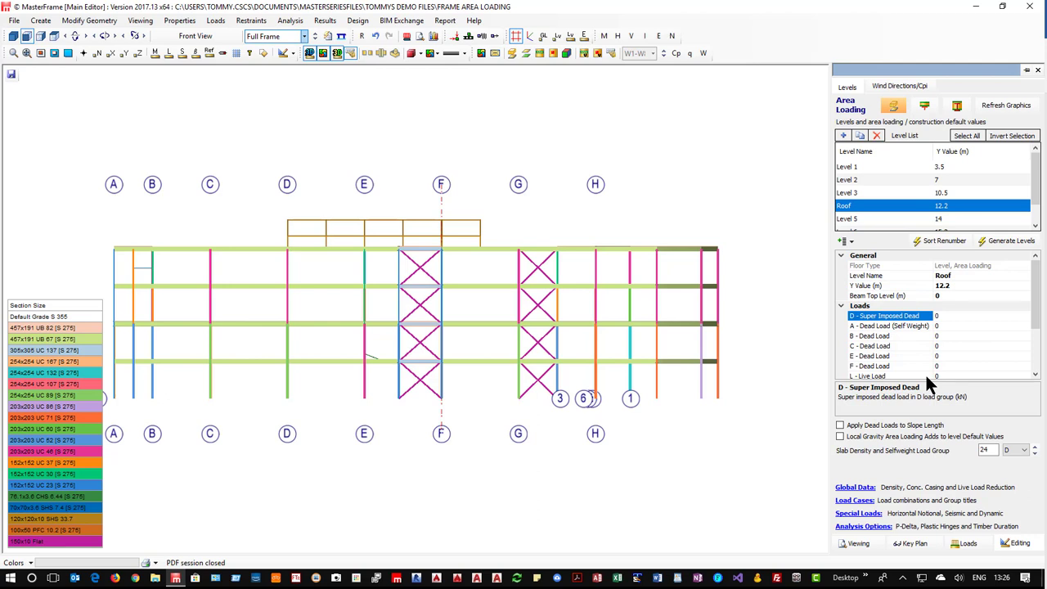
{"action": "type", "text": "1"}
{"action": "key", "text": "BackSpace"}
{"action": "type", "text": "0.5"}
{"action": "key", "text": "Tab"}
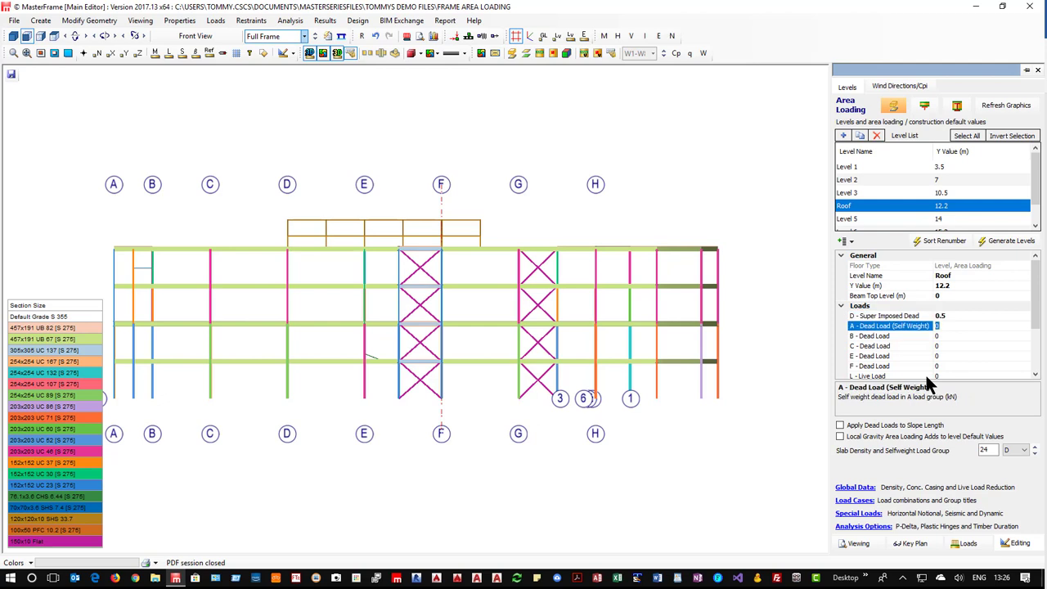
{"action": "type", "text": "0.5"}
- Set the Roof level's L live load to 0.6 and close the area loading settings
{"action": "key", "text": "Tab"}
{"action": "key", "text": "Tab"}
{"action": "key", "text": "Tab"}
{"action": "key", "text": "Tab"}
{"action": "key", "text": "Tab"}
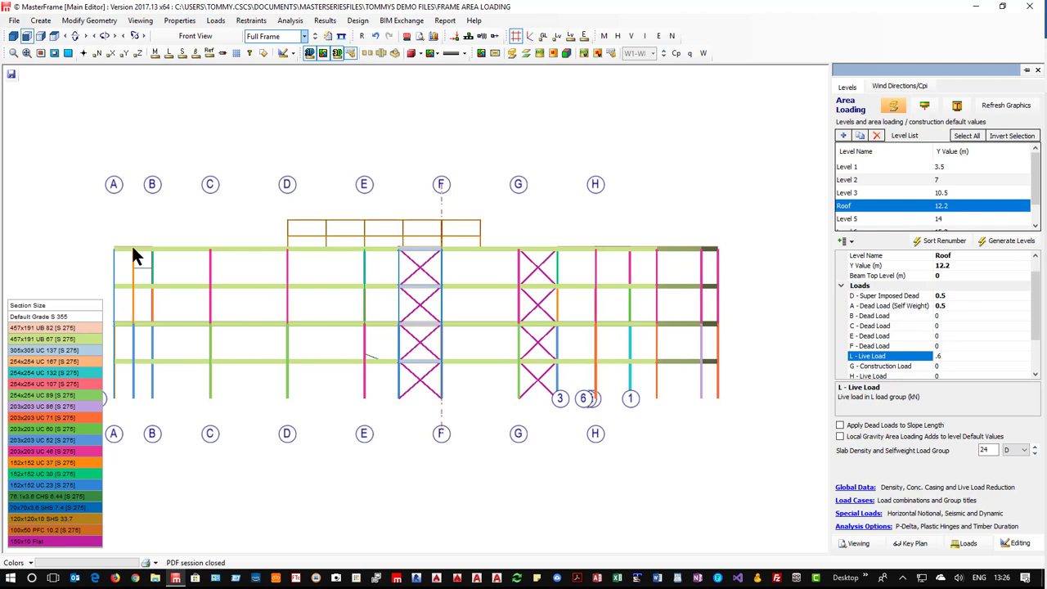
{"action": "key", "text": "Tab"}
{"action": "key", "text": "Tab"}
{"action": "key", "text": "Tab"}
{"action": "key", "text": "Tab"}
{"action": "key", "text": "Tab"}
{"action": "key", "text": "Tab"}
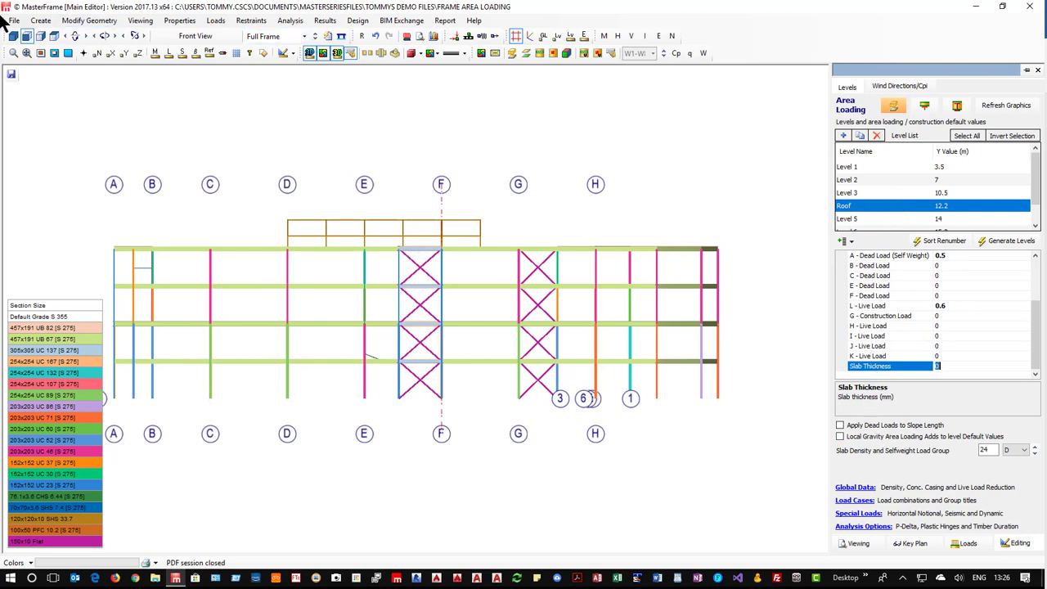
{"action": "left_click", "coordinate": [1037, 71]}
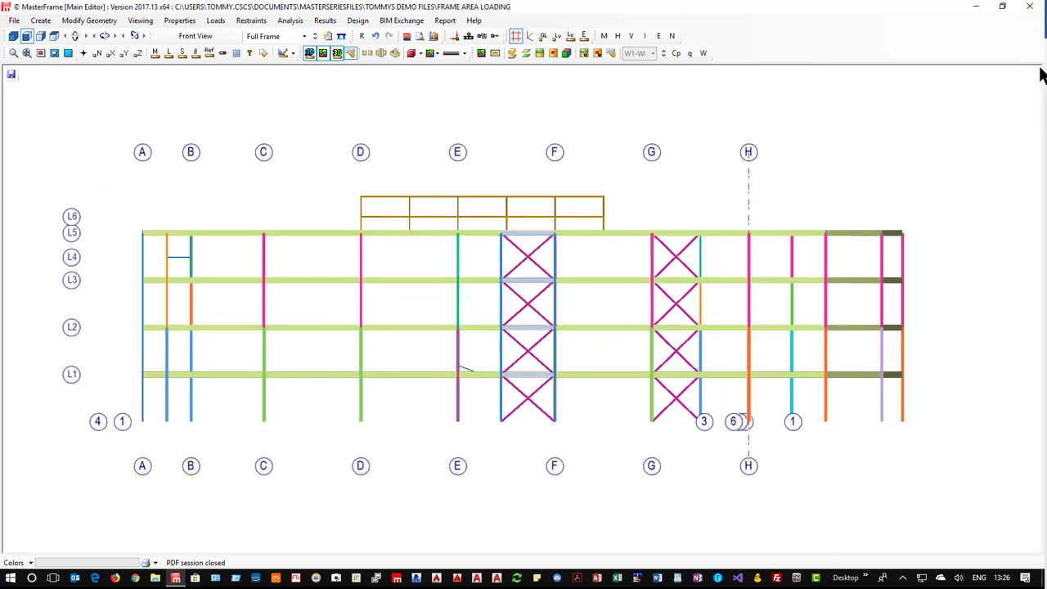
- Remove the sections legend, 3D rendering and section colouring, and display the members as wireframe
{"action": "left_click", "coordinate": [353, 49]}
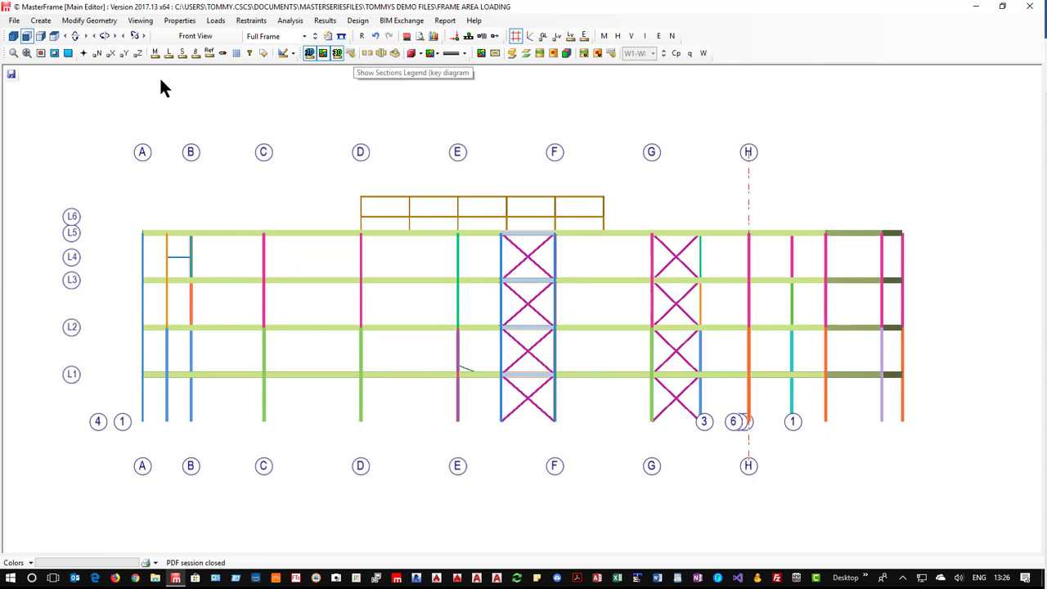
{"action": "left_click", "coordinate": [310, 52]}
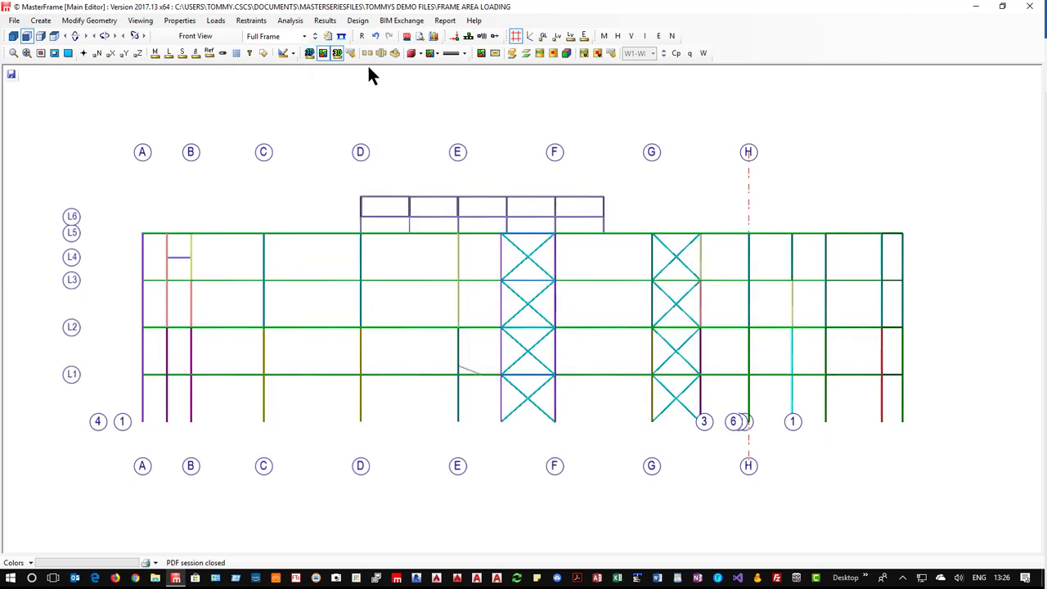
{"action": "left_click", "coordinate": [339, 54]}
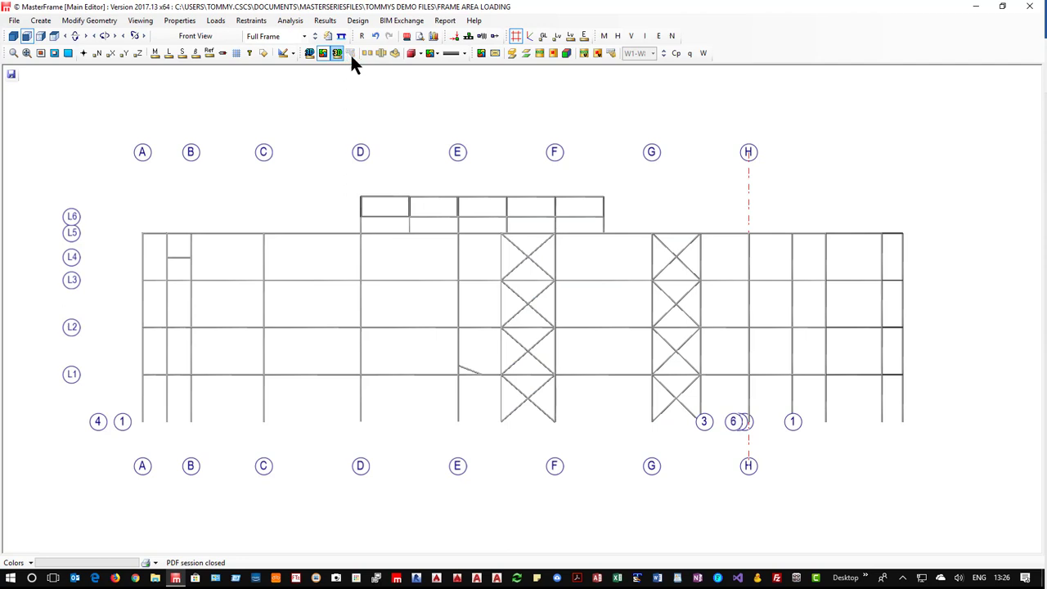
{"action": "left_click", "coordinate": [464, 51]}
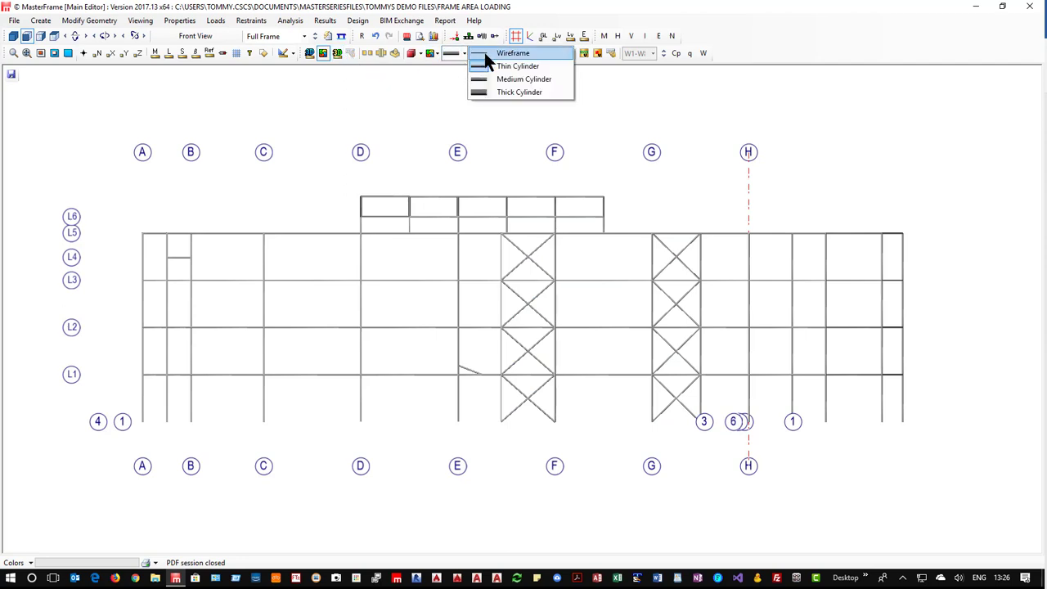
{"action": "left_click", "coordinate": [495, 65]}
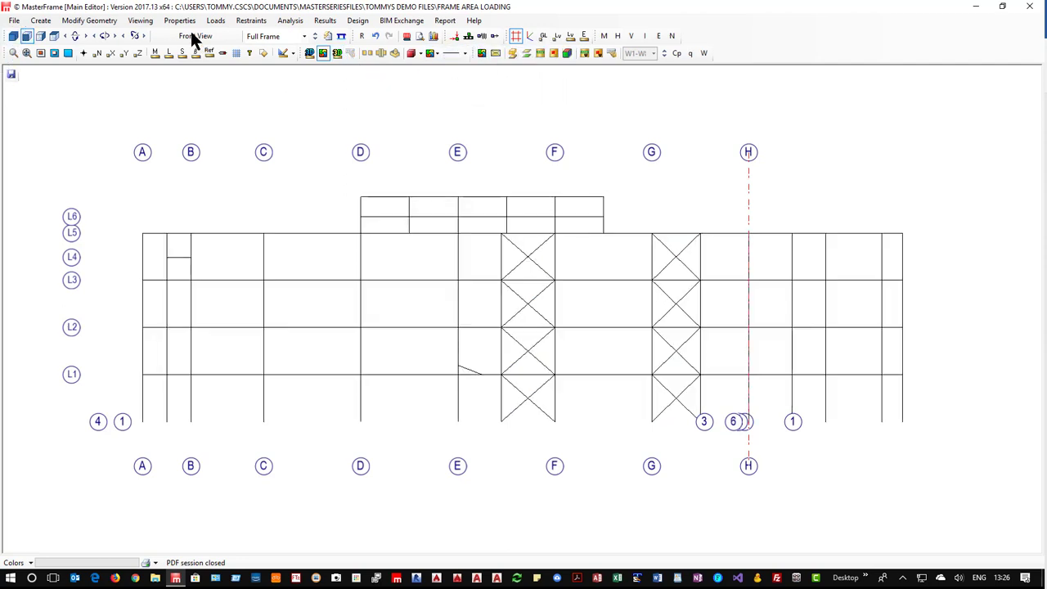
- Show only the Plan at Level 1 frame view and hide the grid lines
{"action": "left_click", "coordinate": [266, 38]}
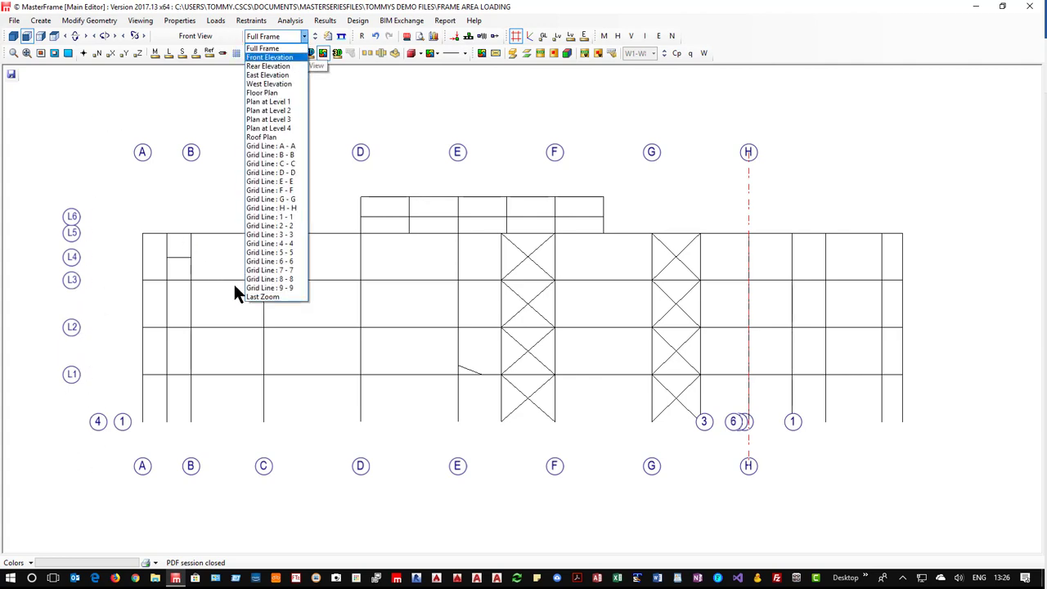
{"action": "left_click", "coordinate": [260, 102]}
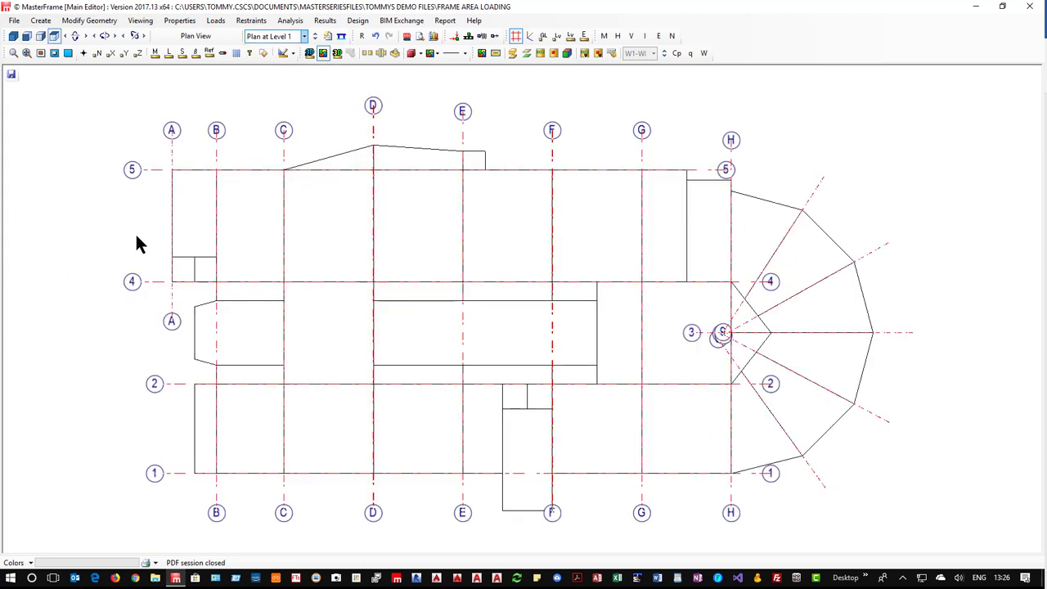
{"action": "left_click", "coordinate": [516, 36]}
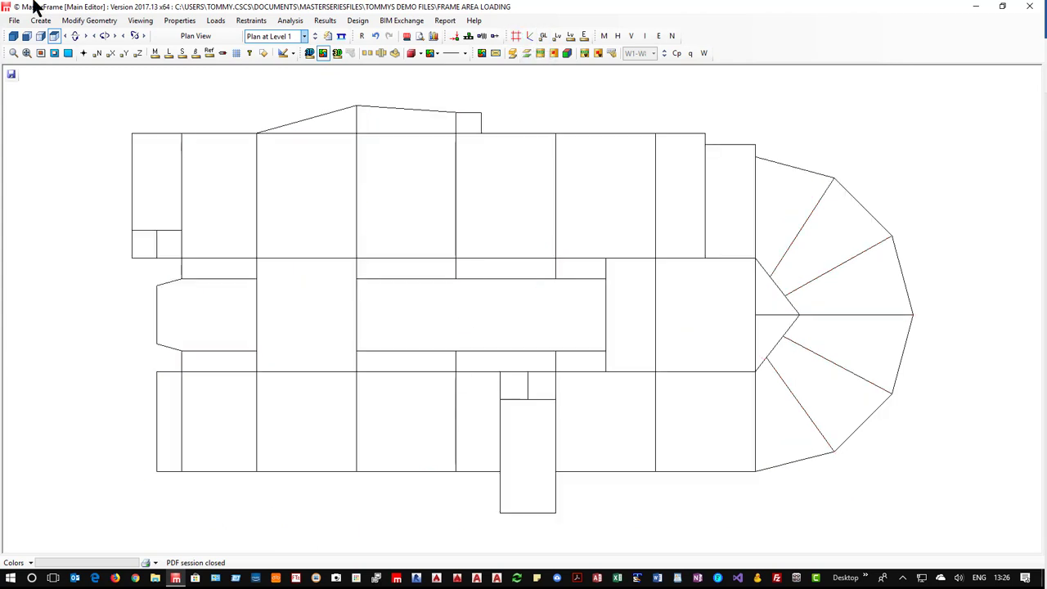
- Start adding floor and roof area loading panels and name the panel group First Floor
{"action": "left_click", "coordinate": [218, 22]}
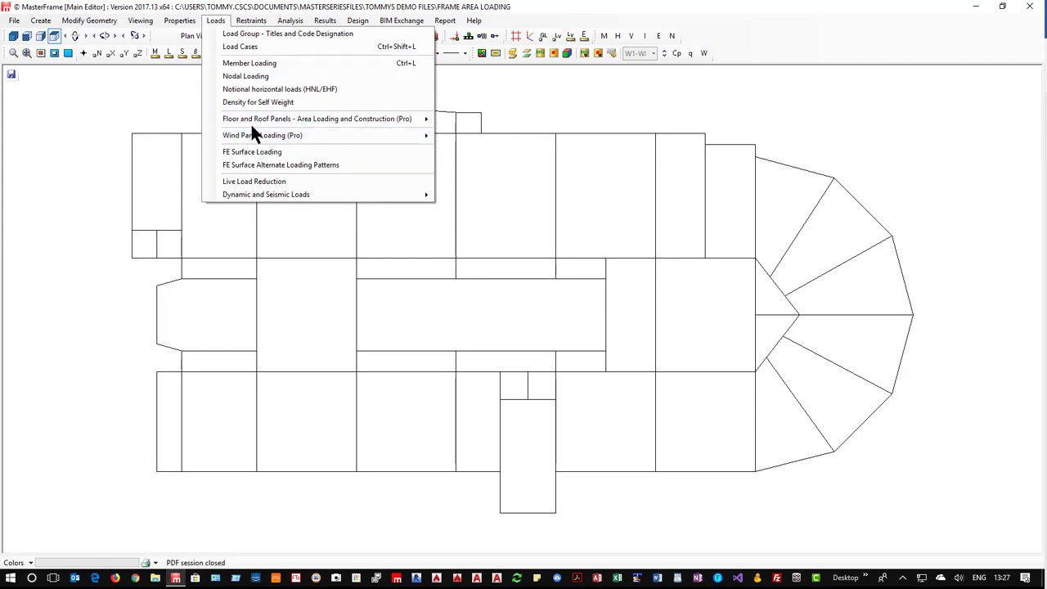
{"action": "mouse_move", "coordinate": [391, 121]}
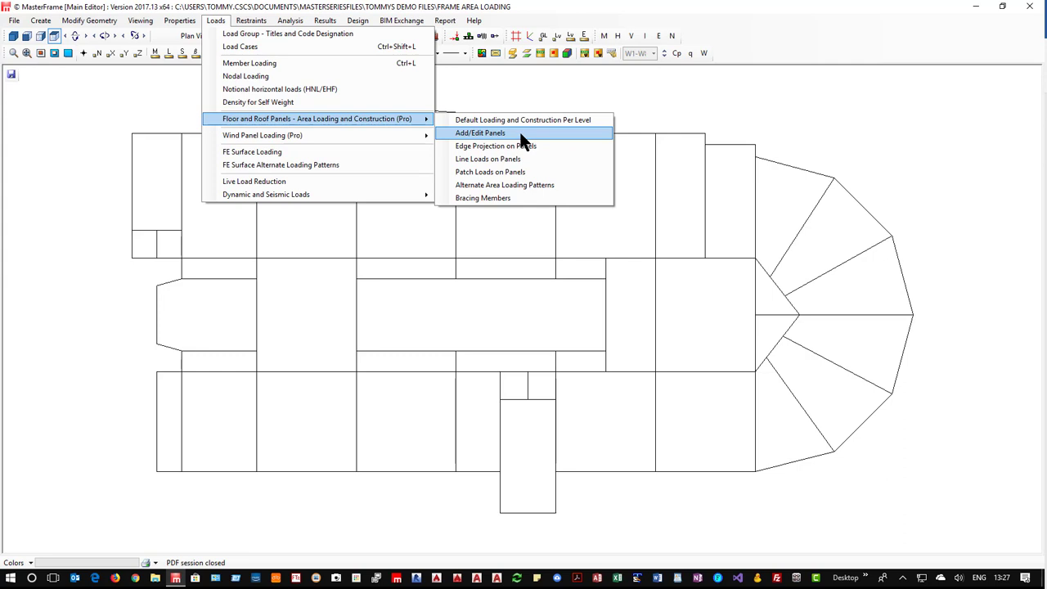
{"action": "left_click", "coordinate": [520, 134]}
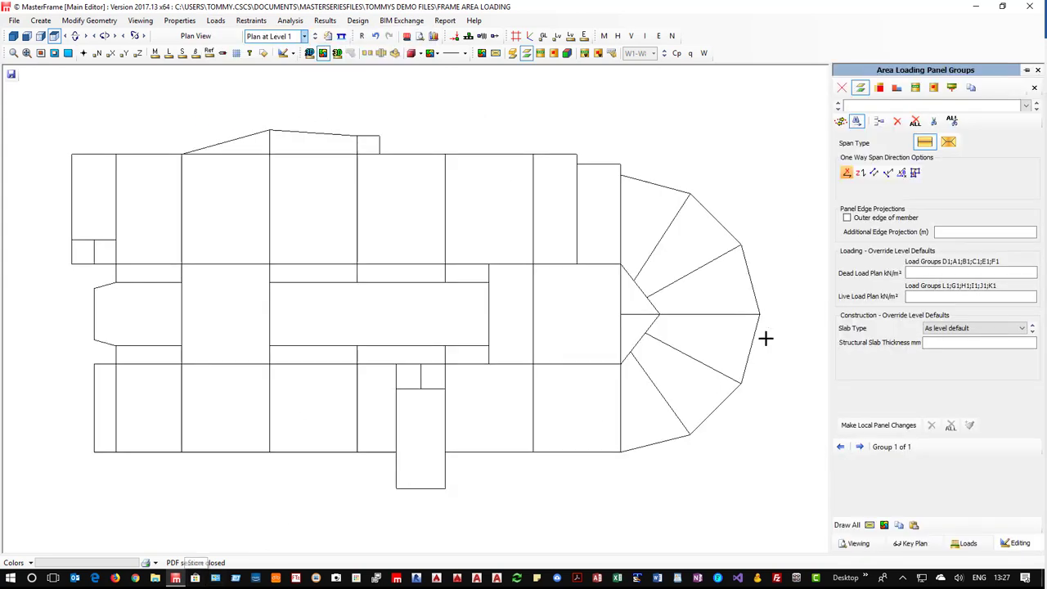
{"action": "left_click", "coordinate": [857, 103]}
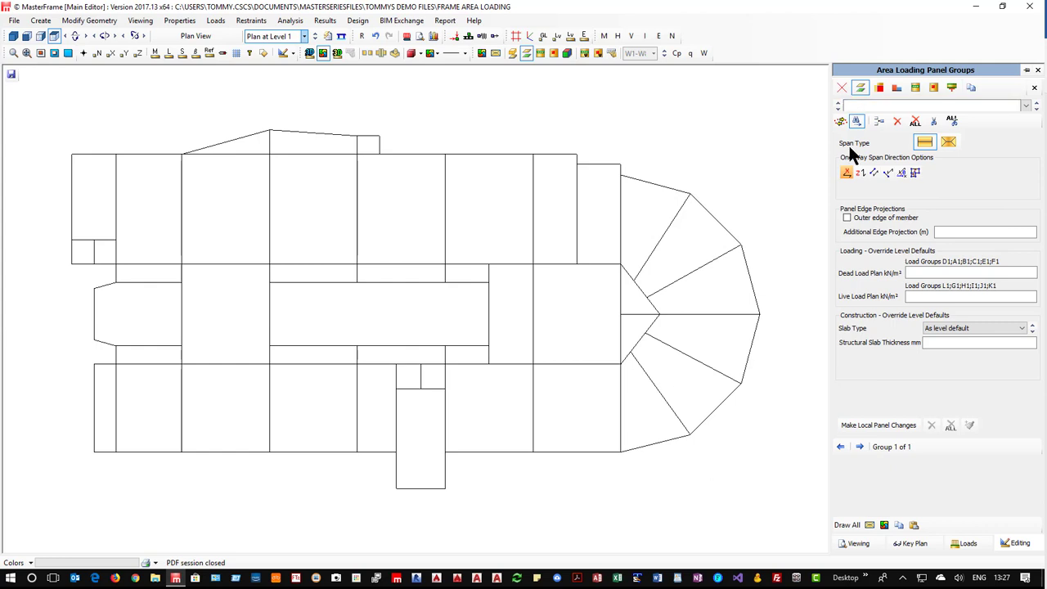
{"action": "type", "text": "First Floor"}
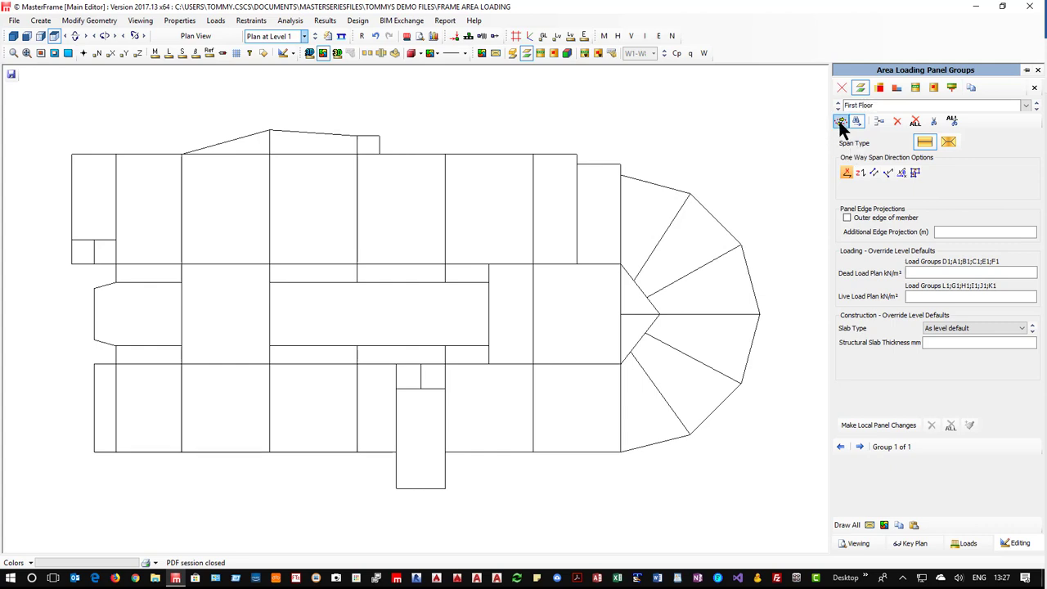
- Add all Level 1 panels to the First Floor group, leaving out the large central void
{"action": "left_click", "coordinate": [842, 121]}
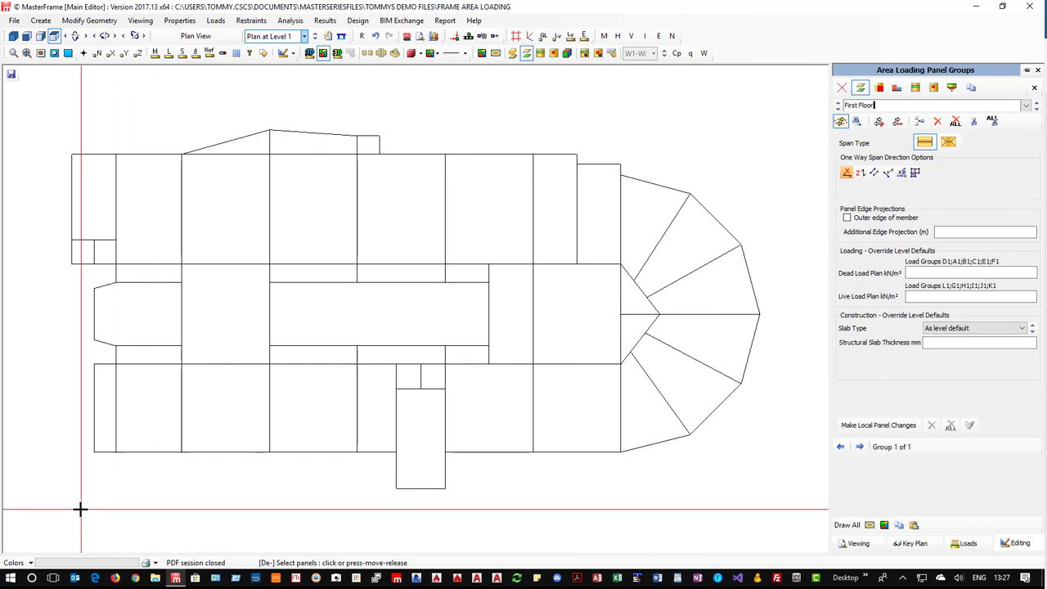
{"action": "left_click_drag", "start_coordinate": [52, 516], "coordinate": [776, 107]}
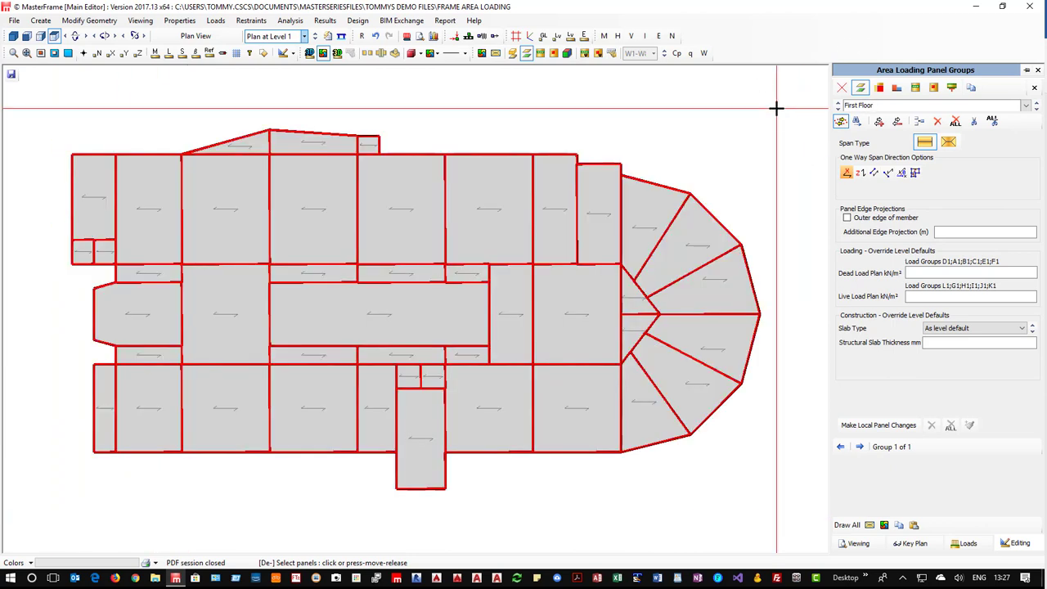
{"action": "left_click", "coordinate": [385, 316]}
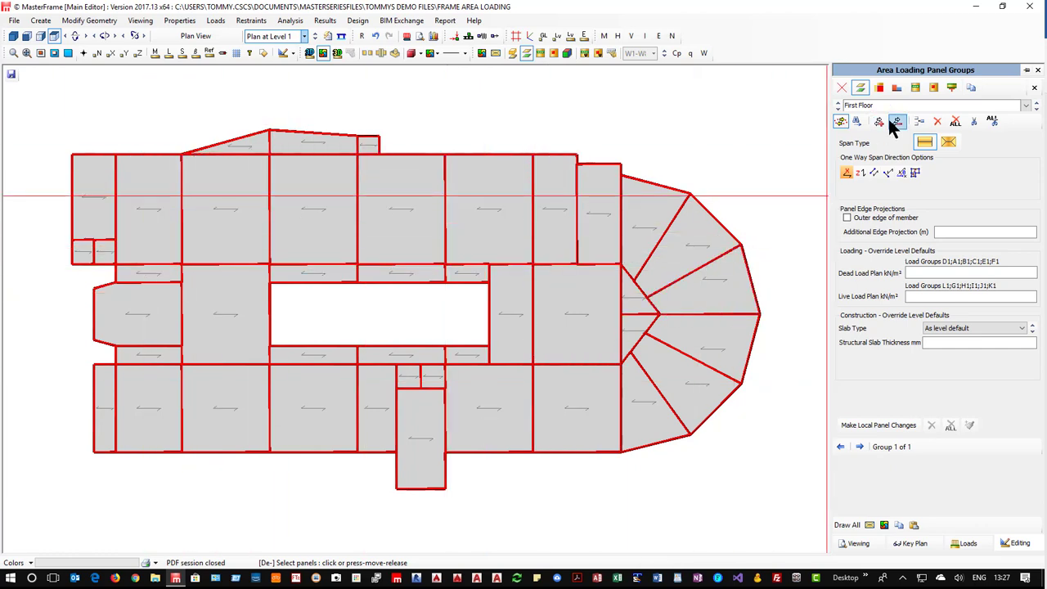
- Try the Z and automatic one-way span directions on the First Floor panels, and return them to the X direction
{"action": "left_click", "coordinate": [860, 173]}
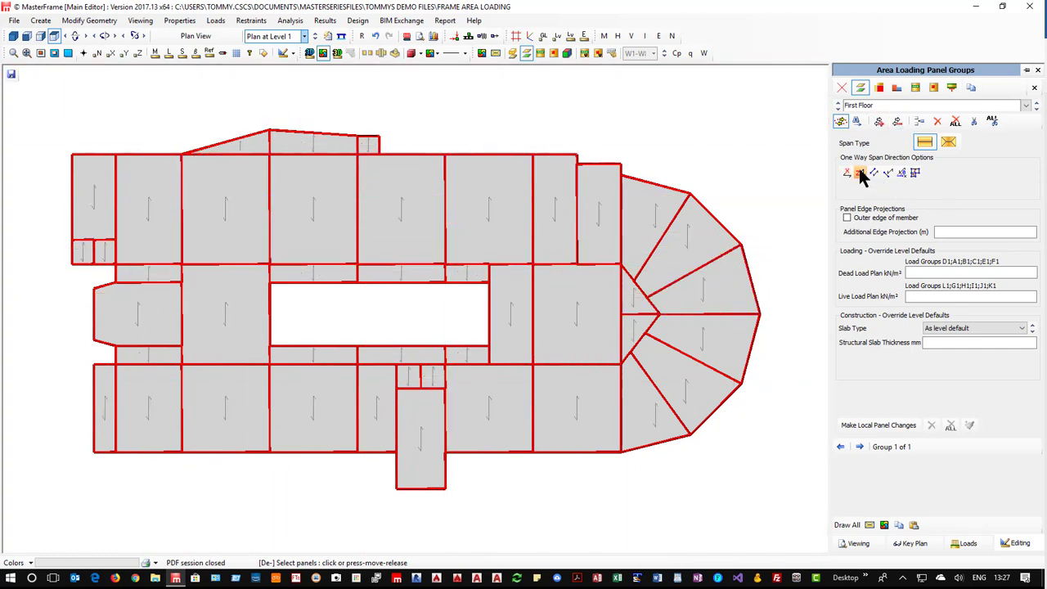
{"action": "left_click", "coordinate": [847, 172]}
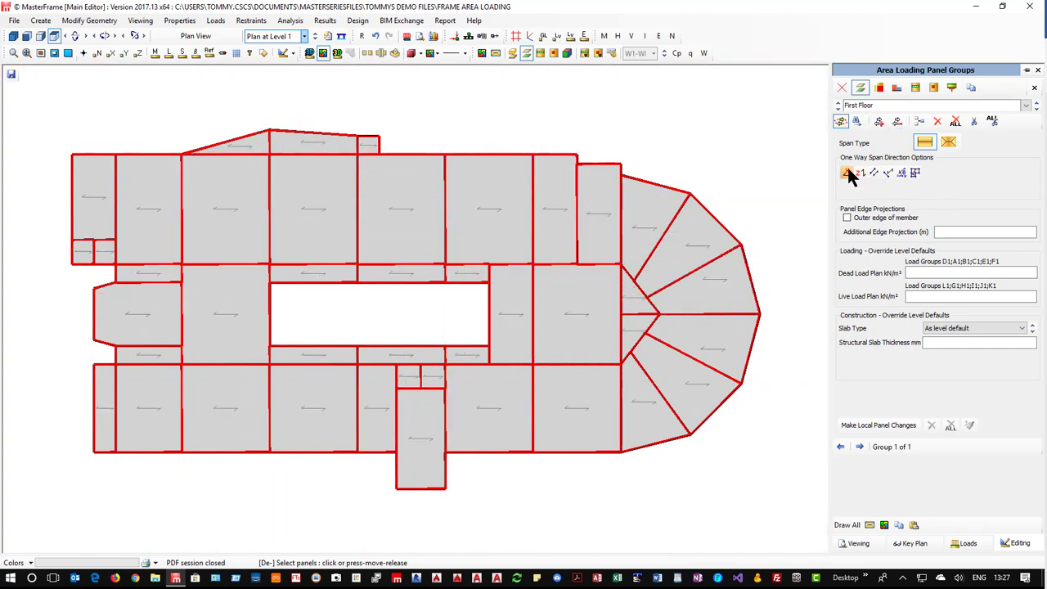
{"action": "left_click", "coordinate": [916, 172]}
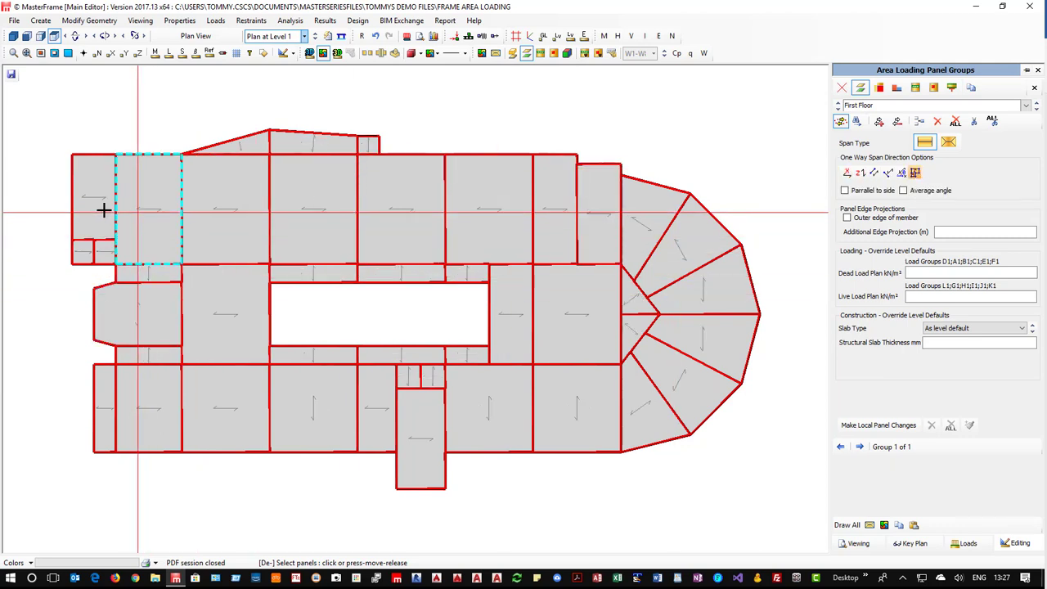
{"action": "left_click", "coordinate": [859, 173]}
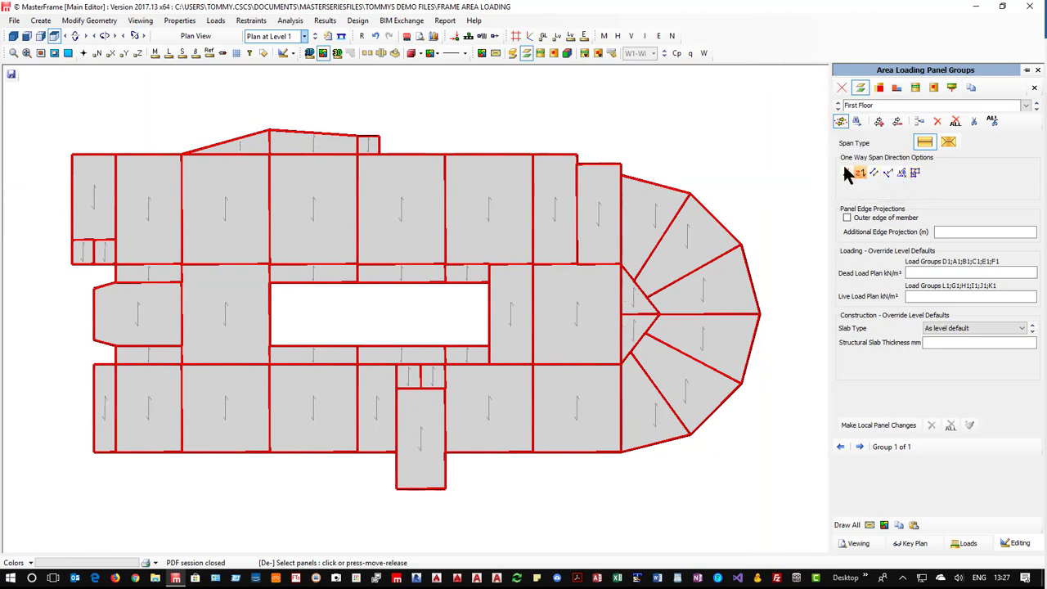
{"action": "left_click", "coordinate": [847, 168]}
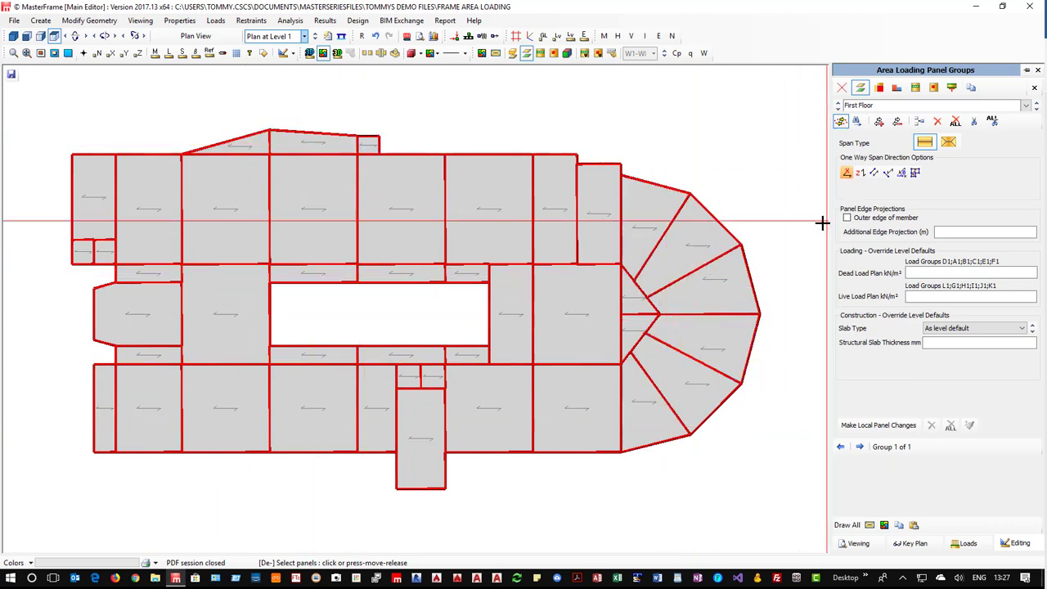
- Try the outer edge of member option and a 0.5 m additional edge projection, and clear both settings
{"action": "left_click", "coordinate": [848, 217]}
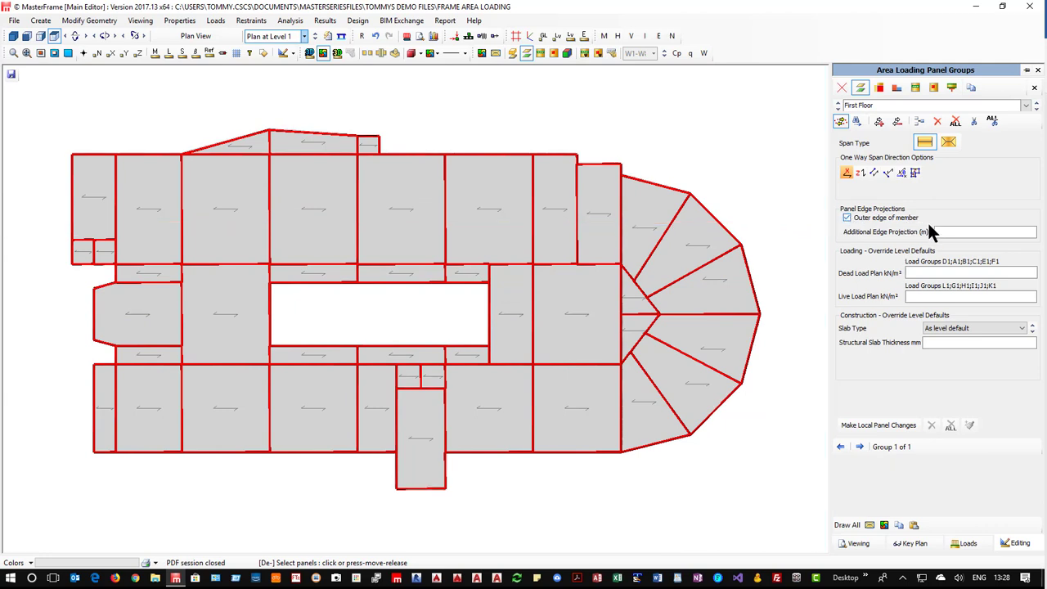
{"action": "left_click", "coordinate": [941, 232]}
{"action": "left_click", "coordinate": [855, 218]}
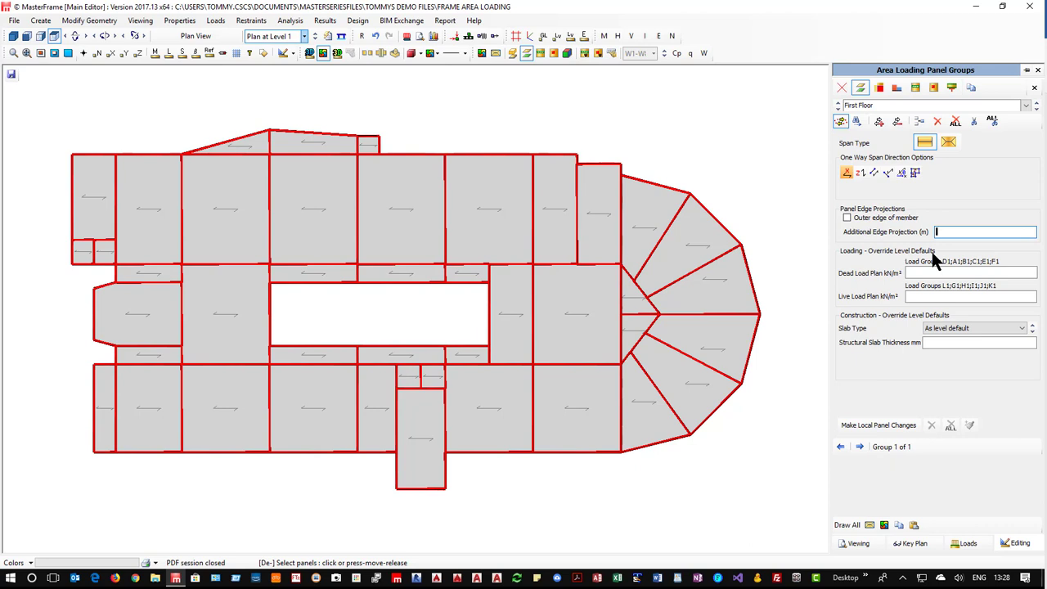
{"action": "type", "text": ".5"}
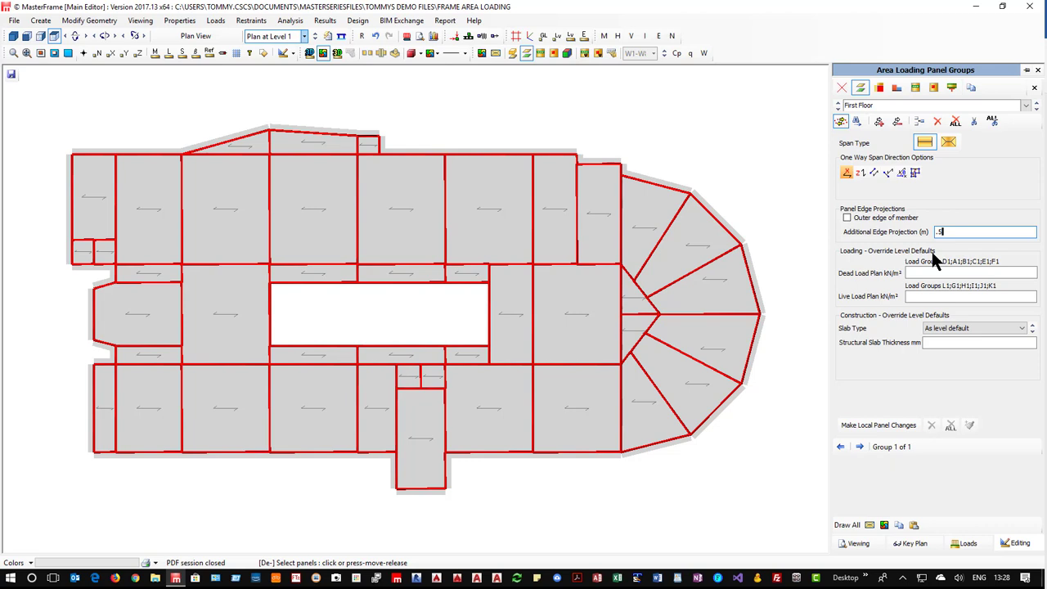
{"action": "left_click", "coordinate": [847, 220]}
{"action": "double_click", "coordinate": [941, 232]}
{"action": "key", "text": "BackSpace"}
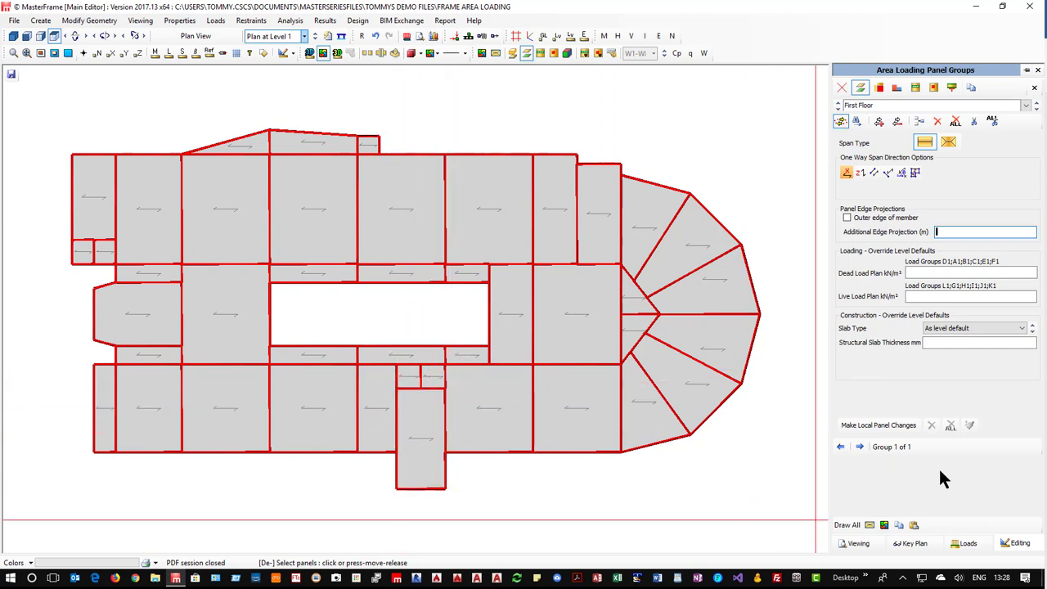
- Take the western bays' panels out of the First Floor group and add them back, keeping the central void excluded
{"action": "left_click", "coordinate": [946, 298]}
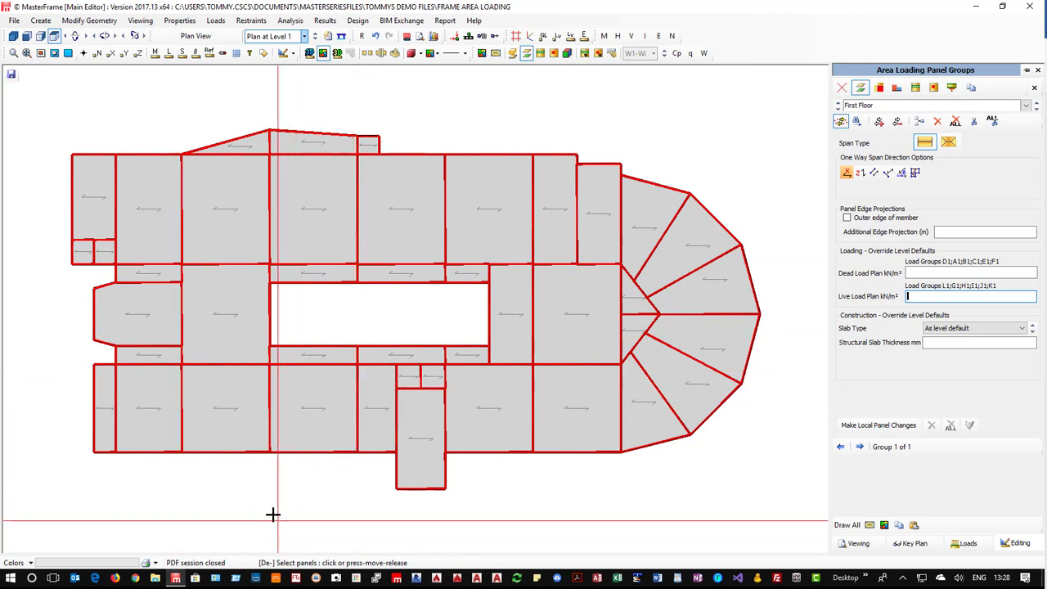
{"action": "left_click_drag", "start_coordinate": [271, 483], "coordinate": [17, 107]}
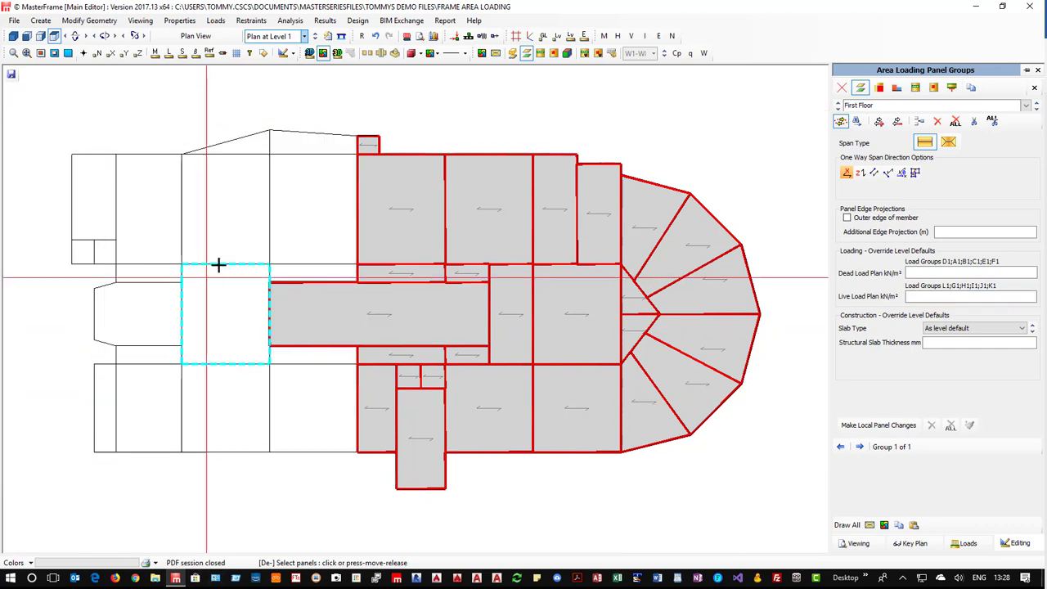
{"action": "left_click", "coordinate": [314, 147]}
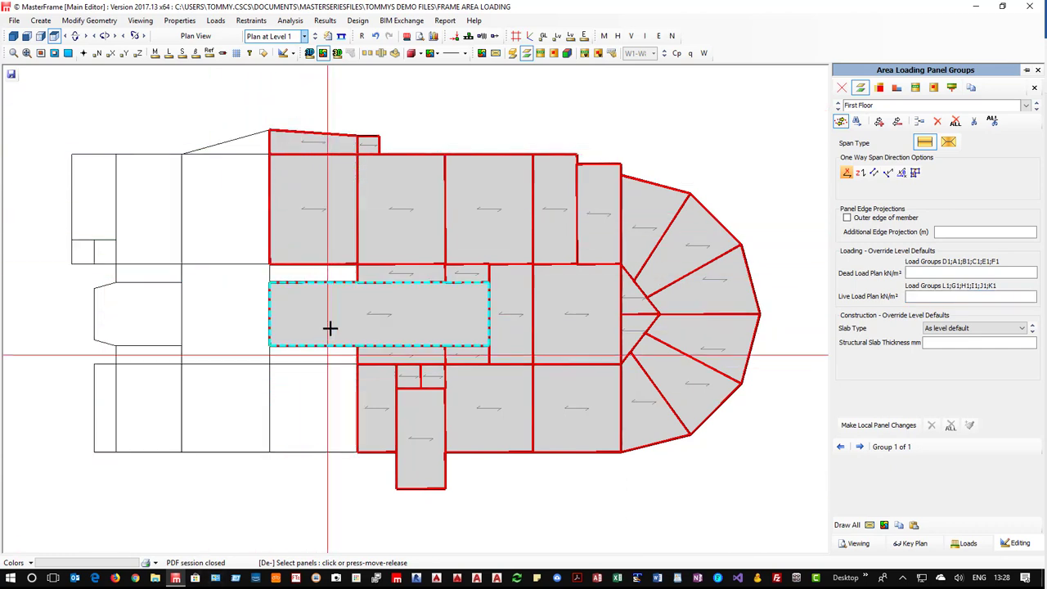
{"action": "left_click", "coordinate": [301, 272]}
{"action": "left_click", "coordinate": [303, 297]}
{"action": "left_click", "coordinate": [303, 354]}
{"action": "left_click", "coordinate": [301, 391]}
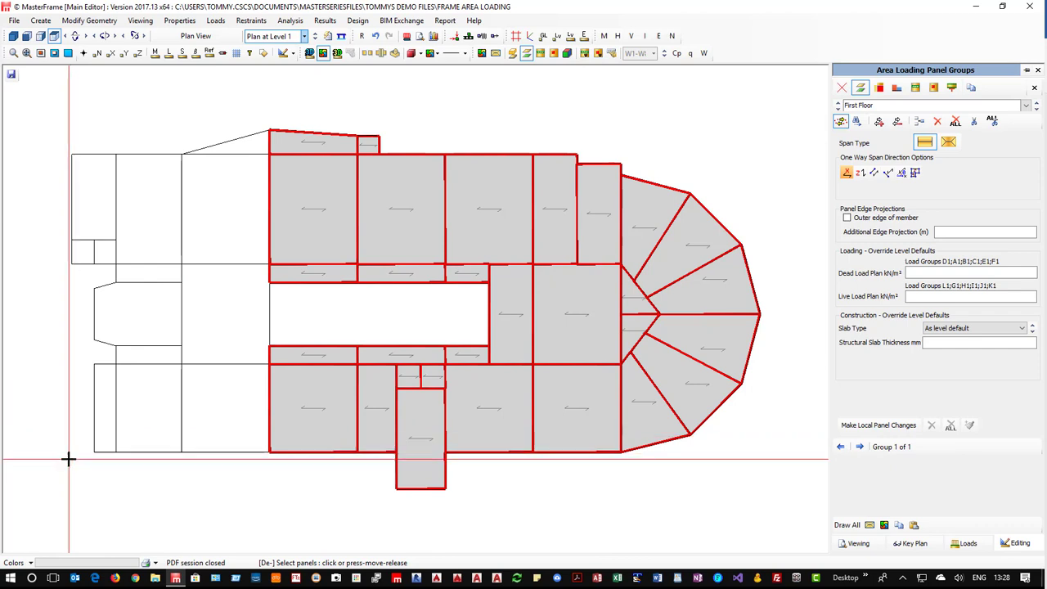
{"action": "left_click_drag", "start_coordinate": [74, 472], "coordinate": [251, 112]}
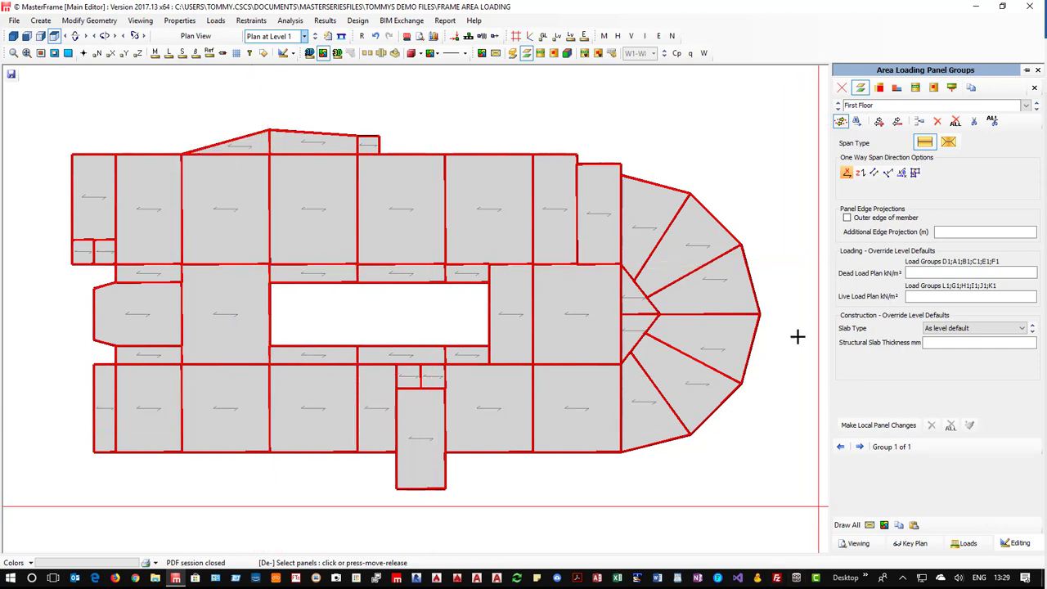
- Apply a local span change to the small panel south of the void's east end, setting it one-way in the Z direction
{"action": "left_click", "coordinate": [860, 424]}
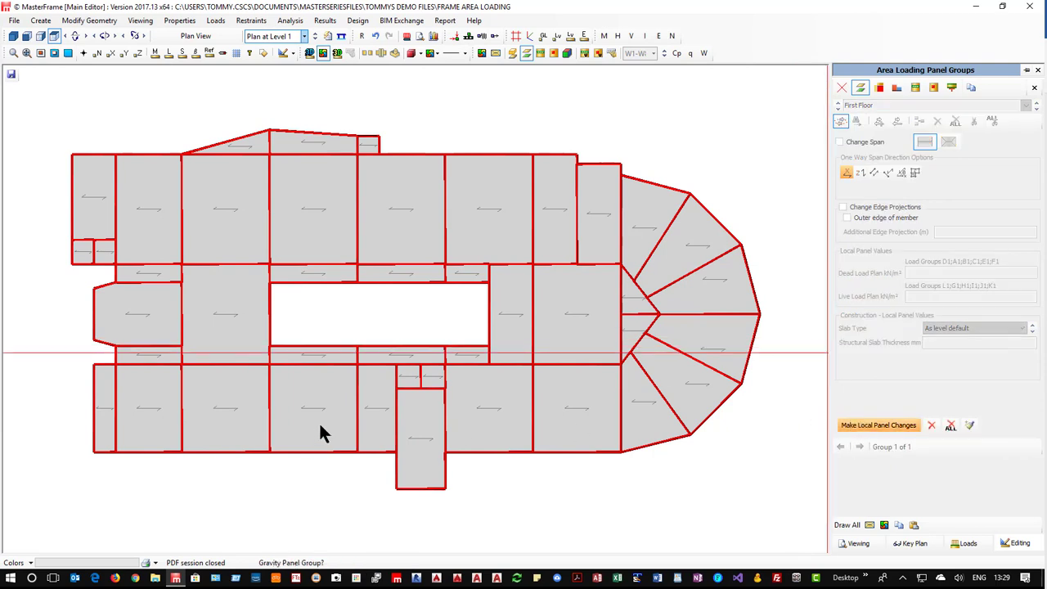
{"action": "left_click", "coordinate": [462, 356]}
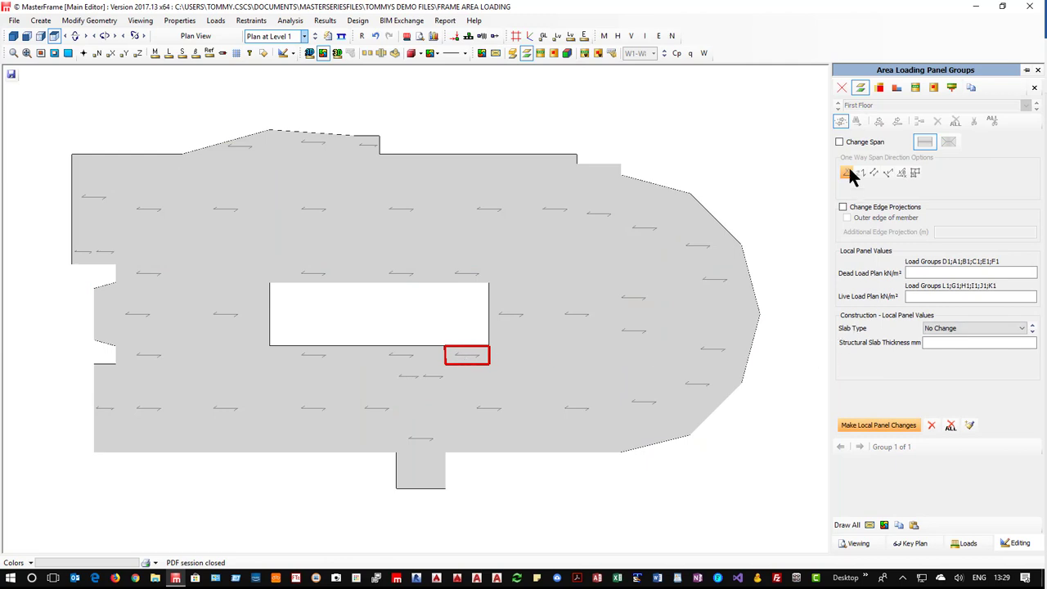
{"action": "left_click", "coordinate": [842, 142]}
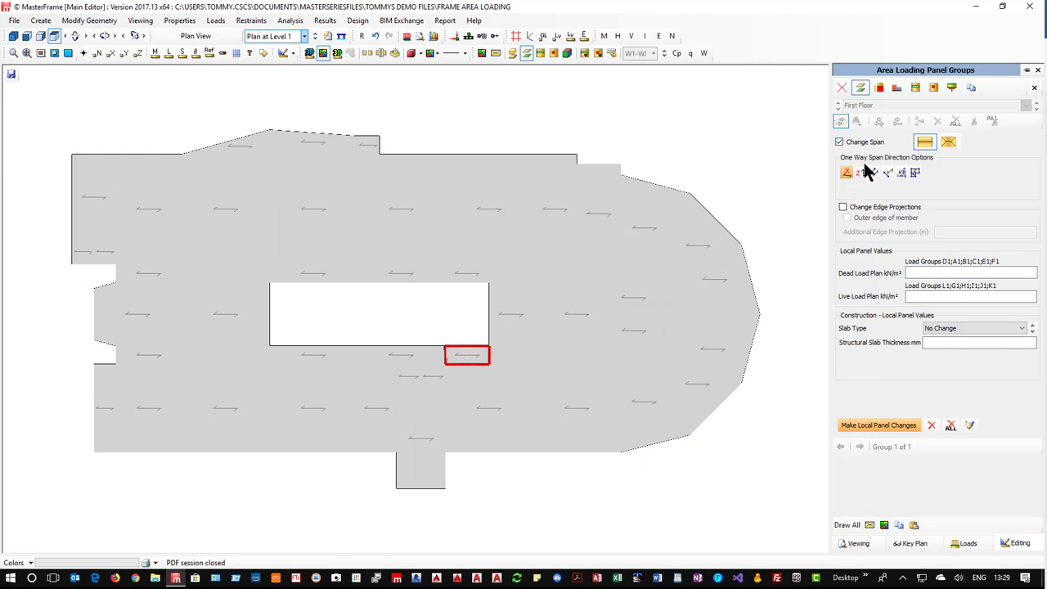
{"action": "left_click", "coordinate": [860, 172]}
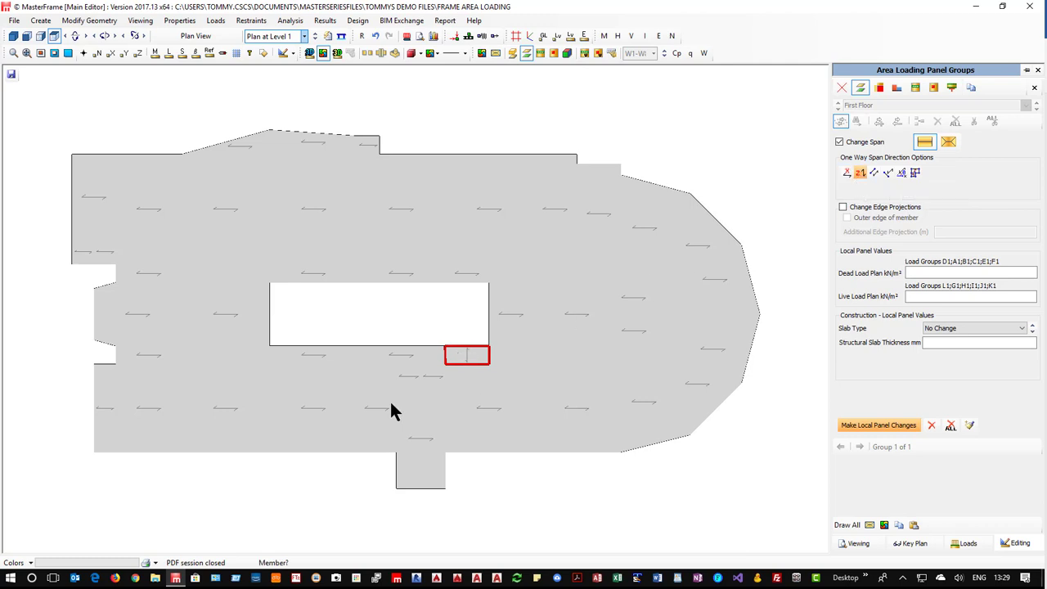
- Copy the Z span setting to the other narrow panels beside the void, in the west bays and along the projecting north edge, with 3D members shown
{"action": "left_click", "coordinate": [969, 425]}
{"action": "left_click", "coordinate": [309, 54]}
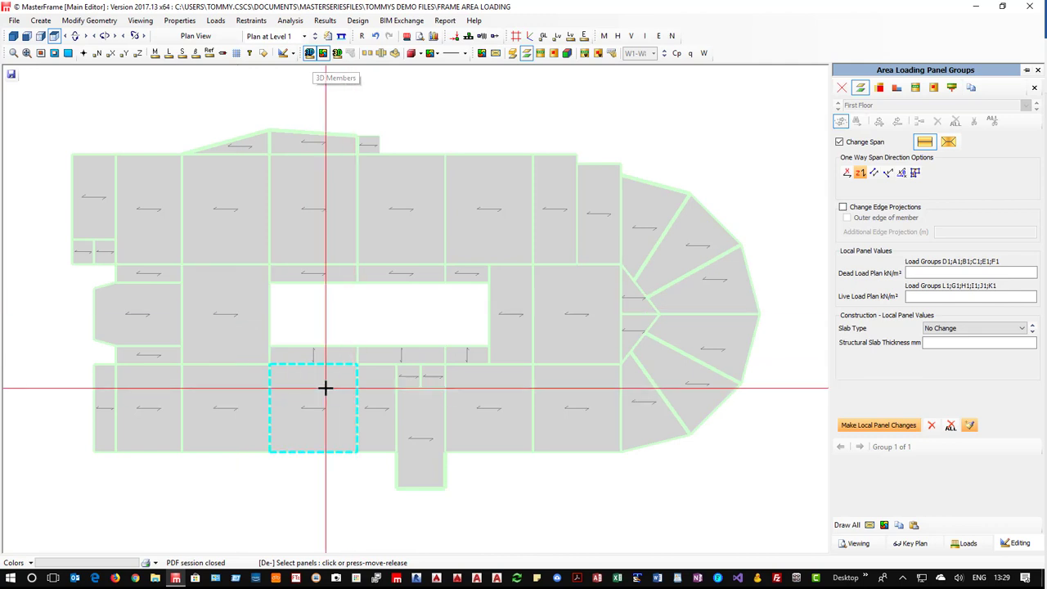
{"action": "left_click", "coordinate": [335, 274]}
{"action": "left_click", "coordinate": [377, 274]}
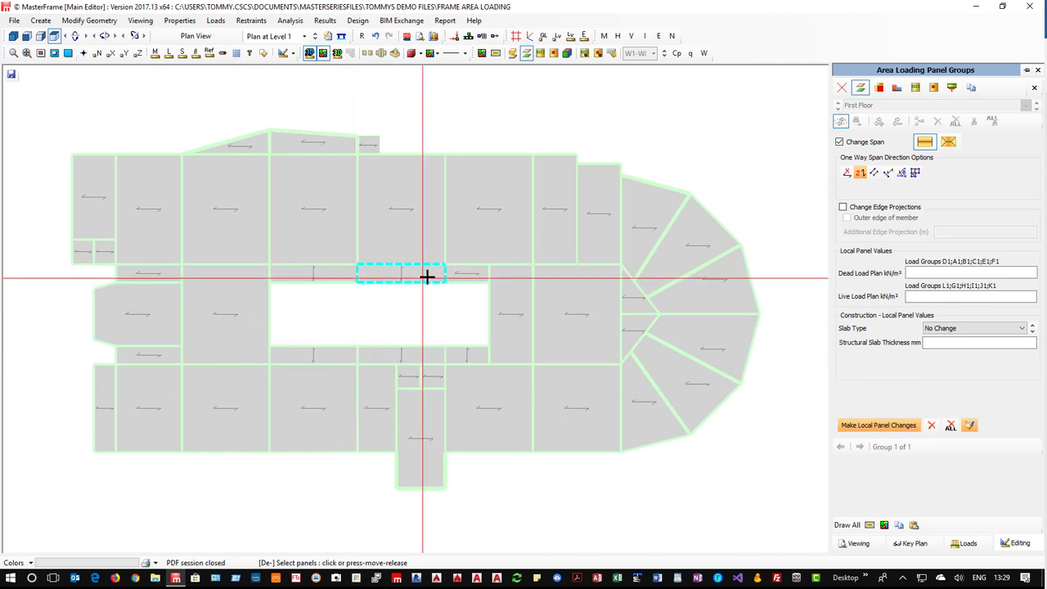
{"action": "left_click", "coordinate": [470, 278]}
{"action": "left_click", "coordinate": [367, 144]}
{"action": "left_click", "coordinate": [325, 145]}
{"action": "left_click", "coordinate": [234, 148]}
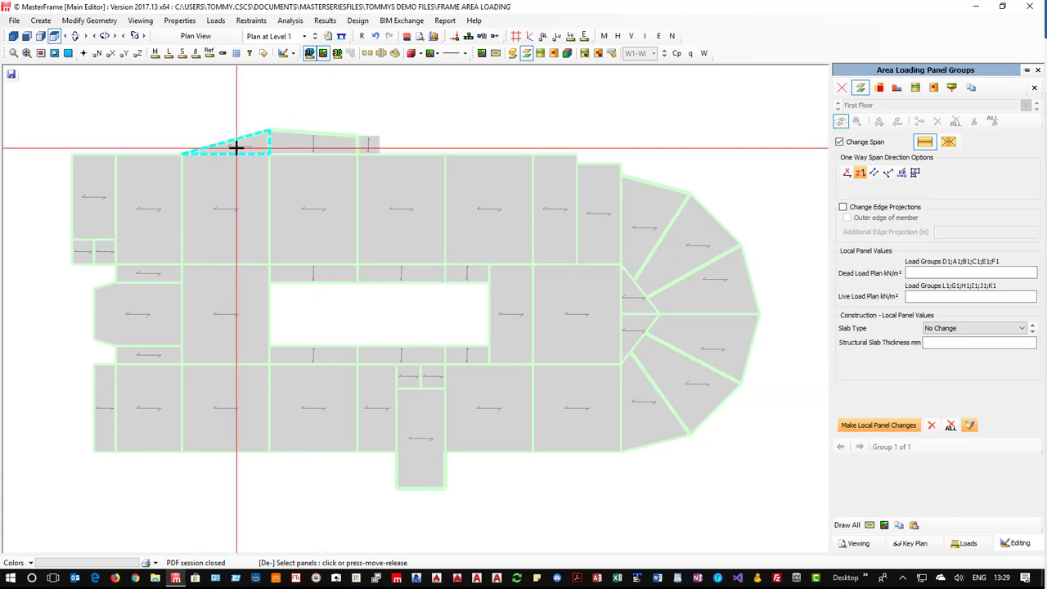
{"action": "left_click", "coordinate": [146, 354]}
{"action": "left_click", "coordinate": [146, 277]}
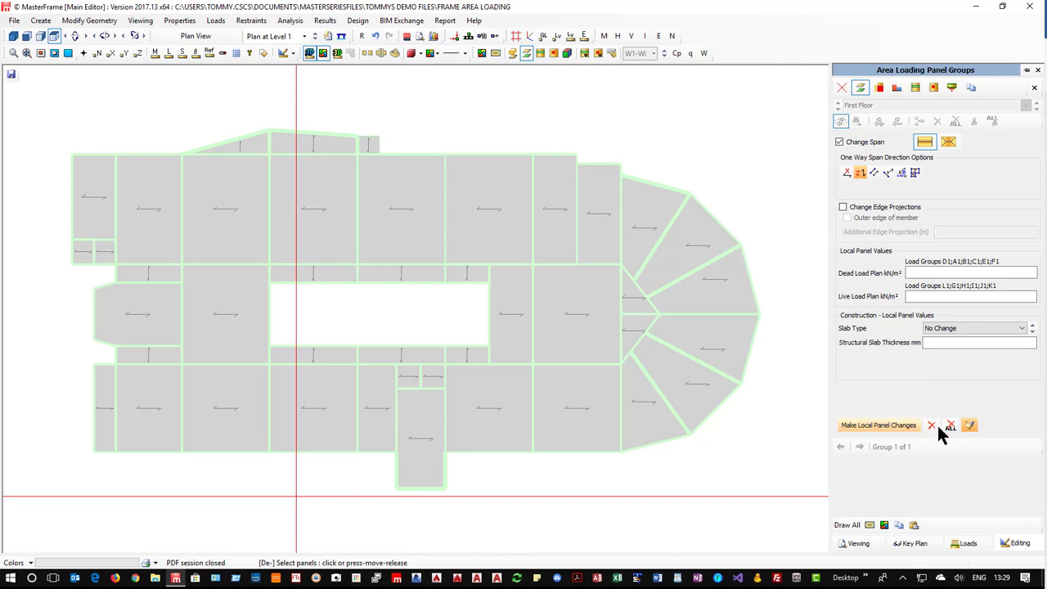
{"action": "left_click", "coordinate": [968, 426]}
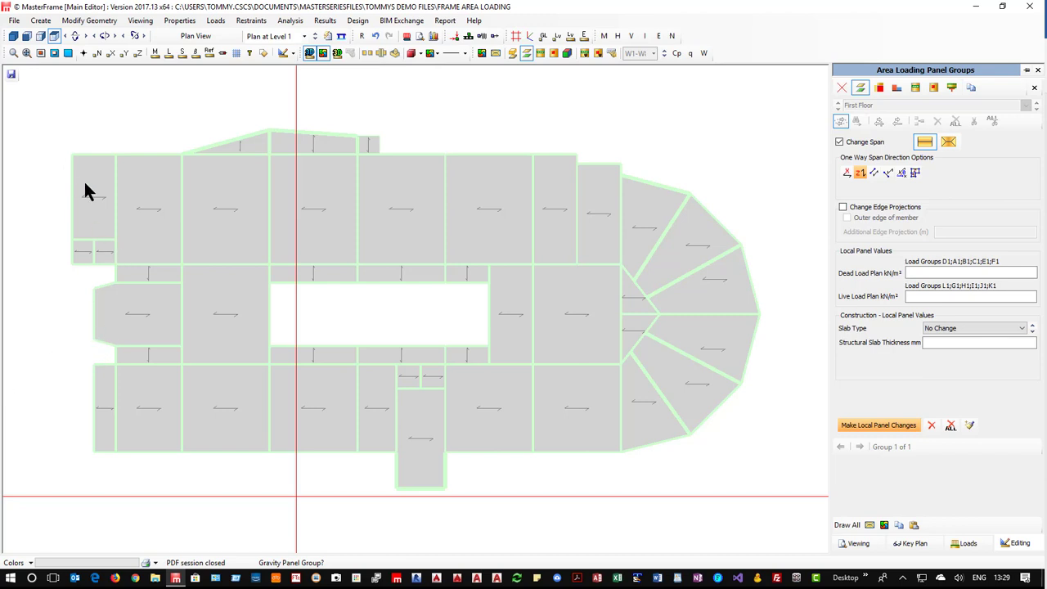
- Set a local live load of 6 kN/m² on the large north-west corner panel, hide the 3D members and colour the panels
{"action": "left_click", "coordinate": [98, 205]}
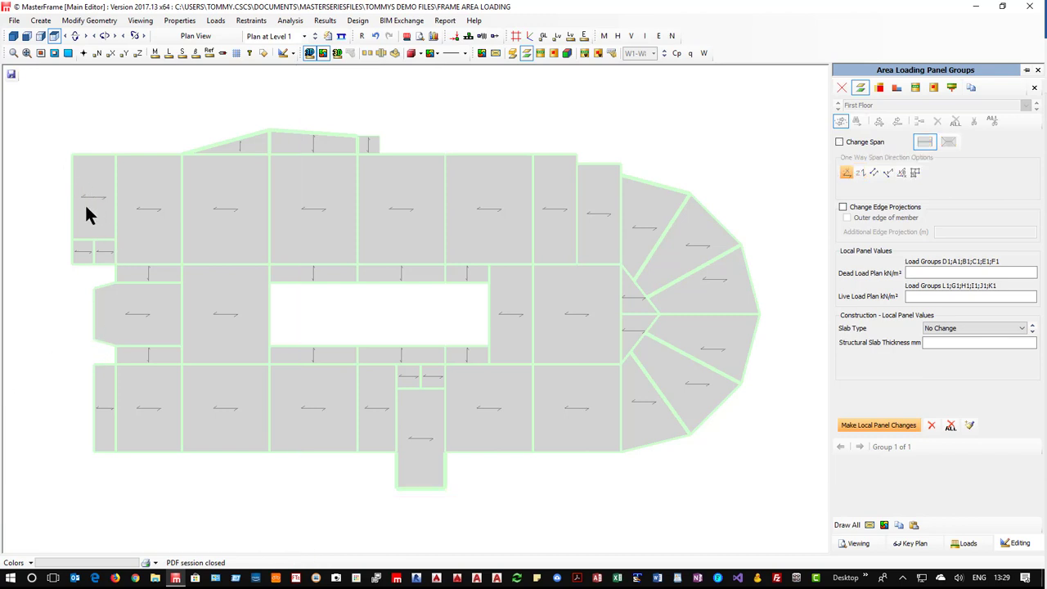
{"action": "left_click", "coordinate": [872, 428]}
{"action": "left_click", "coordinate": [865, 427]}
{"action": "left_click", "coordinate": [313, 54]}
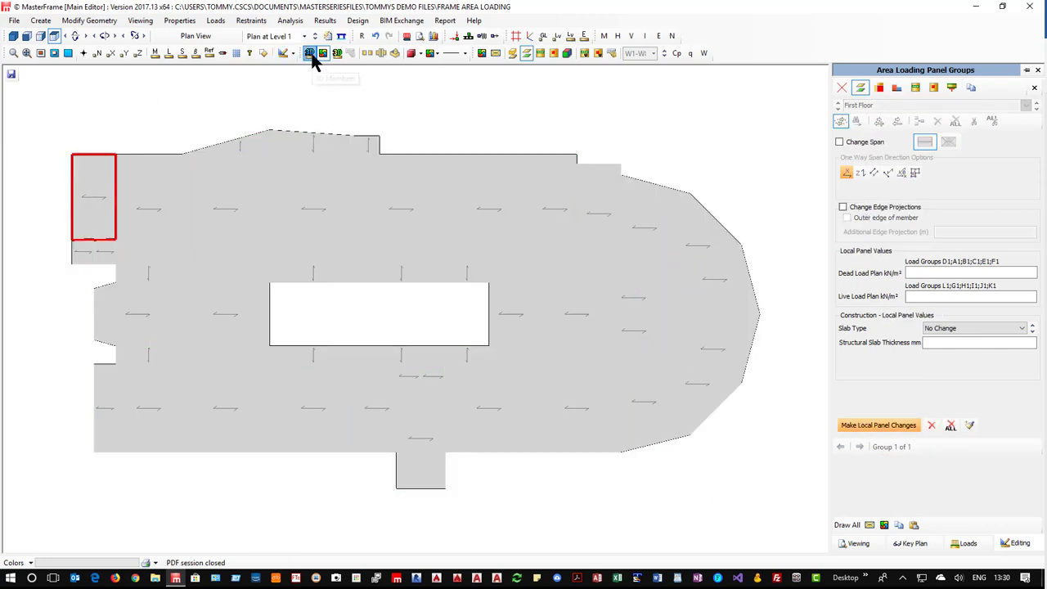
{"action": "left_click", "coordinate": [910, 296]}
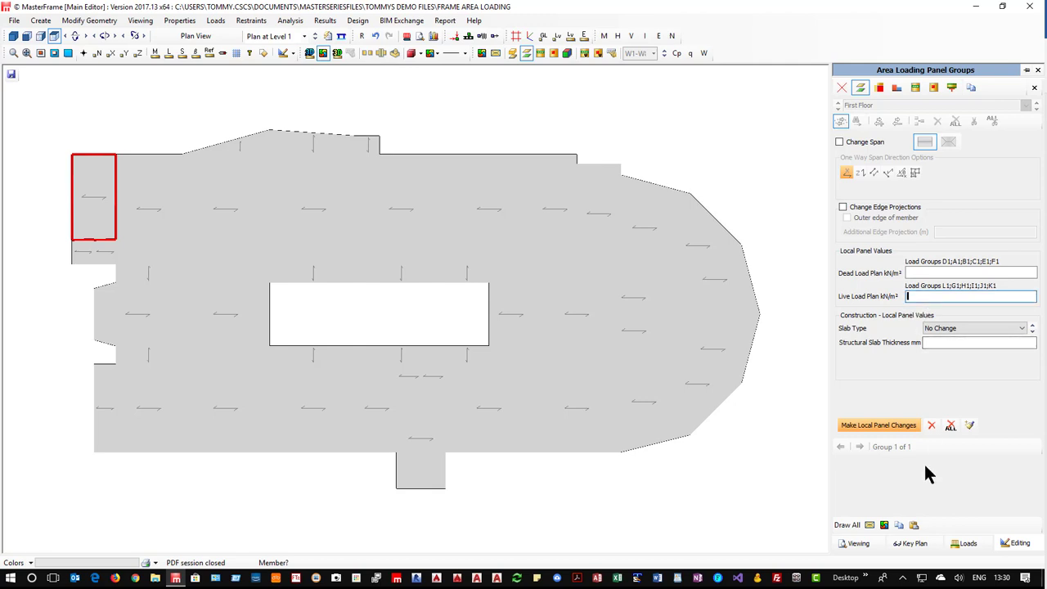
{"action": "type", "text": "6"}
{"action": "left_click", "coordinate": [870, 525]}
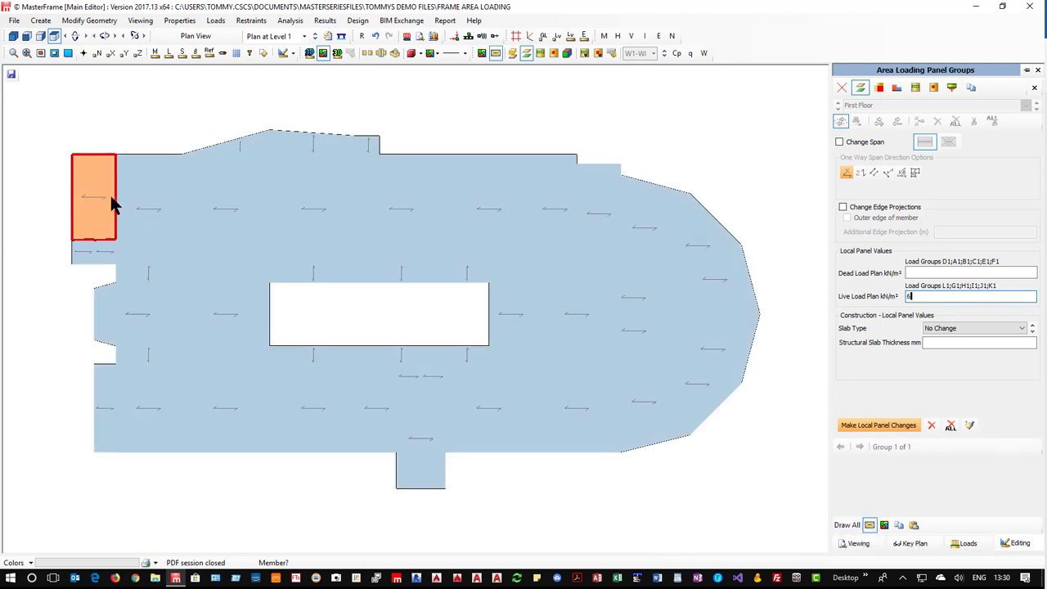
- Set the south-east wedge panel to span perpendicular to member 85 and copy the setting to the adjacent wedge towards the east tip
{"action": "left_click", "coordinate": [332, 56]}
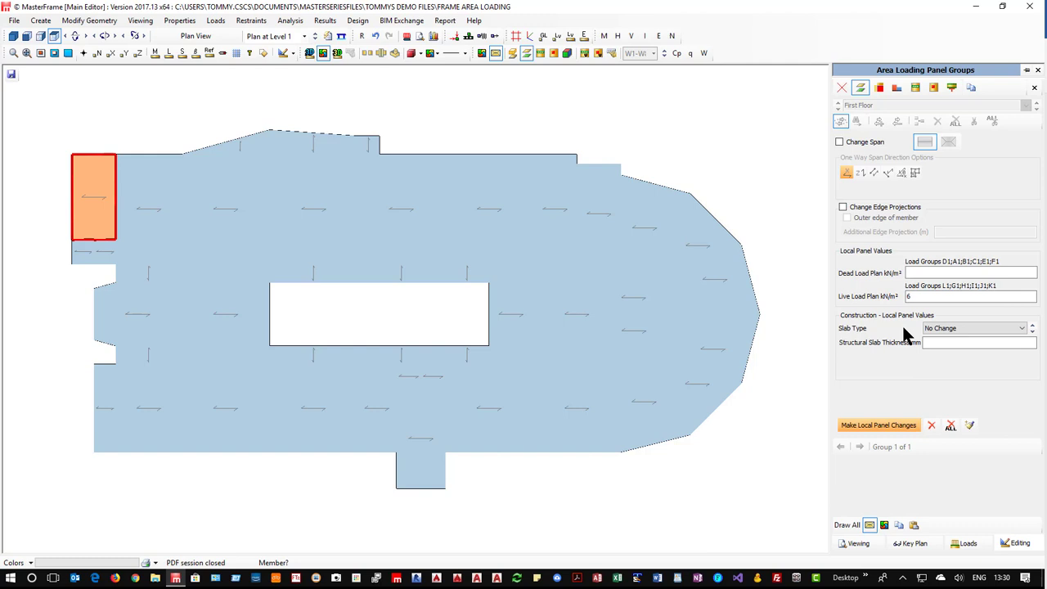
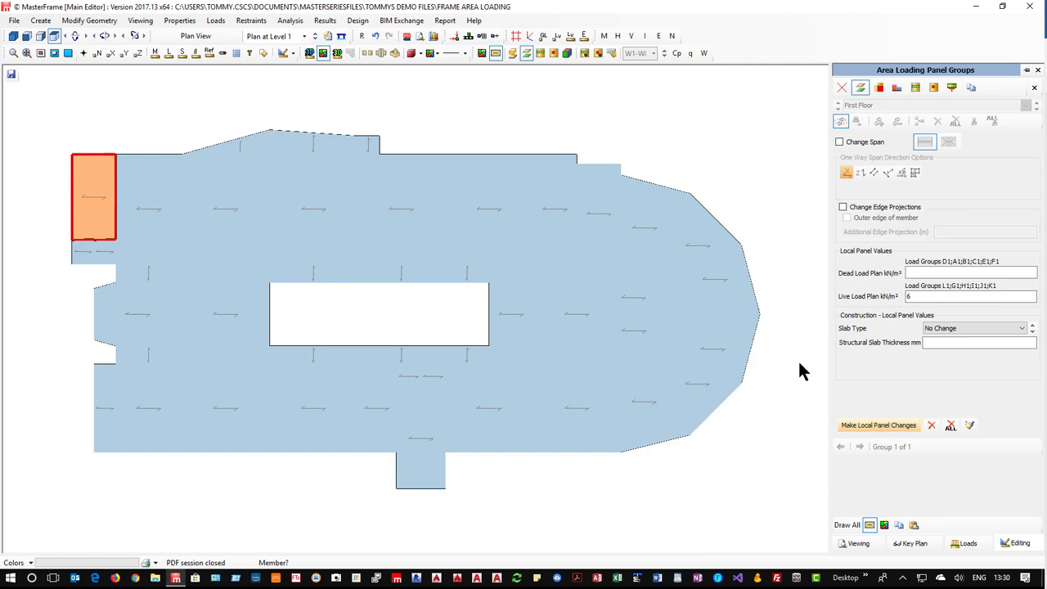
{"action": "left_click", "coordinate": [310, 52]}
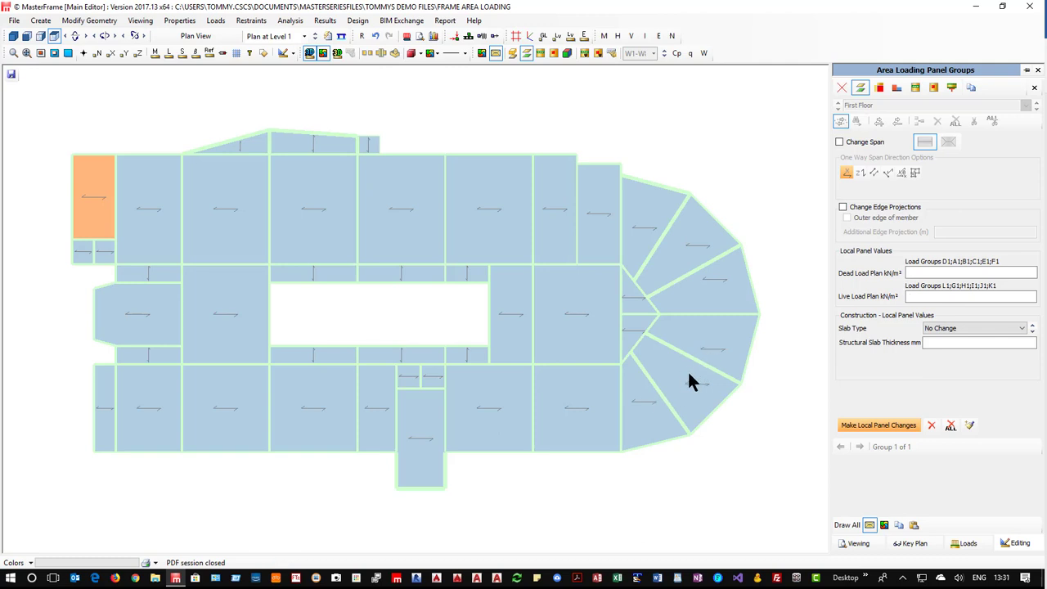
{"action": "left_click", "coordinate": [310, 54]}
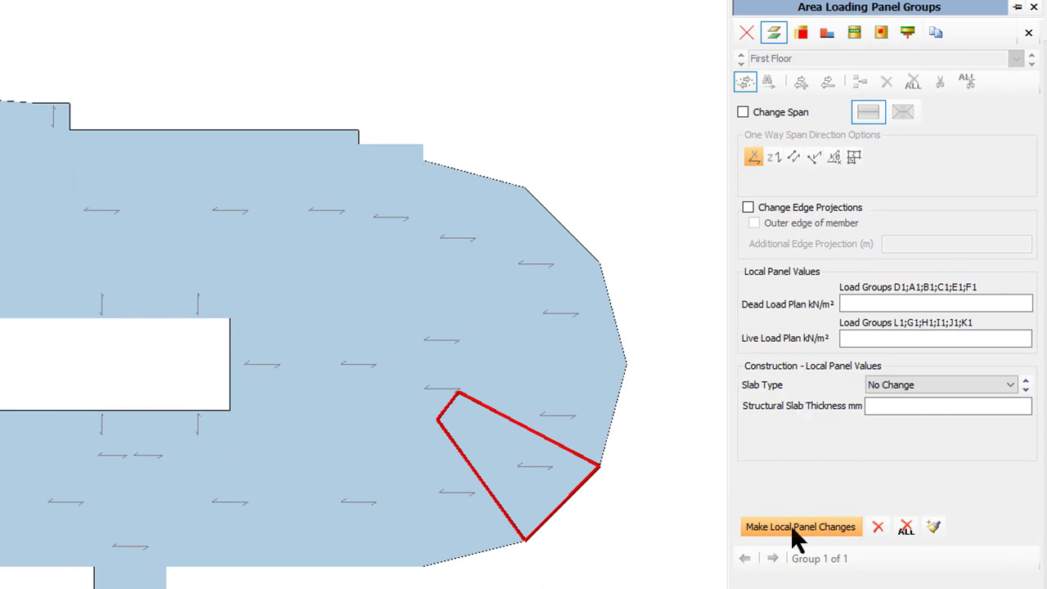
{"action": "left_click", "coordinate": [743, 112]}
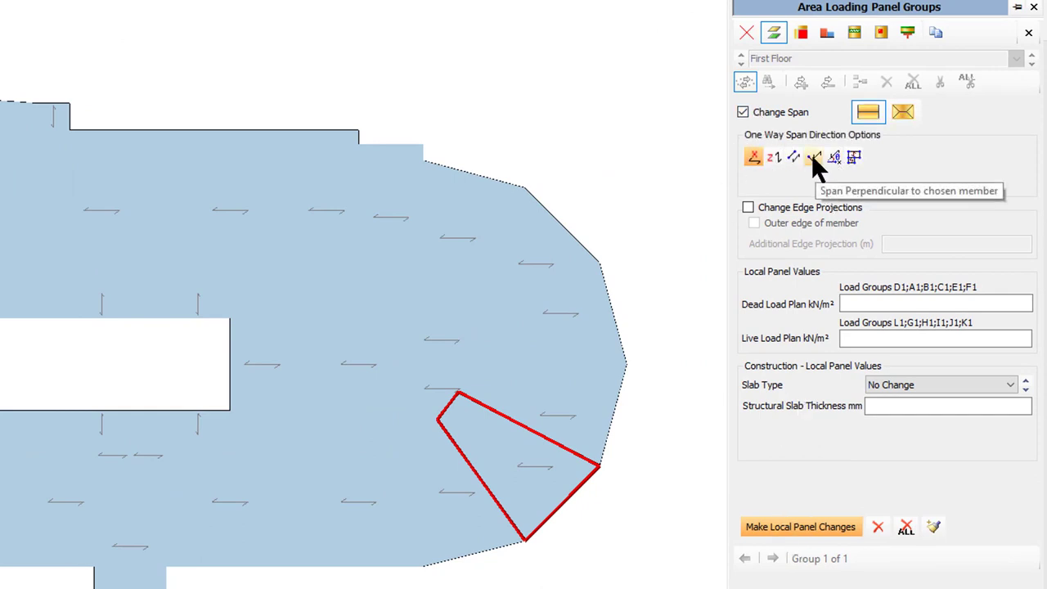
{"action": "left_click", "coordinate": [813, 157]}
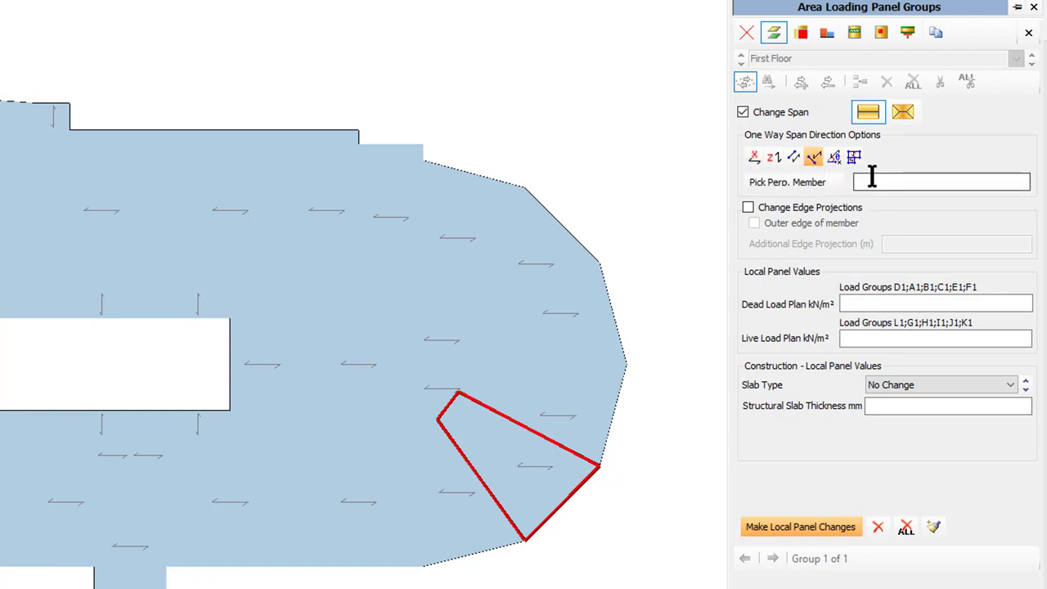
{"action": "left_click", "coordinate": [524, 425]}
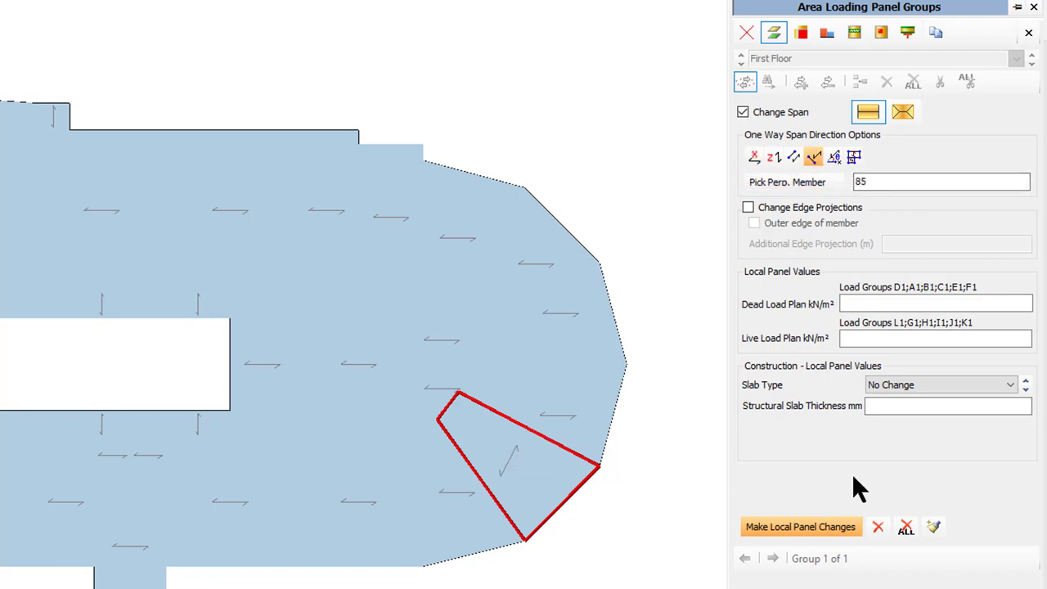
{"action": "left_click", "coordinate": [933, 527]}
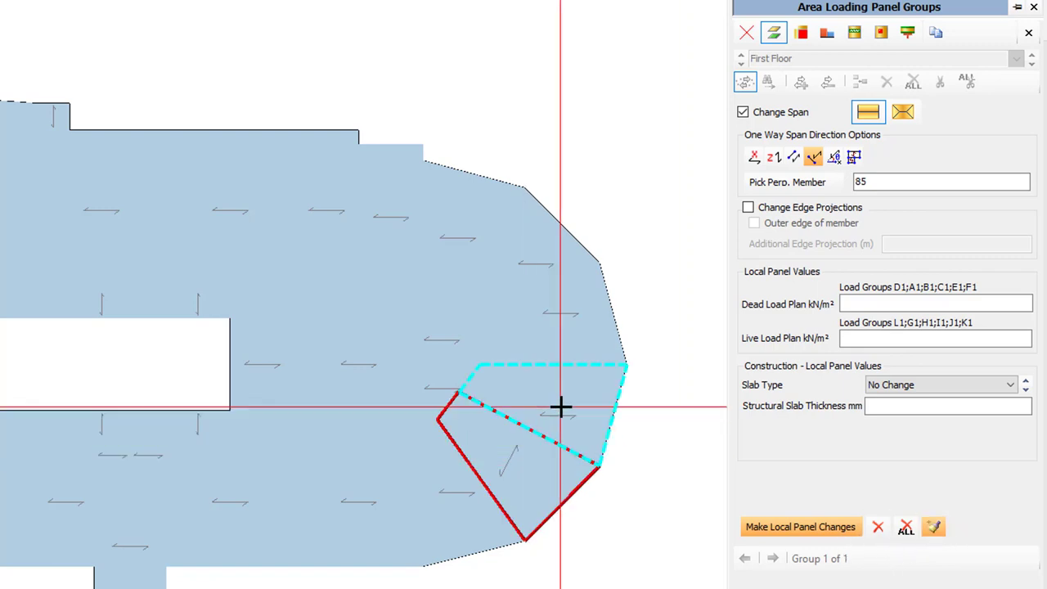
{"action": "left_click", "coordinate": [575, 404]}
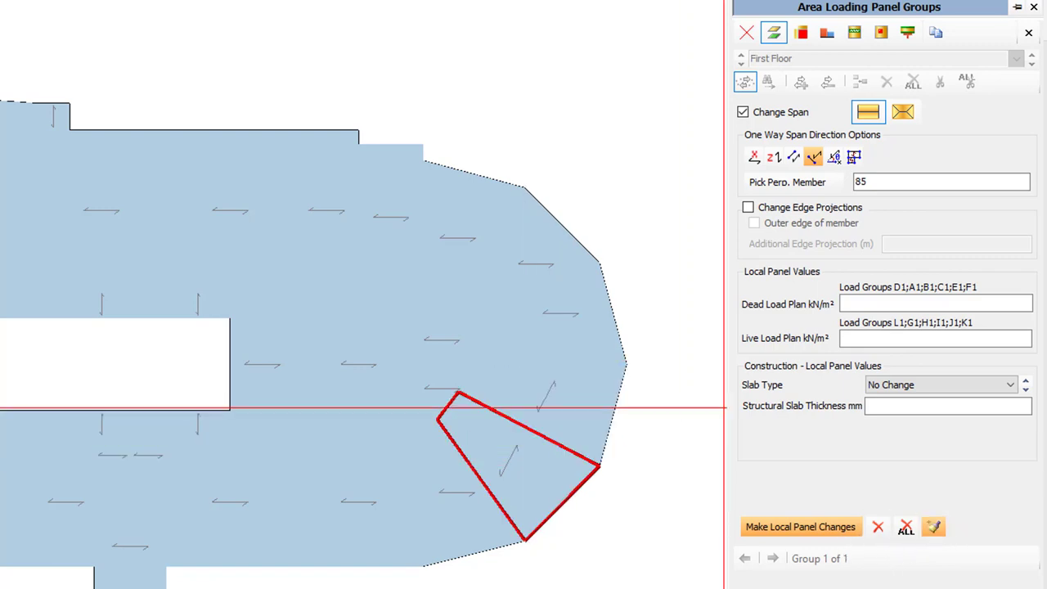
- Set the wedge panel just north of the east tip to span perpendicular to member 90 and copy the setting to the next wedge northward
{"action": "left_click", "coordinate": [542, 309]}
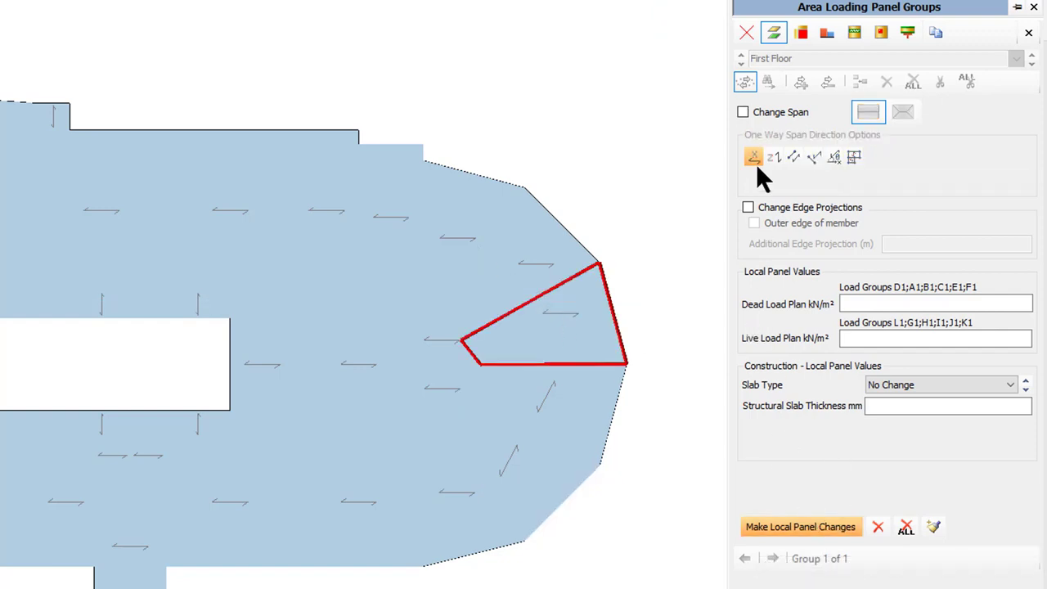
{"action": "left_click", "coordinate": [743, 111]}
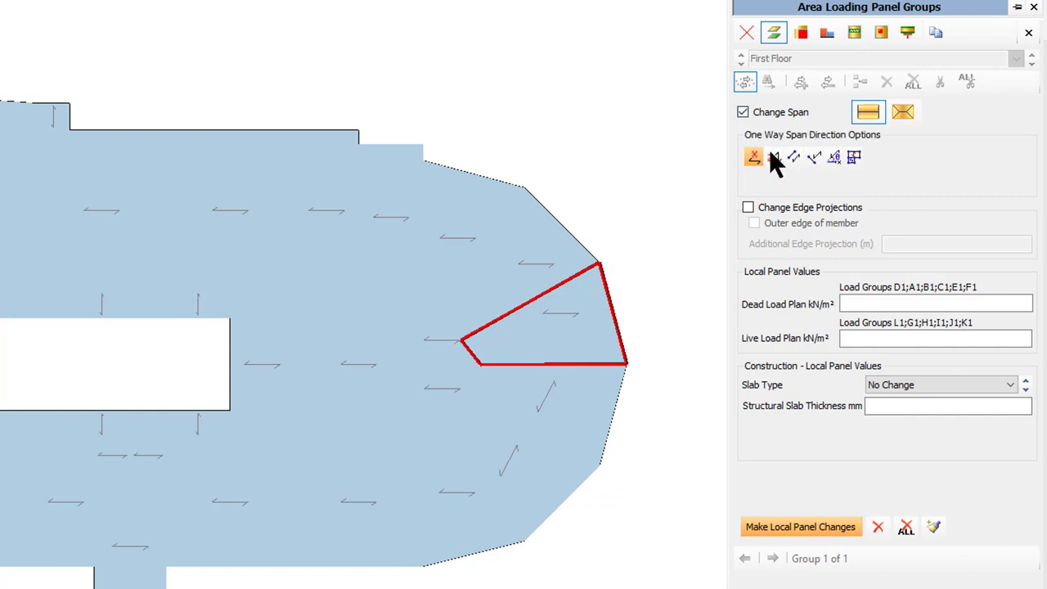
{"action": "left_click", "coordinate": [813, 158]}
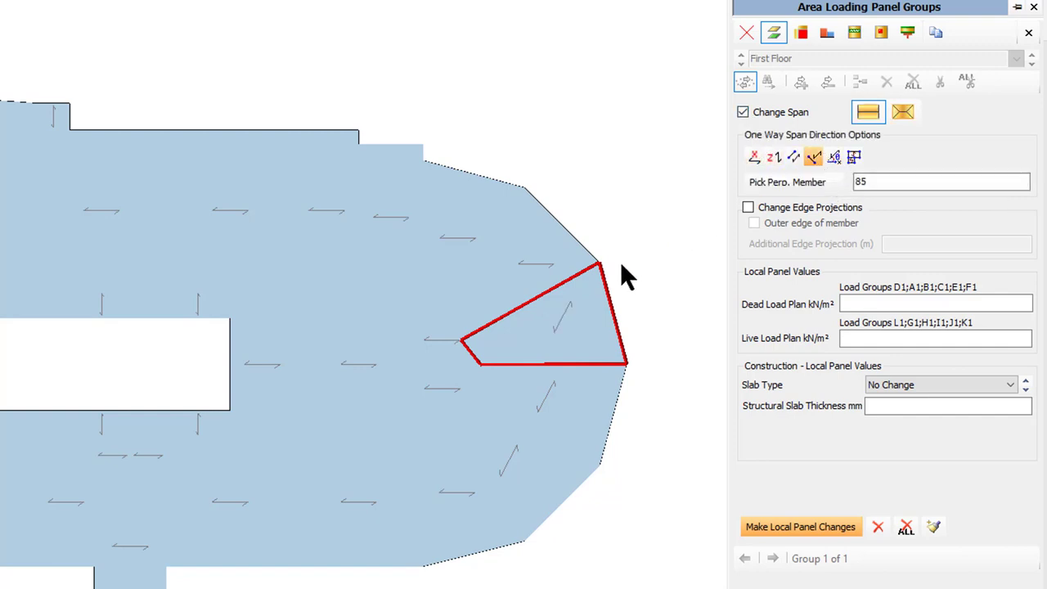
{"action": "left_click", "coordinate": [776, 178]}
{"action": "left_click", "coordinate": [532, 301]}
{"action": "left_click", "coordinate": [934, 528]}
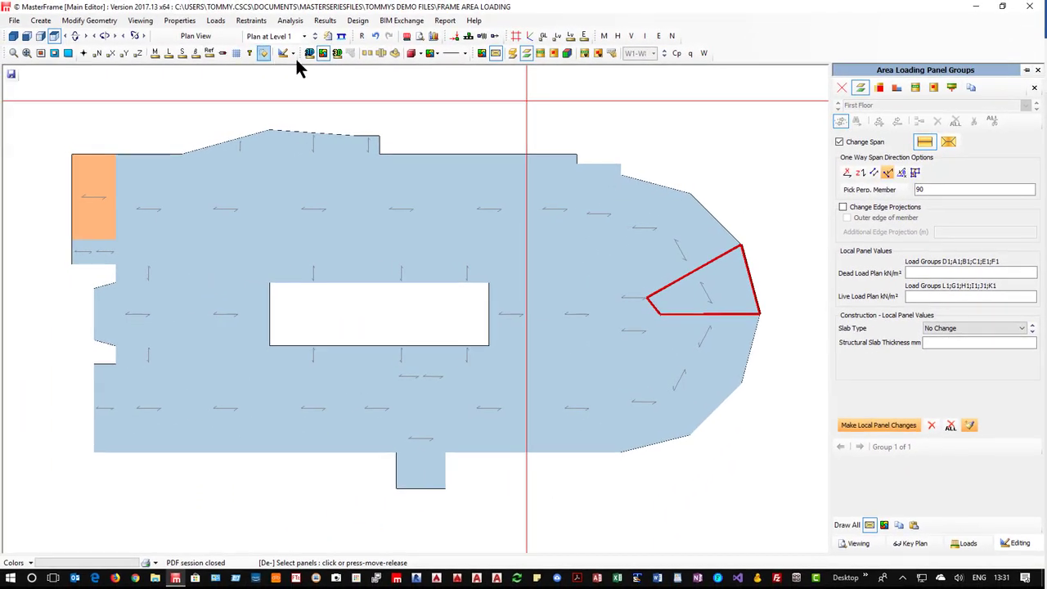
- Draw the members with thinner line work and start the Line Loads on Panels command
{"action": "left_click", "coordinate": [463, 53]}
{"action": "left_click", "coordinate": [481, 70]}
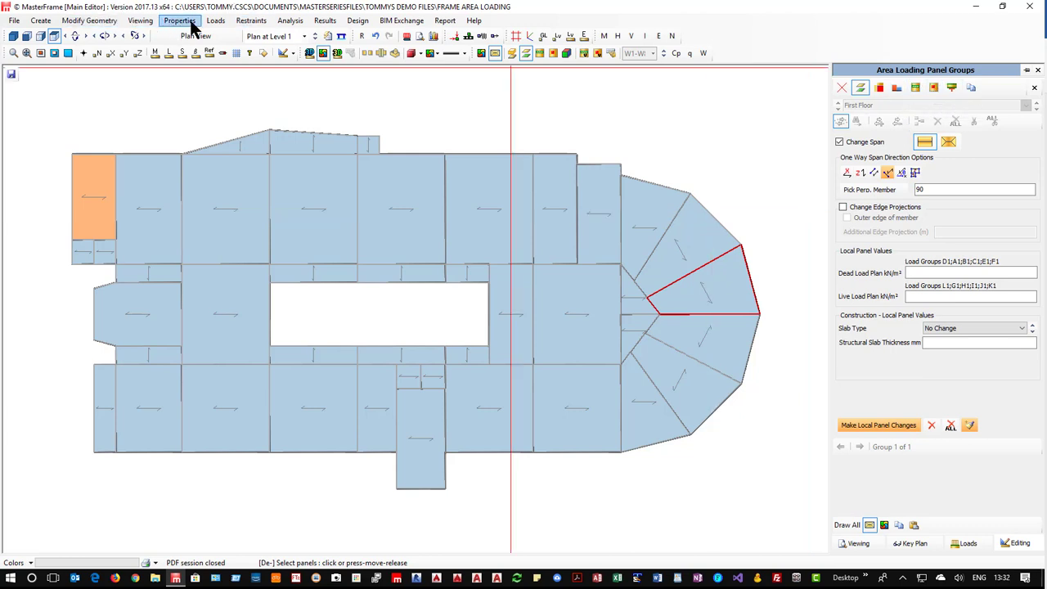
{"action": "left_click", "coordinate": [216, 20]}
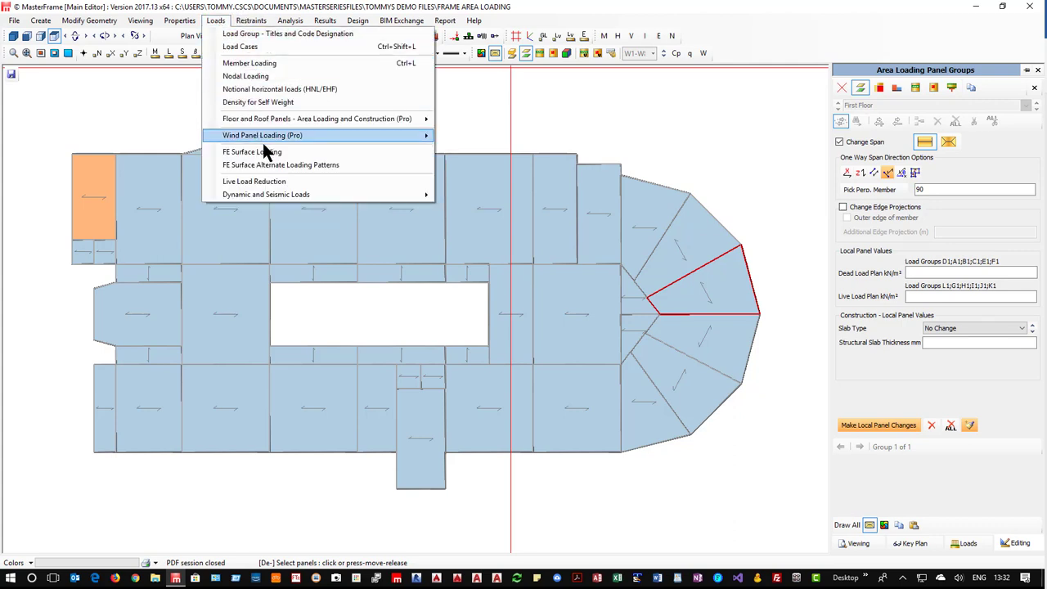
{"action": "mouse_move", "coordinate": [265, 139]}
{"action": "mouse_move", "coordinate": [263, 115]}
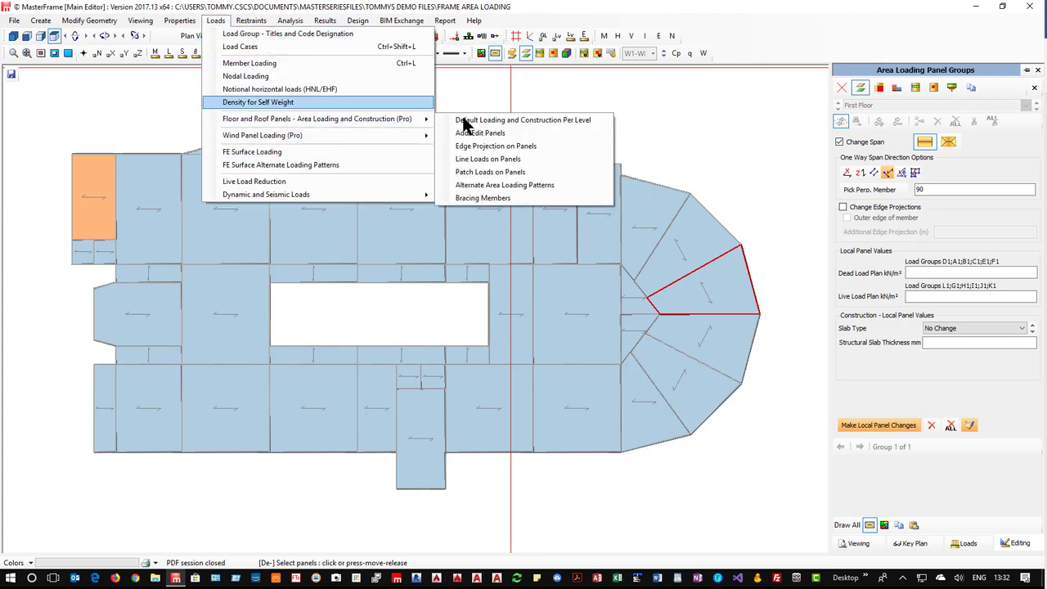
{"action": "left_click", "coordinate": [483, 160]}
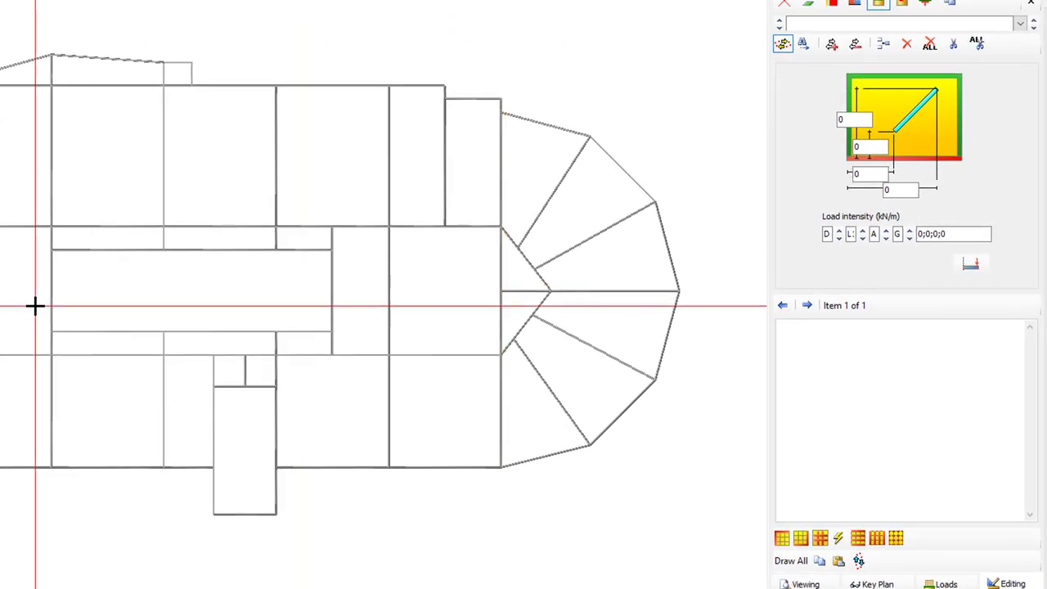
- Place a line load with an intensity of 18;0;0;0 kN/m along the beam just north of the central void's west end
{"action": "left_click", "coordinate": [96, 227]}
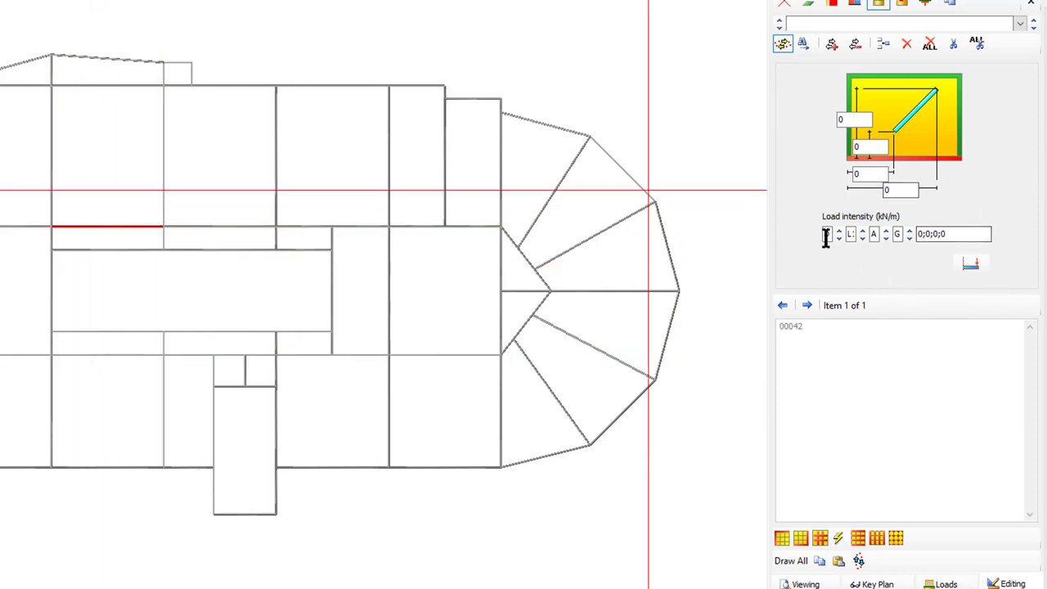
{"action": "left_click", "coordinate": [923, 234]}
{"action": "key", "text": "Left"}
{"action": "key", "text": "Left"}
{"action": "key", "text": "Left"}
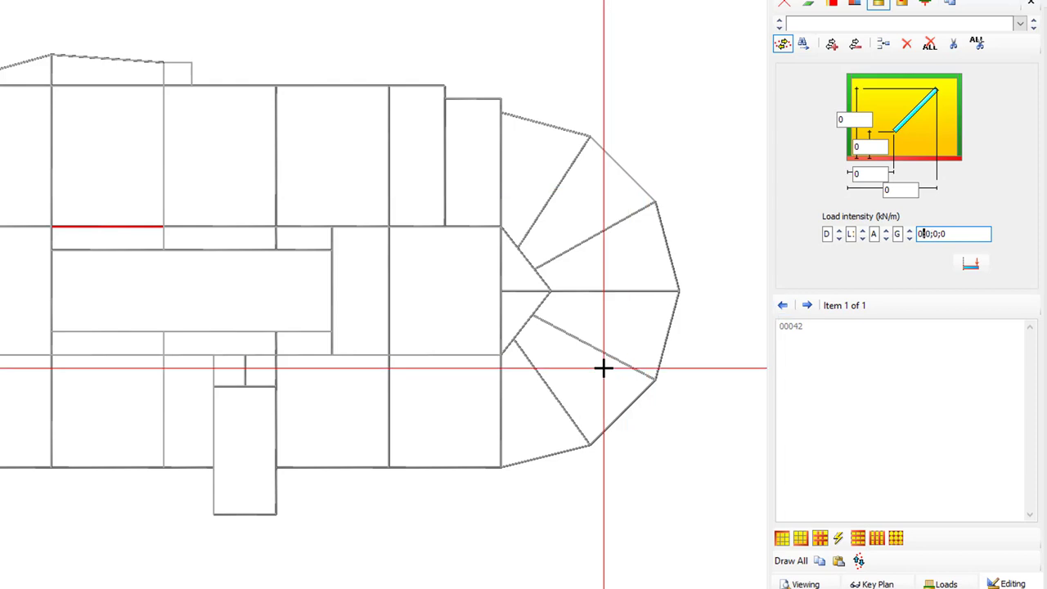
{"action": "type", "text": "1"}
{"action": "key", "text": "Delete"}
{"action": "type", "text": "8"}
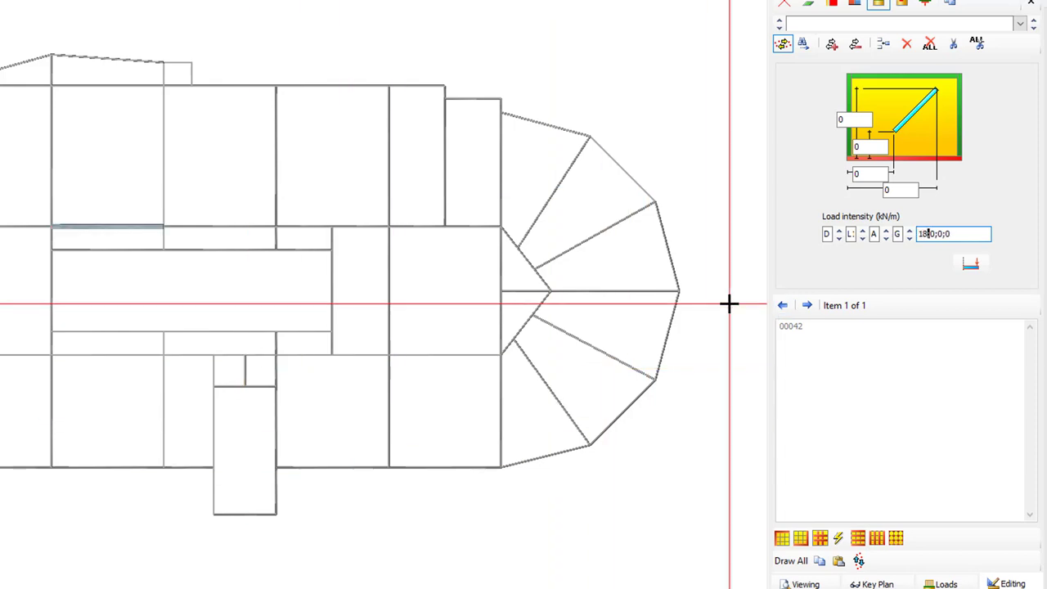
{"action": "left_click", "coordinate": [839, 232]}
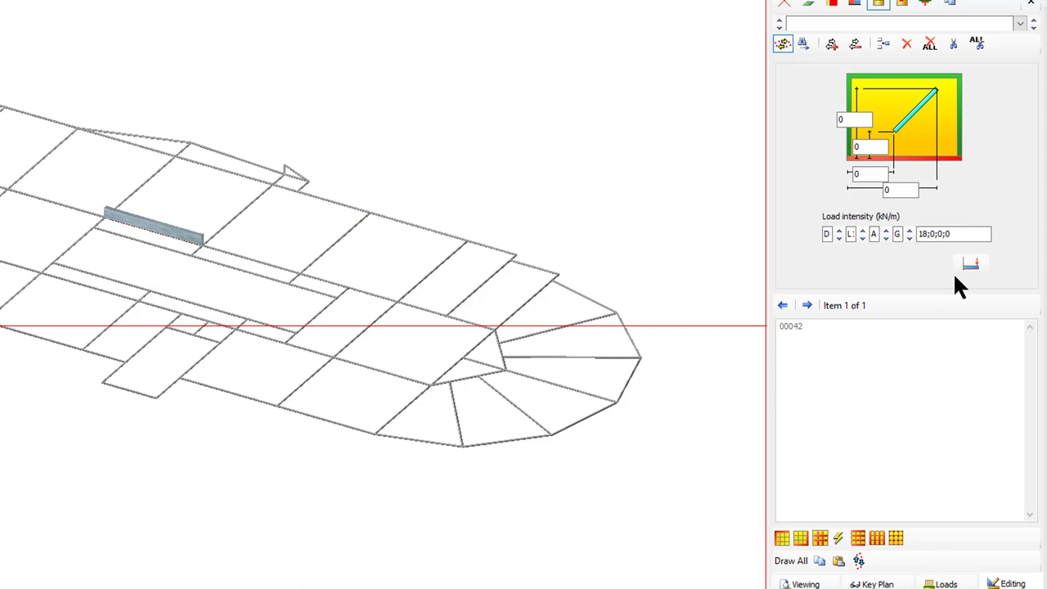
- Set the line load's start distance along the beam to 1
{"action": "left_click_drag", "start_coordinate": [866, 173], "coordinate": [849, 171]}
{"action": "type", "text": "1"}
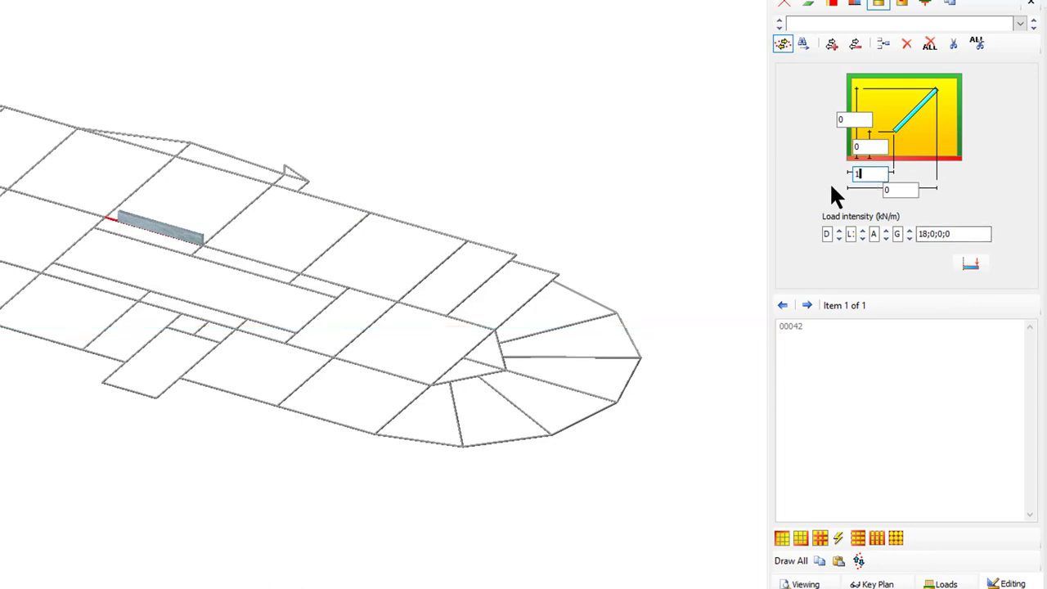
- Set the line load's end distance along the beam to 18 and its start offset from the beam to 0.001
{"action": "left_click", "coordinate": [897, 193]}
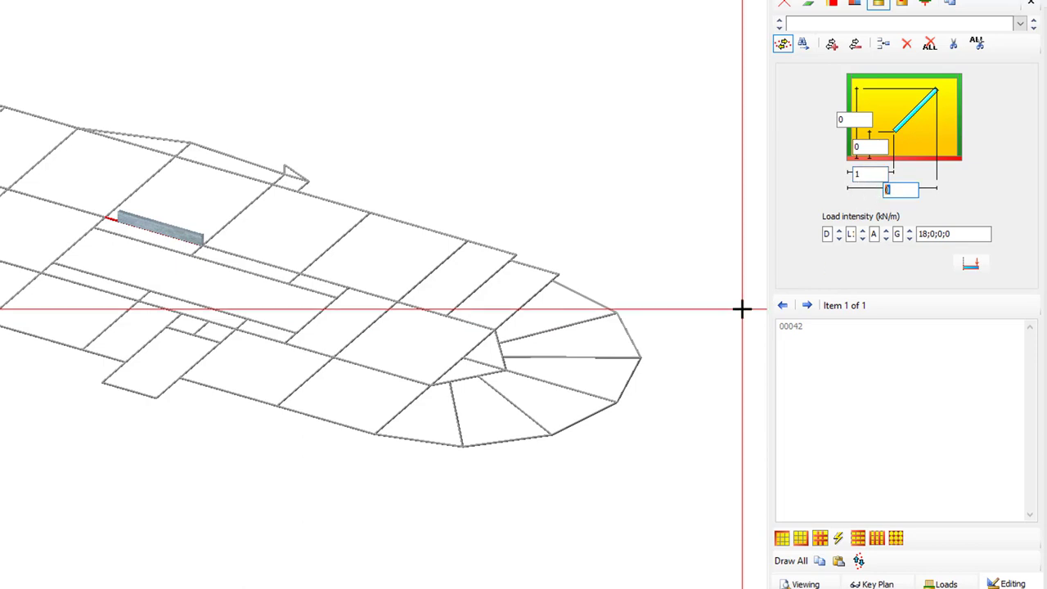
{"action": "type", "text": "18"}
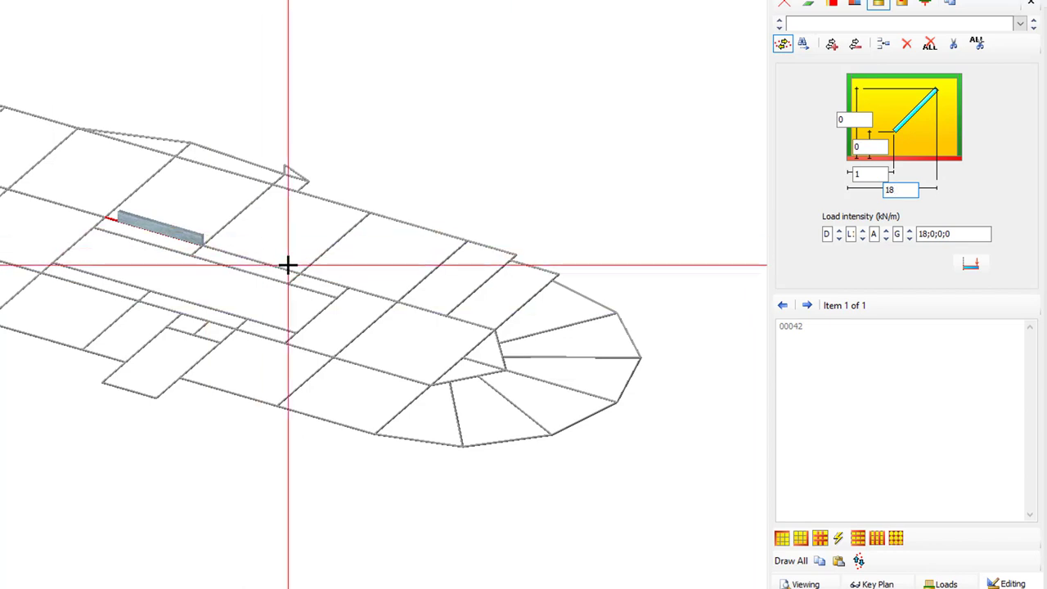
{"action": "left_click", "coordinate": [878, 147]}
{"action": "type", "text": "."}
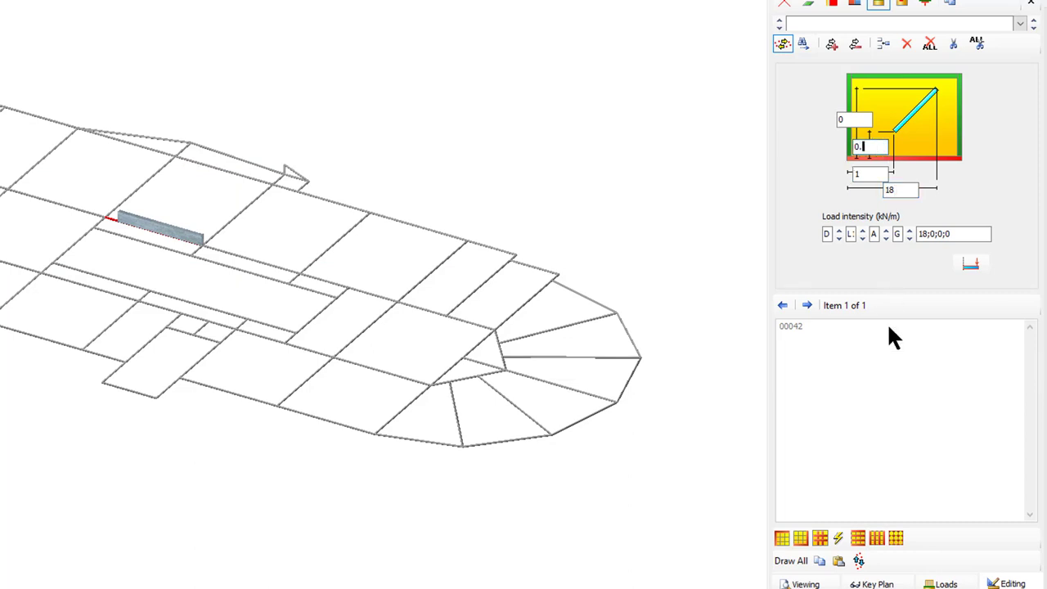
{"action": "type", "text": "001"}
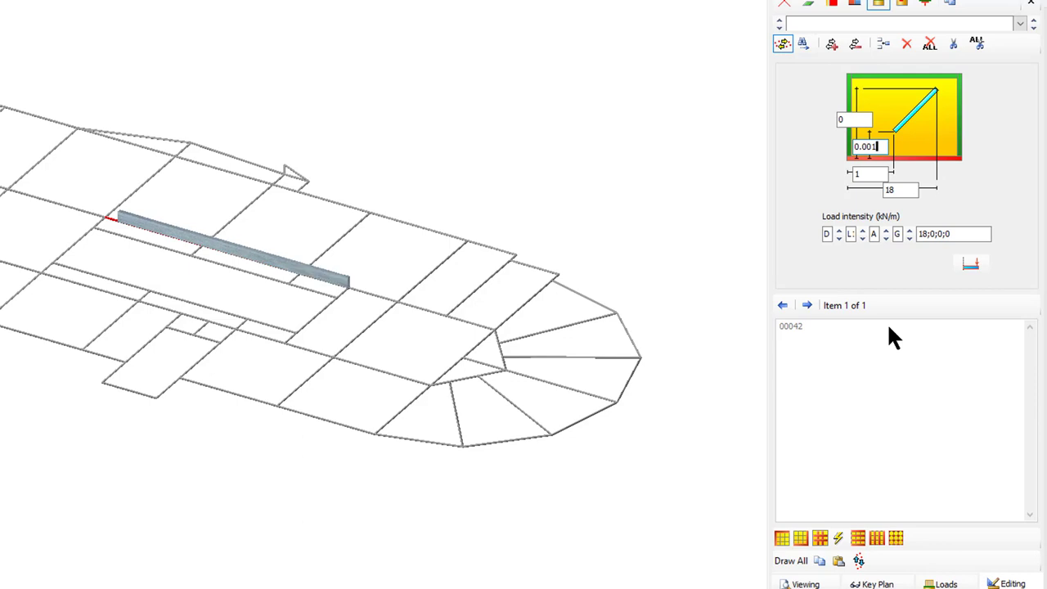
- Clear the line load's start offset and its start and end distances along the beam
{"action": "key", "text": "BackSpace"}
{"action": "key", "text": "BackSpace"}
{"action": "key", "text": "BackSpace"}
{"action": "key", "text": "BackSpace"}
{"action": "key", "text": "BackSpace"}
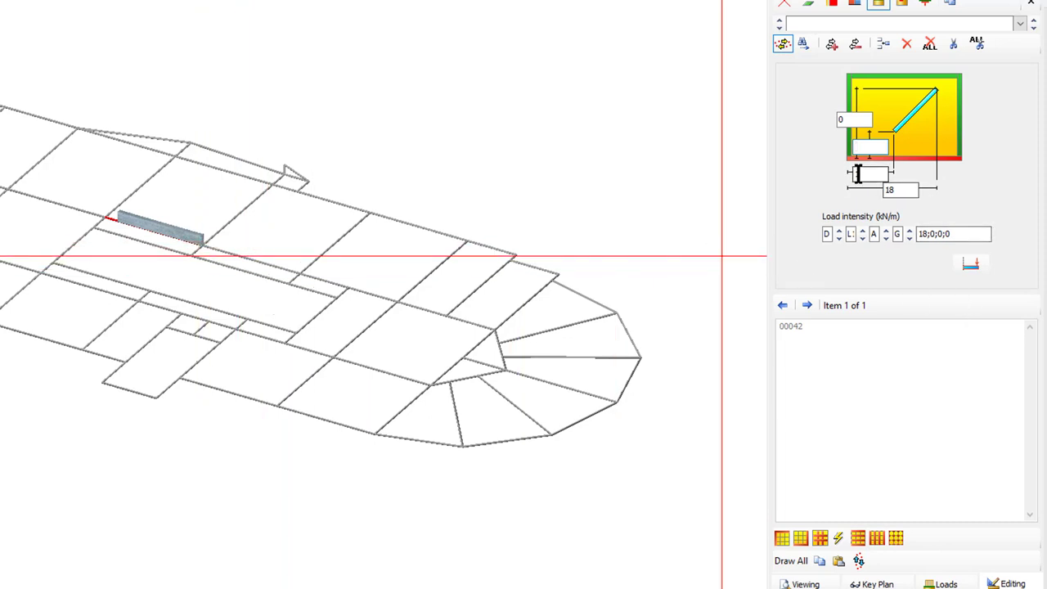
{"action": "left_click", "coordinate": [869, 173]}
{"action": "key", "text": "BackSpace"}
{"action": "double_click", "coordinate": [895, 193]}
{"action": "key", "text": "BackSpace"}
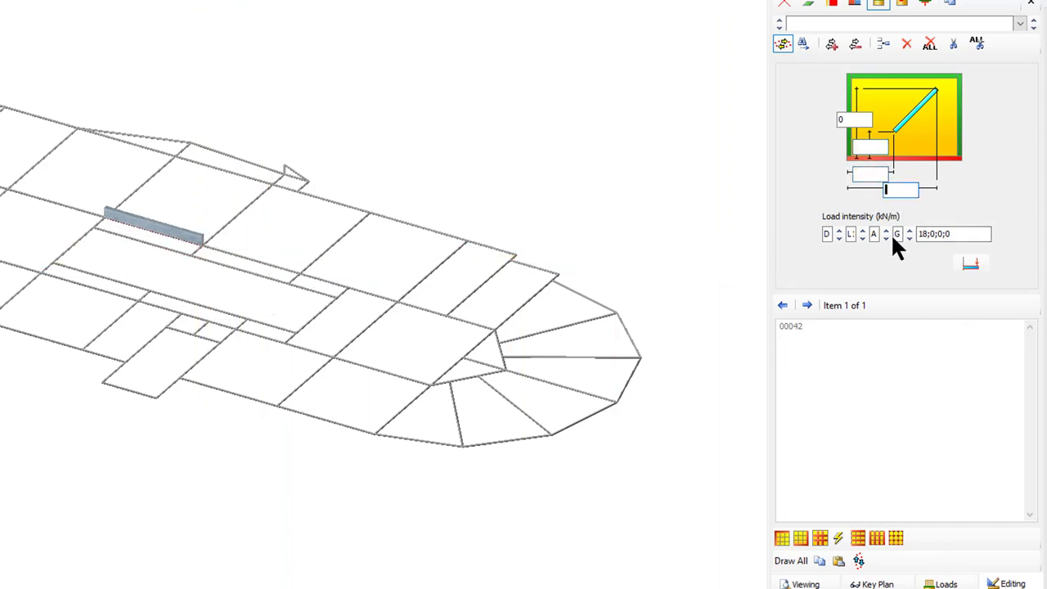
- Try the line load on the two adjoining beams in the same row and deselect both again
{"action": "left_click", "coordinate": [269, 261]}
{"action": "left_click", "coordinate": [336, 283]}
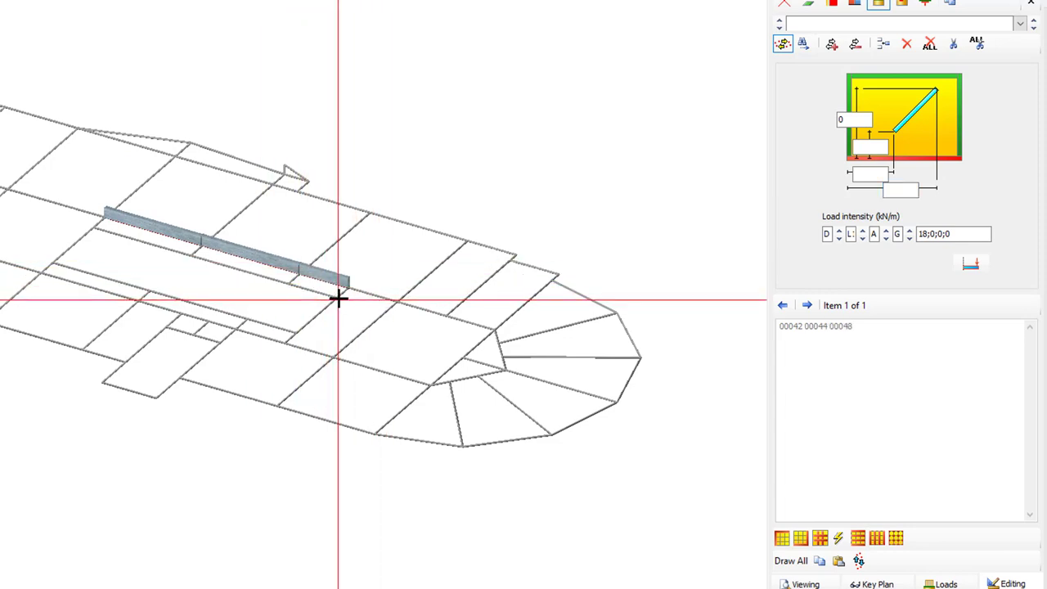
{"action": "left_click", "coordinate": [341, 292]}
{"action": "left_click", "coordinate": [340, 280]}
{"action": "left_click", "coordinate": [248, 261]}
{"action": "left_click", "coordinate": [243, 251]}
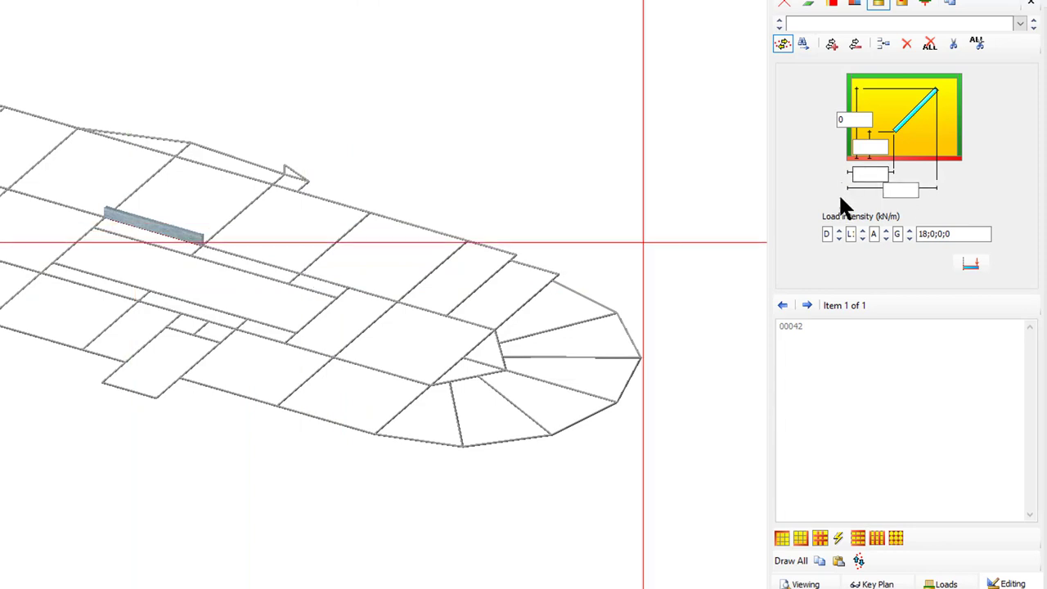
- Run the line load diagonally from 2 along and 0 off the beam to 18 along and 5 off it
{"action": "left_click", "coordinate": [868, 175]}
{"action": "type", "text": "2"}
{"action": "left_click", "coordinate": [901, 191]}
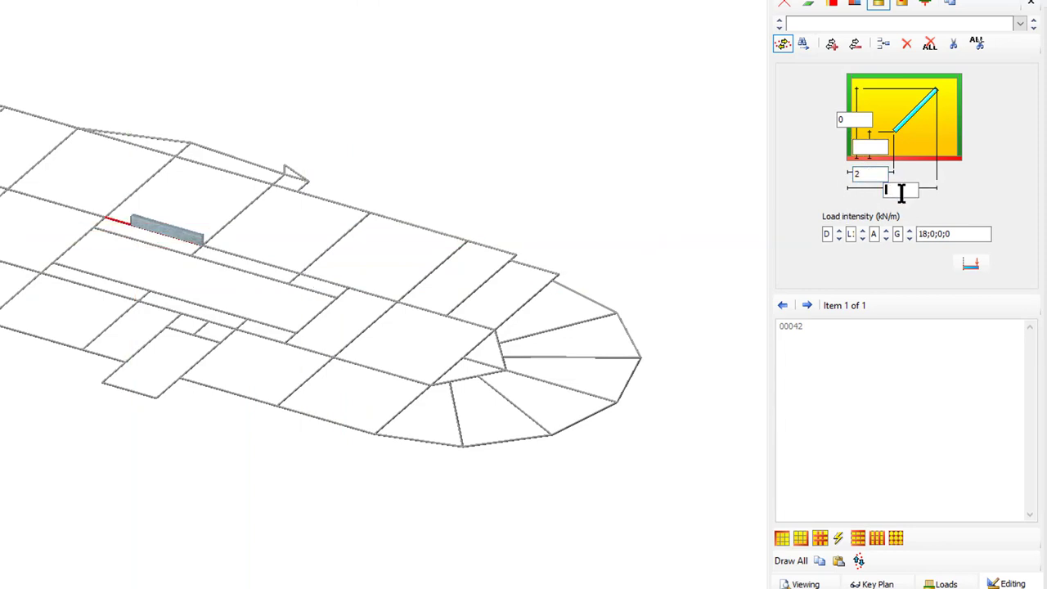
{"action": "type", "text": "18"}
{"action": "left_click", "coordinate": [863, 146]}
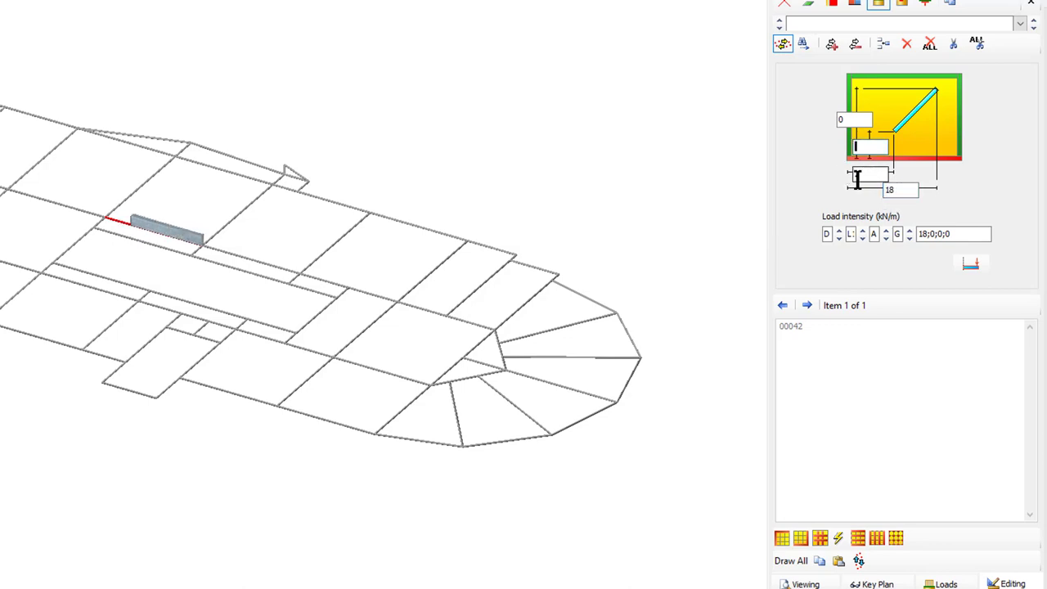
{"action": "type", "text": "0"}
{"action": "left_click", "coordinate": [855, 119]}
{"action": "type", "text": "5"}
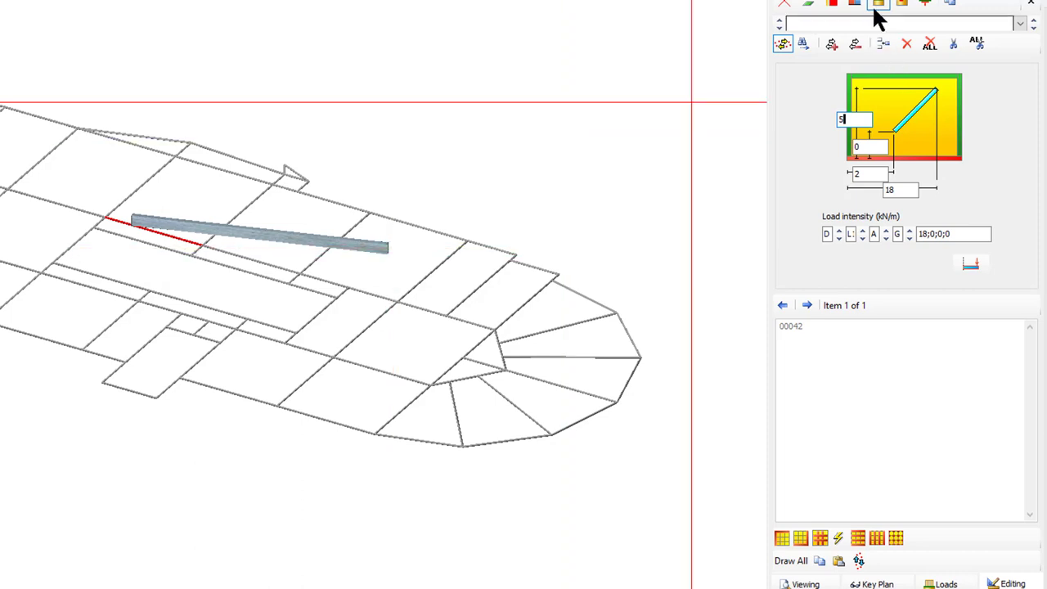
- Start a patch load with intensity 0;6;0;0 kN/m² on the beam beside the bay next to the curved end
{"action": "left_click", "coordinate": [901, 5]}
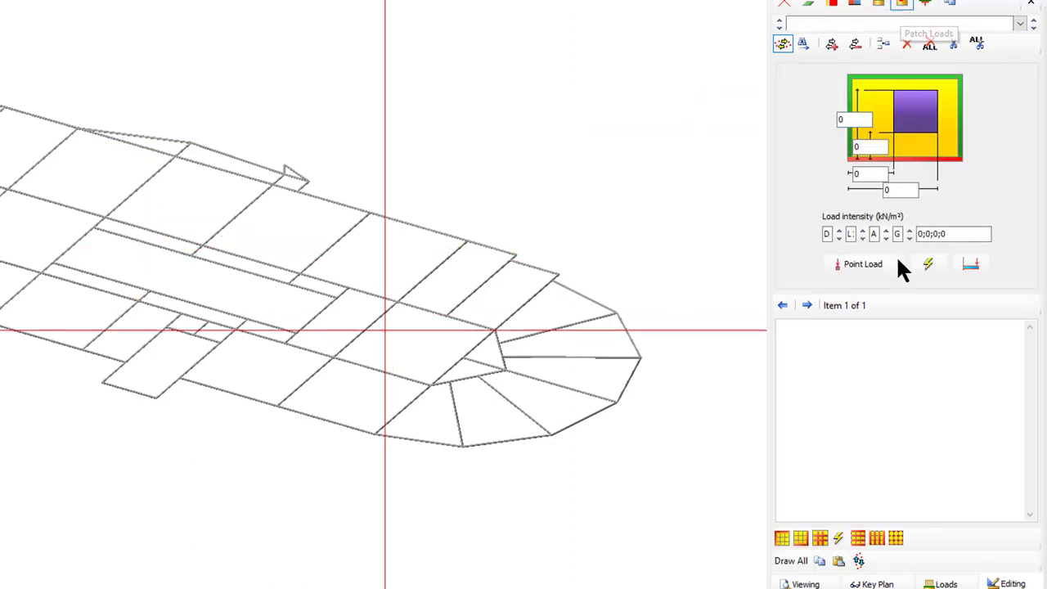
{"action": "left_click", "coordinate": [923, 235]}
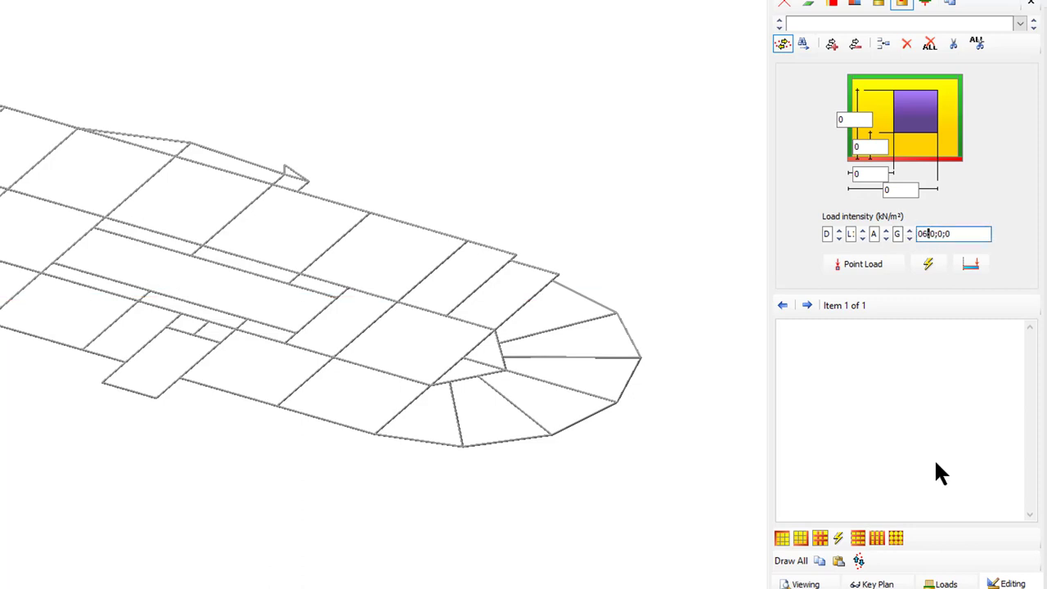
{"action": "key", "text": "Delete"}
{"action": "type", "text": "6"}
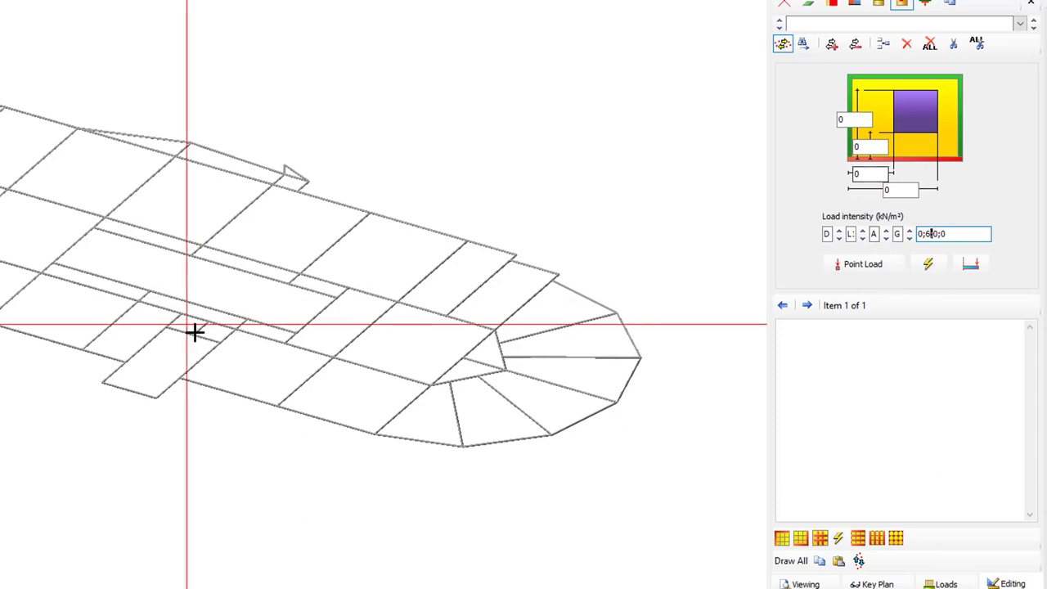
{"action": "left_click", "coordinate": [357, 364]}
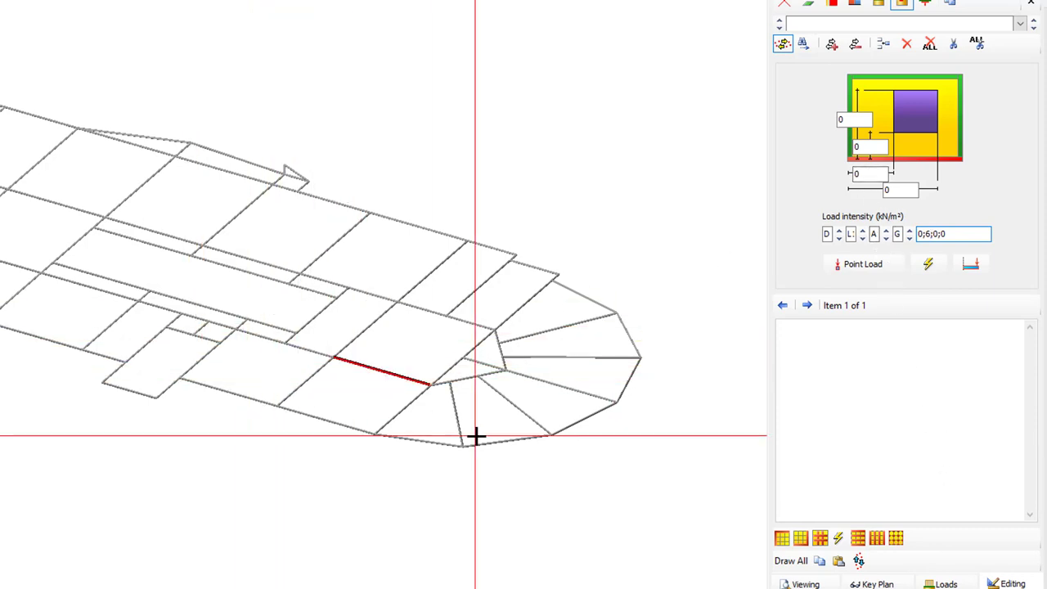
- Set the patch load's extents to 1 and 3 along the beam and 1 and 3 perpendicular to it
{"action": "left_click", "coordinate": [855, 173]}
{"action": "key", "text": "Delete"}
{"action": "type", "text": "1"}
{"action": "left_click", "coordinate": [900, 190]}
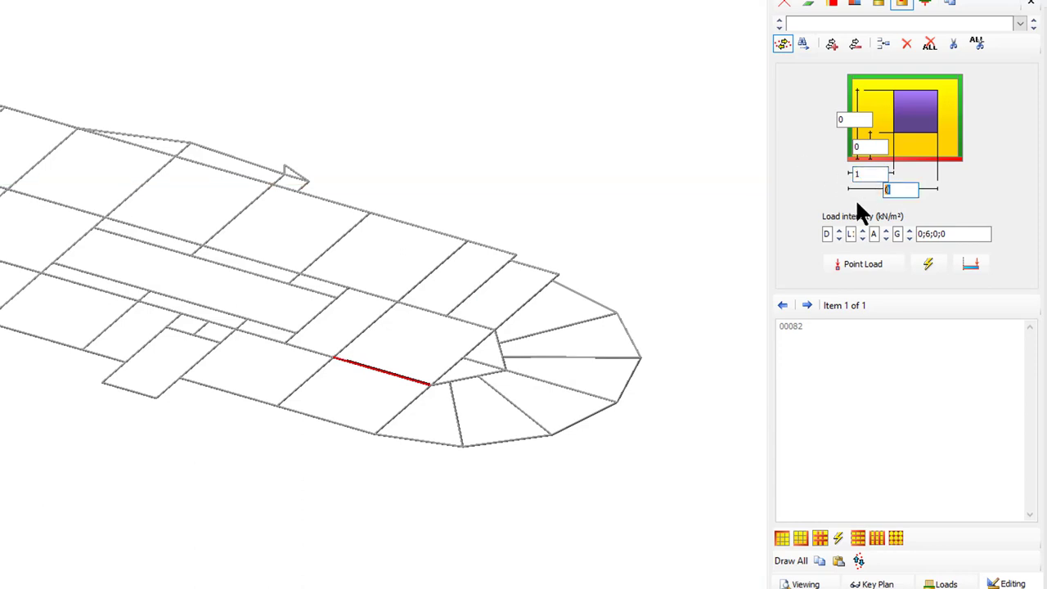
{"action": "type", "text": "3"}
{"action": "left_click", "coordinate": [860, 146]}
{"action": "type", "text": "1"}
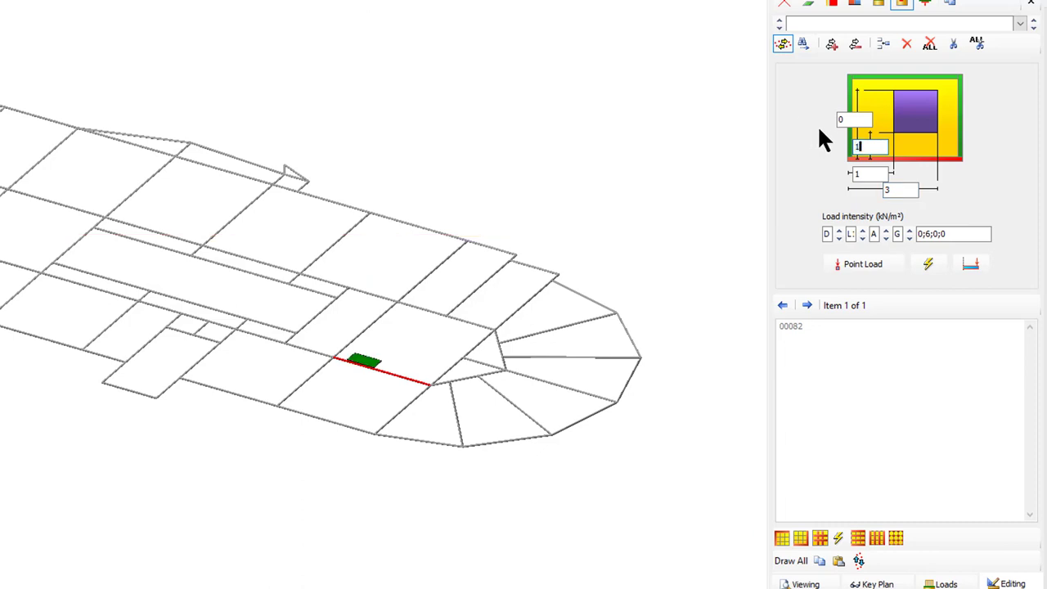
{"action": "left_click", "coordinate": [839, 120]}
{"action": "type", "text": "3"}
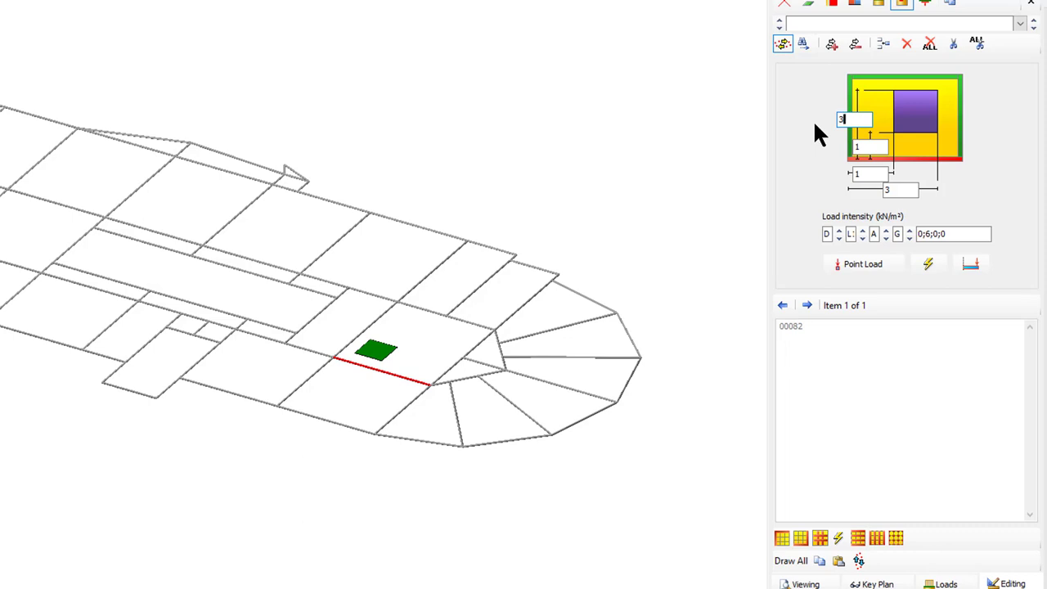
- Add a dummy member diagonally across the loaded bay, from the beam's start node to the beam on the opposite side
{"action": "right_click", "coordinate": [481, 323]}
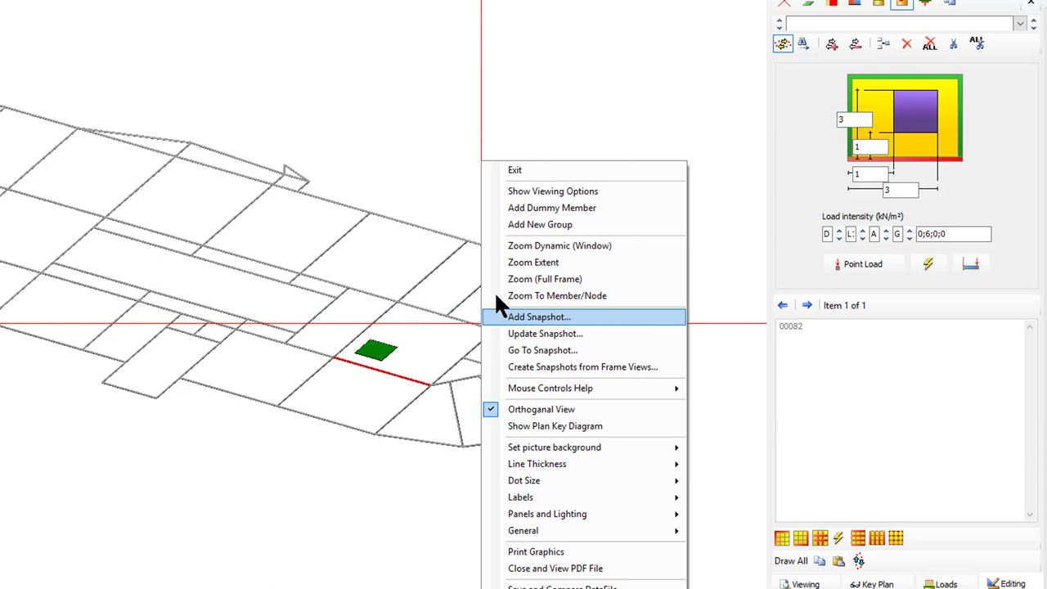
{"action": "left_click", "coordinate": [536, 209]}
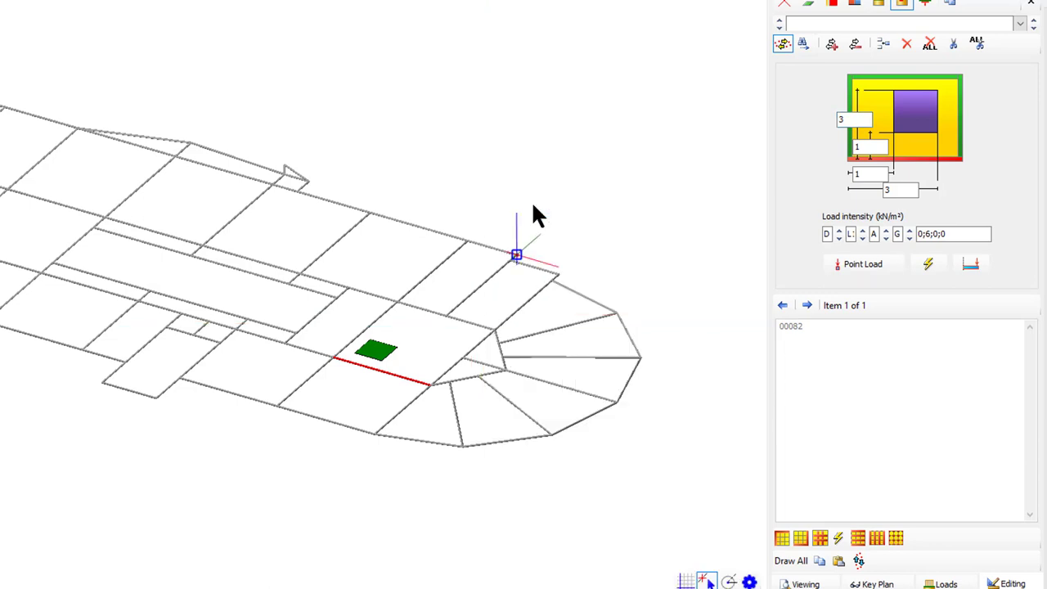
{"action": "left_click", "coordinate": [333, 358]}
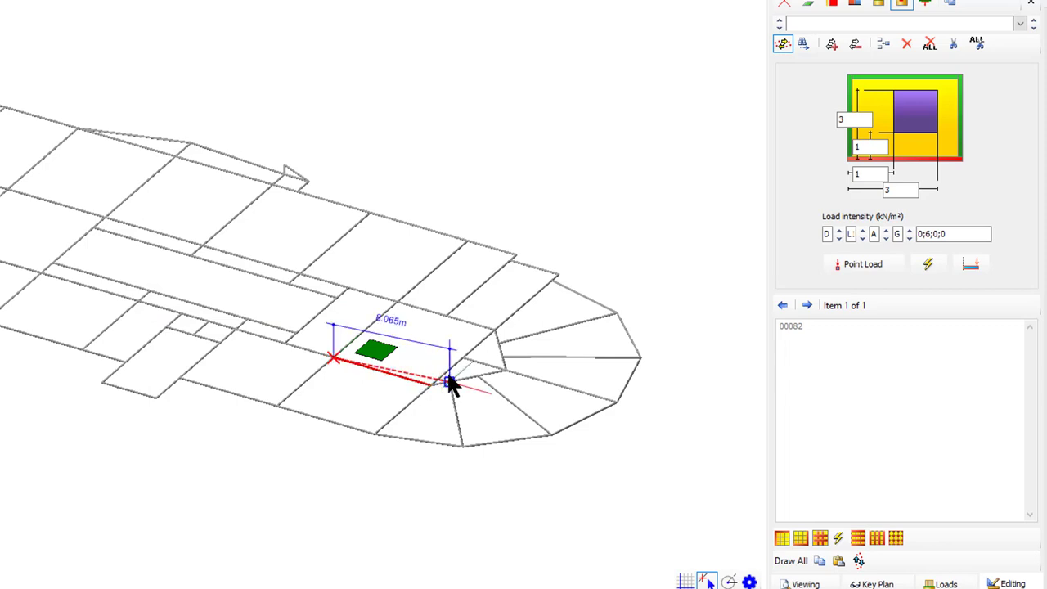
{"action": "scroll", "coordinate": [444, 381], "scroll_direction": "up", "scroll_amount": 1}
{"action": "scroll", "coordinate": [443, 379], "scroll_direction": "up", "scroll_amount": 3}
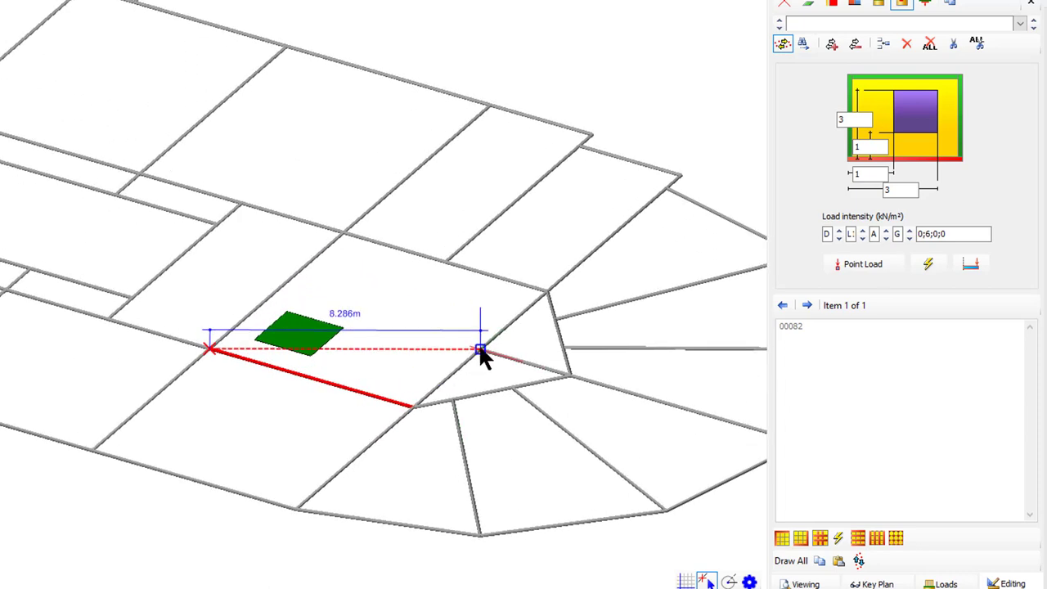
{"action": "left_click", "coordinate": [481, 349]}
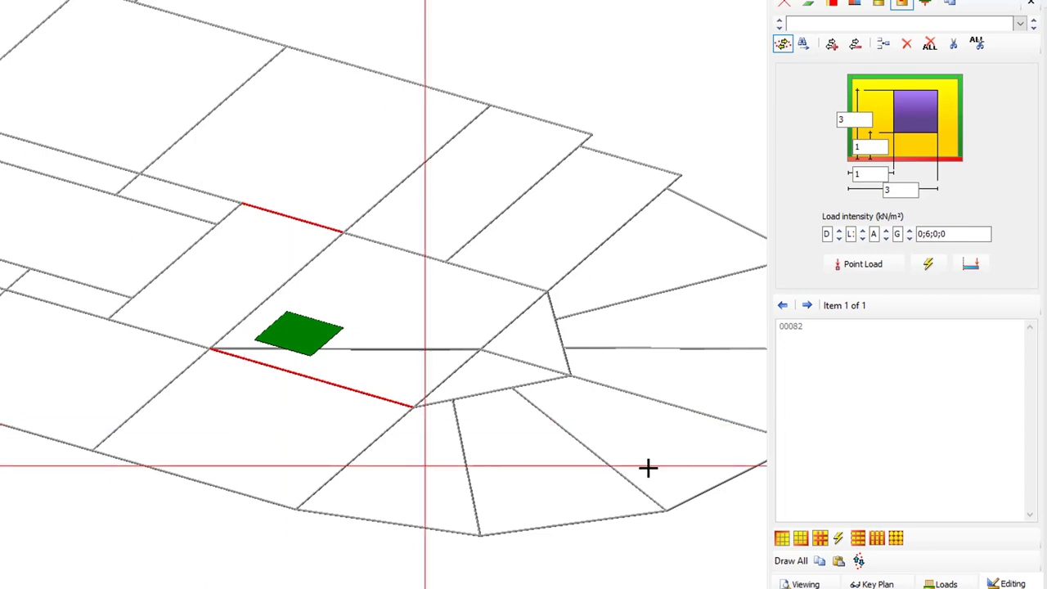
- Move the patch load from the beam to the diagonal dummy member and set its extents along it to 3 and 6
{"action": "left_click", "coordinate": [345, 383]}
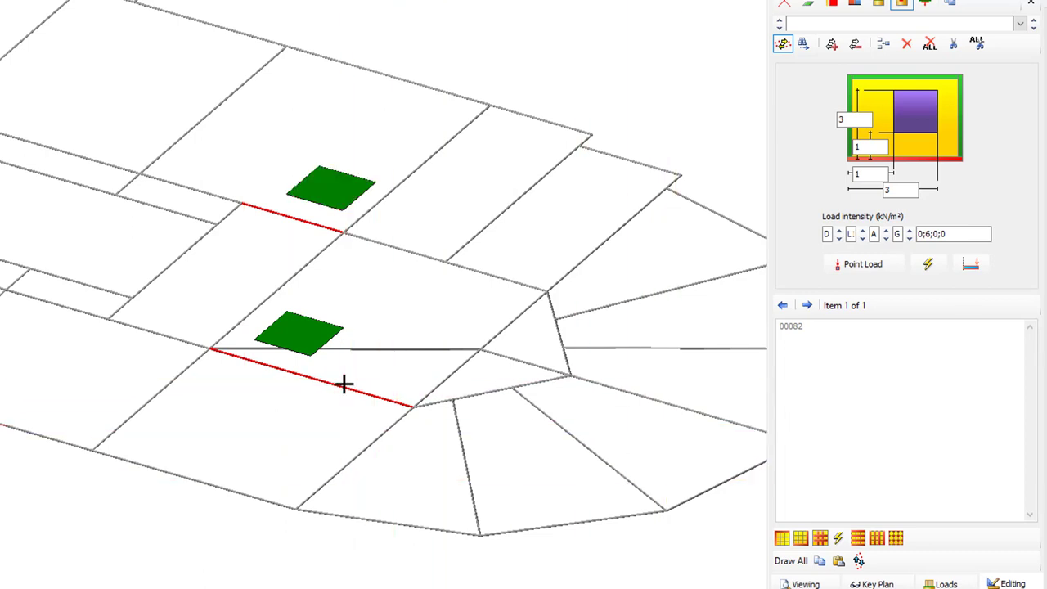
{"action": "left_click", "coordinate": [347, 383]}
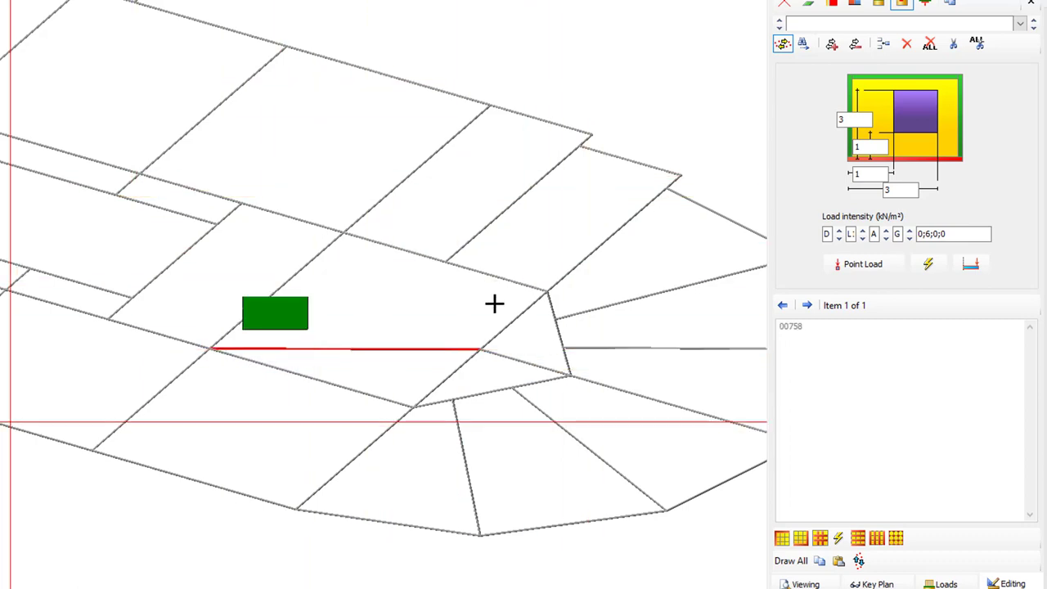
{"action": "left_click", "coordinate": [856, 176]}
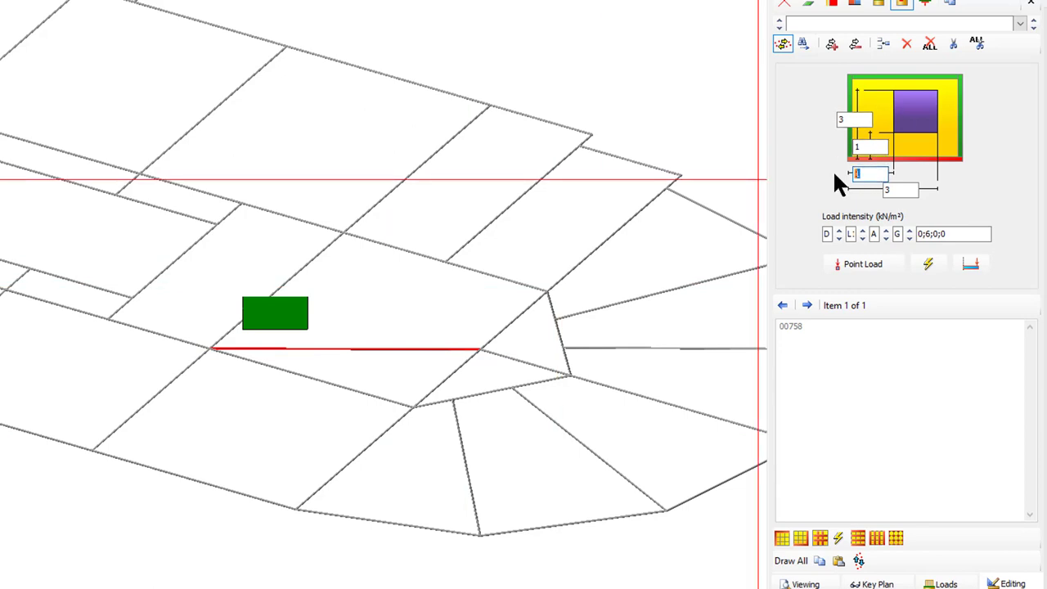
{"action": "type", "text": "3"}
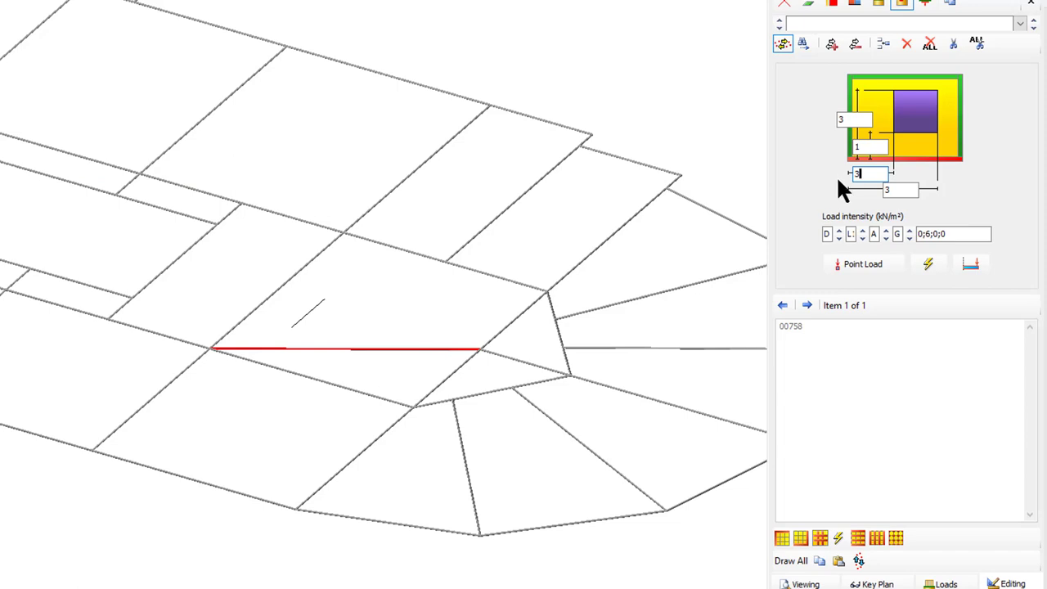
{"action": "left_click", "coordinate": [888, 190]}
{"action": "type", "text": "6"}
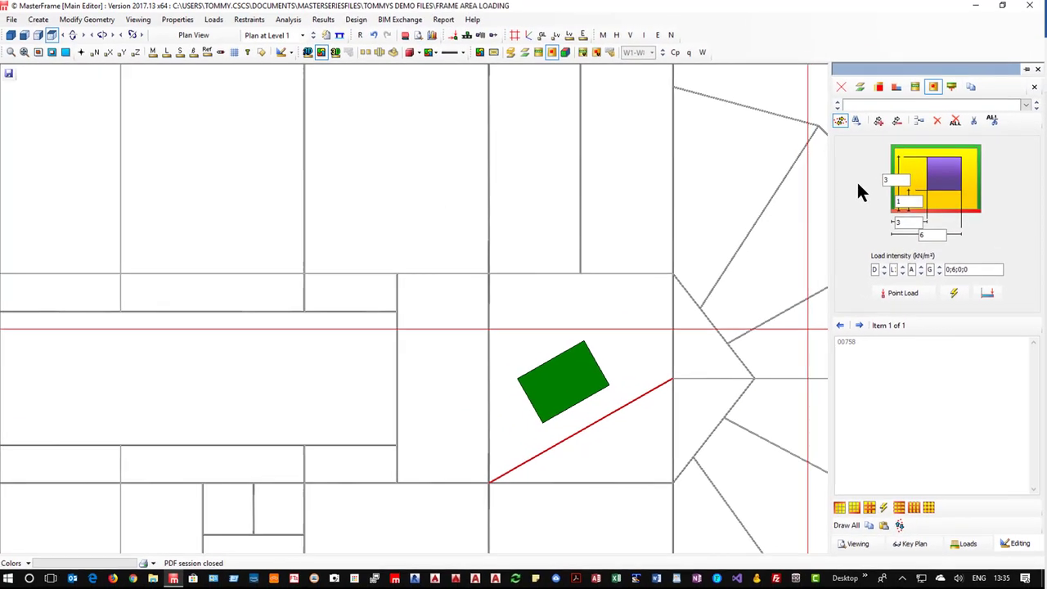
- Show the full frame in the 3D front view with its area loading panel groups
{"action": "left_click", "coordinate": [20, 38]}
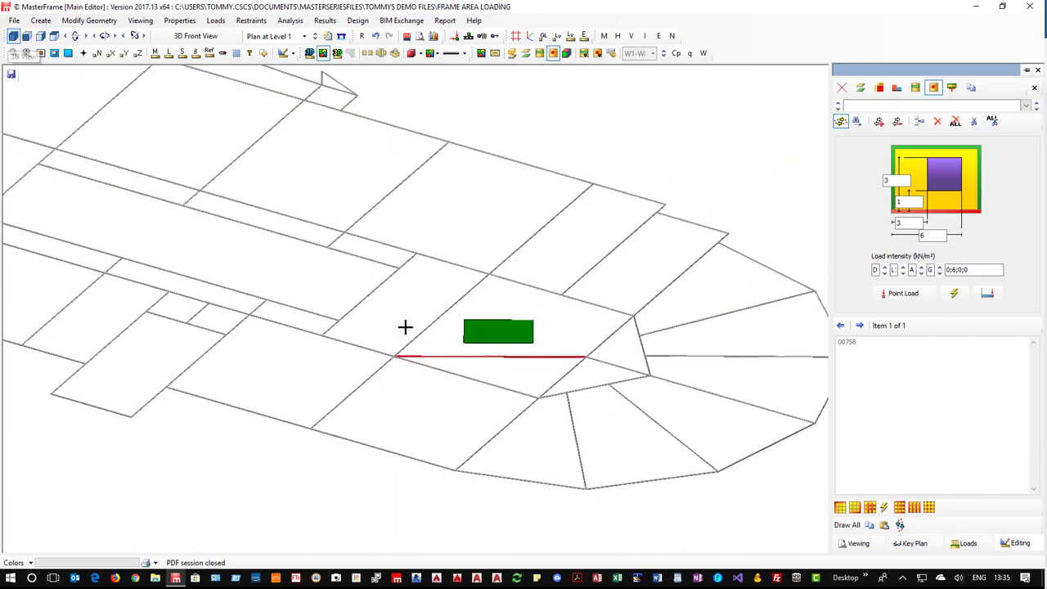
{"action": "left_click", "coordinate": [270, 37]}
{"action": "left_click", "coordinate": [263, 296]}
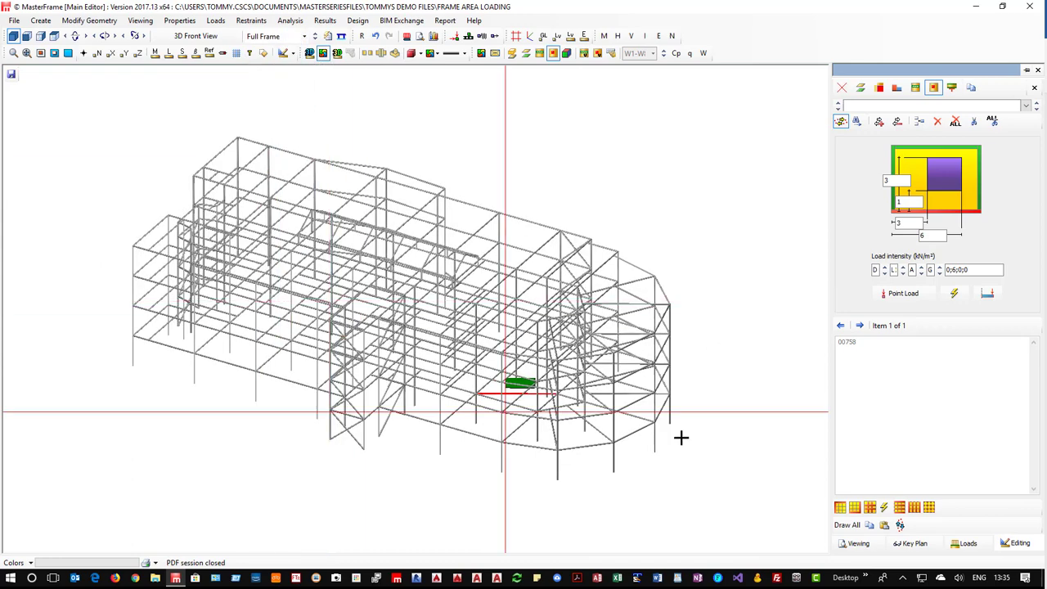
{"action": "left_click", "coordinate": [861, 88]}
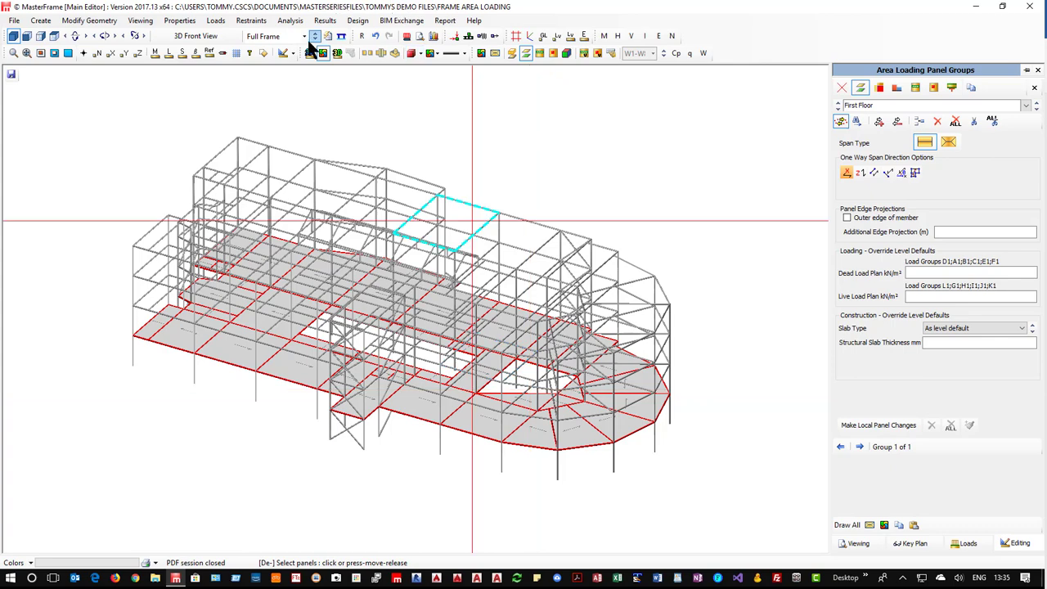
- In the plan at Level 1, add the diagonal dummy member to the bracing members
{"action": "left_click", "coordinate": [281, 38]}
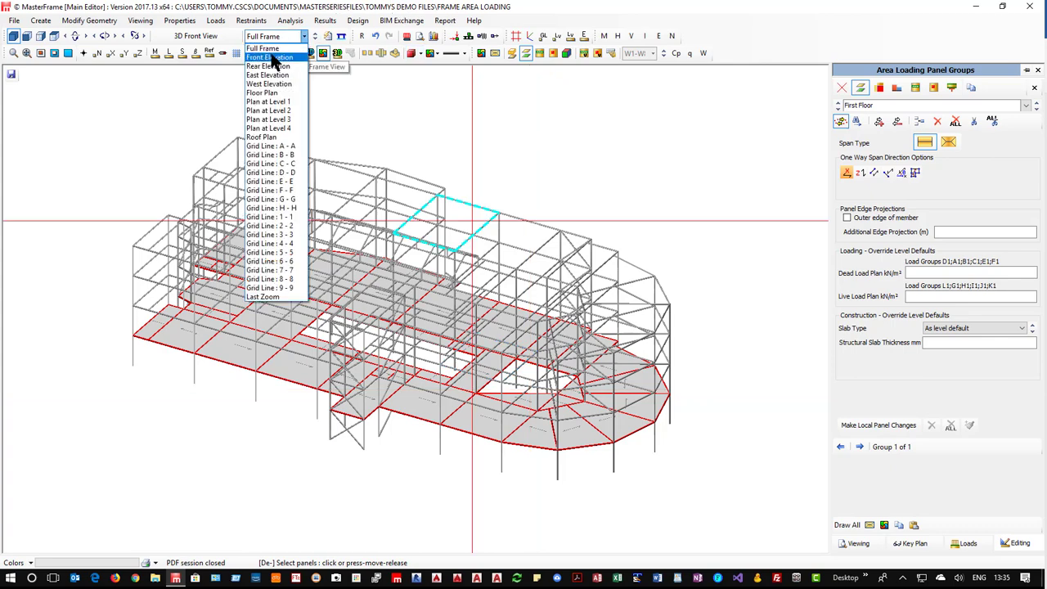
{"action": "left_click", "coordinate": [273, 102]}
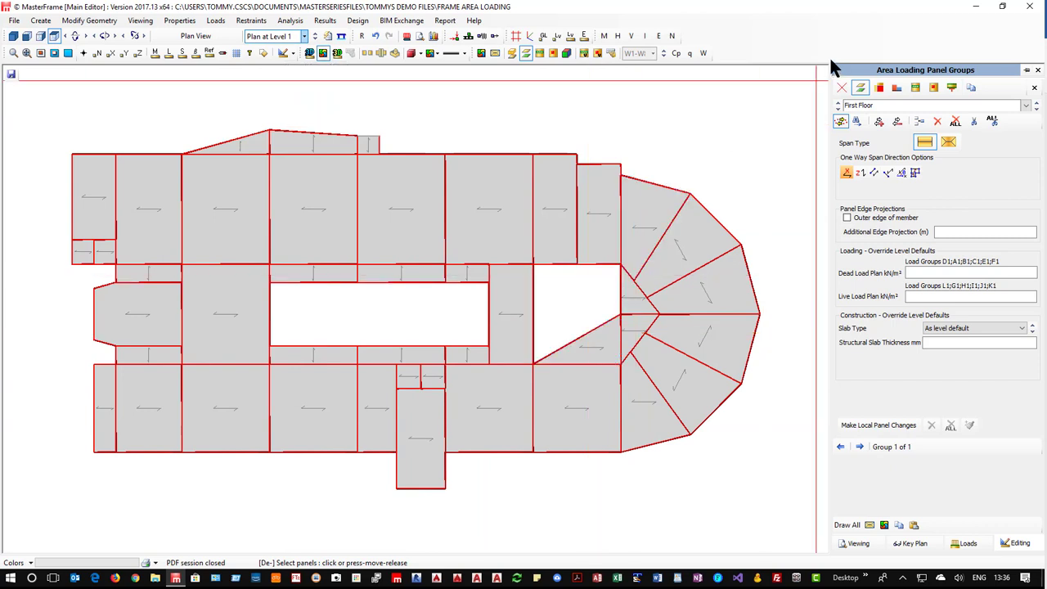
{"action": "left_click", "coordinate": [841, 85]}
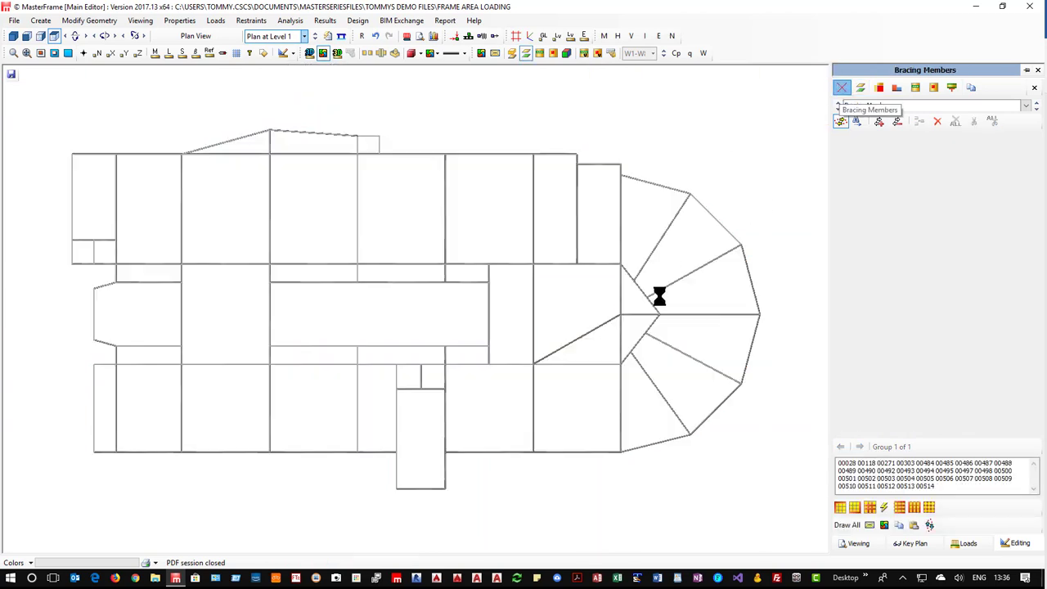
{"action": "left_click", "coordinate": [605, 348]}
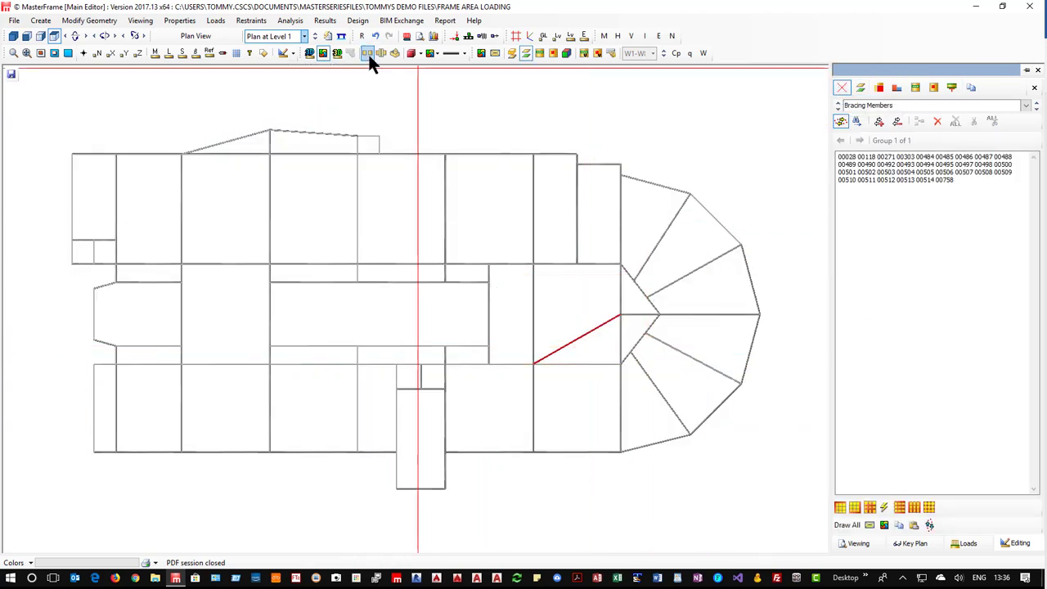
- Close the bracing members editing and view the area loading panels in 3D for Level 1 and the full frame
{"action": "left_click", "coordinate": [1038, 71]}
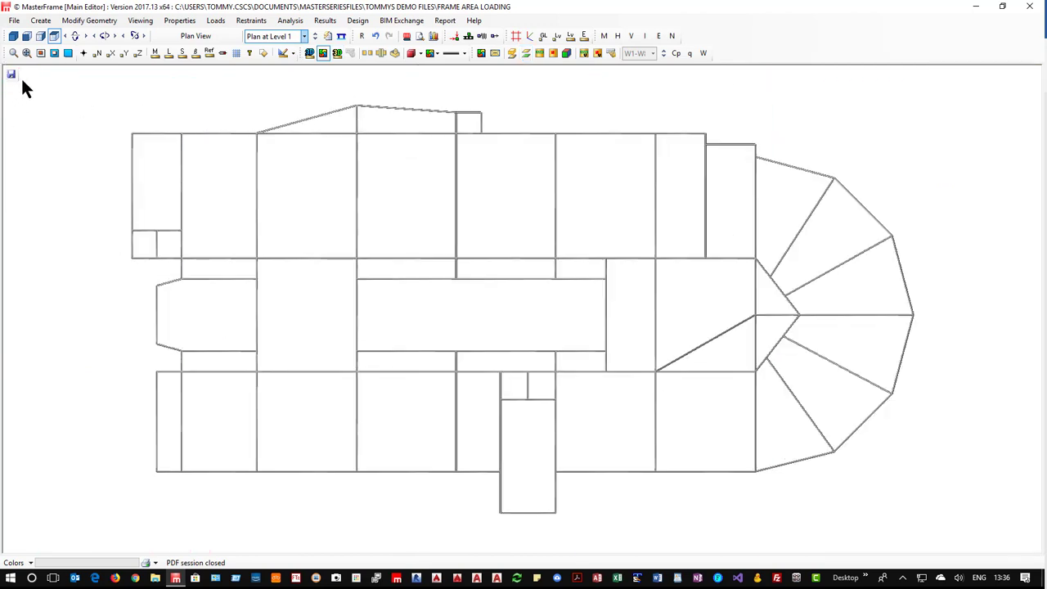
{"action": "left_click", "coordinate": [14, 36]}
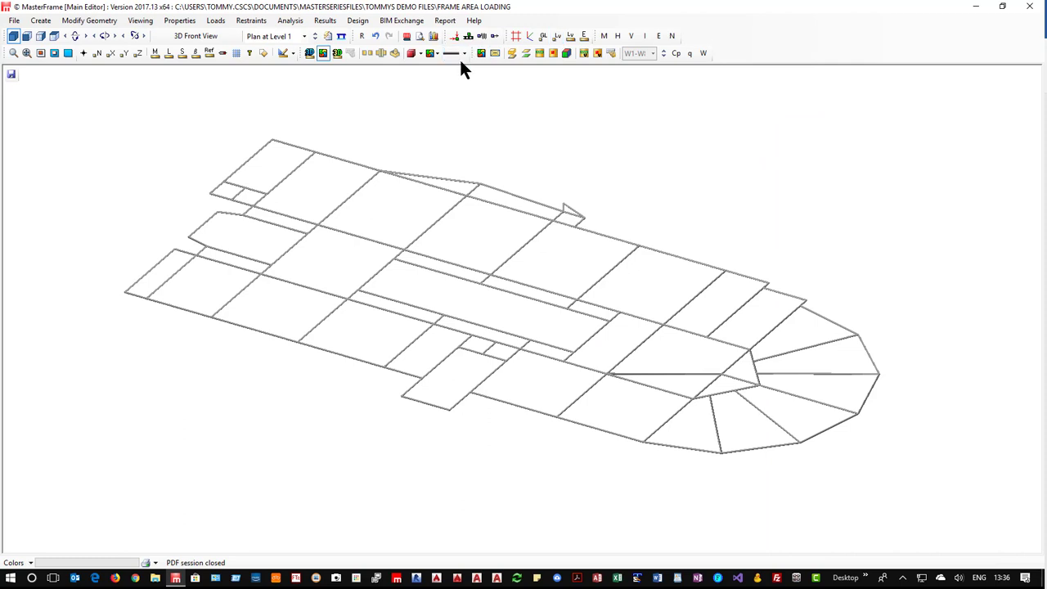
{"action": "left_click", "coordinate": [526, 53]}
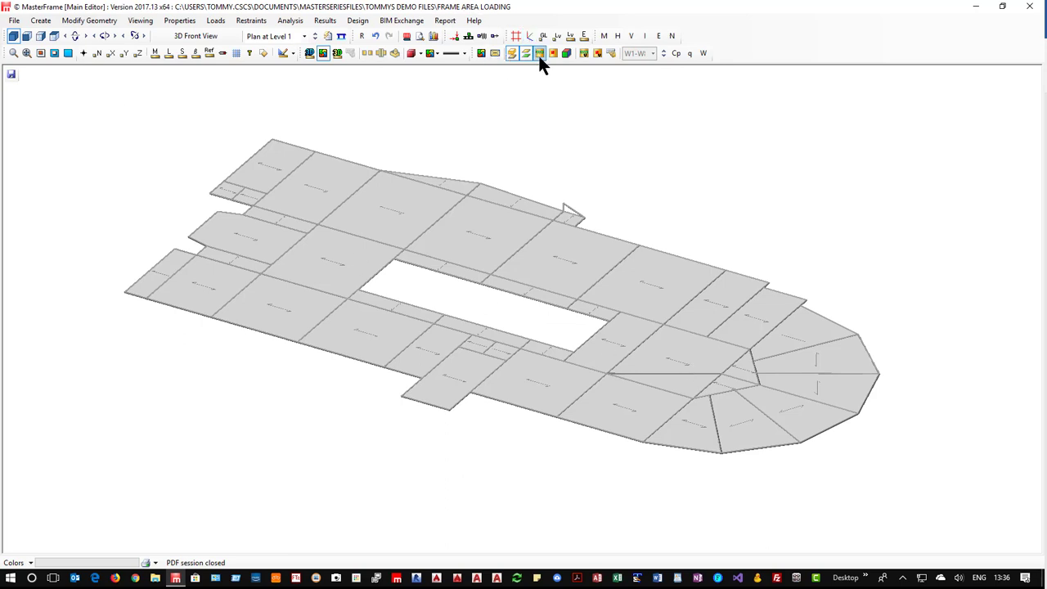
{"action": "left_click", "coordinate": [281, 38]}
{"action": "left_click", "coordinate": [270, 48]}
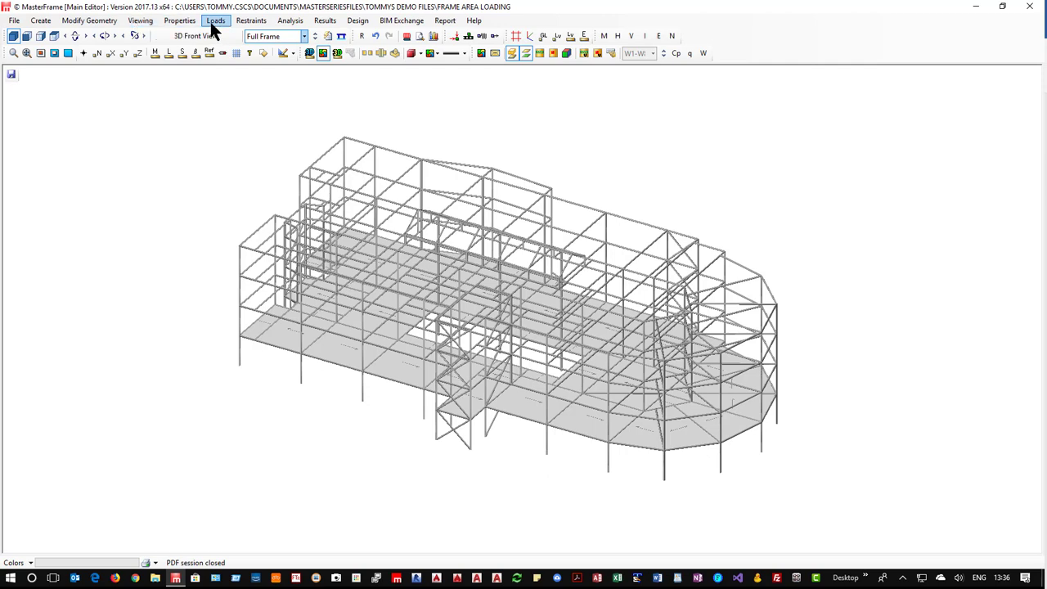
- Open the alternate area loading patterns for the floor panels with the plan at Level 1 displayed
{"action": "left_click", "coordinate": [186, 22]}
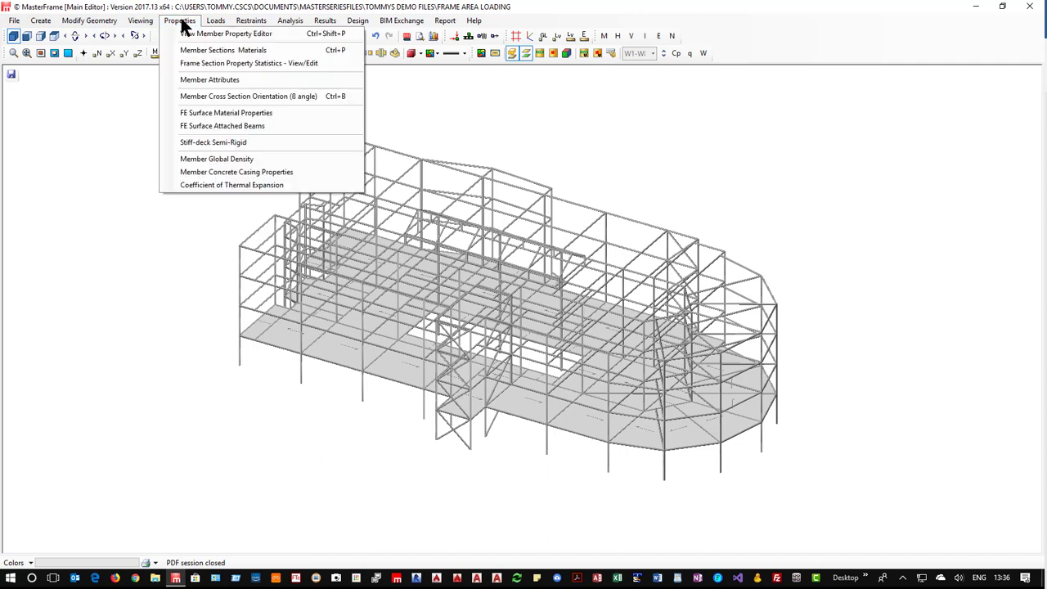
{"action": "mouse_move", "coordinate": [209, 22]}
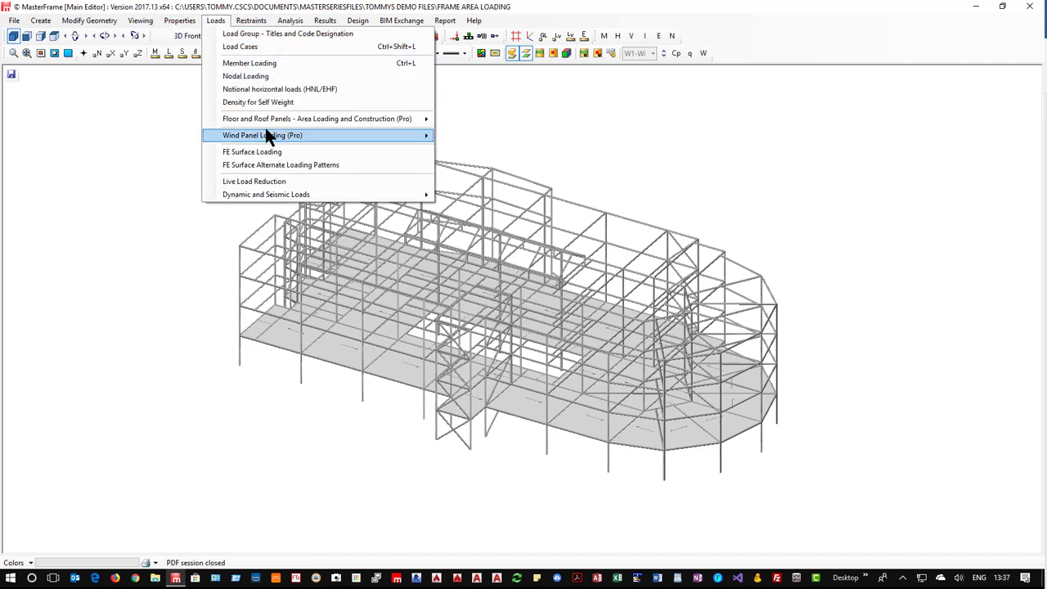
{"action": "mouse_move", "coordinate": [282, 117]}
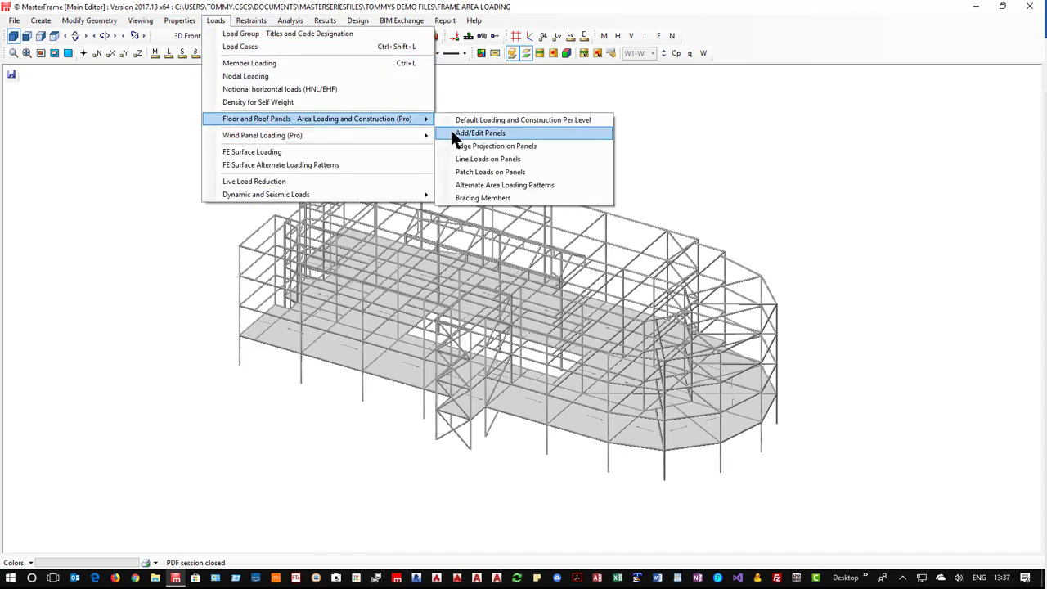
{"action": "left_click", "coordinate": [502, 186]}
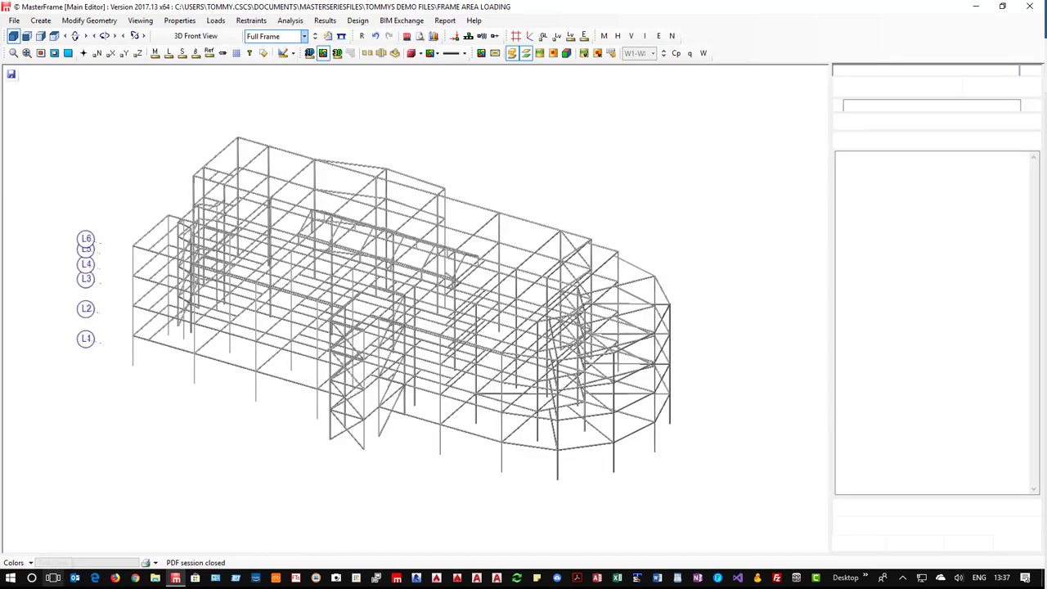
{"action": "left_click", "coordinate": [270, 38]}
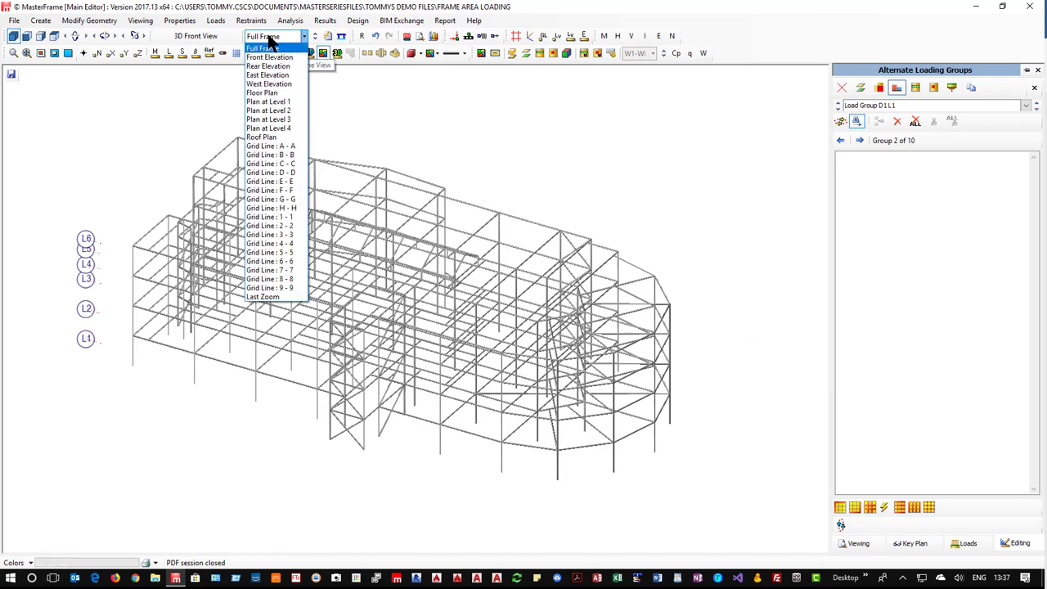
{"action": "left_click", "coordinate": [274, 102]}
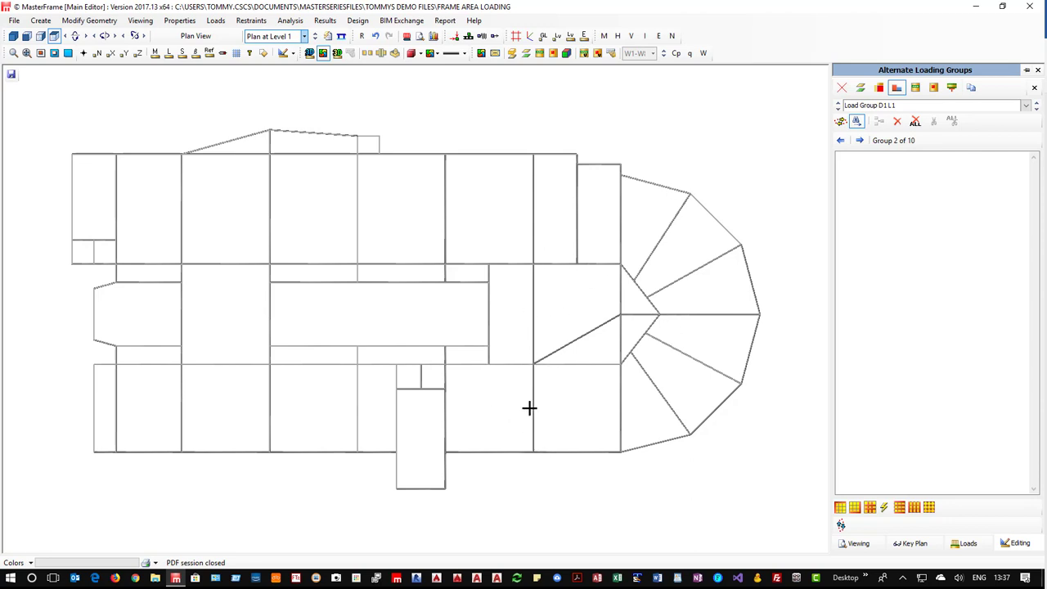
- Assign the transverse beams in the two outer rows of bays, from the projecting core to the curved end, to Load Group D1 L1
{"action": "left_click", "coordinate": [841, 121]}
{"action": "left_click", "coordinate": [533, 220]}
{"action": "left_click", "coordinate": [446, 209]}
{"action": "left_click", "coordinate": [437, 424]}
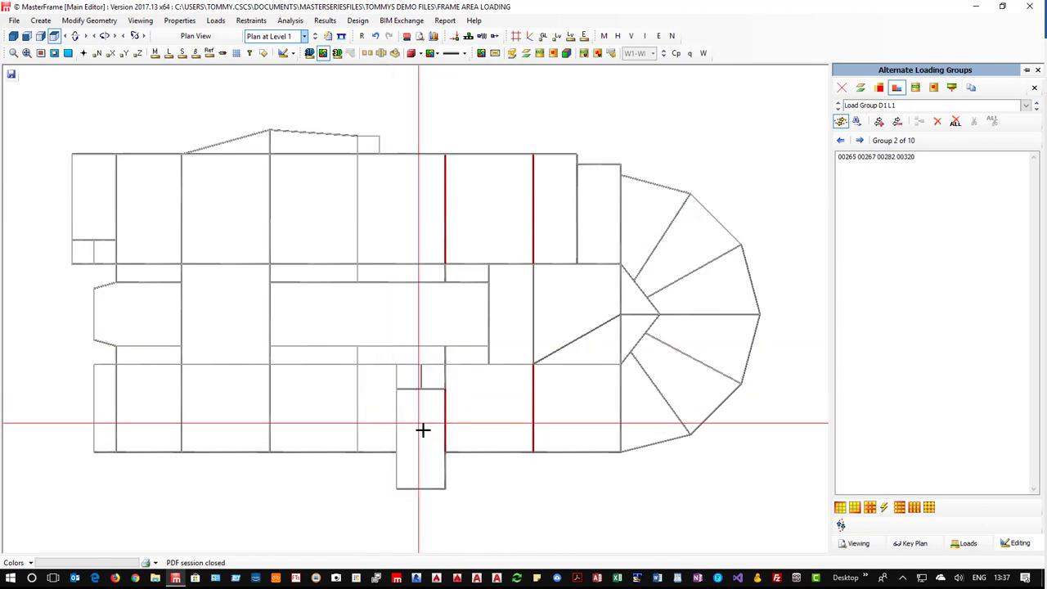
{"action": "left_click", "coordinate": [591, 449]}
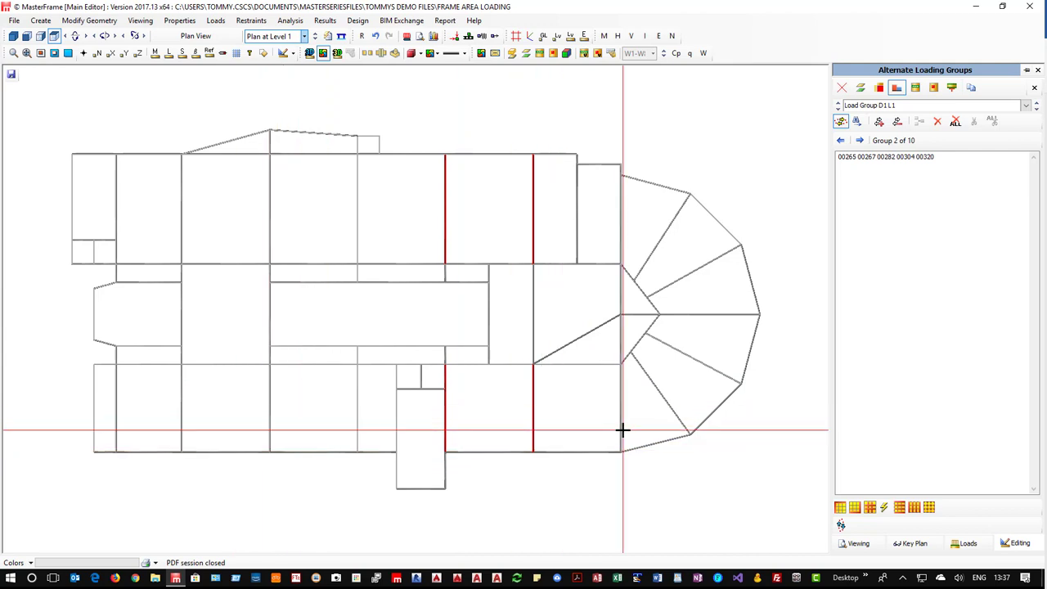
{"action": "left_click", "coordinate": [619, 210]}
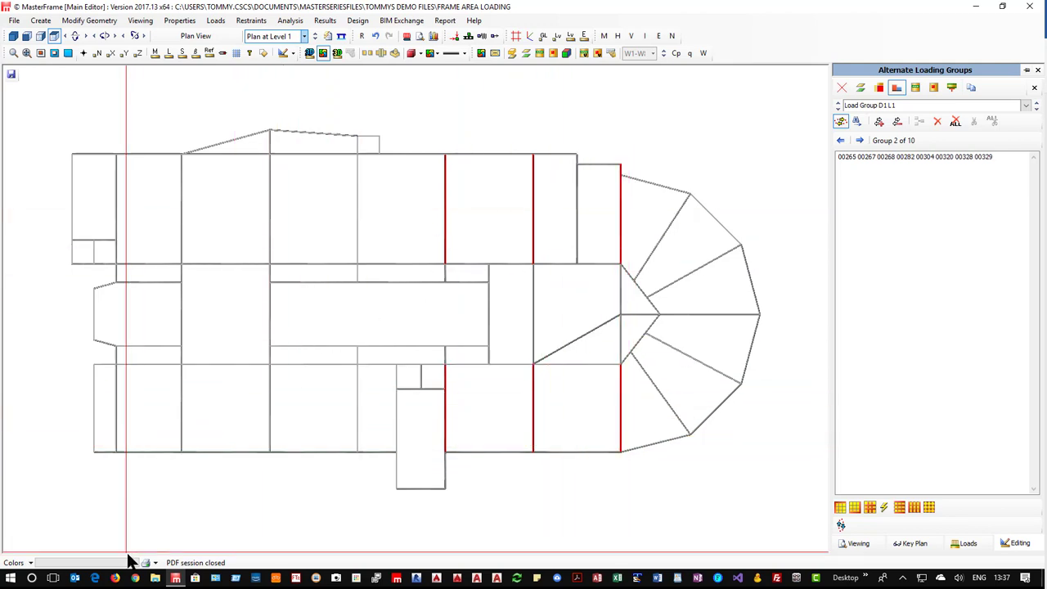
{"action": "left_click", "coordinate": [570, 225]}
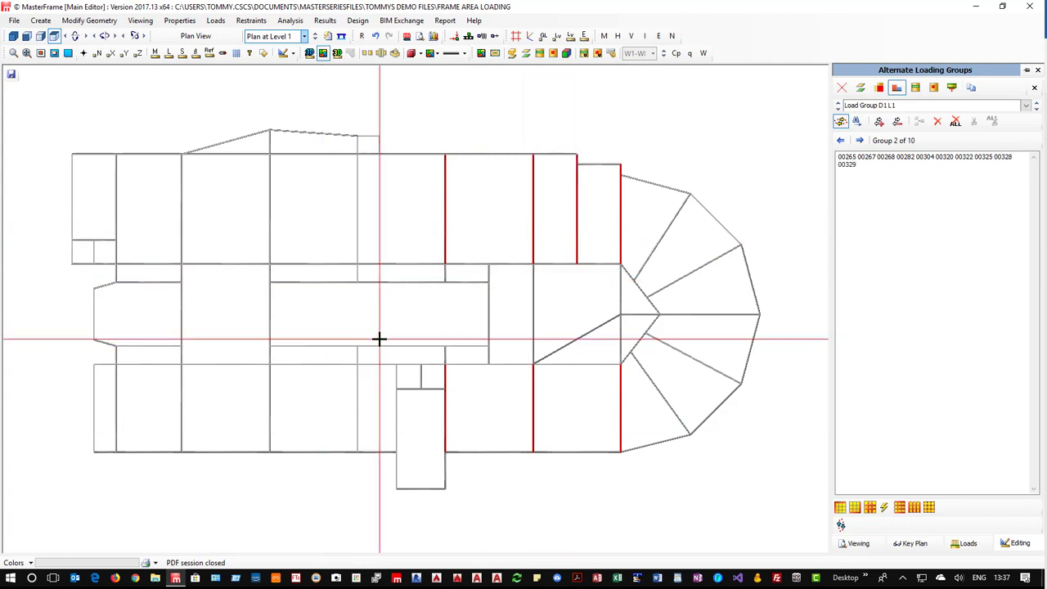
- Assign the transverse beams in the central row, including the two short stubs beside the opening, to Load Group D2 L2
{"action": "left_click", "coordinate": [1037, 109]}
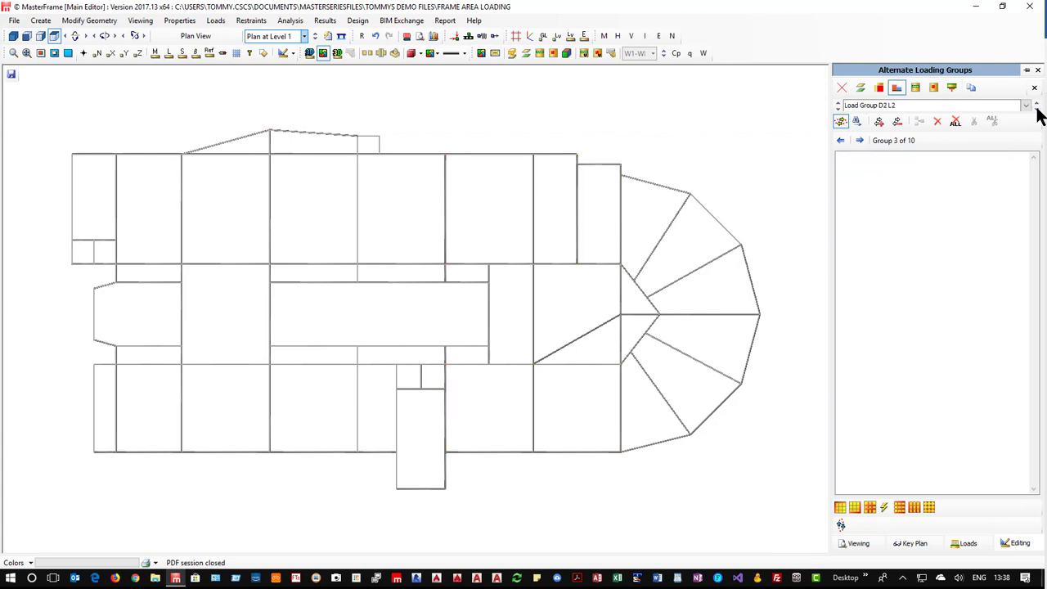
{"action": "left_click", "coordinate": [530, 313]}
{"action": "left_click", "coordinate": [620, 305]}
{"action": "left_click", "coordinate": [621, 334]}
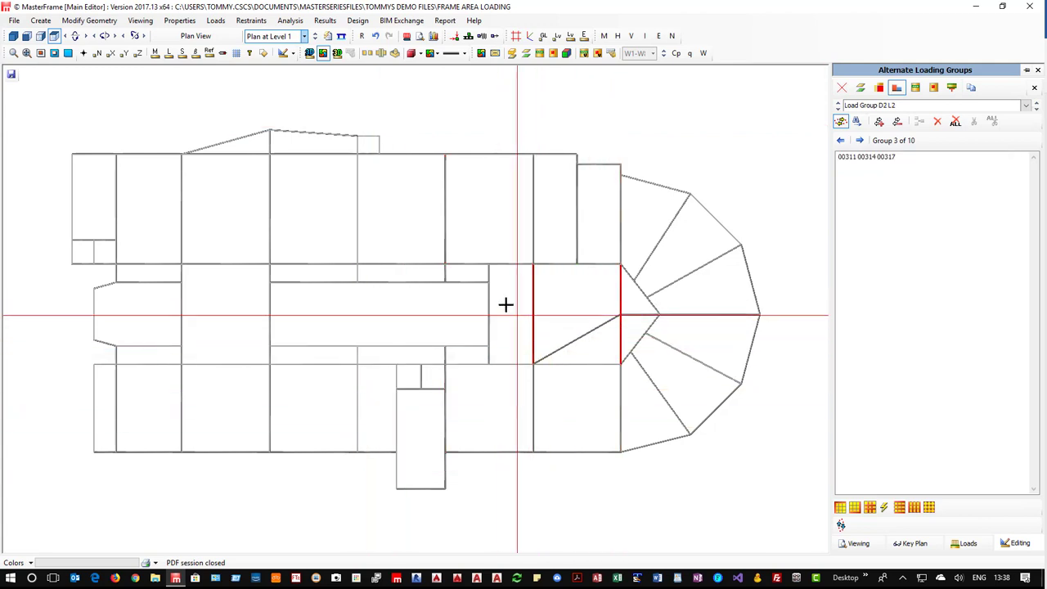
{"action": "left_click", "coordinate": [445, 275]}
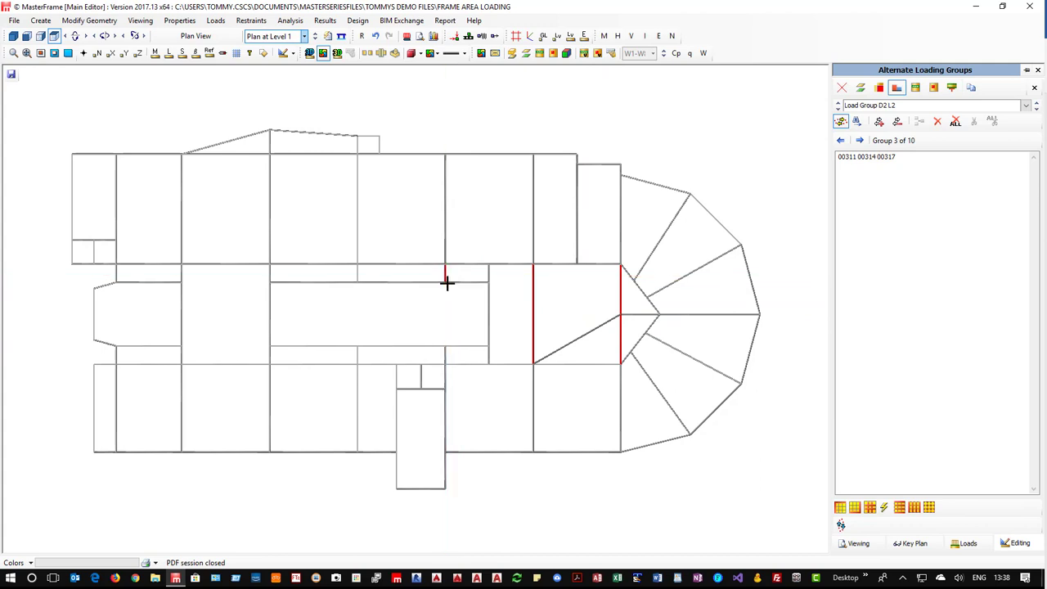
{"action": "left_click", "coordinate": [440, 355]}
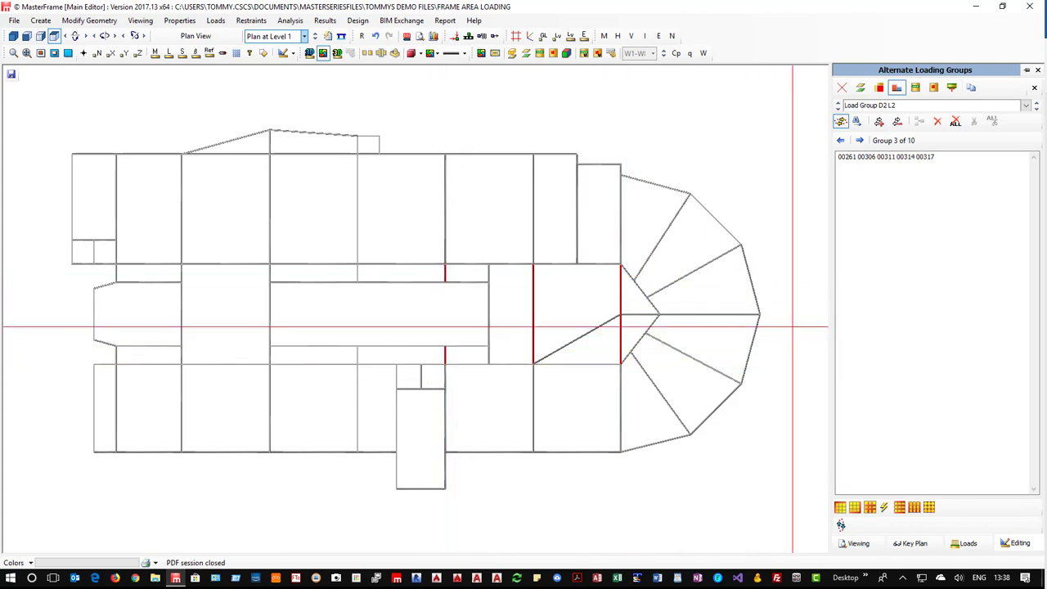
- Compare the members assigned to Load Group D1 L1 and Load Group D2 L2
{"action": "left_click", "coordinate": [1038, 109]}
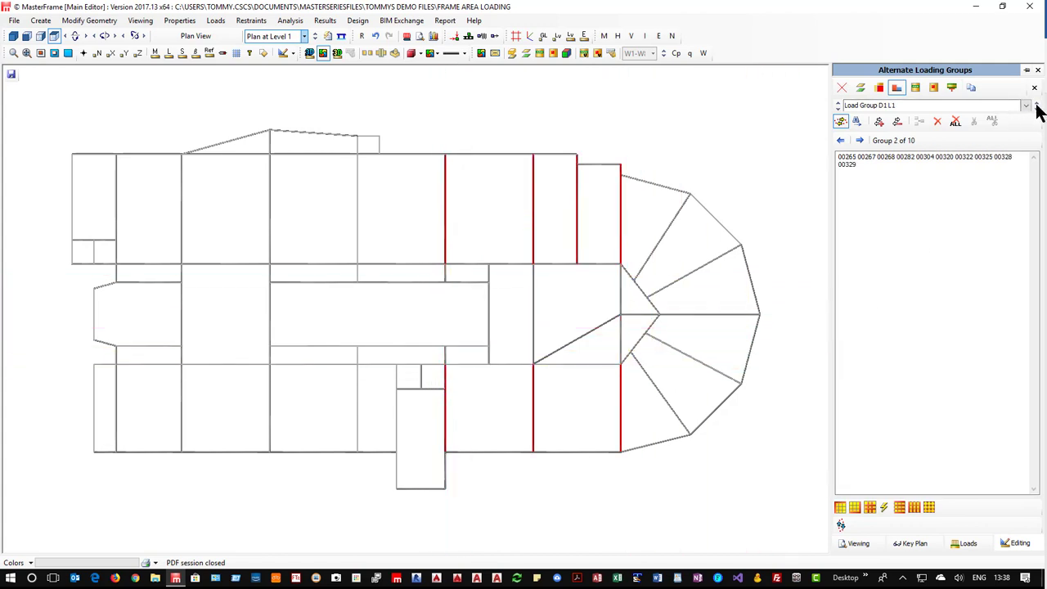
{"action": "left_click", "coordinate": [1037, 116]}
{"action": "left_click", "coordinate": [1037, 109]}
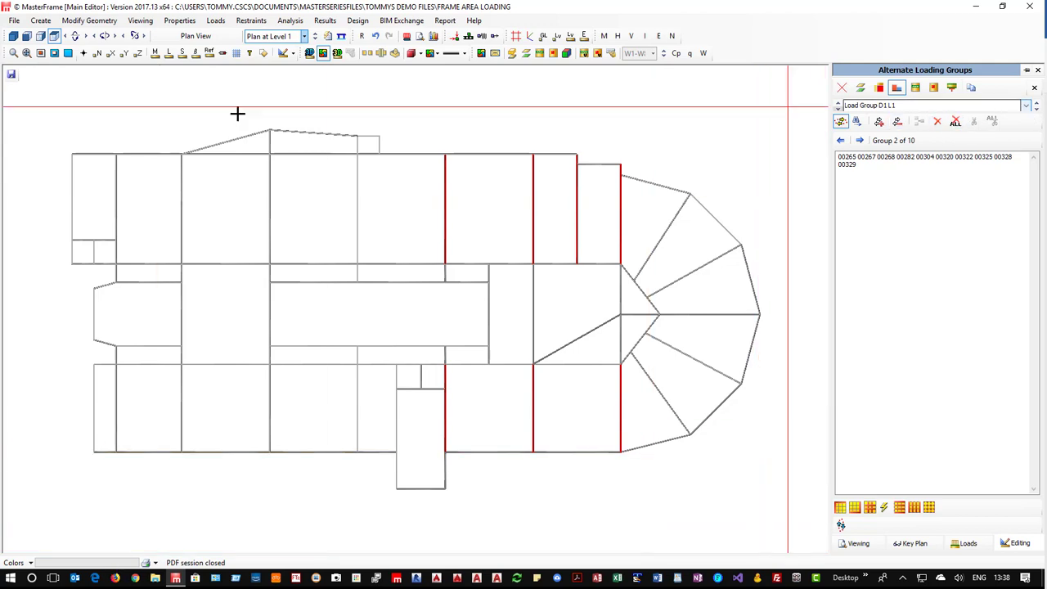
{"action": "left_click", "coordinate": [216, 20]}
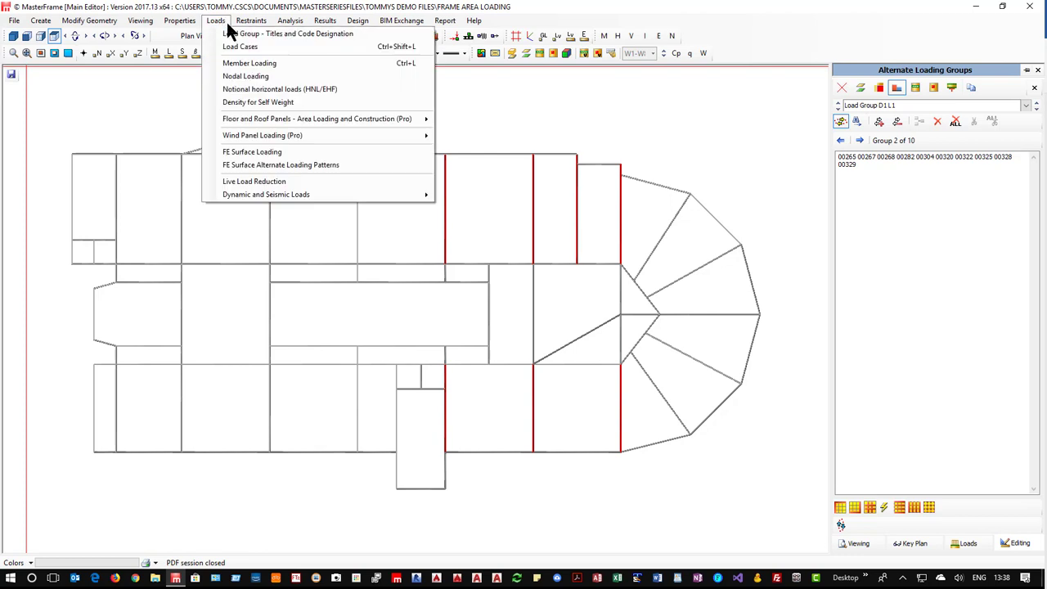
{"action": "mouse_move", "coordinate": [303, 123]}
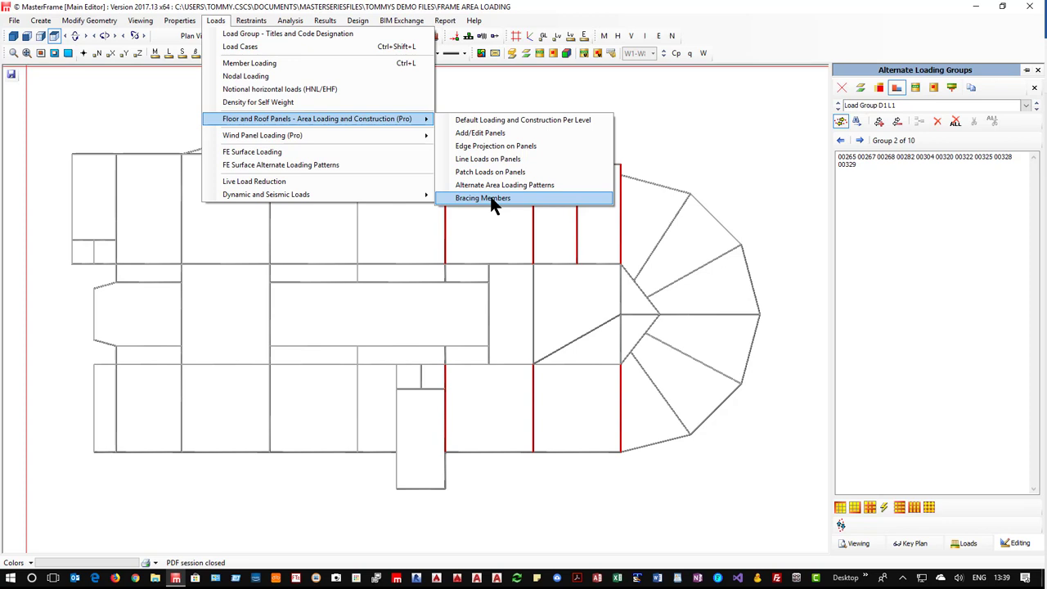
{"action": "key", "text": "Escape"}
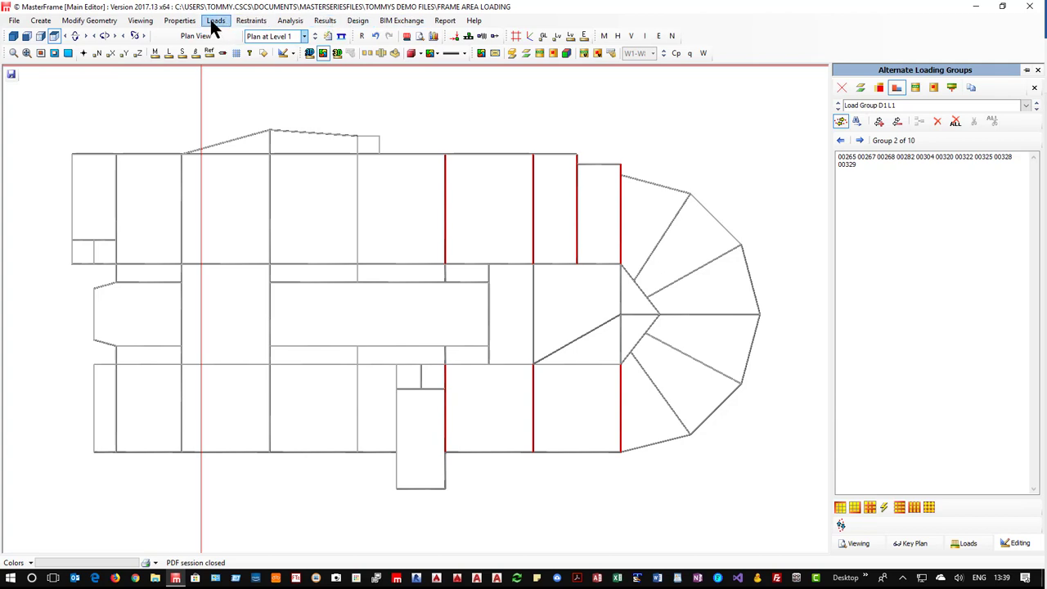
- Close the alternate loading groups and view the full frame in plan and in 3D
{"action": "left_click", "coordinate": [277, 36]}
{"action": "left_click", "coordinate": [276, 47]}
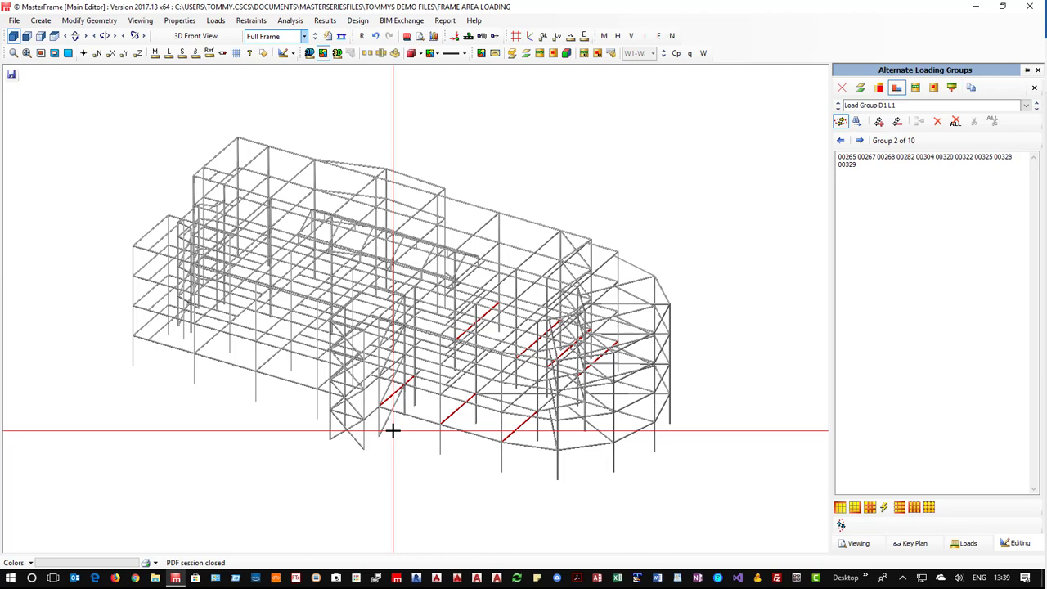
{"action": "left_click", "coordinate": [1038, 70]}
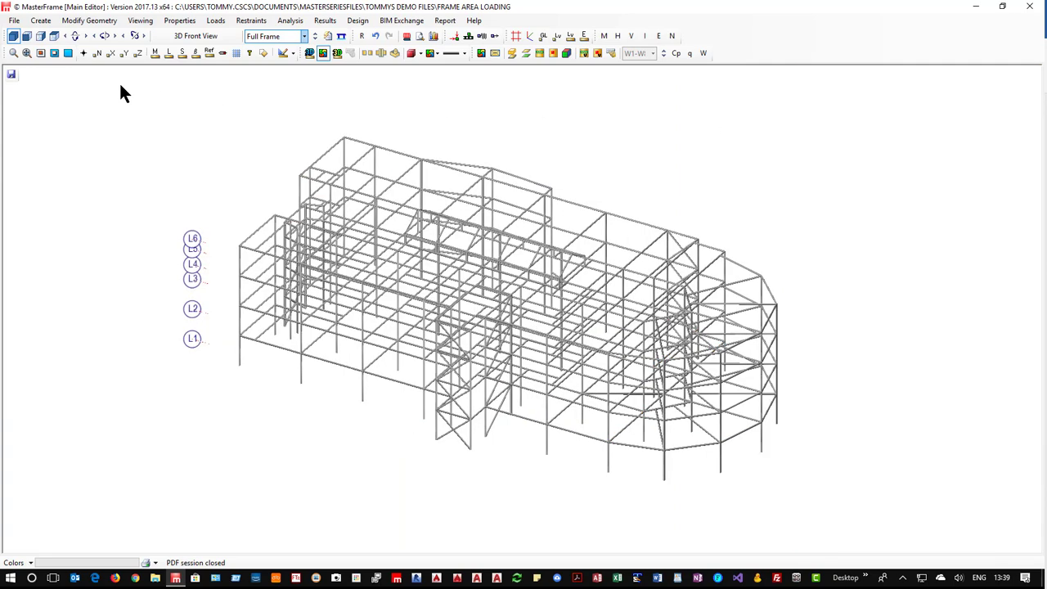
{"action": "left_click", "coordinate": [55, 35]}
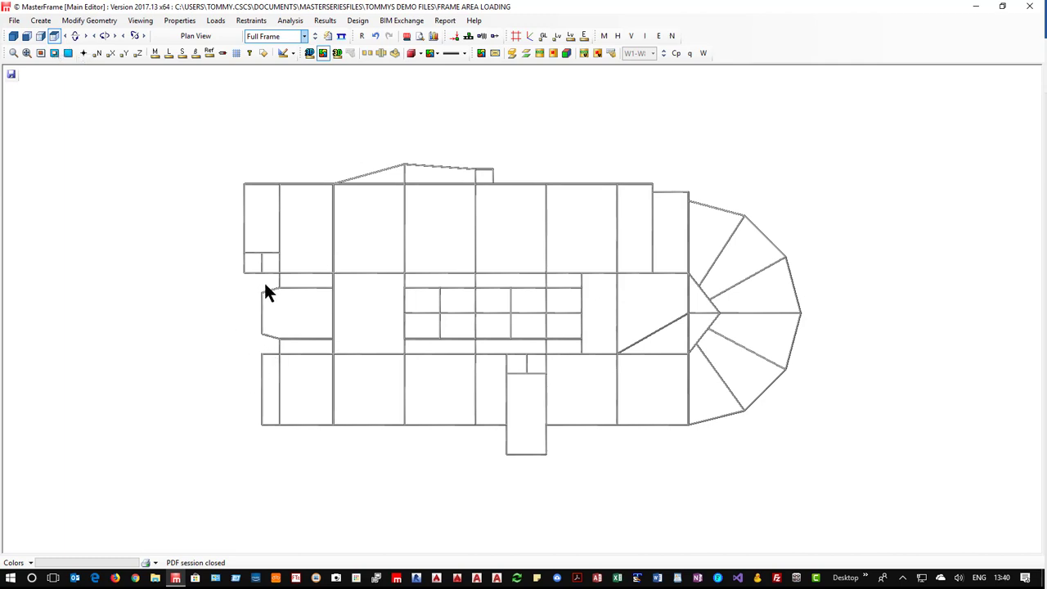
{"action": "left_click", "coordinate": [13, 35]}
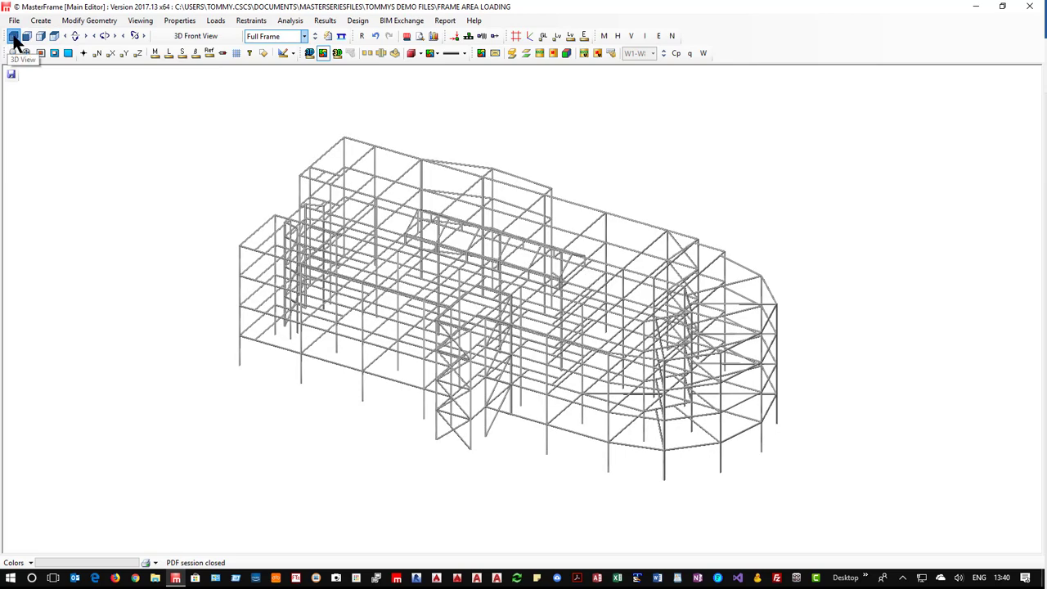
- Render the frame's members as solid coloured sections and examine the structure from several sides
{"action": "left_click", "coordinate": [312, 52]}
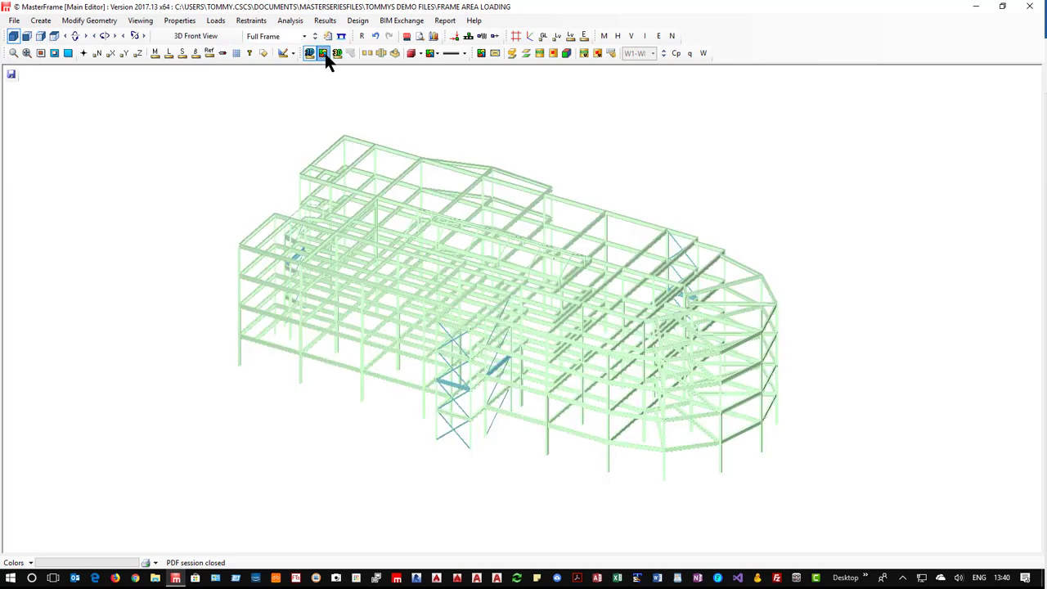
{"action": "left_click", "coordinate": [337, 52]}
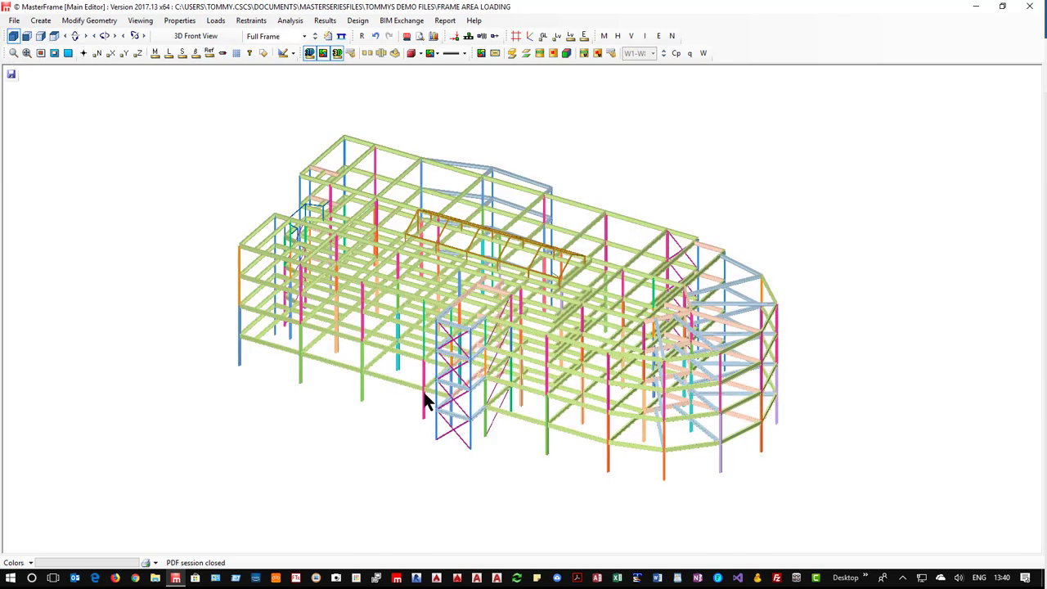
{"action": "middle_click_drag", "start_coordinate": [401, 401], "coordinate": [393, 344]}
{"action": "scroll", "coordinate": [372, 337], "scroll_direction": "up", "scroll_amount": 3}
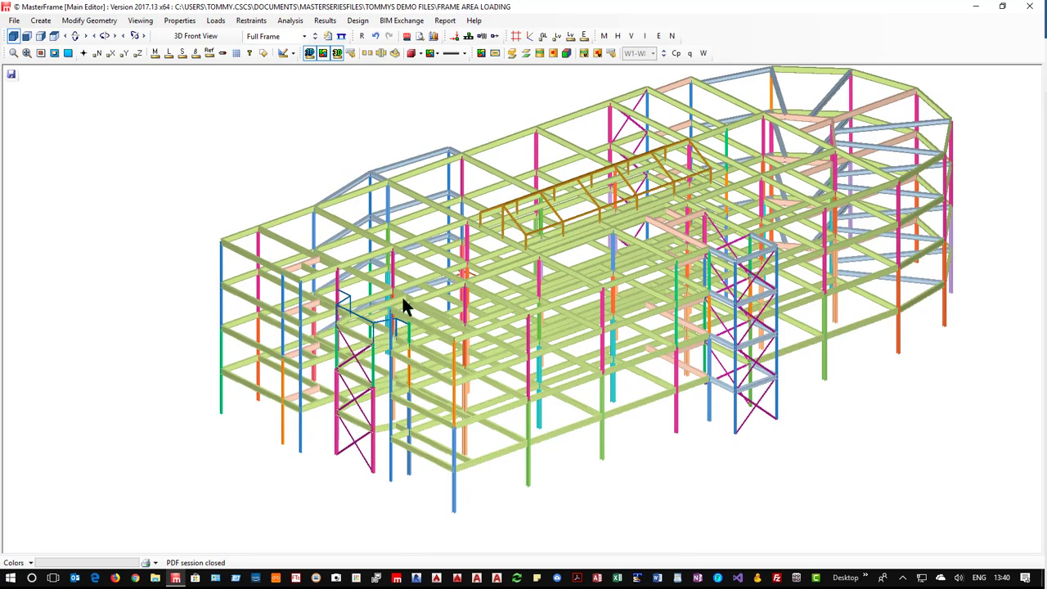
{"action": "middle_click_drag", "start_coordinate": [374, 327], "coordinate": [501, 413]}
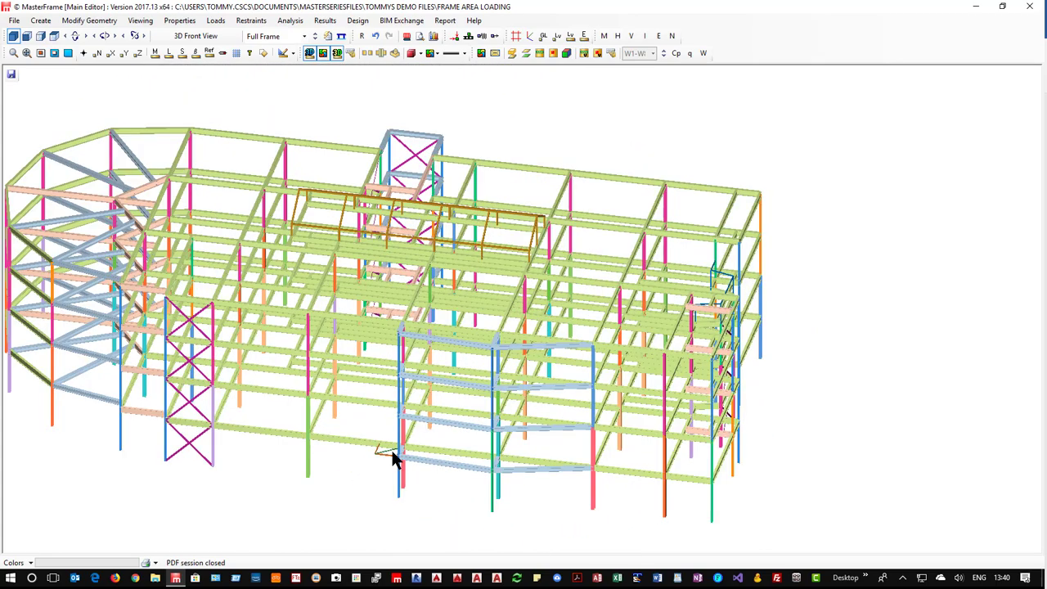
{"action": "middle_click_drag", "start_coordinate": [661, 362], "coordinate": [626, 344]}
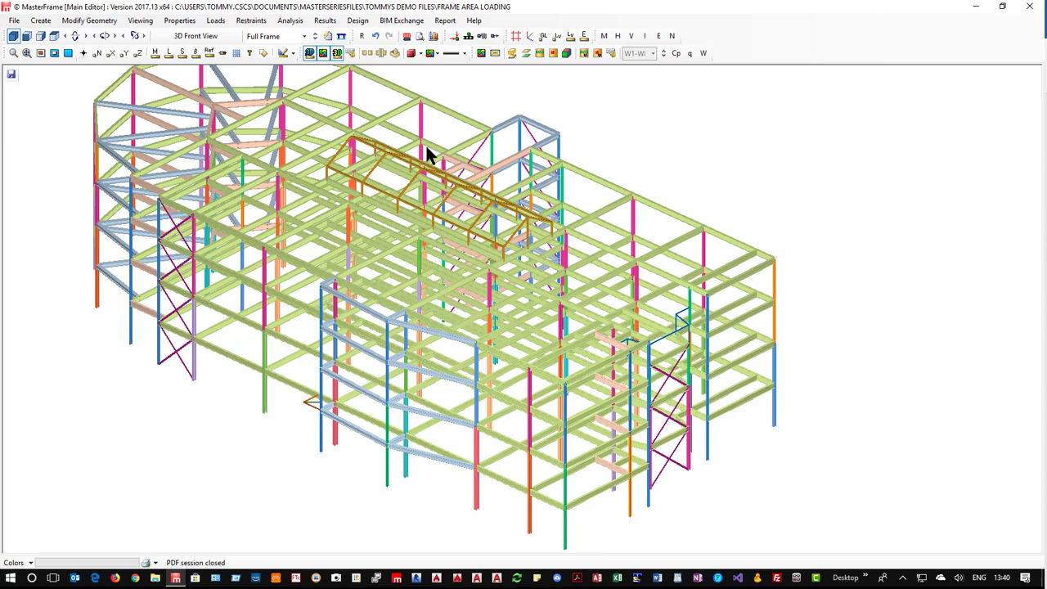
- Open the automatic wind loading directions and settings for the wind panels
{"action": "left_click", "coordinate": [215, 21]}
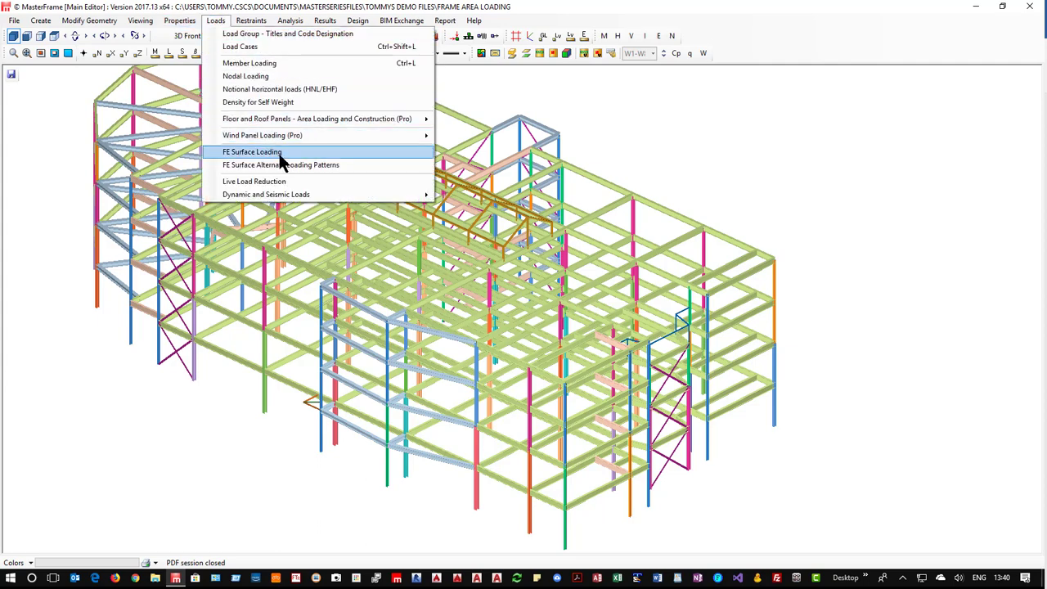
{"action": "mouse_move", "coordinate": [303, 135]}
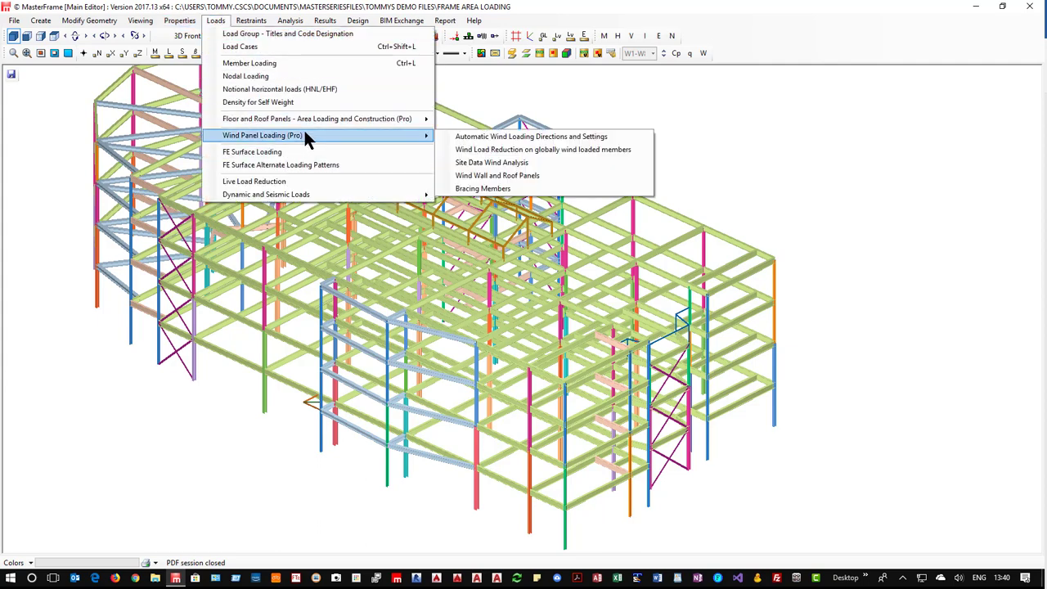
{"action": "left_click", "coordinate": [517, 143]}
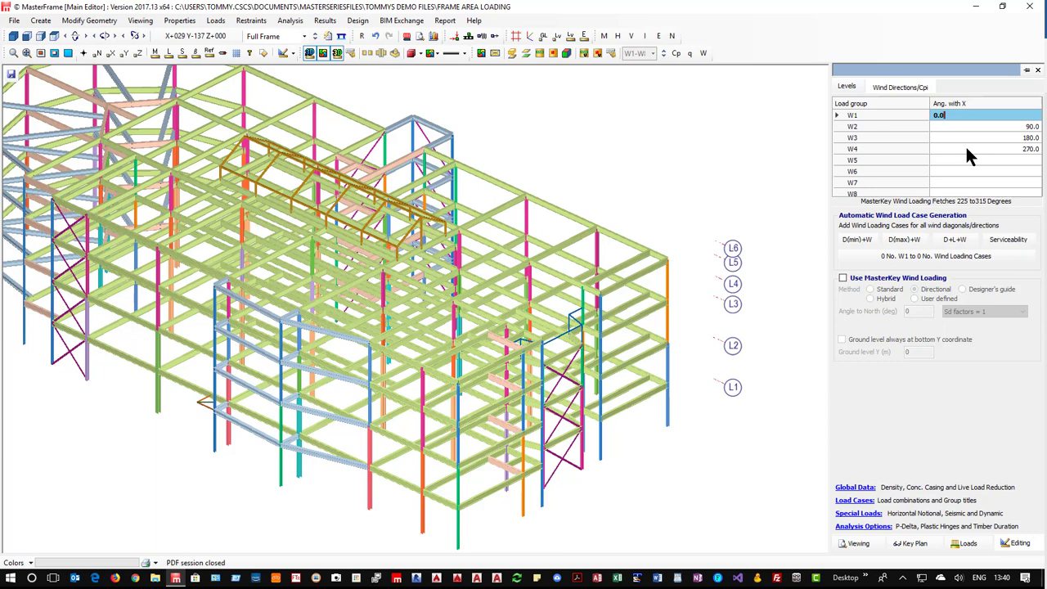
- Enable MasterKey wind loading and open the wind load reduction settings for globally wind loaded members
{"action": "left_click", "coordinate": [843, 279]}
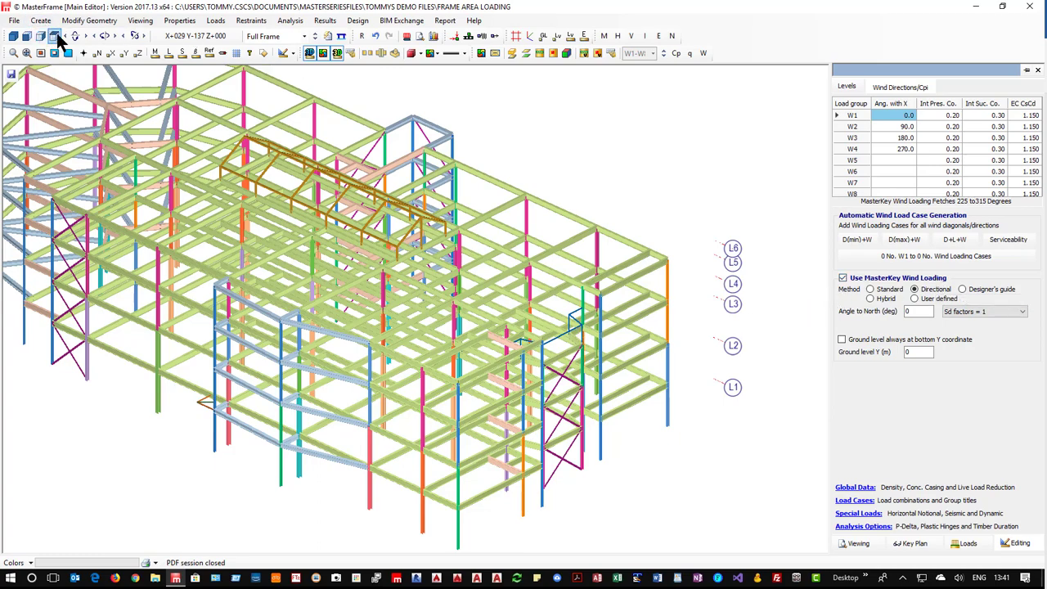
{"action": "left_click", "coordinate": [55, 36]}
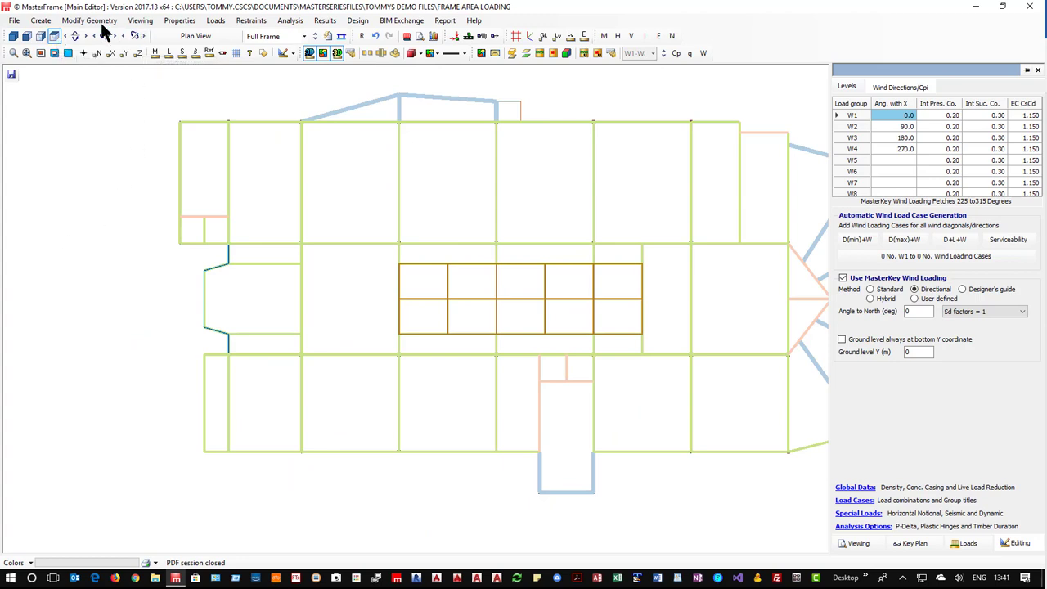
{"action": "left_click", "coordinate": [215, 20]}
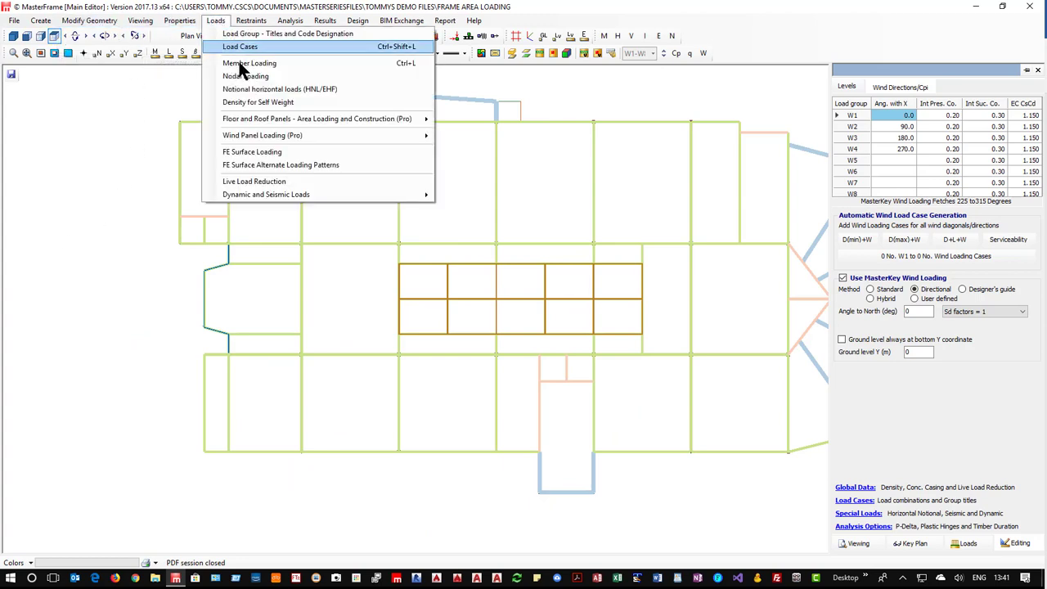
{"action": "mouse_move", "coordinate": [341, 136]}
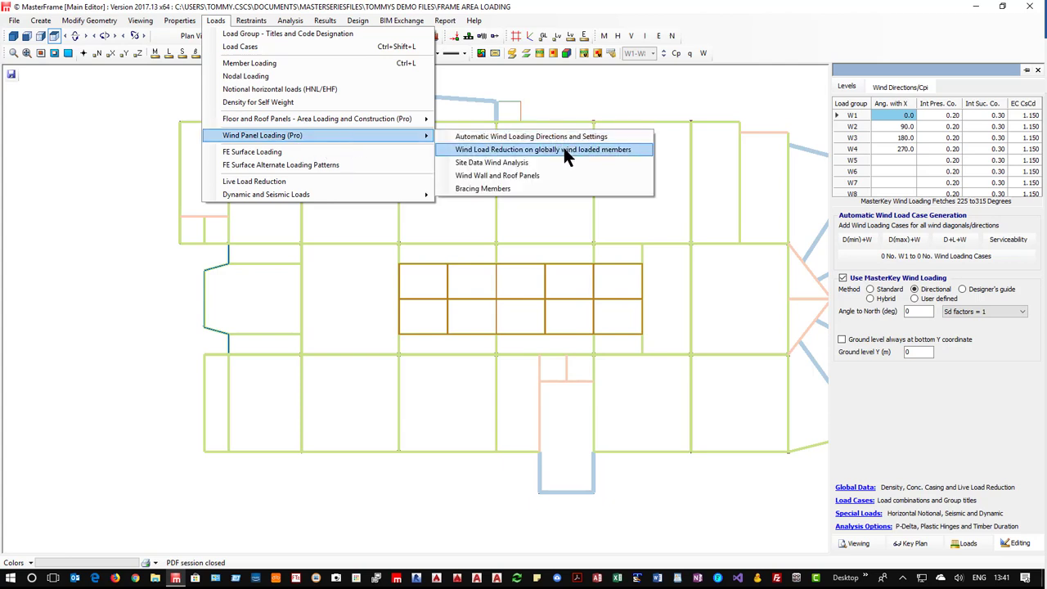
{"action": "left_click", "coordinate": [566, 151]}
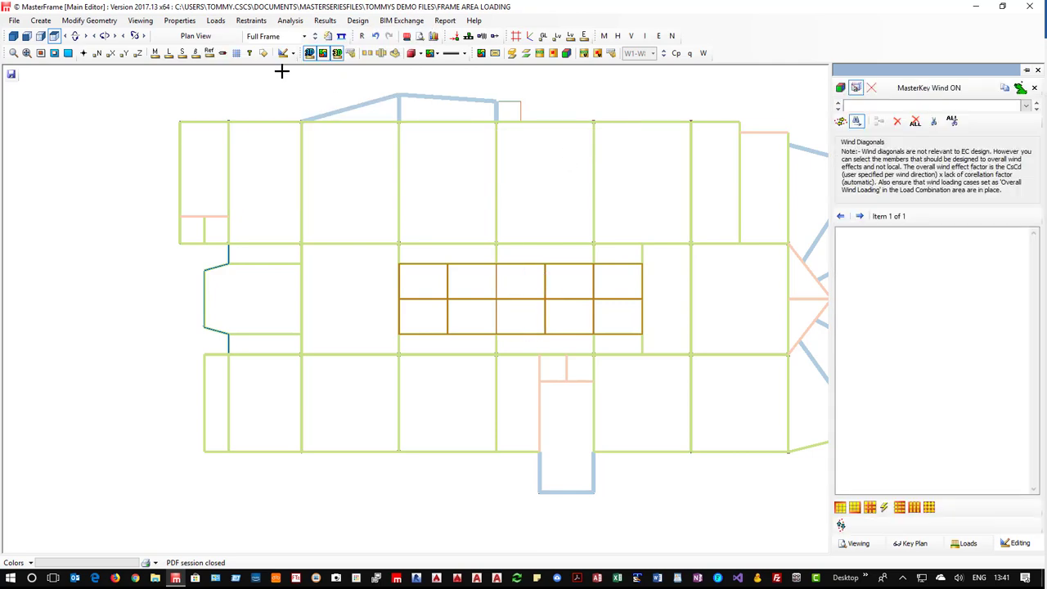
- Show only the inclined members in front view and add those below the roof structure to the globally wind loaded members
{"action": "left_click", "coordinate": [14, 36]}
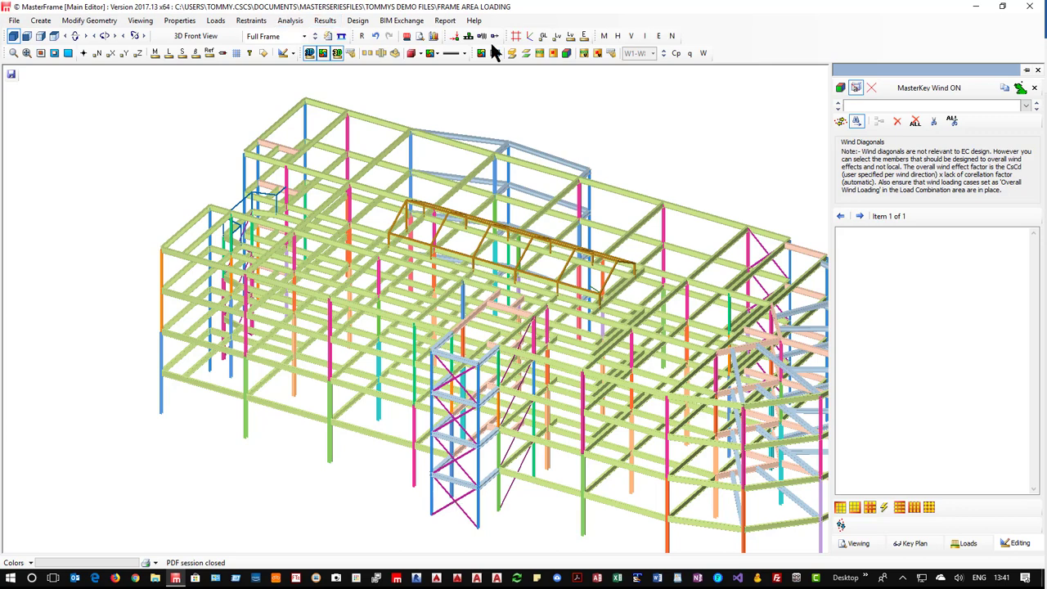
{"action": "left_click", "coordinate": [27, 38]}
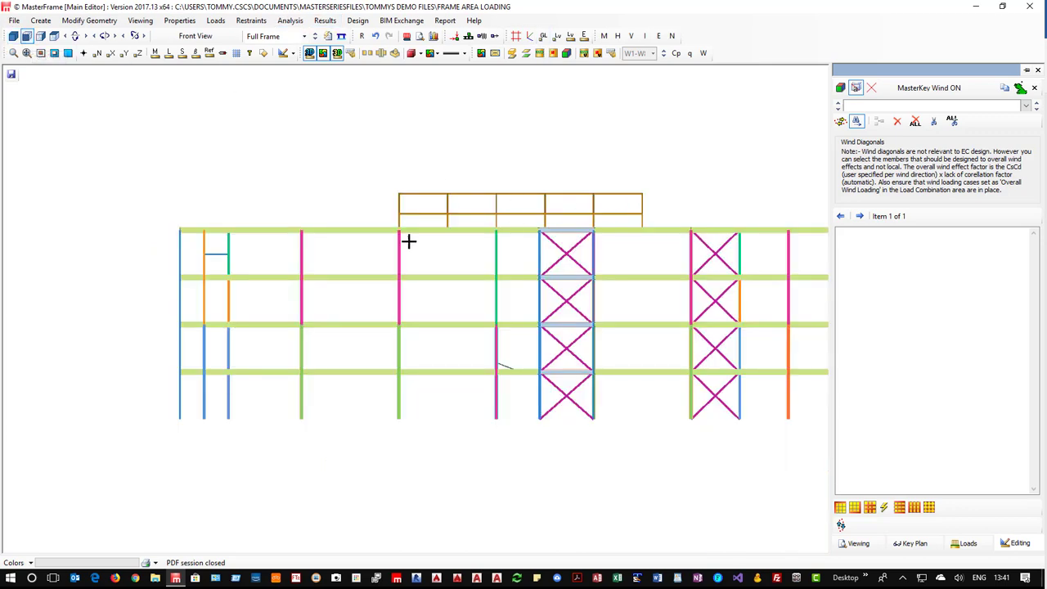
{"action": "middle_click_drag", "start_coordinate": [439, 406], "coordinate": [288, 357]}
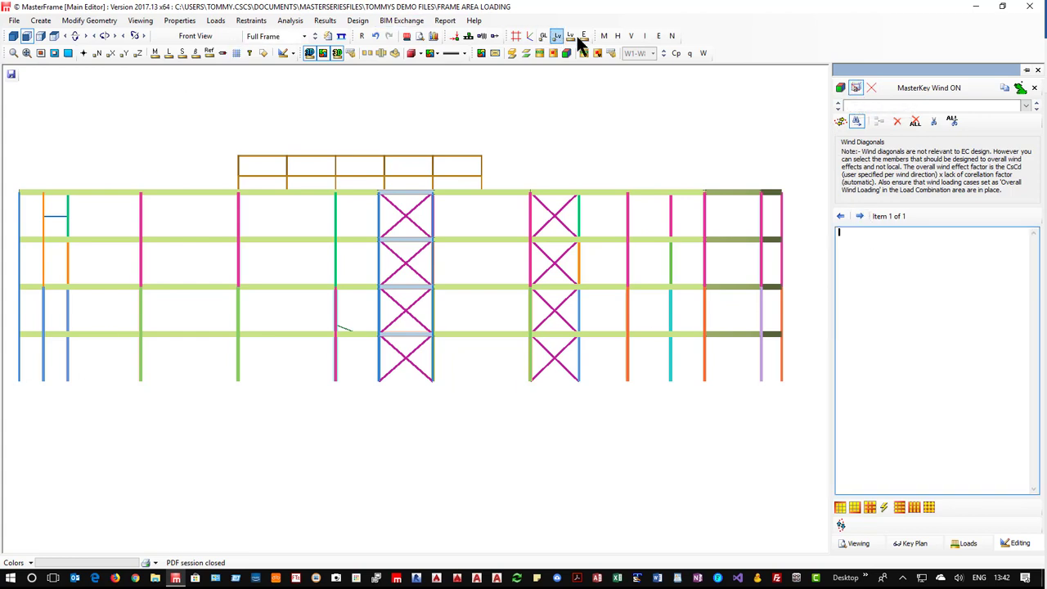
{"action": "left_click", "coordinate": [645, 37]}
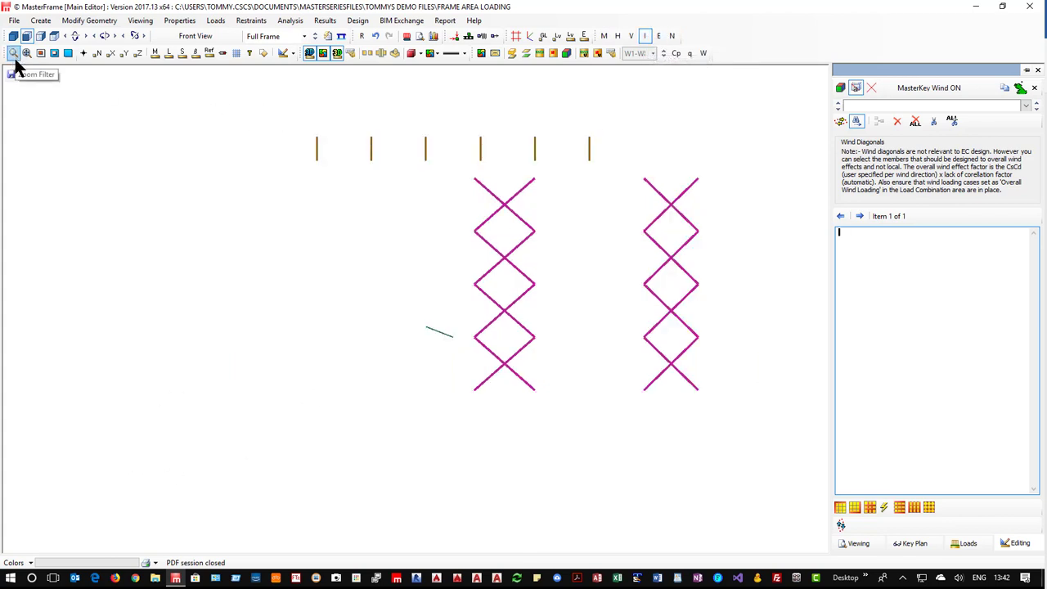
{"action": "left_click", "coordinate": [842, 122]}
{"action": "left_click_drag", "start_coordinate": [791, 414], "coordinate": [276, 166]}
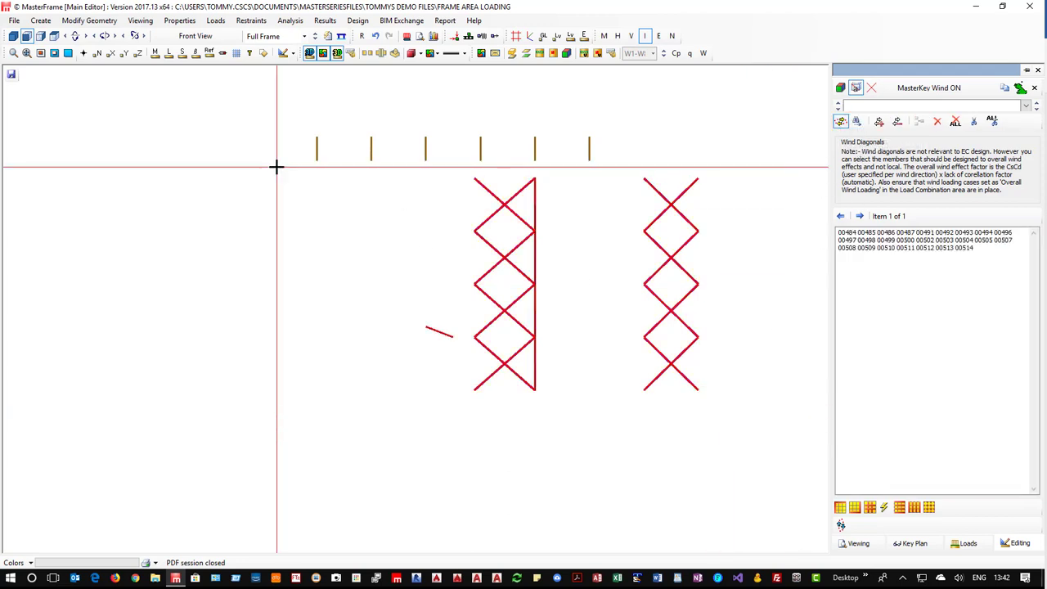
- In 3D, remove the stray inclined member by the roof frames from the selection and add the remaining end bay's bracing
{"action": "left_click", "coordinate": [12, 36]}
{"action": "left_click", "coordinate": [556, 231]}
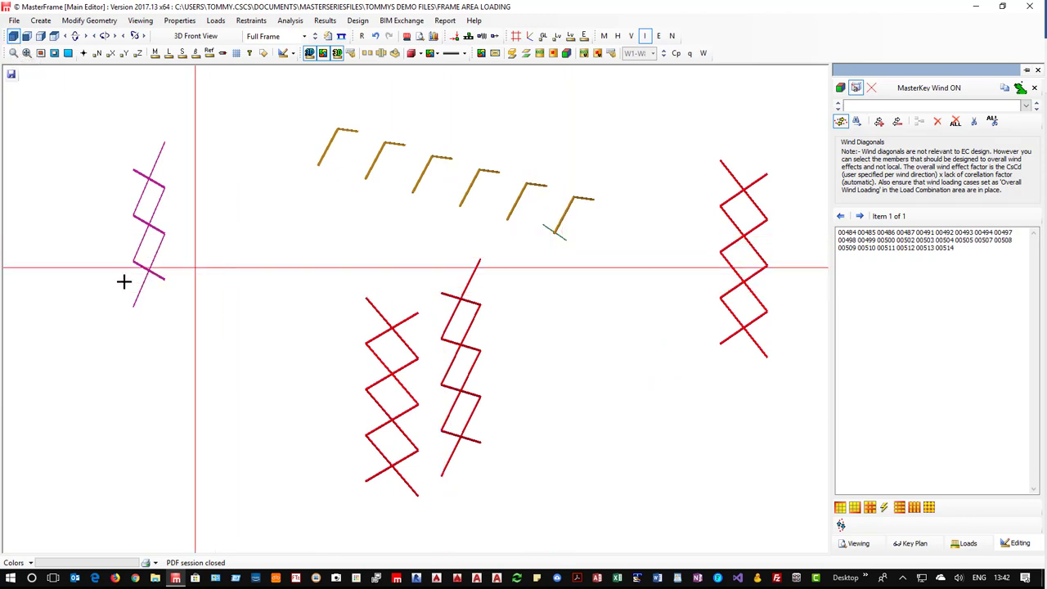
{"action": "left_click_drag", "start_coordinate": [42, 339], "coordinate": [184, 102]}
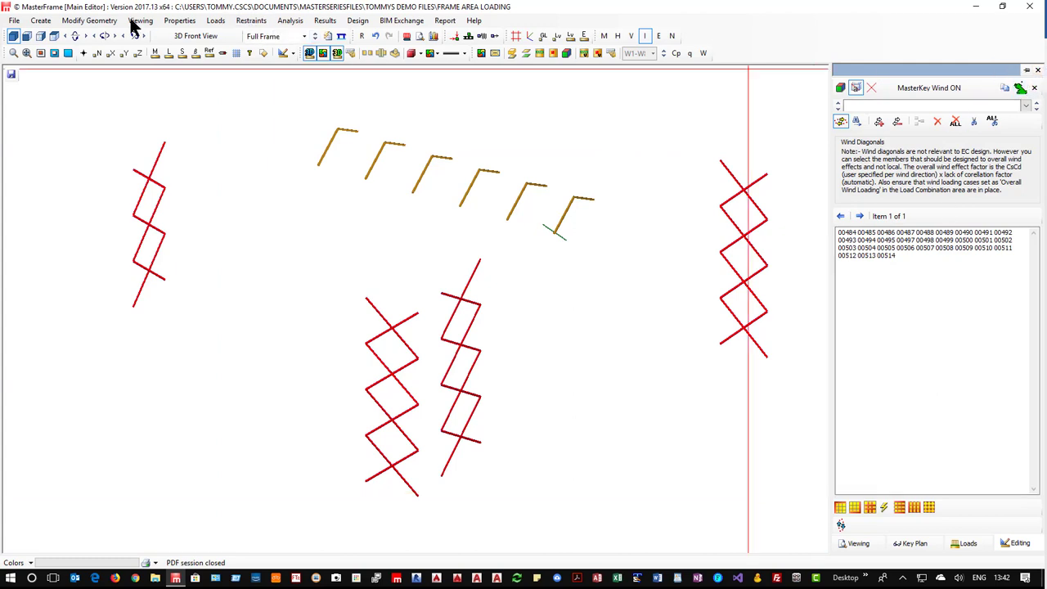
- Open the site data wind analysis and try a map location in grid square TF, at TF330440
{"action": "left_click", "coordinate": [174, 24]}
{"action": "mouse_move", "coordinate": [216, 21]}
{"action": "mouse_move", "coordinate": [262, 135]}
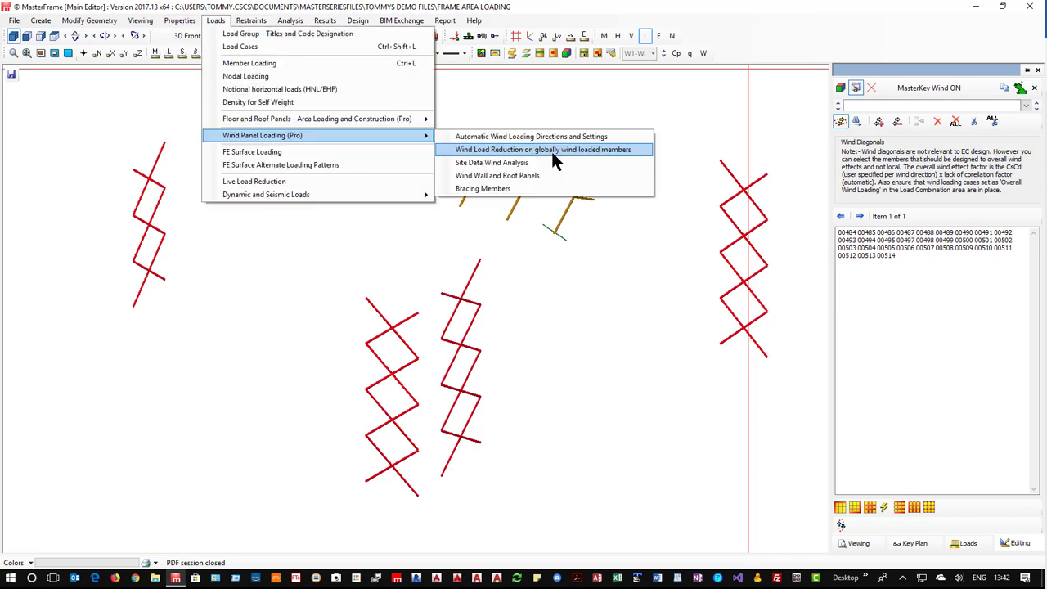
{"action": "left_click", "coordinate": [494, 164]}
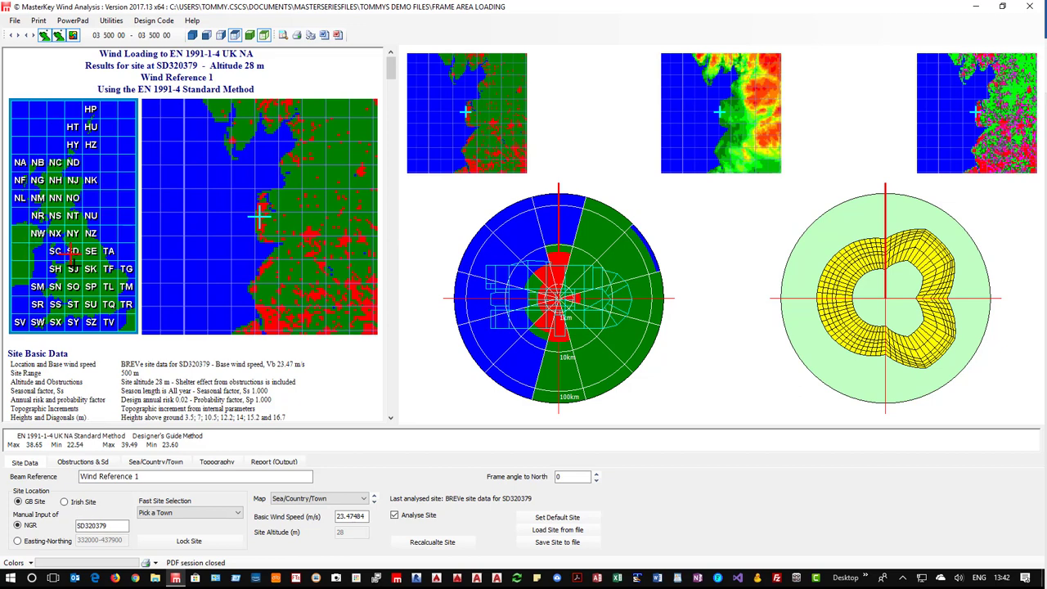
{"action": "left_click", "coordinate": [106, 272]}
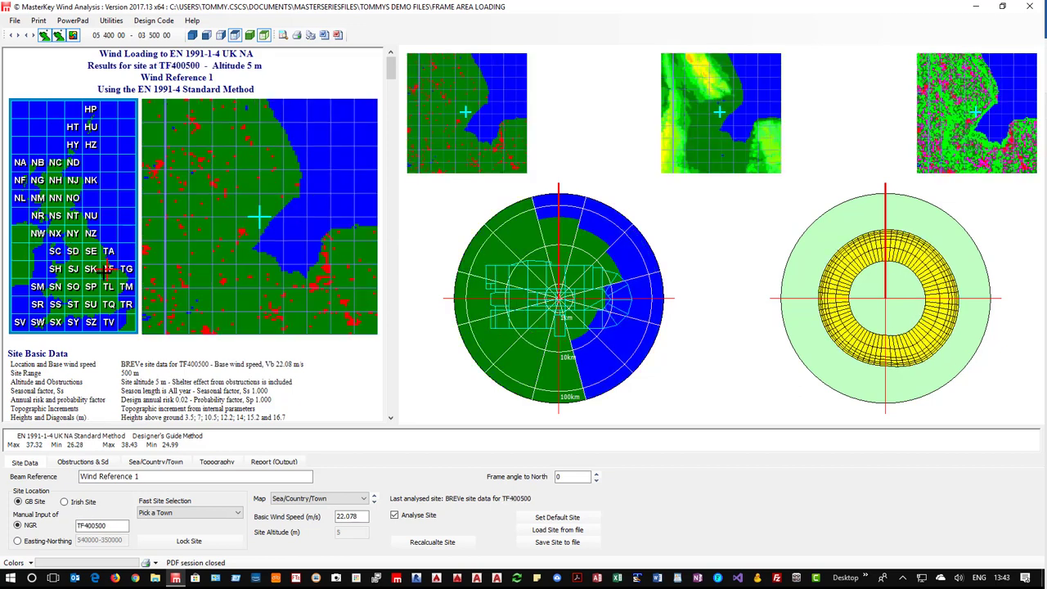
{"action": "left_click", "coordinate": [242, 232]}
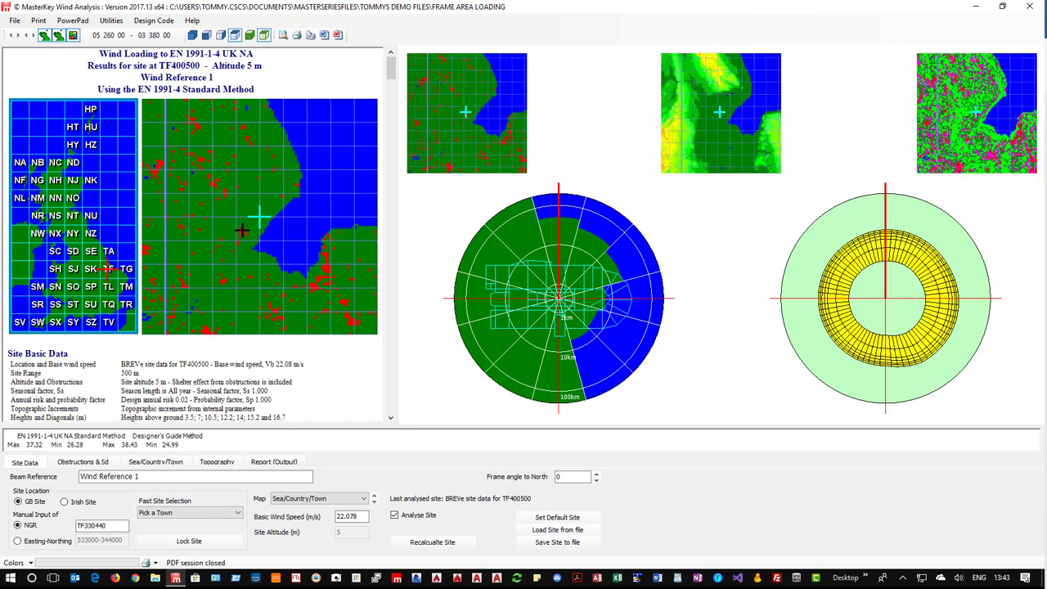
- Select the site's NGR for replacement and switch to the web browser to open the UK Grid Reference Finder
{"action": "double_click", "coordinate": [90, 526]}
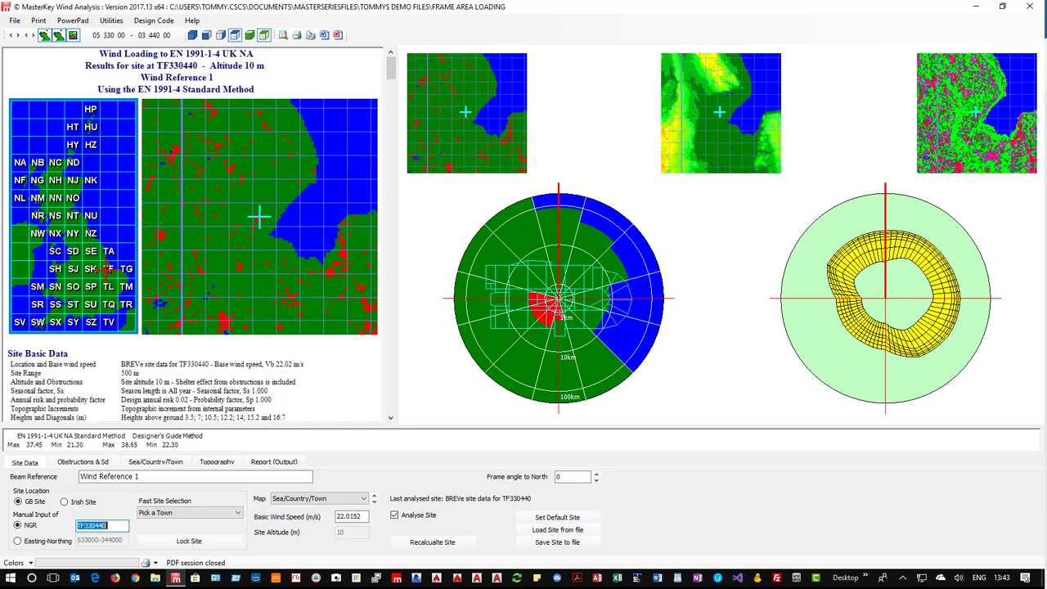
{"action": "mouse_move", "coordinate": [175, 578]}
{"action": "left_click", "coordinate": [138, 579]}
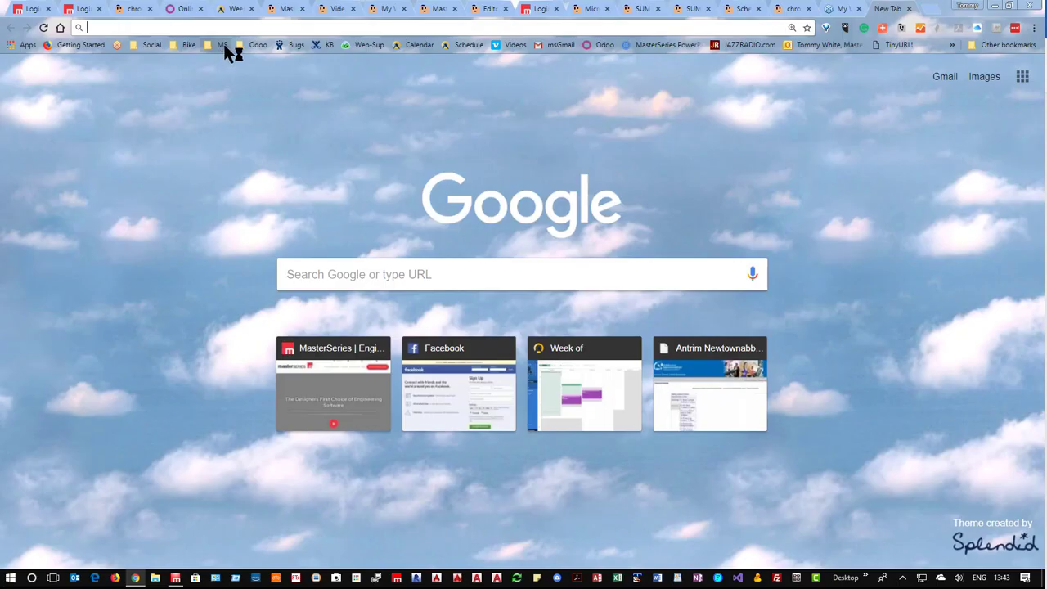
{"action": "left_click", "coordinate": [223, 43]}
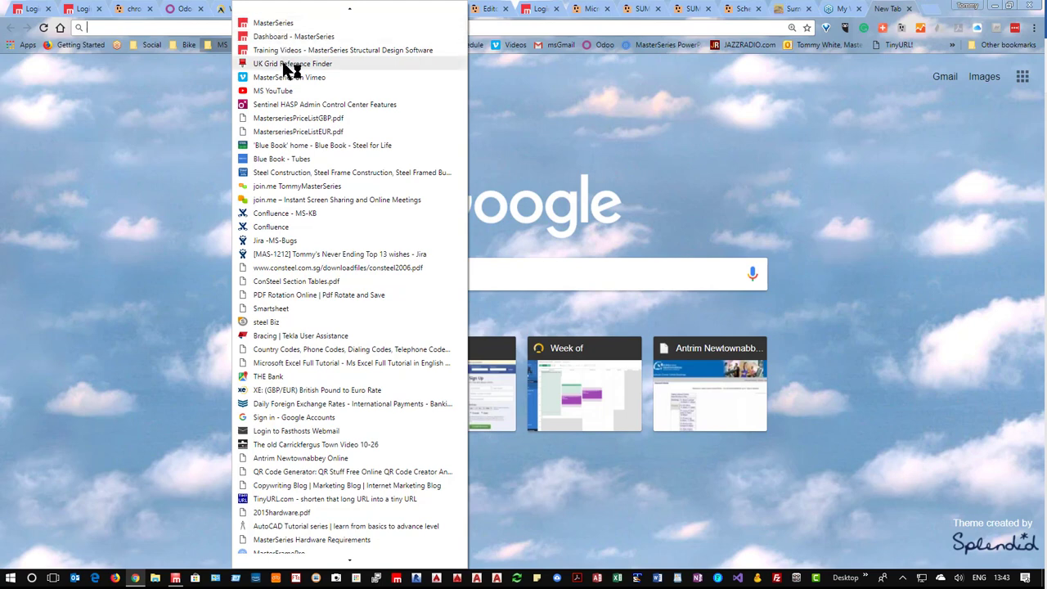
{"action": "left_click", "coordinate": [286, 64]}
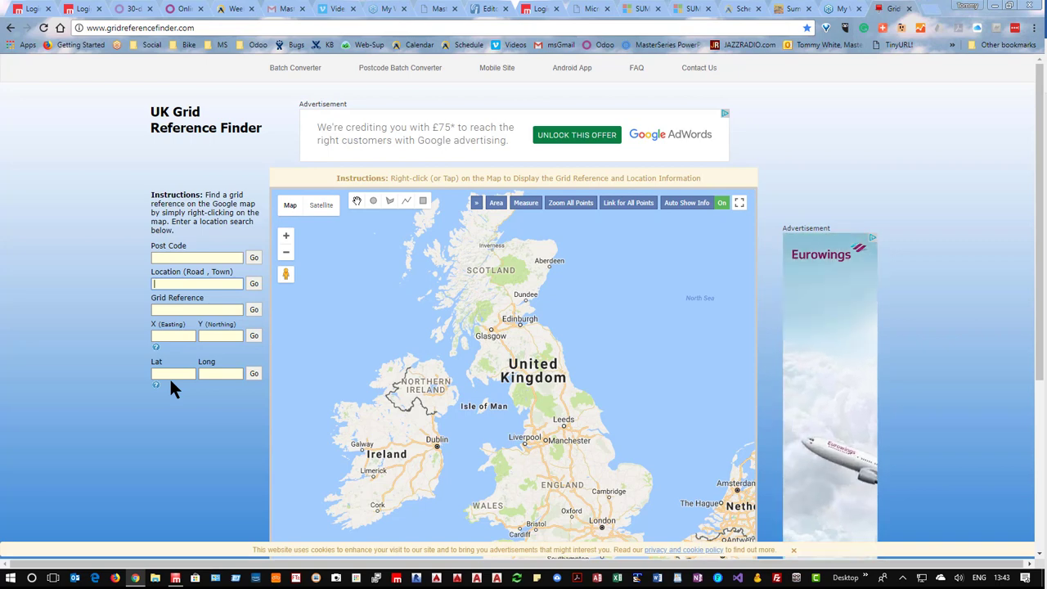
- Search for the location Bath and bring the bowling green in Alexandra Park into close view on the map
{"action": "type", "text": "Bath"}
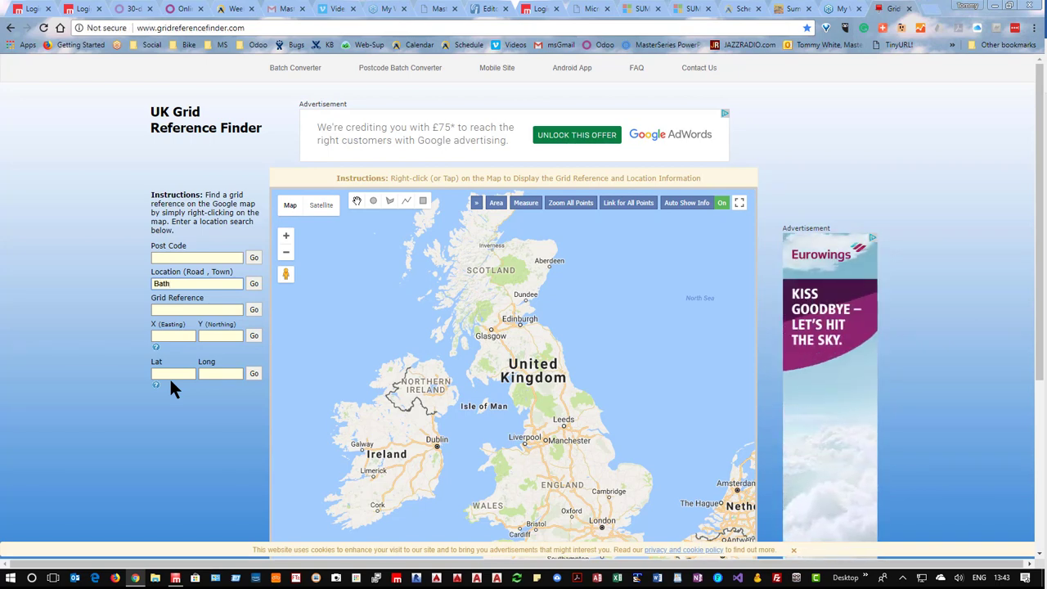
{"action": "key", "text": "Return"}
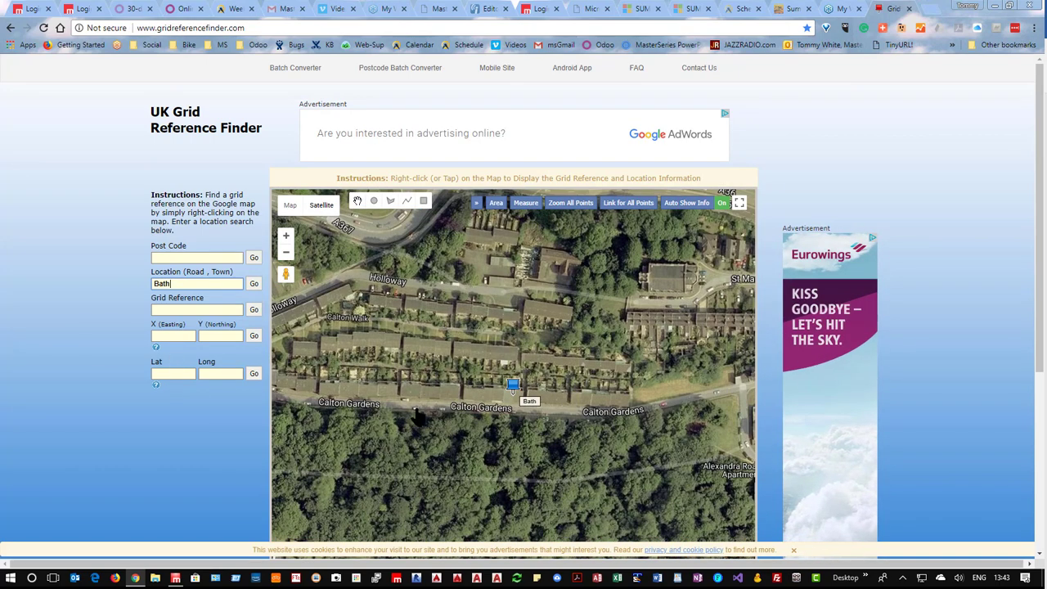
{"action": "scroll", "coordinate": [536, 358], "scroll_direction": "down", "scroll_amount": 3}
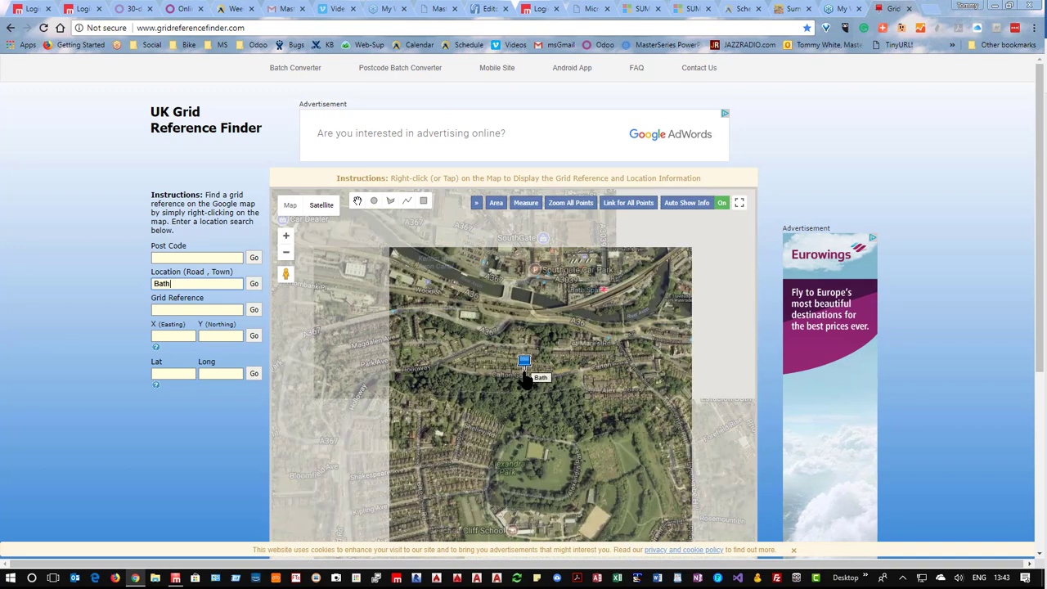
{"action": "scroll", "coordinate": [524, 376], "scroll_direction": "down", "scroll_amount": 1}
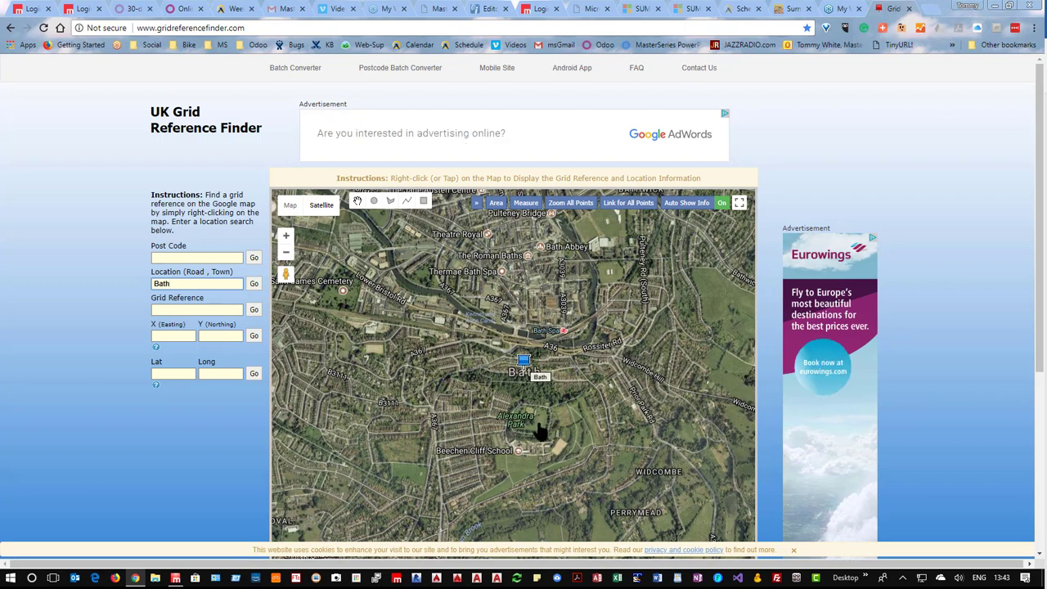
{"action": "scroll", "coordinate": [540, 433], "scroll_direction": "up", "scroll_amount": 1}
{"action": "scroll", "coordinate": [517, 443], "scroll_direction": "up", "scroll_amount": 2}
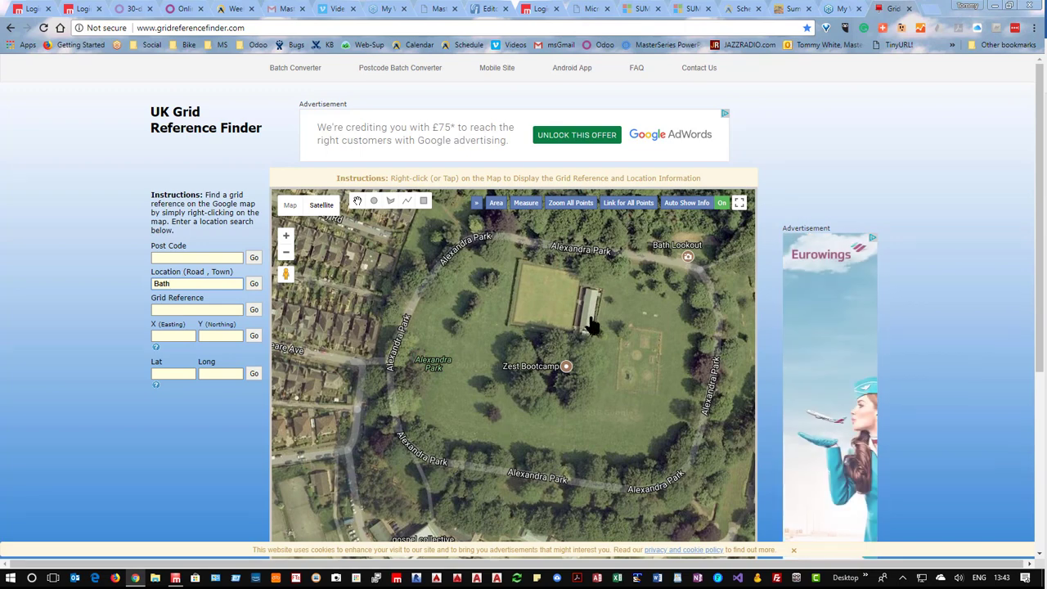
- Mark a point beside the building in Alexandra Park and copy its 6-figure grid reference
{"action": "right_click", "coordinate": [609, 309]}
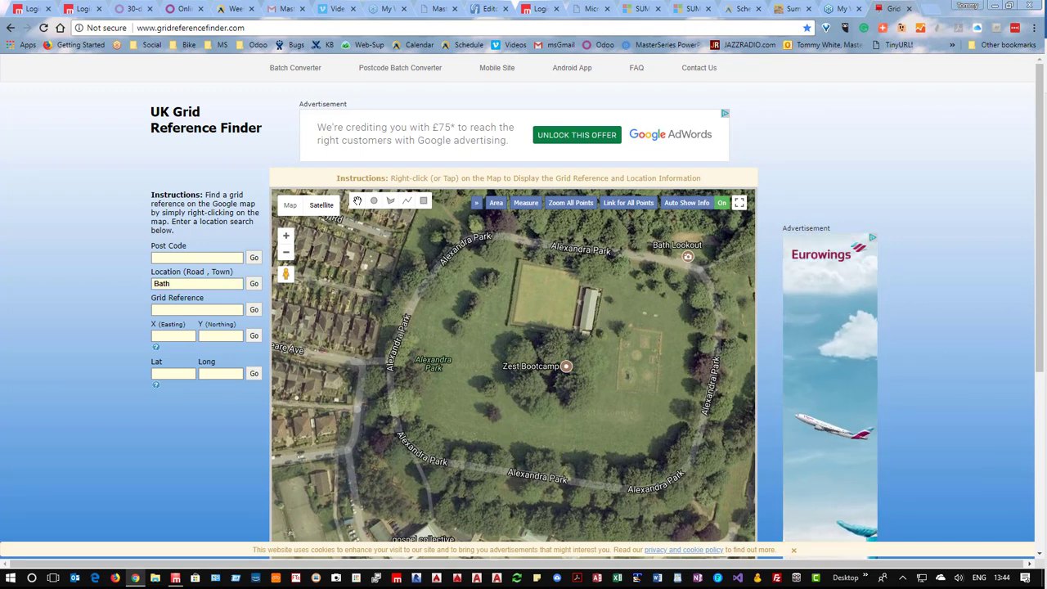
{"action": "left_click", "coordinate": [617, 319]}
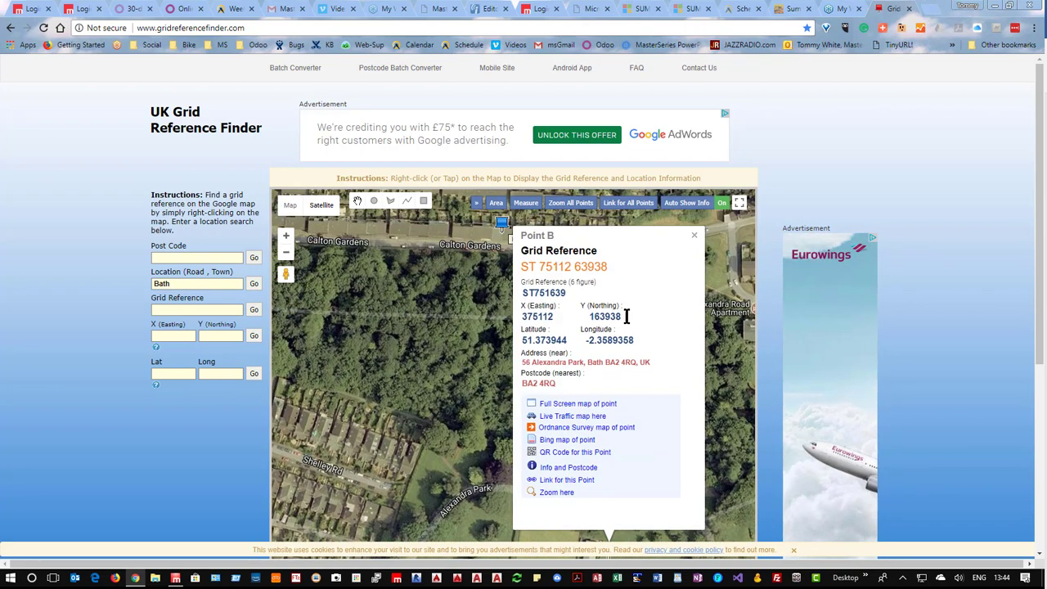
{"action": "left_click_drag", "start_coordinate": [567, 293], "coordinate": [522, 295]}
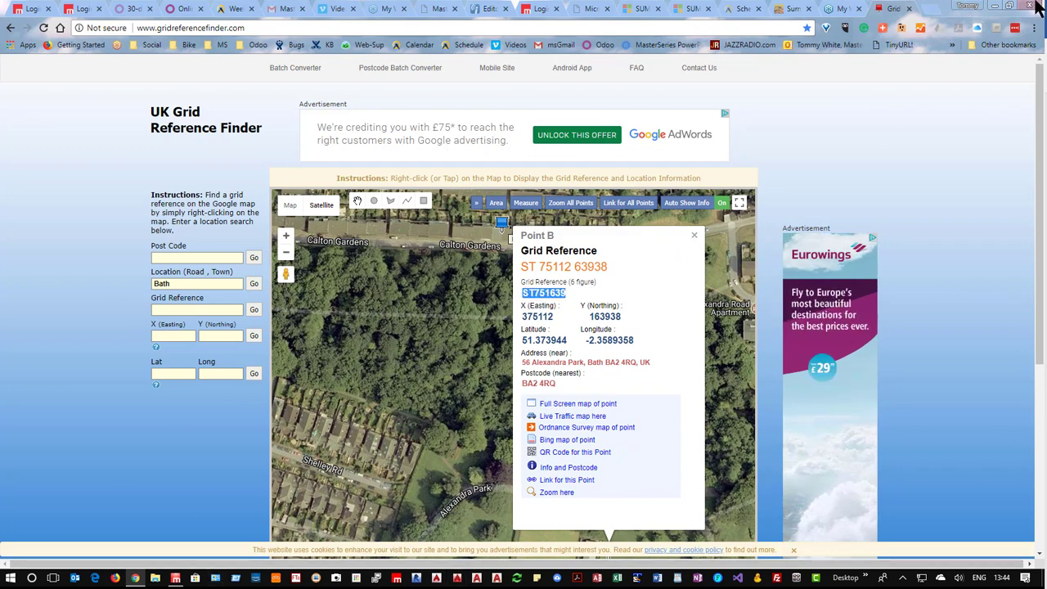
{"action": "scroll", "coordinate": [769, 472], "scroll_direction": "down", "scroll_amount": 4}
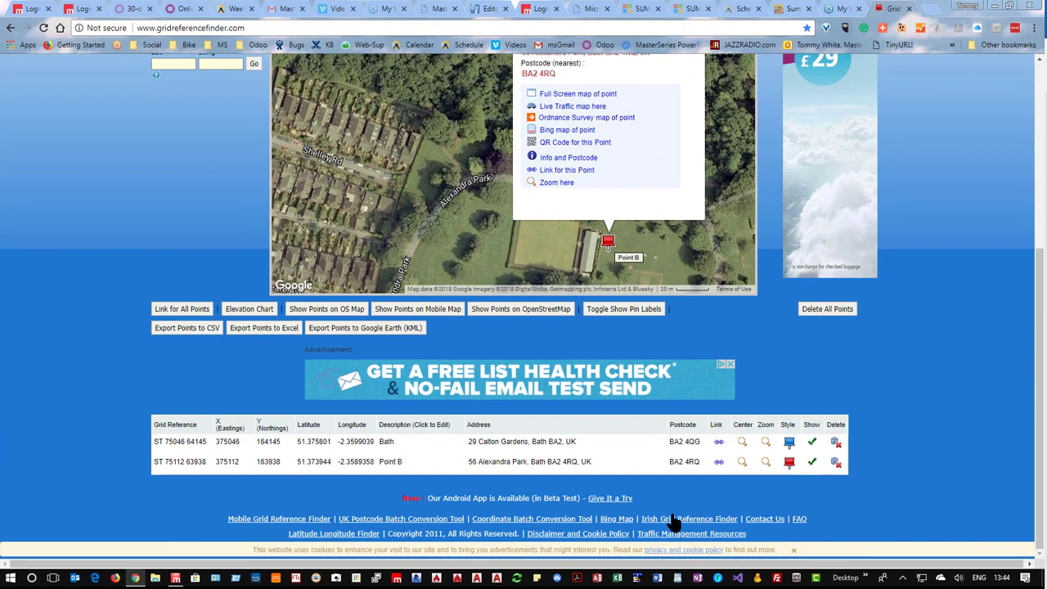
- Return to MasterKey Wind Analysis, set the site's NGR to ST751639 and lock the site
{"action": "left_click", "coordinate": [995, 6]}
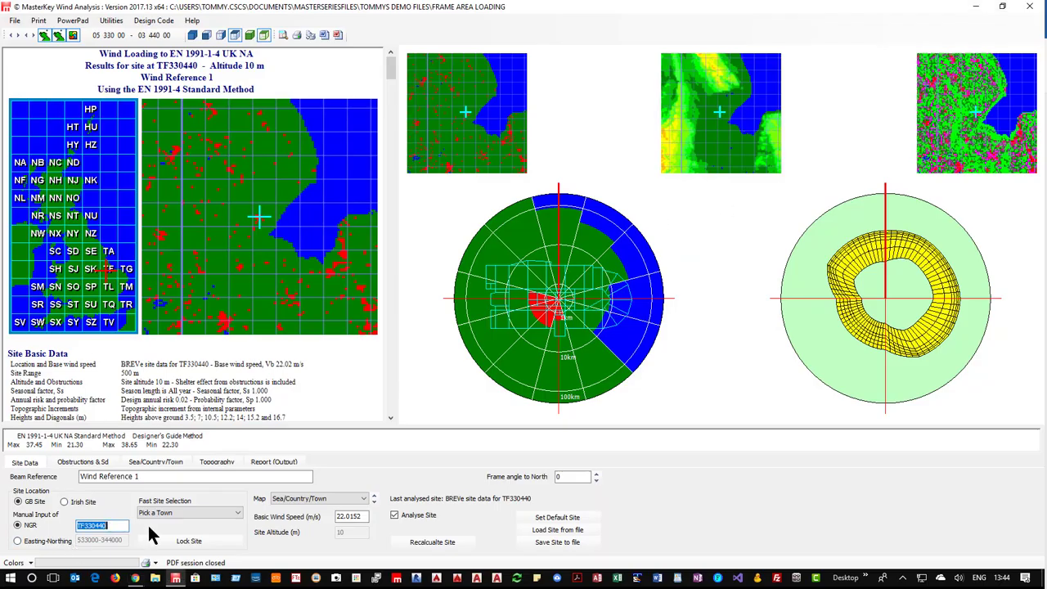
{"action": "type", "text": "ST751639"}
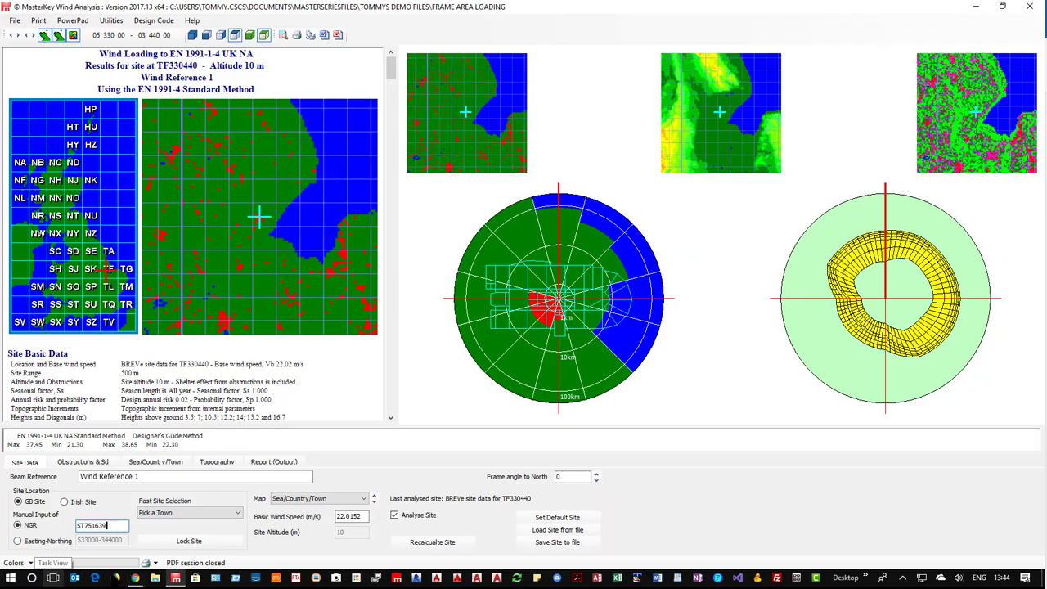
{"action": "key", "text": "Return"}
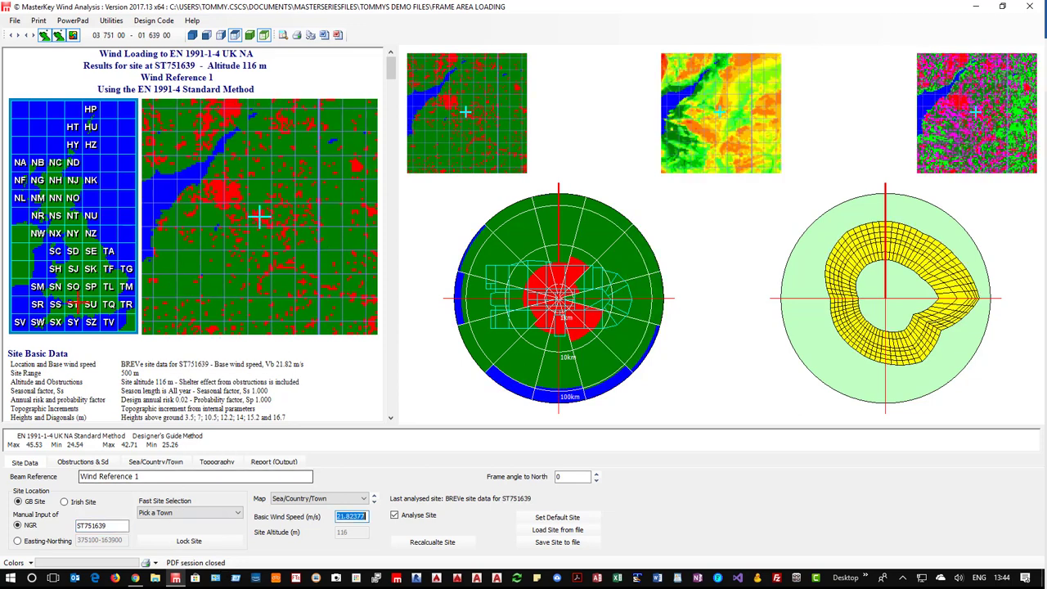
{"action": "left_click", "coordinate": [187, 543]}
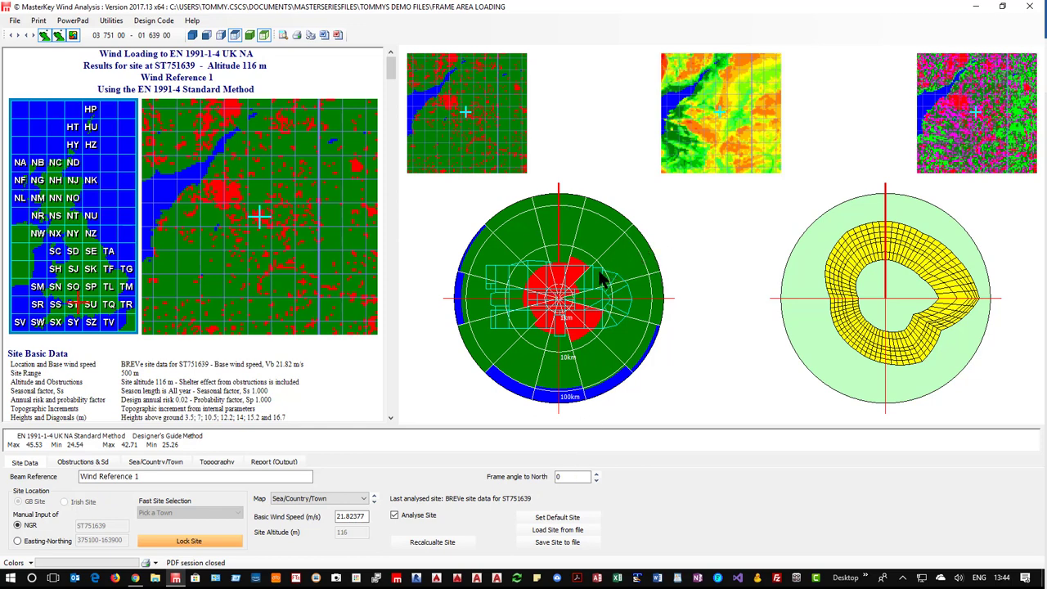
- Set the frame angle to North to -45
{"action": "left_click", "coordinate": [566, 478]}
{"action": "type", "text": "-45"}
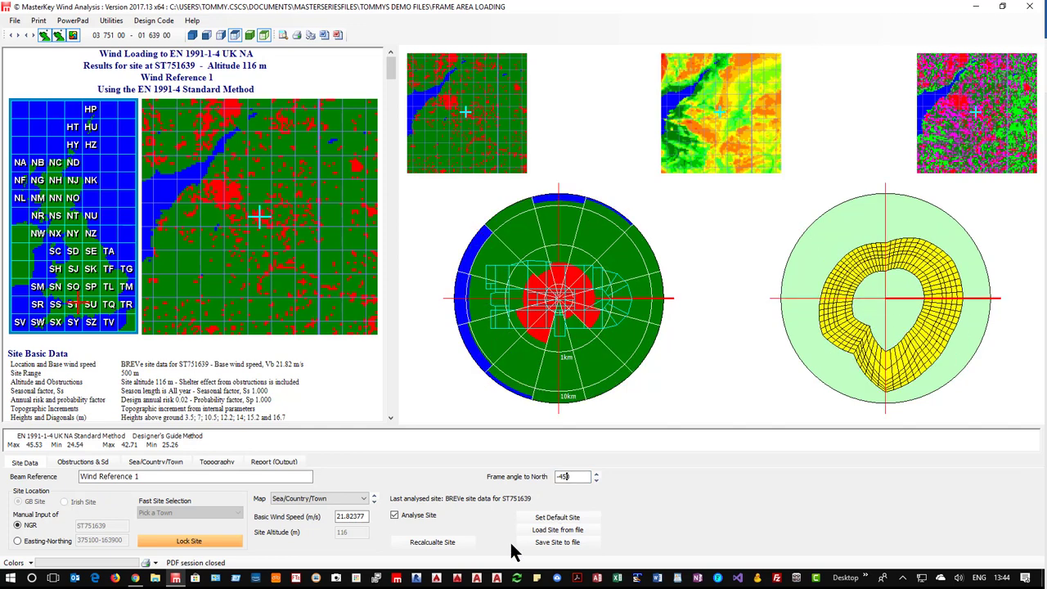
{"action": "key", "text": "Delete"}
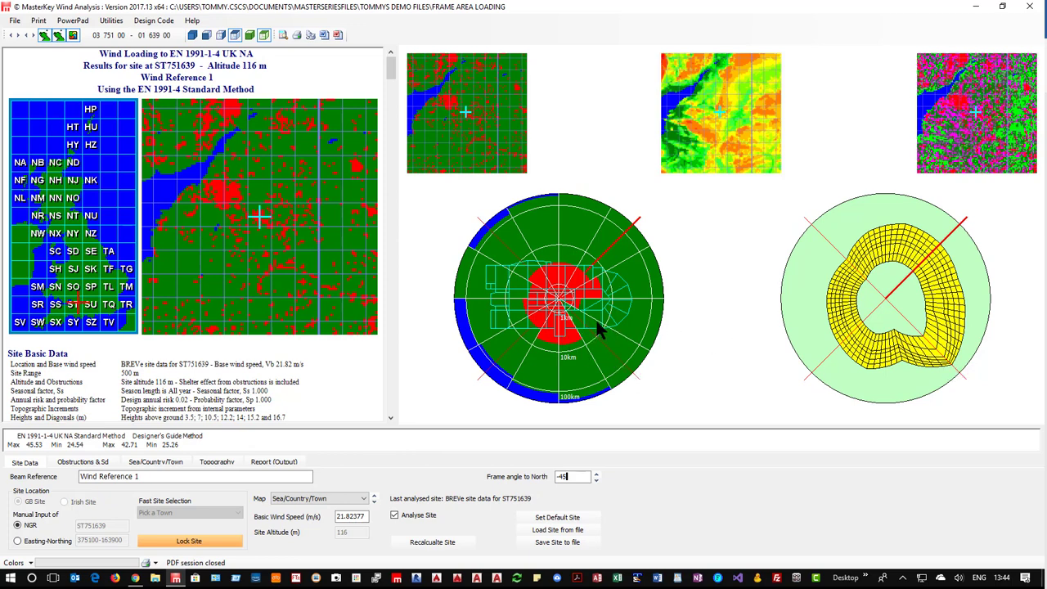
- Review the wind report and terrain fetch settings, and set the direction factor to UK Sd factors
{"action": "left_click", "coordinate": [139, 477]}
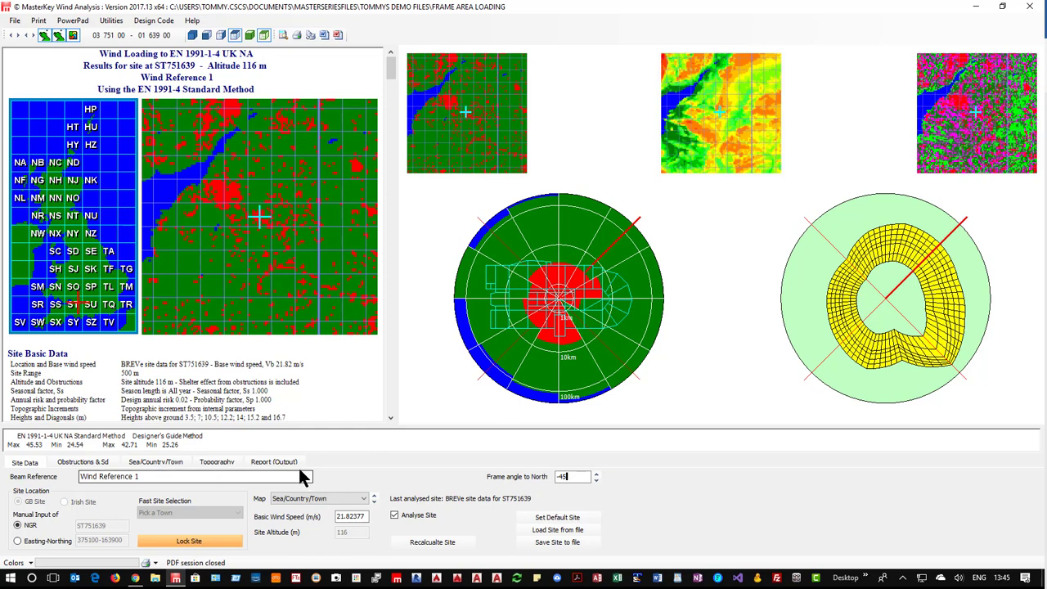
{"action": "left_click", "coordinate": [274, 461]}
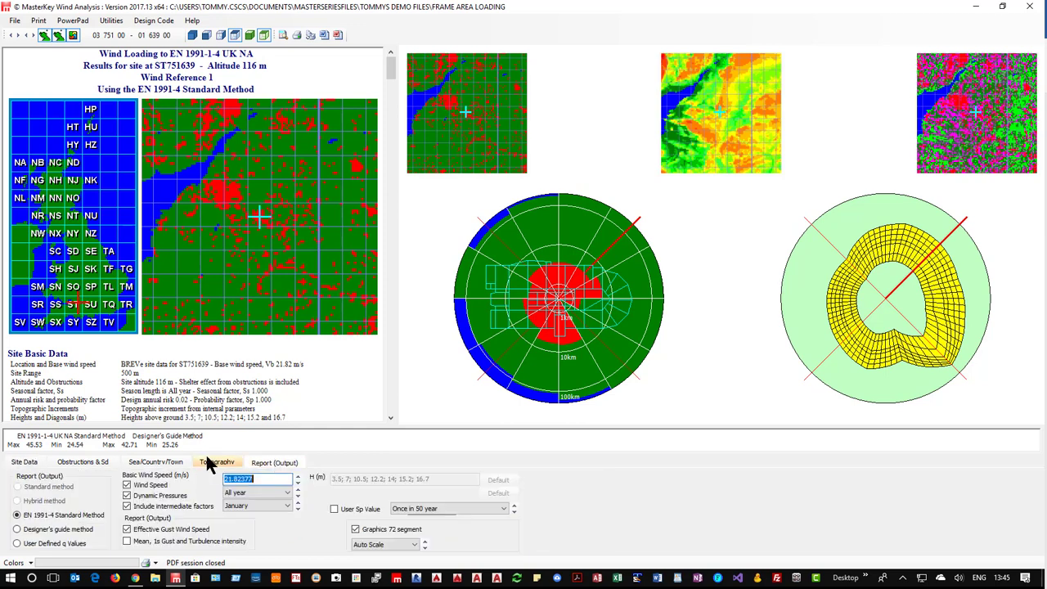
{"action": "left_click", "coordinate": [214, 463]}
{"action": "left_click", "coordinate": [104, 462]}
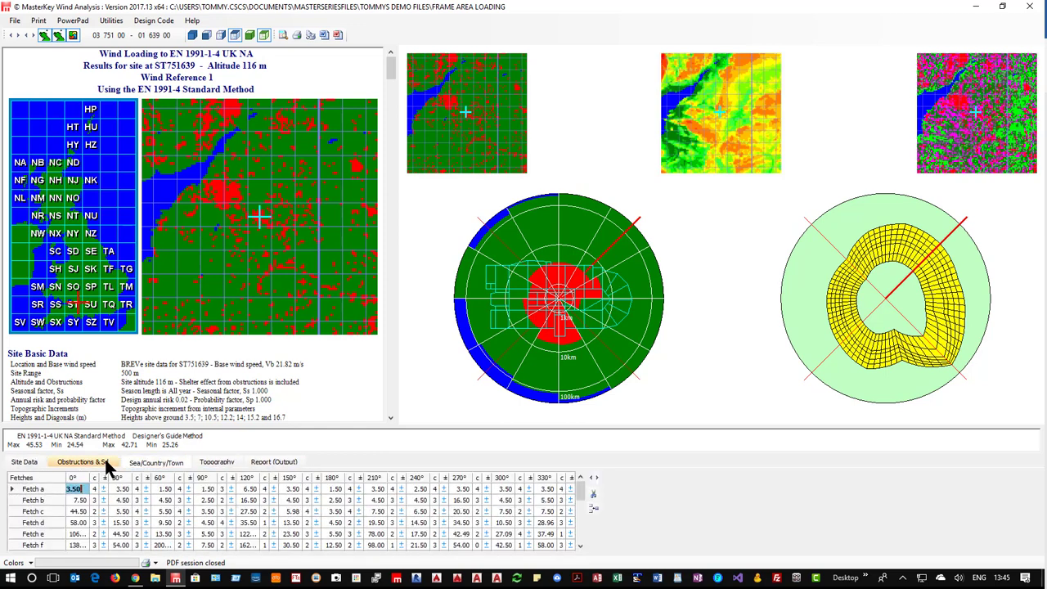
{"action": "left_click", "coordinate": [98, 462]}
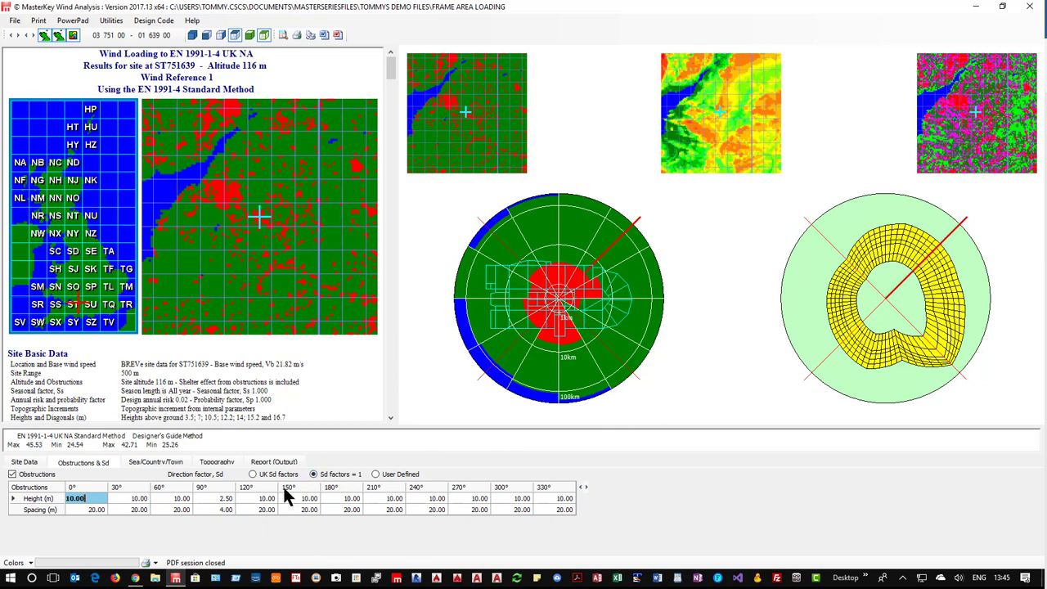
{"action": "left_click", "coordinate": [253, 475]}
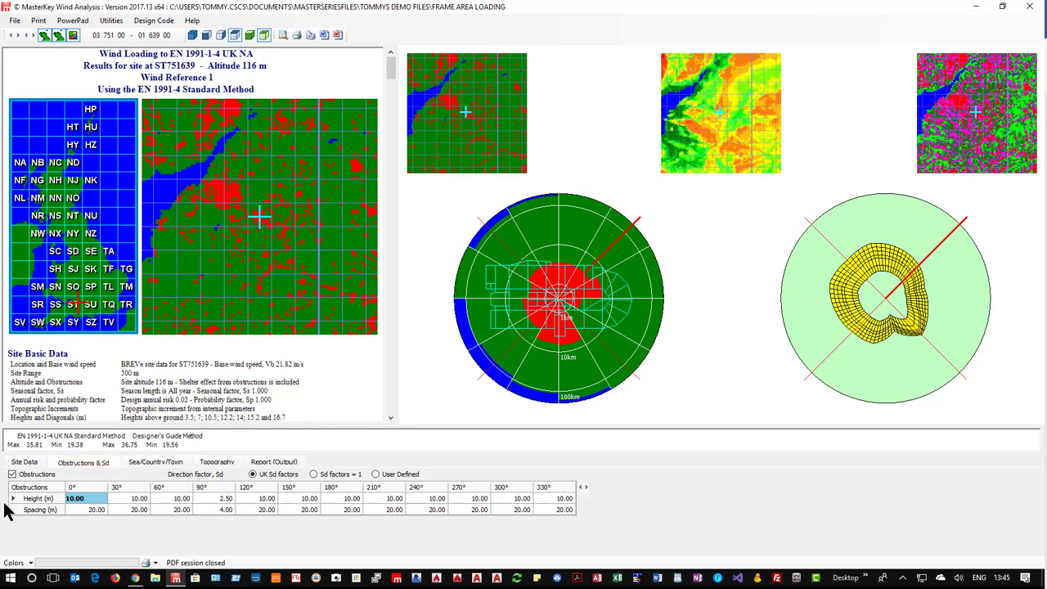
- Check the site data and report output settings and close the wind analysis
{"action": "left_click", "coordinate": [29, 463]}
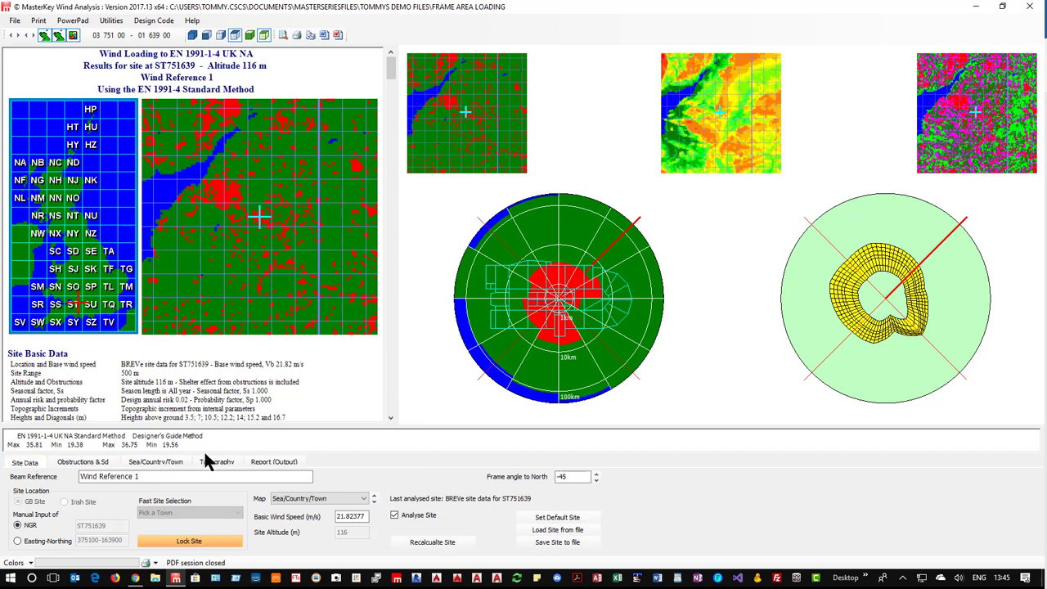
{"action": "left_click", "coordinate": [260, 461]}
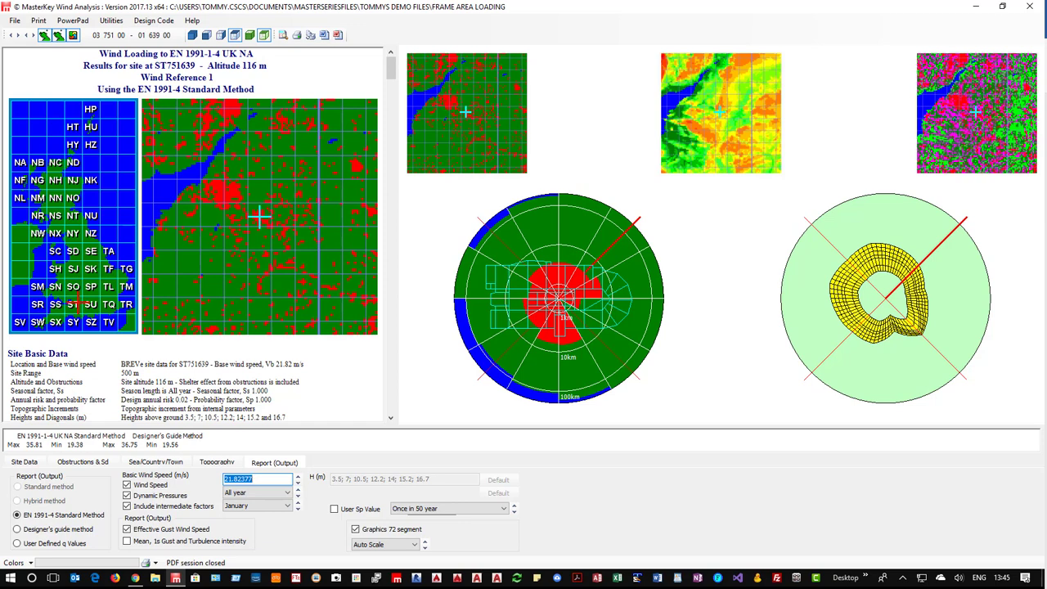
{"action": "left_click", "coordinate": [1032, 7]}
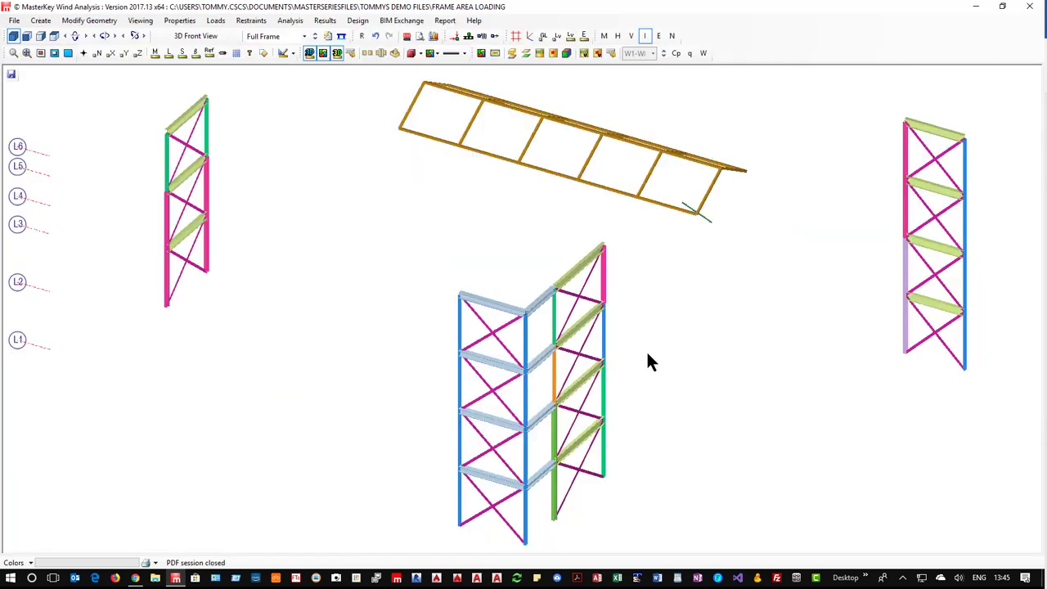
- Display the whole frame with its members as unrendered, uncoloured lines
{"action": "left_click", "coordinate": [646, 37]}
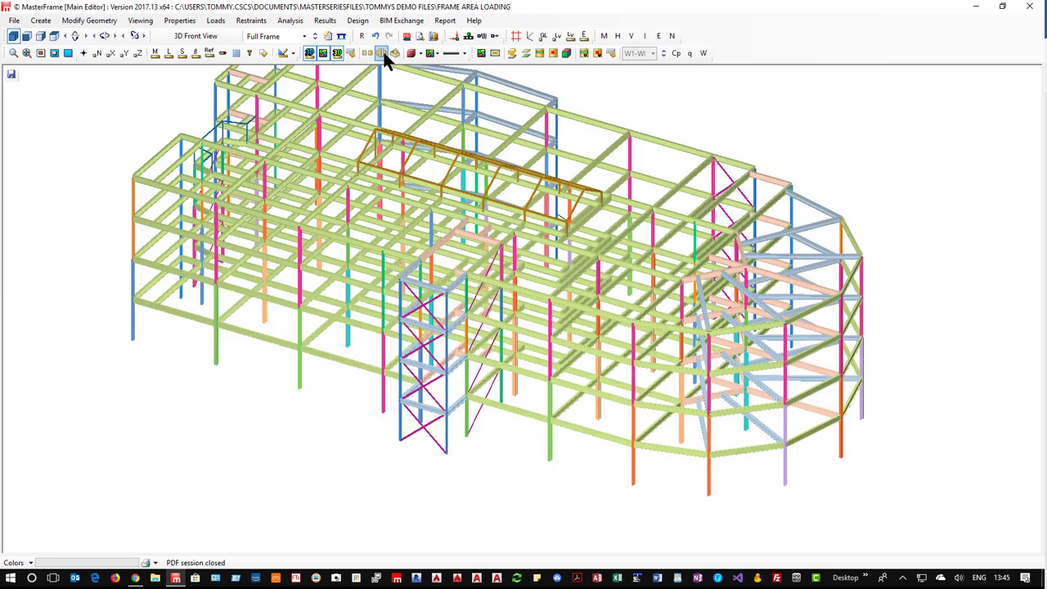
{"action": "left_click", "coordinate": [321, 55]}
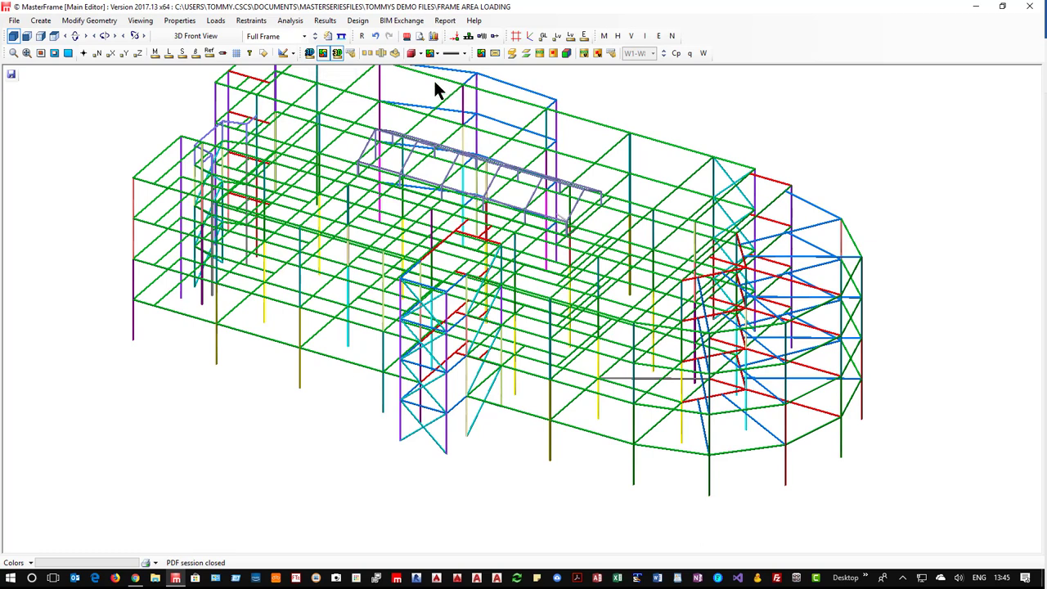
{"action": "left_click", "coordinate": [347, 52]}
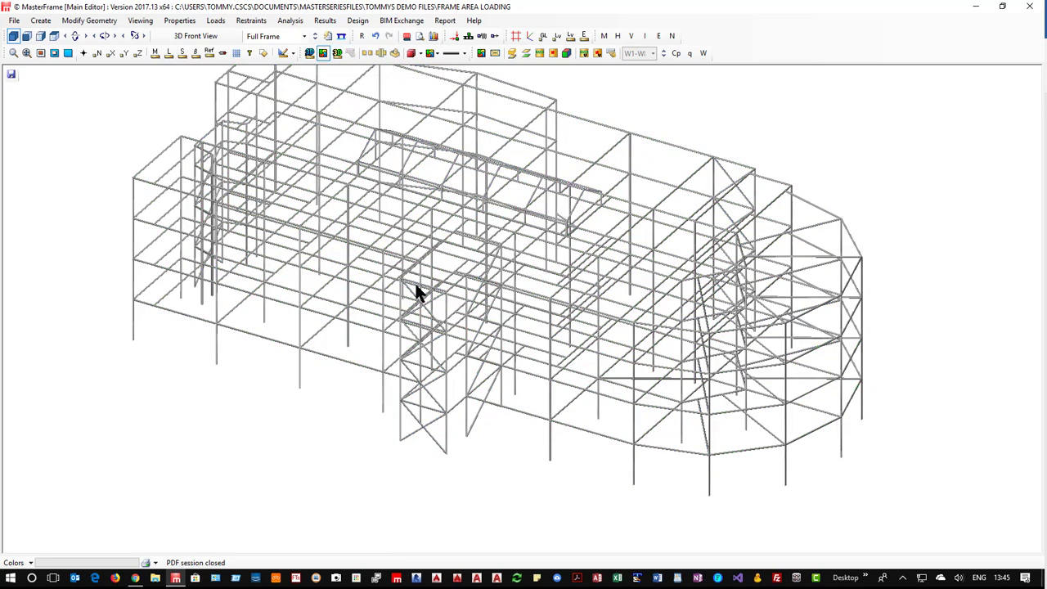
- Open the wind wall and roof panels of the wind panel loading and clear the current panel's title
{"action": "left_click", "coordinate": [216, 21]}
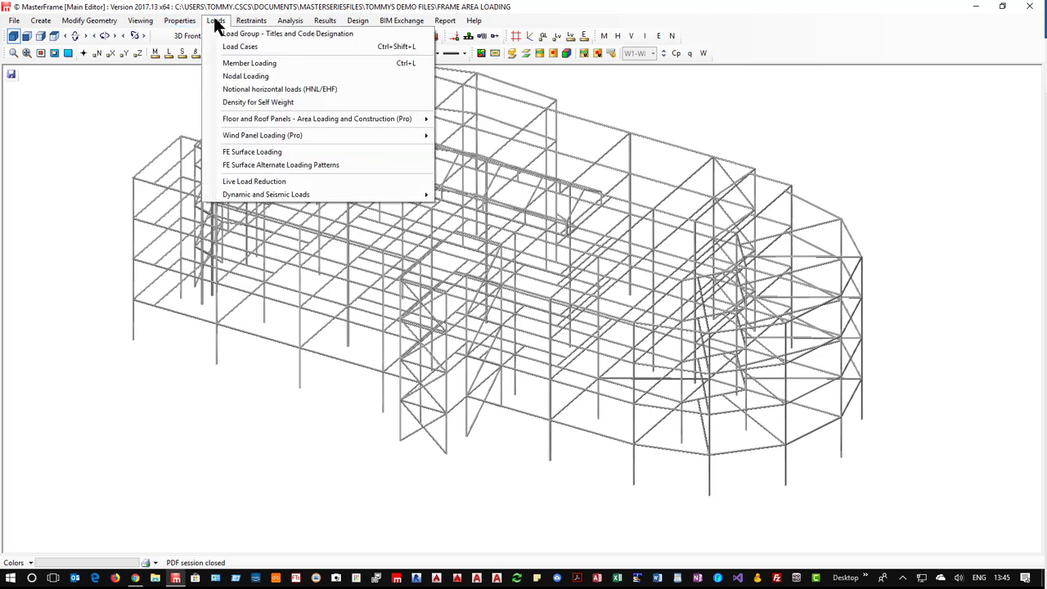
{"action": "mouse_move", "coordinate": [298, 134]}
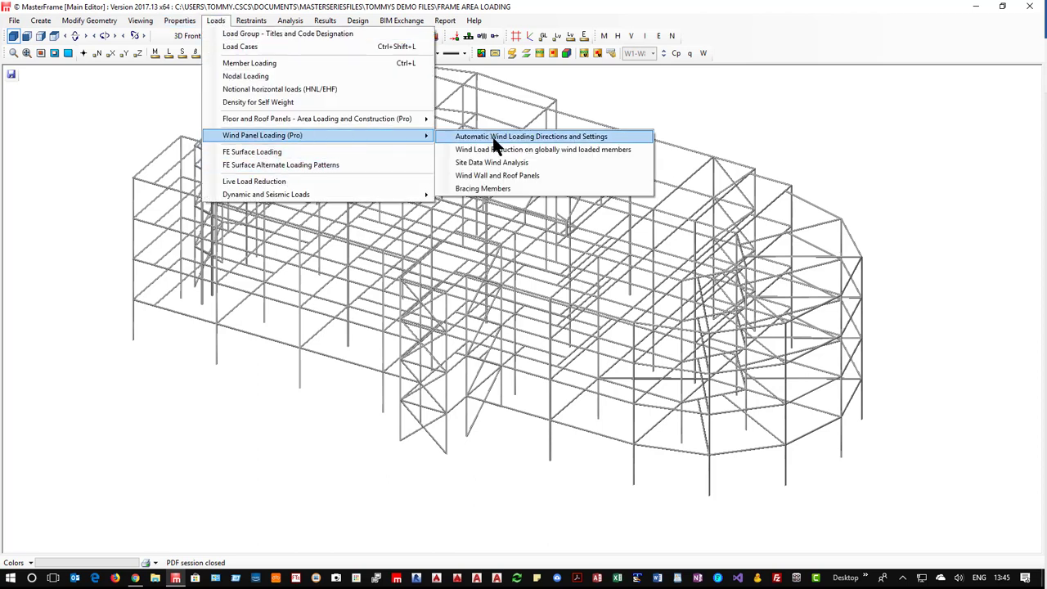
{"action": "left_click", "coordinate": [529, 177]}
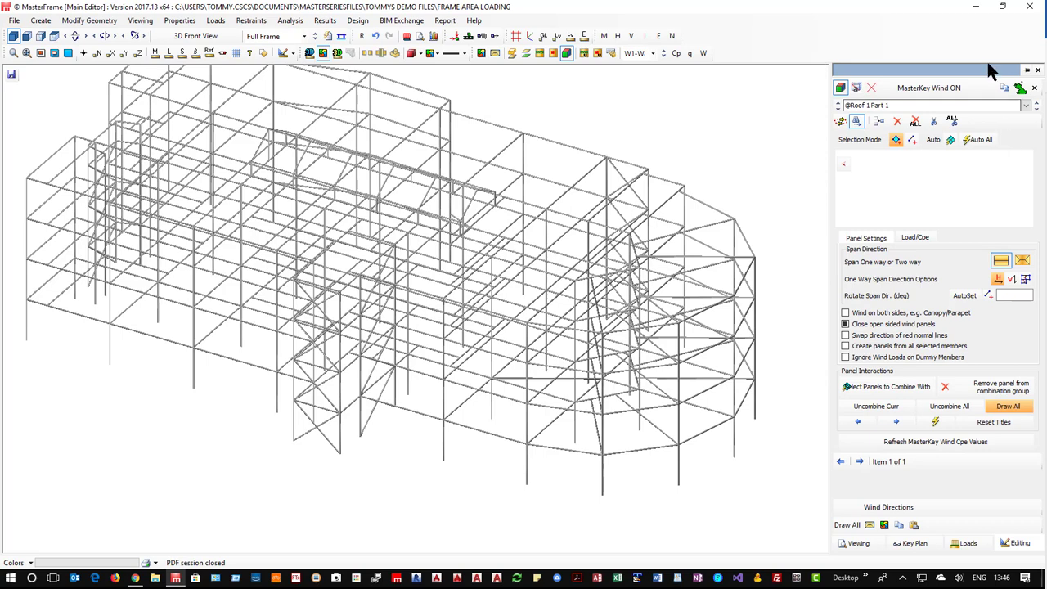
{"action": "left_click", "coordinate": [1024, 106]}
{"action": "left_click", "coordinate": [1025, 106]}
{"action": "left_click_drag", "start_coordinate": [910, 105], "coordinate": [787, 99]}
{"action": "key", "text": "Delete"}
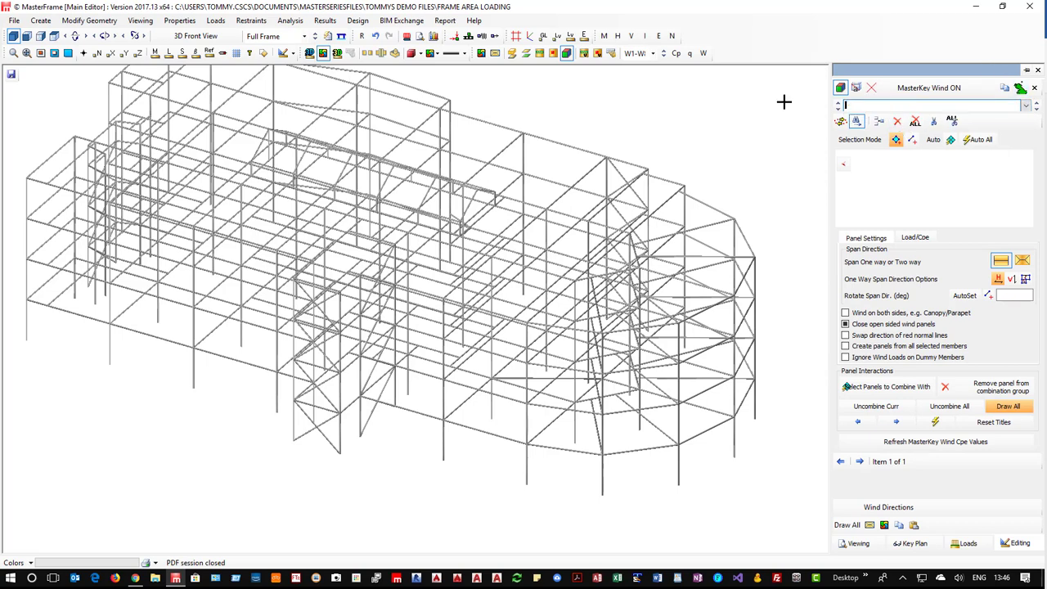
- Create a wind panel over all four storeys of the first front bay of the curved end, spanning two ways
{"action": "left_click", "coordinate": [842, 122]}
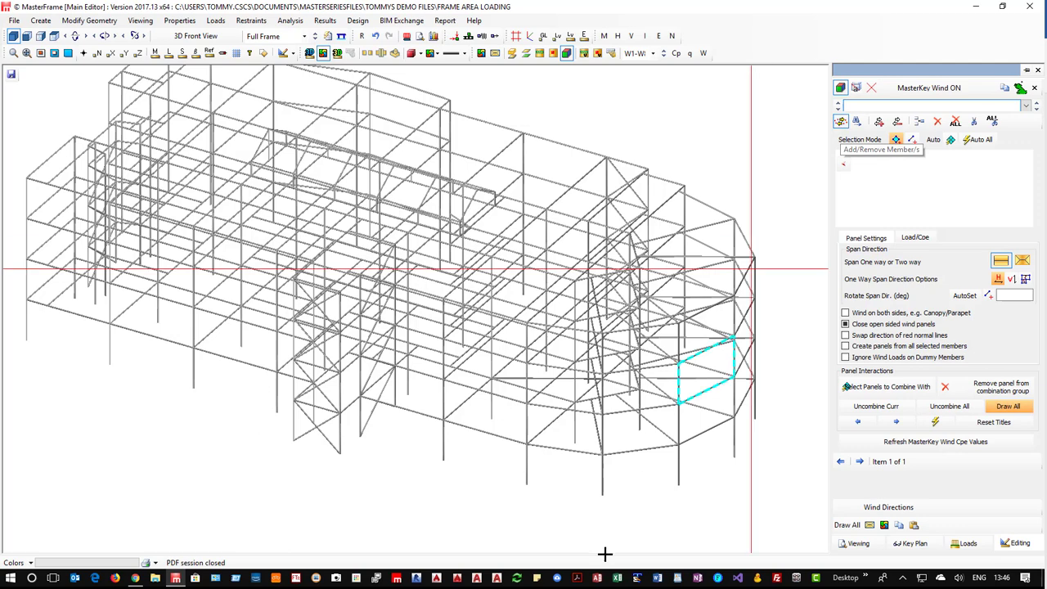
{"action": "left_click", "coordinate": [561, 473]}
{"action": "left_click", "coordinate": [563, 427]}
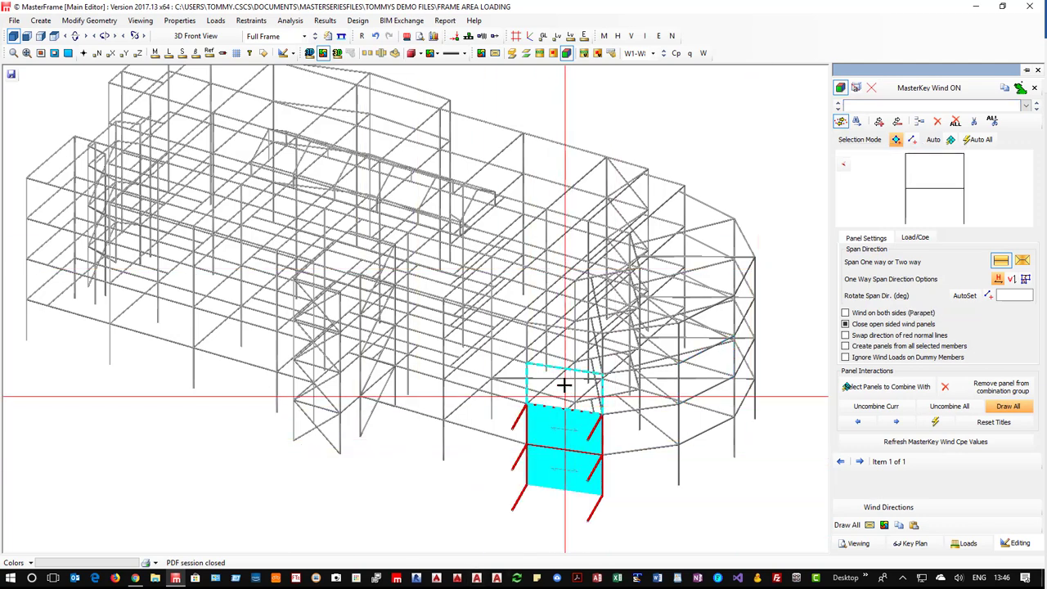
{"action": "left_click", "coordinate": [561, 386]}
{"action": "left_click", "coordinate": [560, 352]}
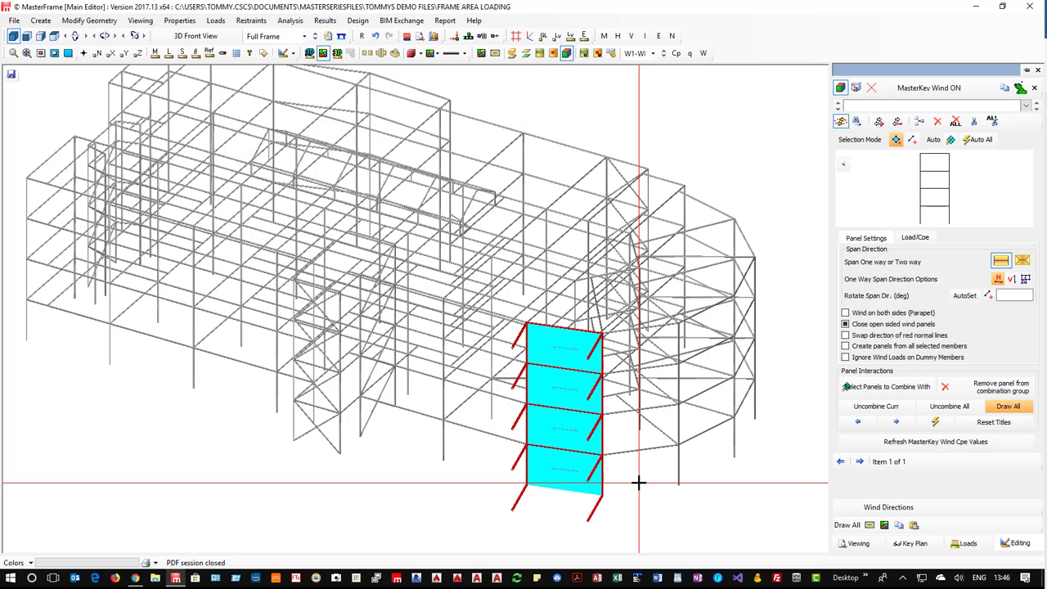
{"action": "left_click", "coordinate": [1014, 279]}
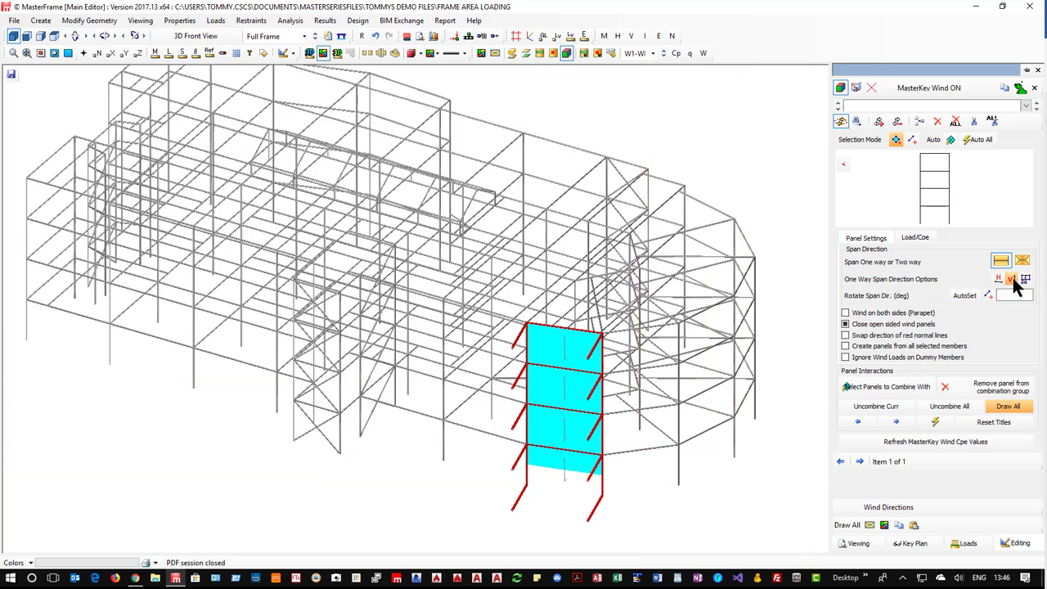
{"action": "left_click", "coordinate": [1022, 261]}
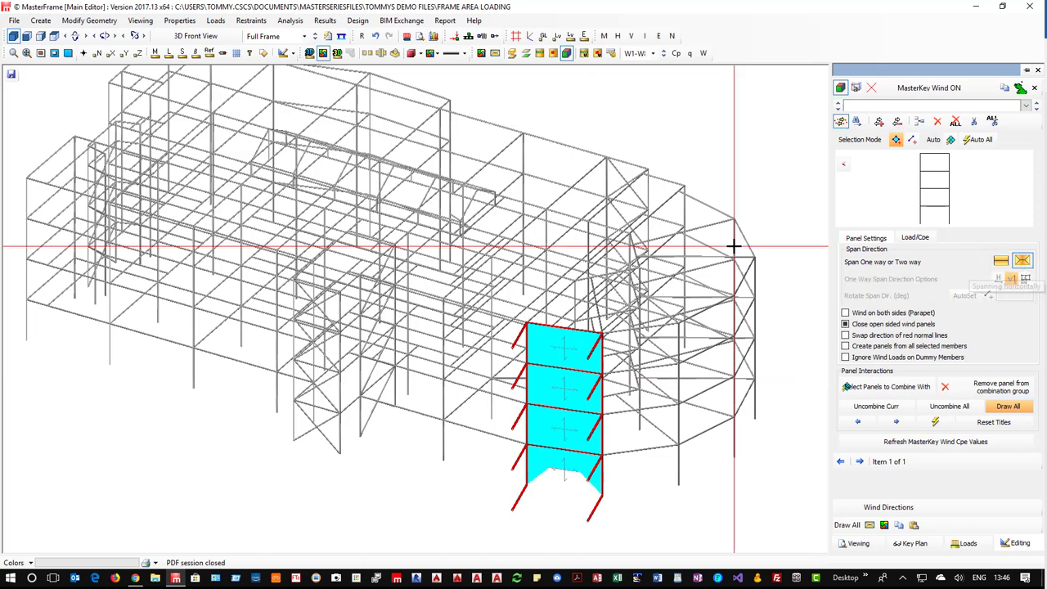
- Add a new wind panel over all four storeys of the two adjacent front bays, spanning one way vertically
{"action": "left_click", "coordinate": [920, 121]}
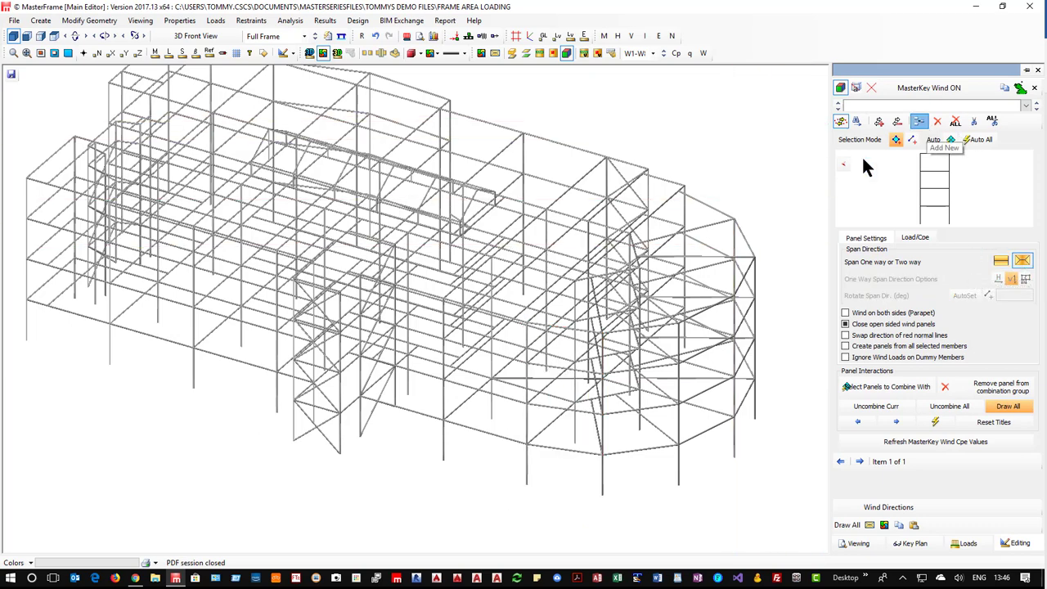
{"action": "left_click", "coordinate": [467, 448]}
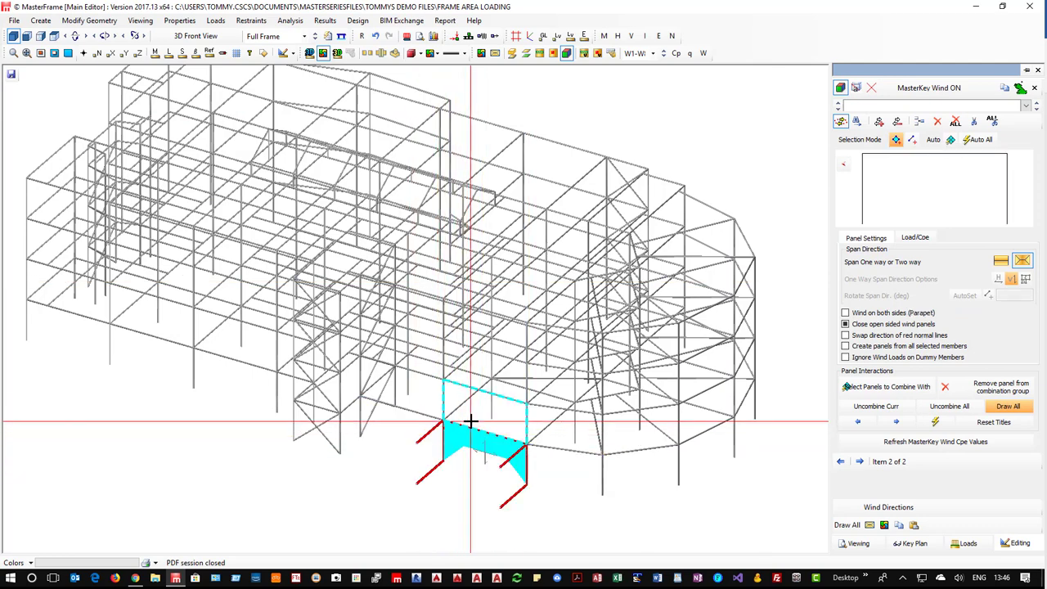
{"action": "left_click", "coordinate": [472, 403]}
{"action": "left_click", "coordinate": [474, 362]}
{"action": "left_click", "coordinate": [470, 331]}
{"action": "left_click", "coordinate": [387, 319]}
{"action": "left_click", "coordinate": [386, 356]}
{"action": "left_click", "coordinate": [386, 391]}
{"action": "left_click", "coordinate": [387, 425]}
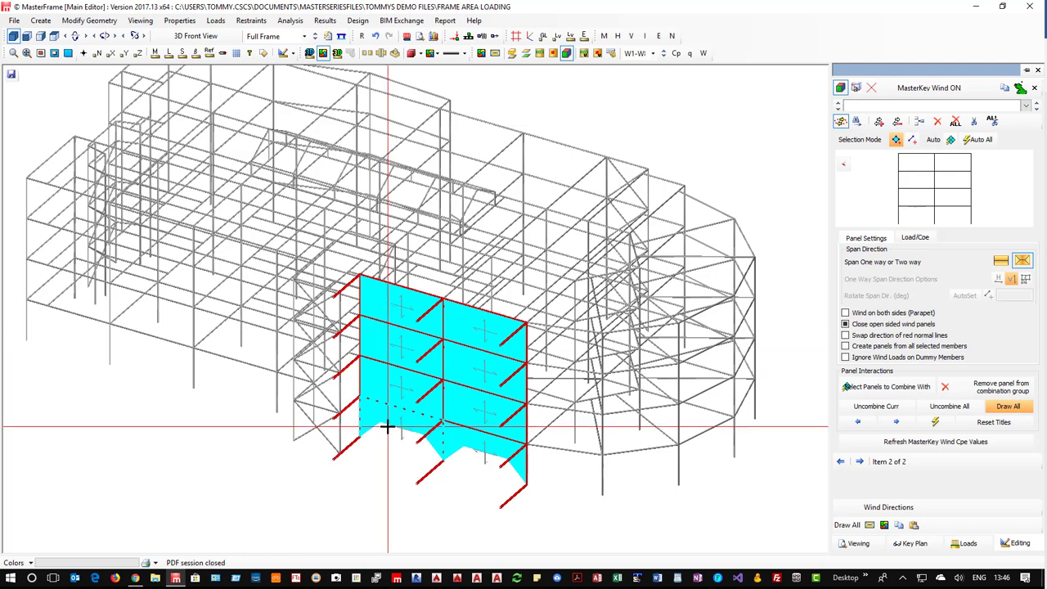
{"action": "left_click", "coordinate": [1005, 260]}
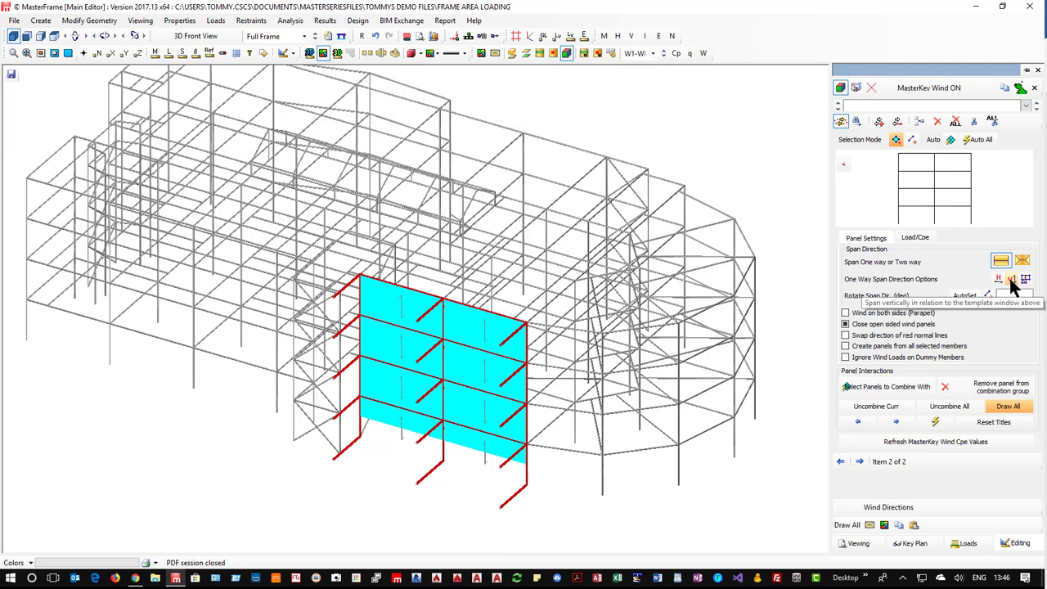
- Select each of the two front wall panels in turn to compare their span settings
{"action": "left_click", "coordinate": [857, 122]}
{"action": "left_click", "coordinate": [560, 455]}
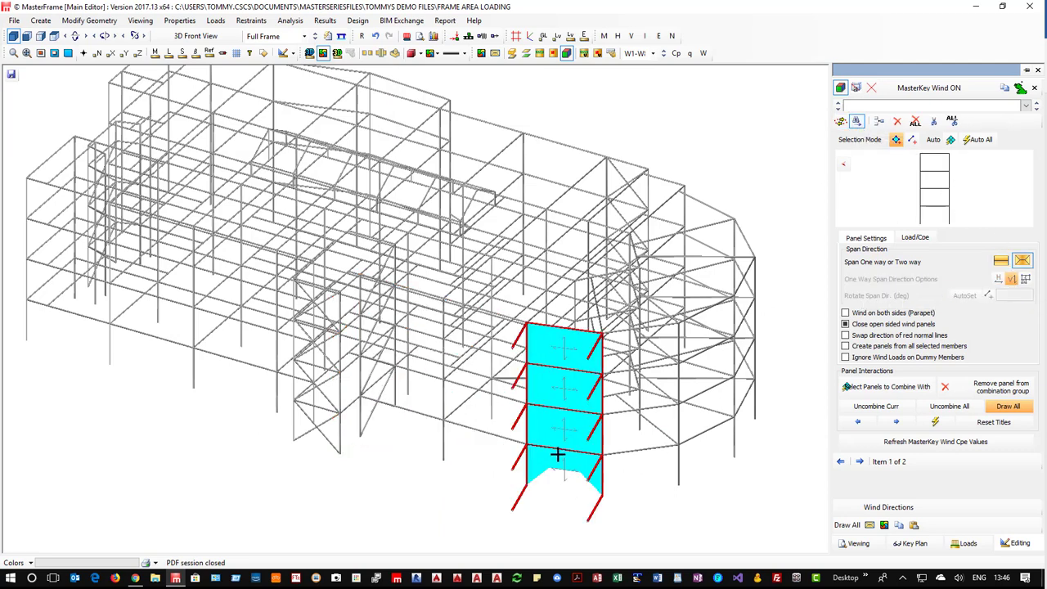
{"action": "left_click", "coordinate": [492, 445]}
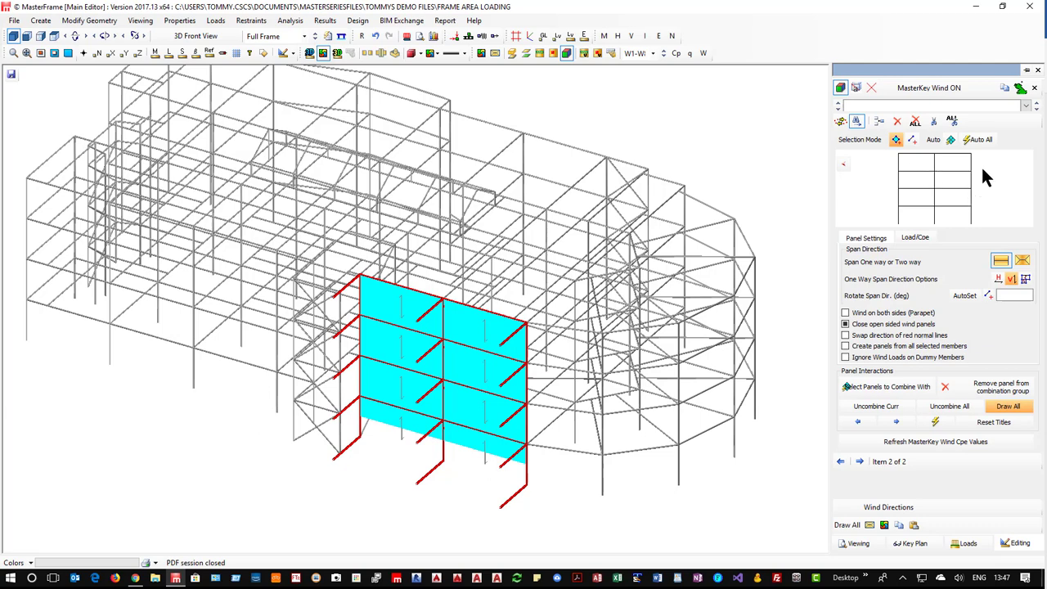
- Replace all existing wind panels with automatically generated ones for the whole frame, colour-coded per surface
{"action": "left_click", "coordinate": [952, 121]}
{"action": "left_click", "coordinate": [498, 315]}
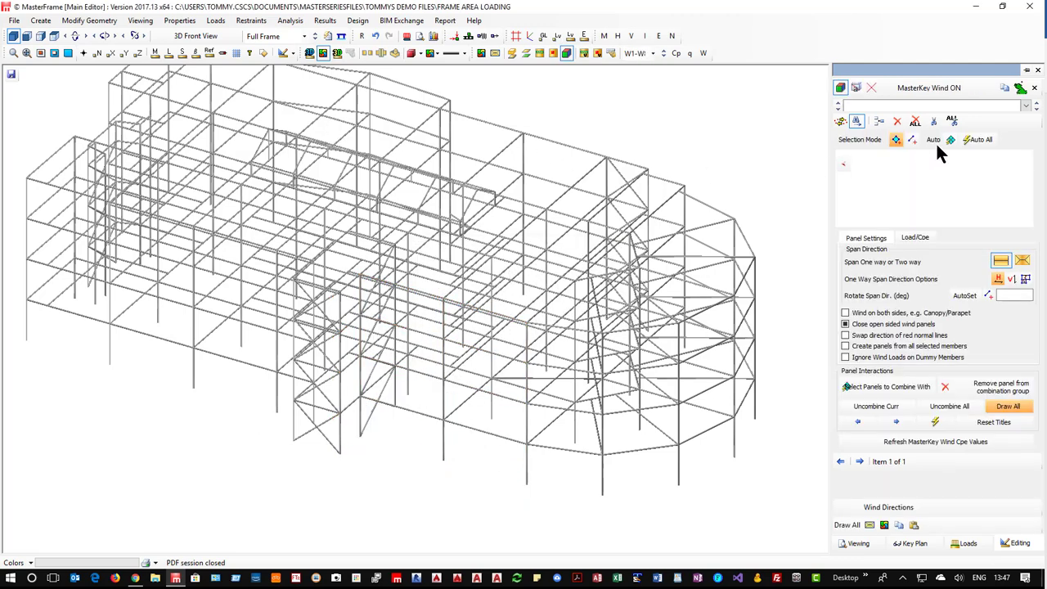
{"action": "left_click", "coordinate": [979, 140]}
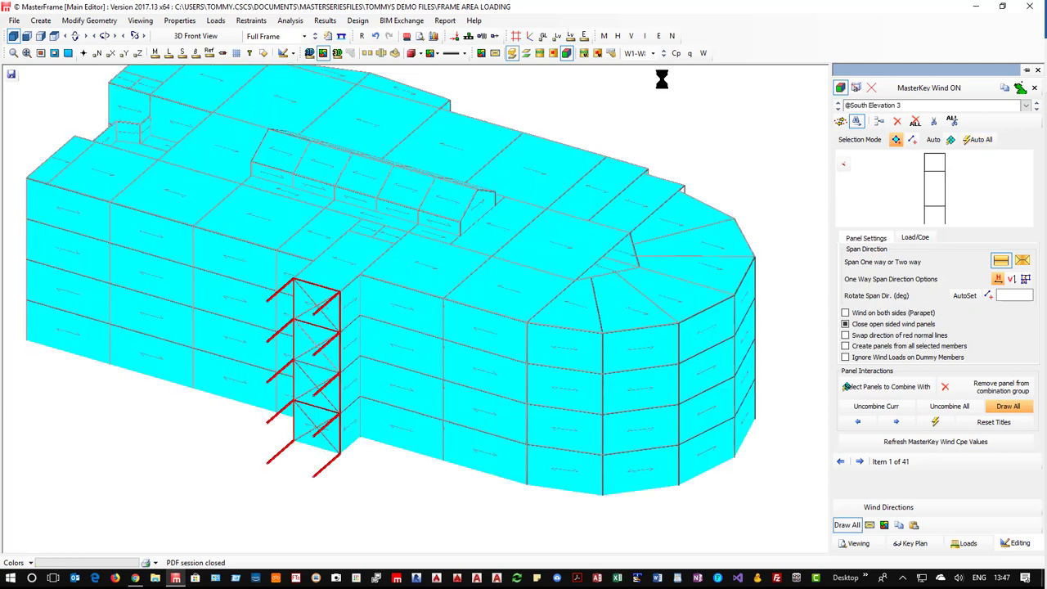
{"action": "left_click", "coordinate": [869, 524]}
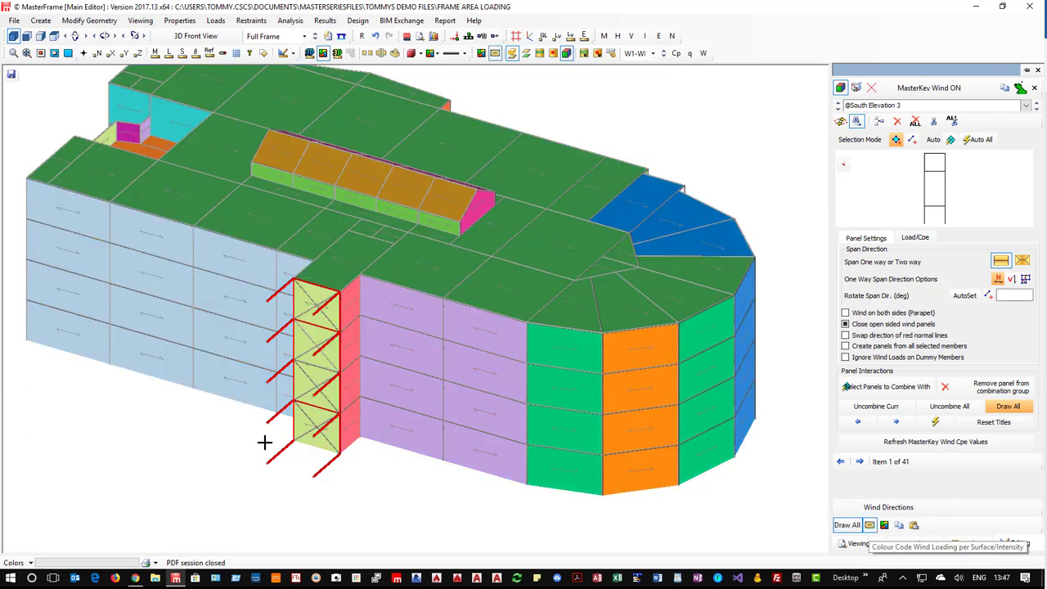
- Delete the small stray triangular panel North Elevation 2 at the wall recess beside the first floor level
{"action": "middle_click_drag", "start_coordinate": [310, 475], "coordinate": [651, 420]}
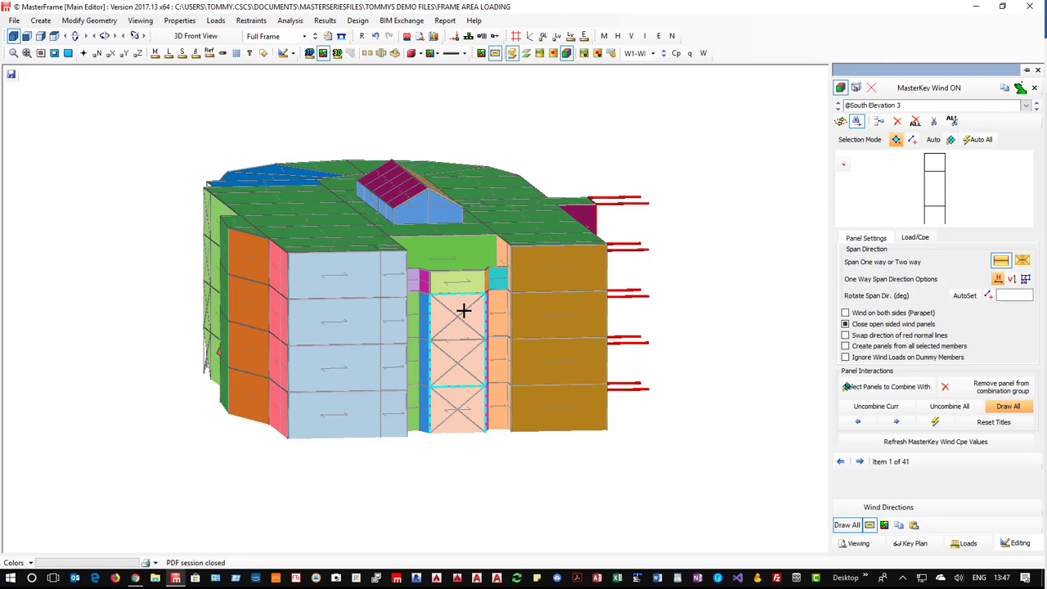
{"action": "middle_click_drag", "start_coordinate": [429, 306], "coordinate": [750, 281]}
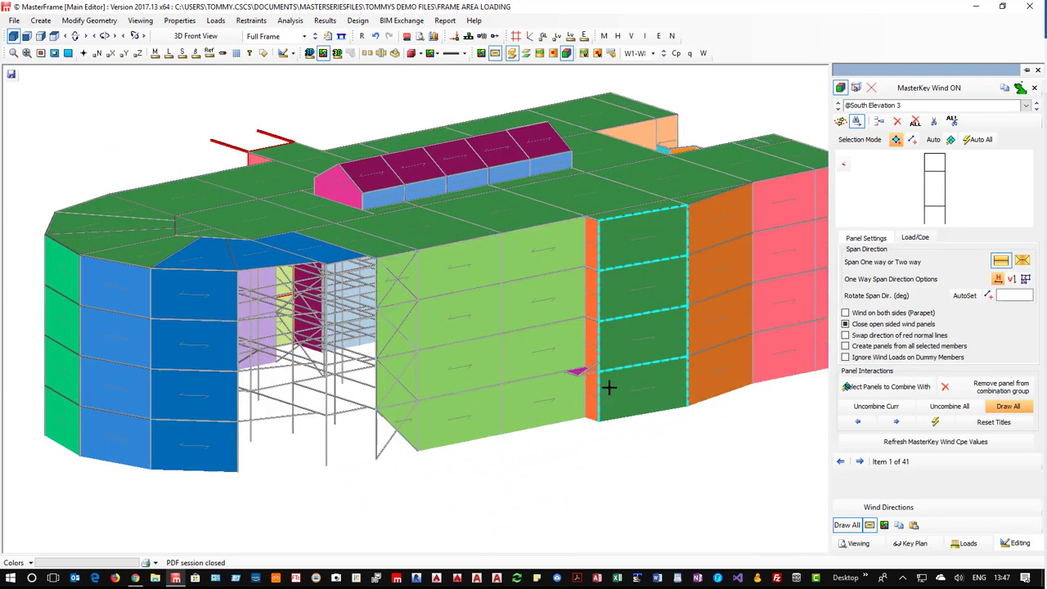
{"action": "scroll", "coordinate": [613, 388], "scroll_direction": "up", "scroll_amount": 1}
{"action": "scroll", "coordinate": [585, 376], "scroll_direction": "up", "scroll_amount": 8}
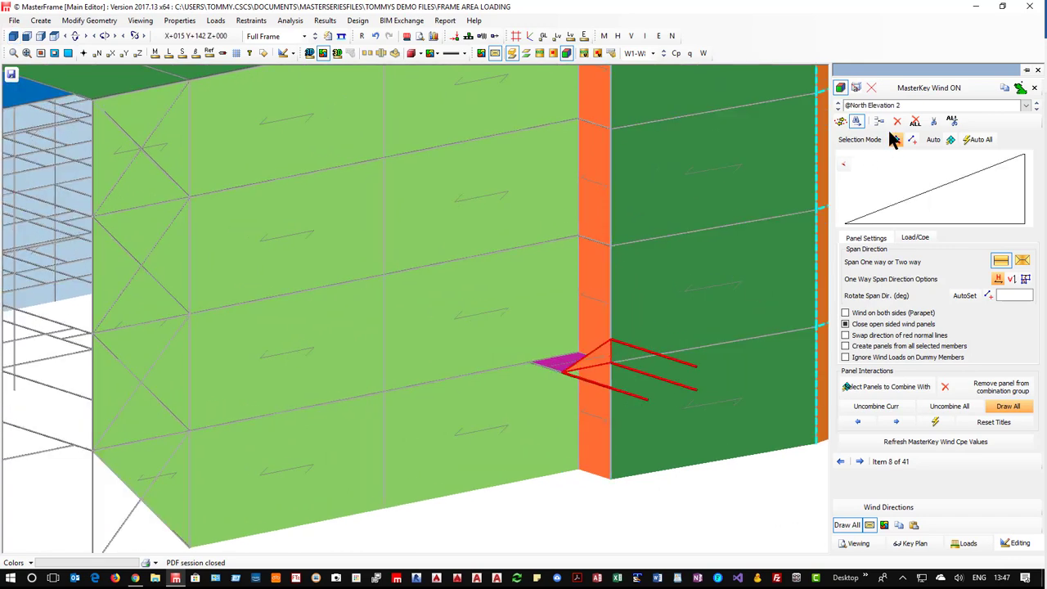
{"action": "left_click", "coordinate": [934, 121]}
{"action": "left_click", "coordinate": [914, 140]}
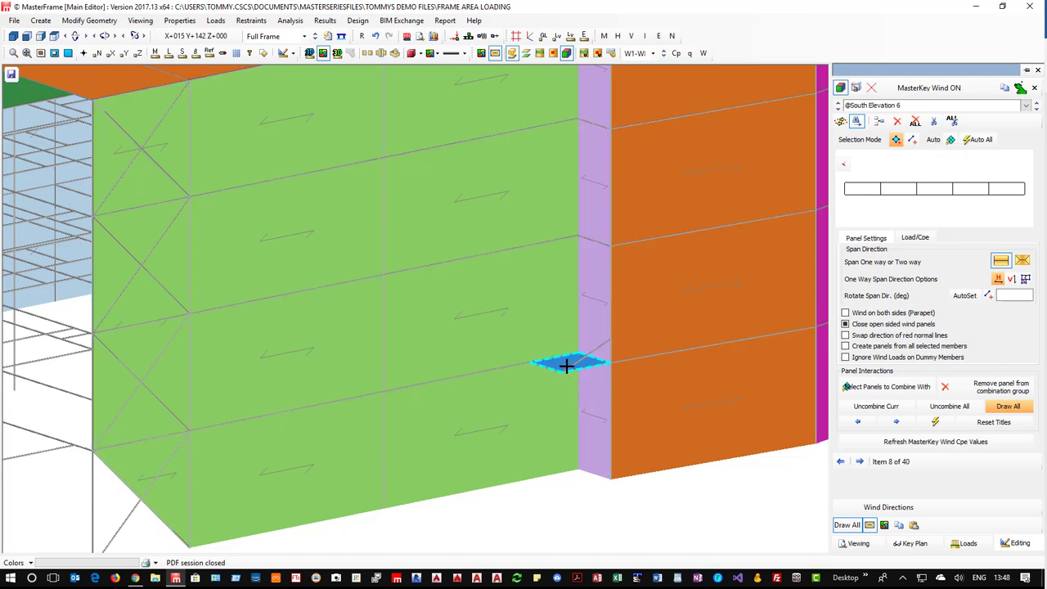
{"action": "scroll", "coordinate": [606, 451], "scroll_direction": "down", "scroll_amount": 5}
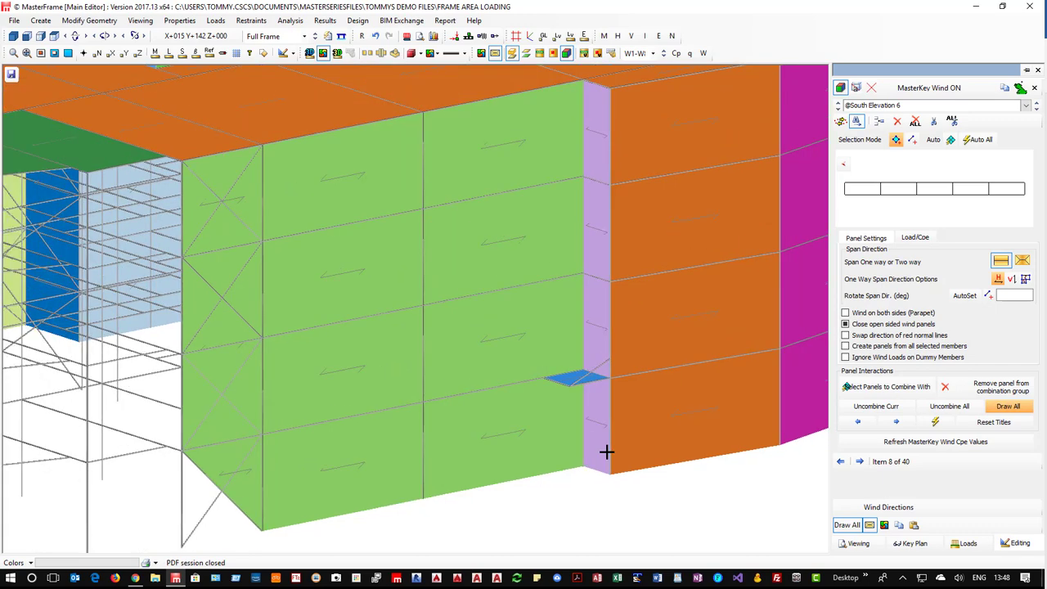
{"action": "scroll", "coordinate": [606, 451], "scroll_direction": "down", "scroll_amount": 2}
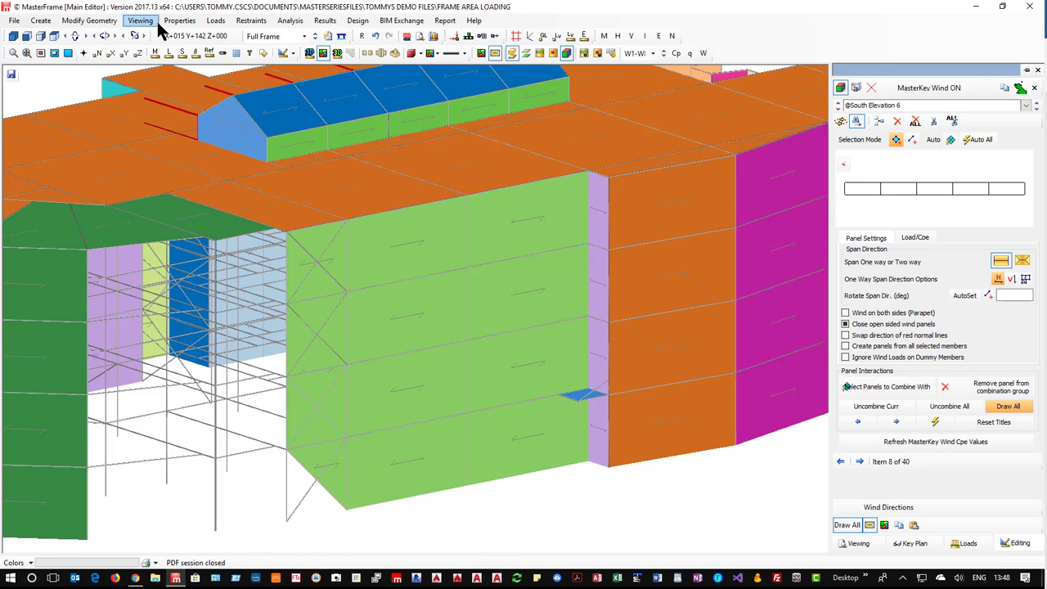
- Add the missing ground-storey cross bracing of the front braced bay to the wind loading's Bracing Members group
{"action": "left_click", "coordinate": [216, 20]}
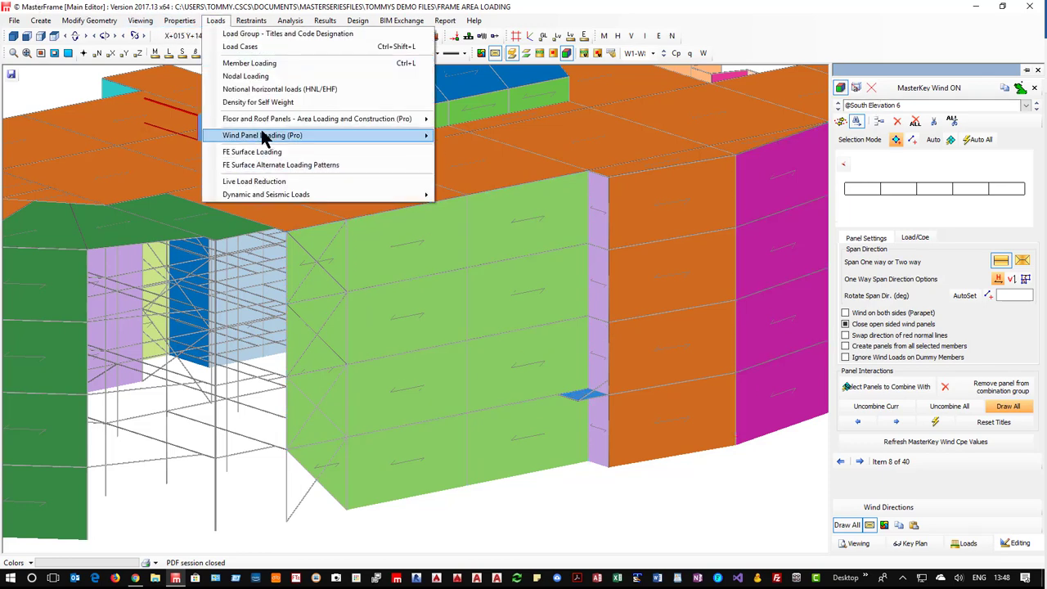
{"action": "mouse_move", "coordinate": [264, 136]}
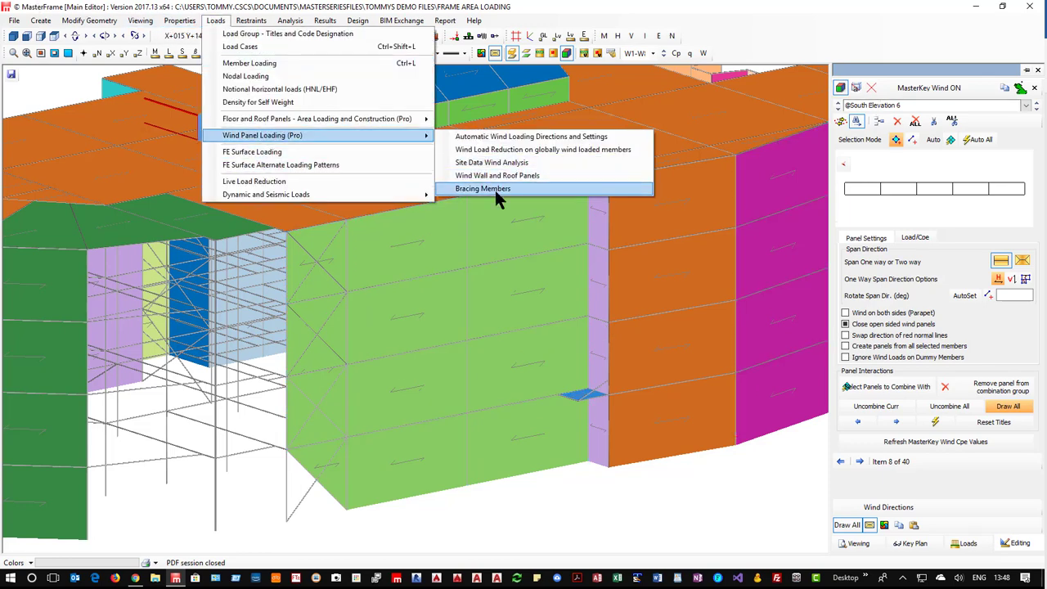
{"action": "left_click", "coordinate": [874, 88]}
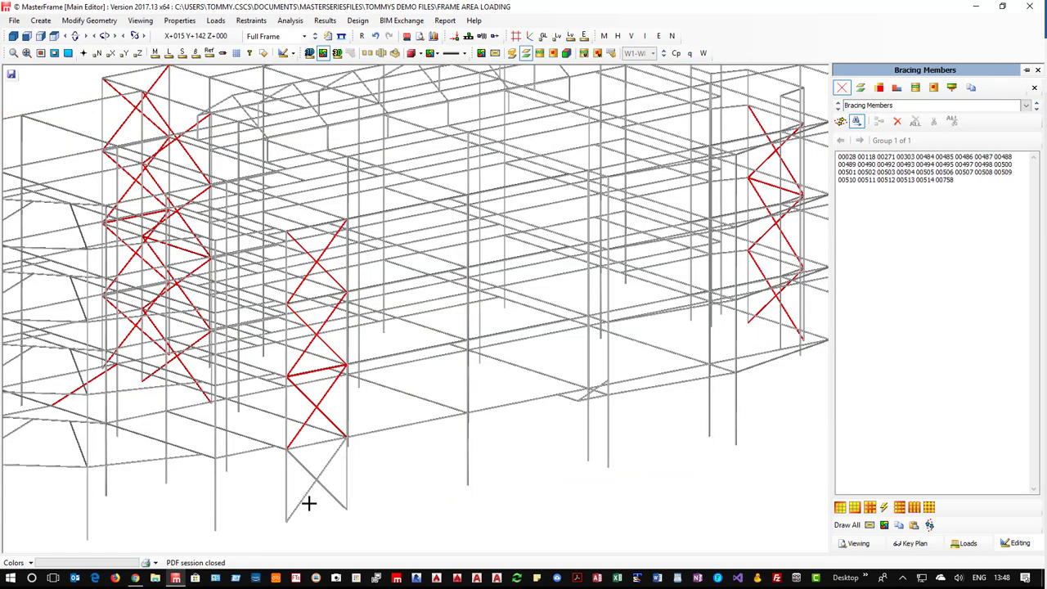
{"action": "left_click", "coordinate": [841, 122]}
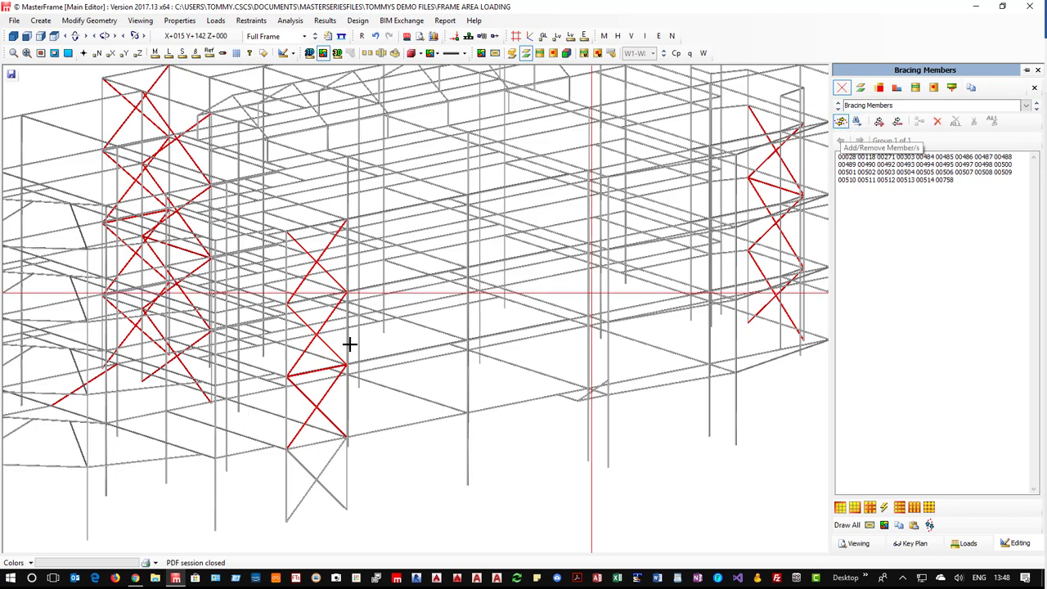
{"action": "left_click", "coordinate": [308, 496]}
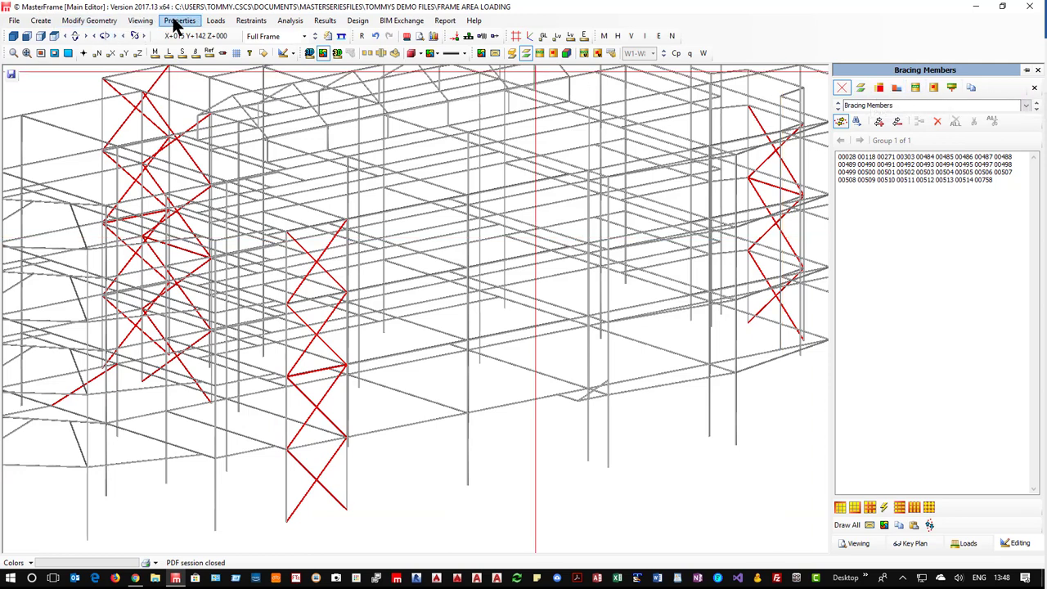
- Extend the wind wall panel North Elevation 3 to include the ground-storey part of the cross-braced bay
{"action": "left_click", "coordinate": [216, 22]}
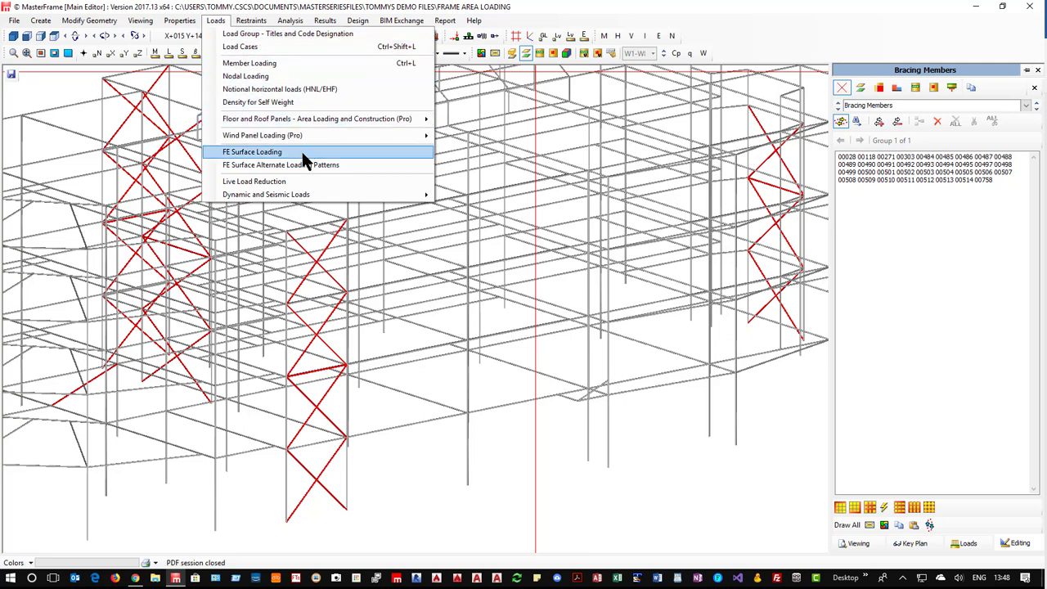
{"action": "mouse_move", "coordinate": [314, 133]}
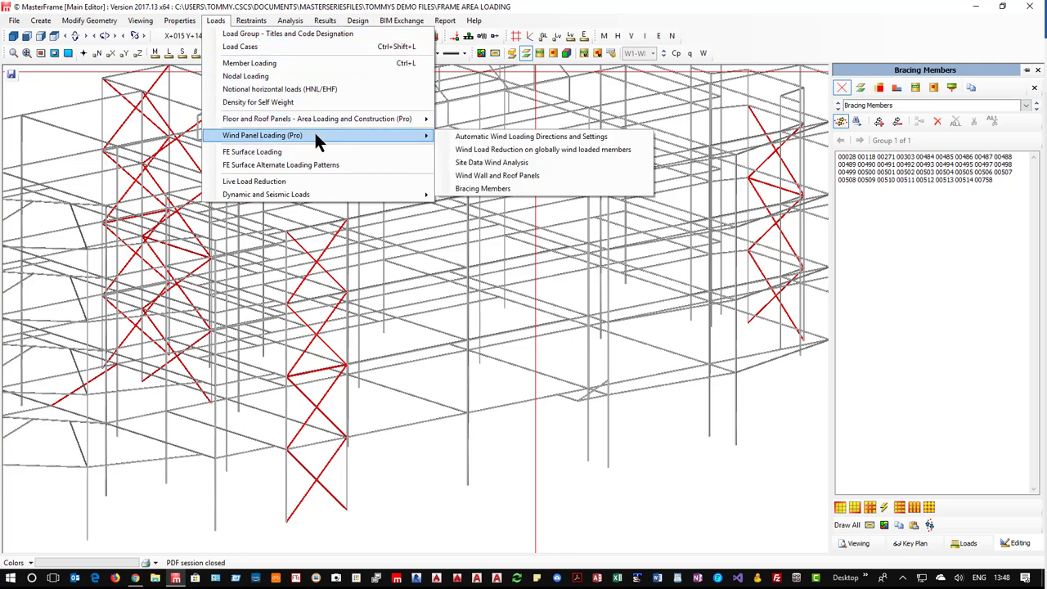
{"action": "left_click", "coordinate": [498, 176]}
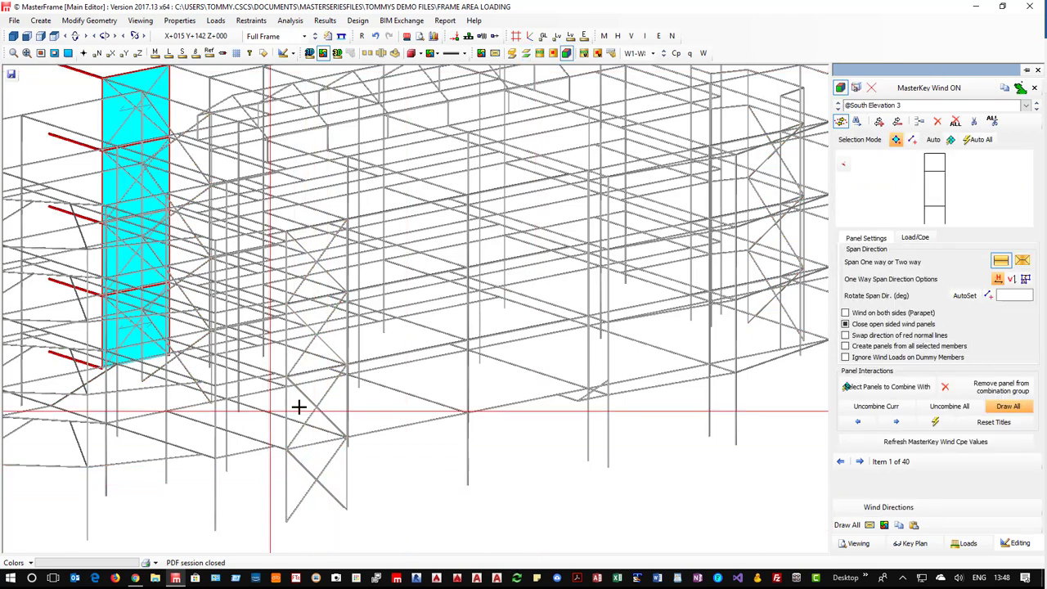
{"action": "left_click", "coordinate": [856, 123]}
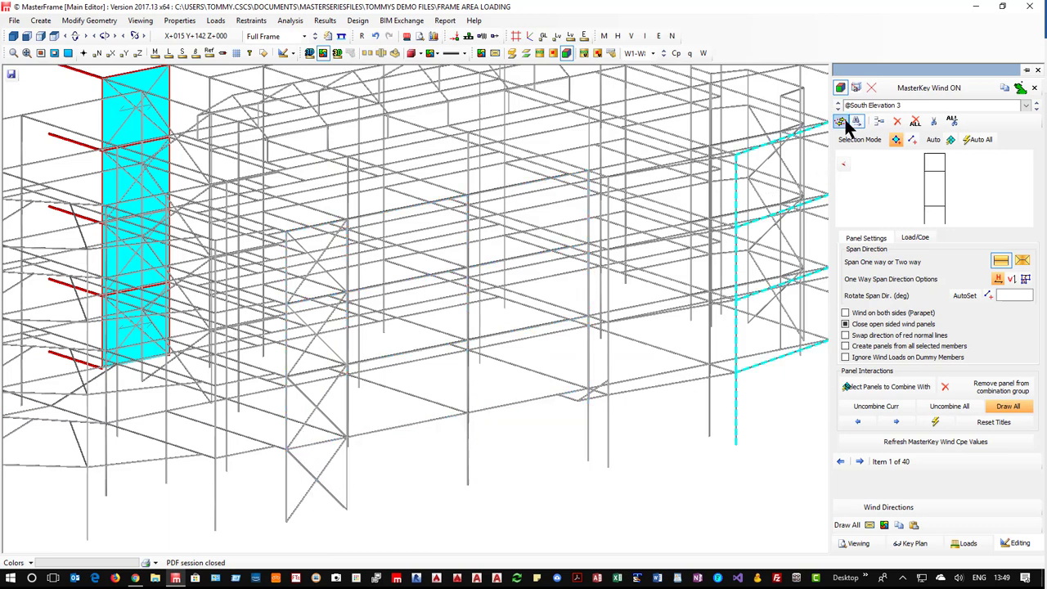
{"action": "left_click", "coordinate": [396, 420]}
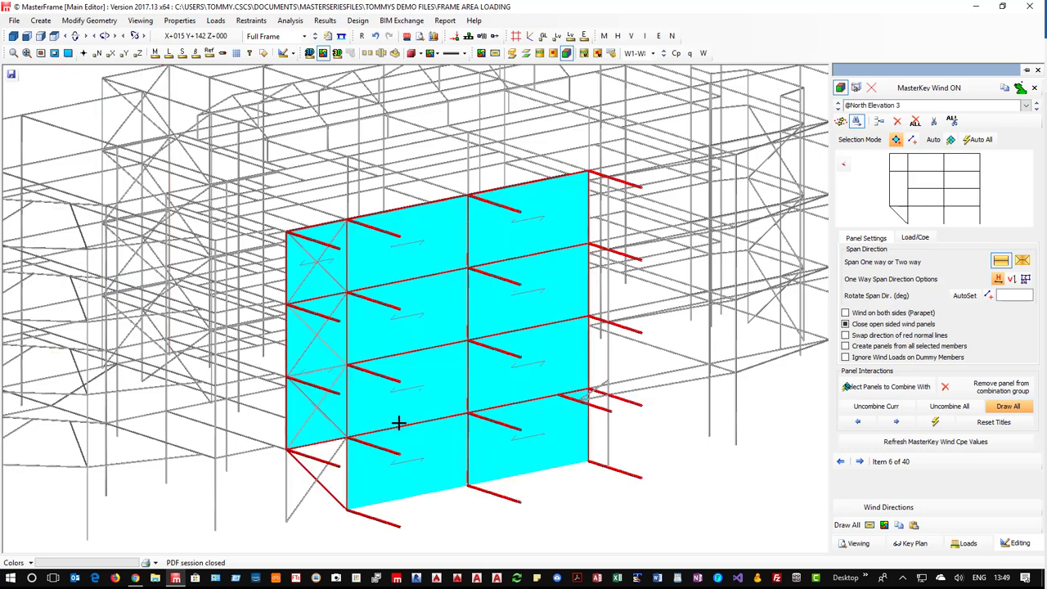
{"action": "left_click", "coordinate": [872, 121]}
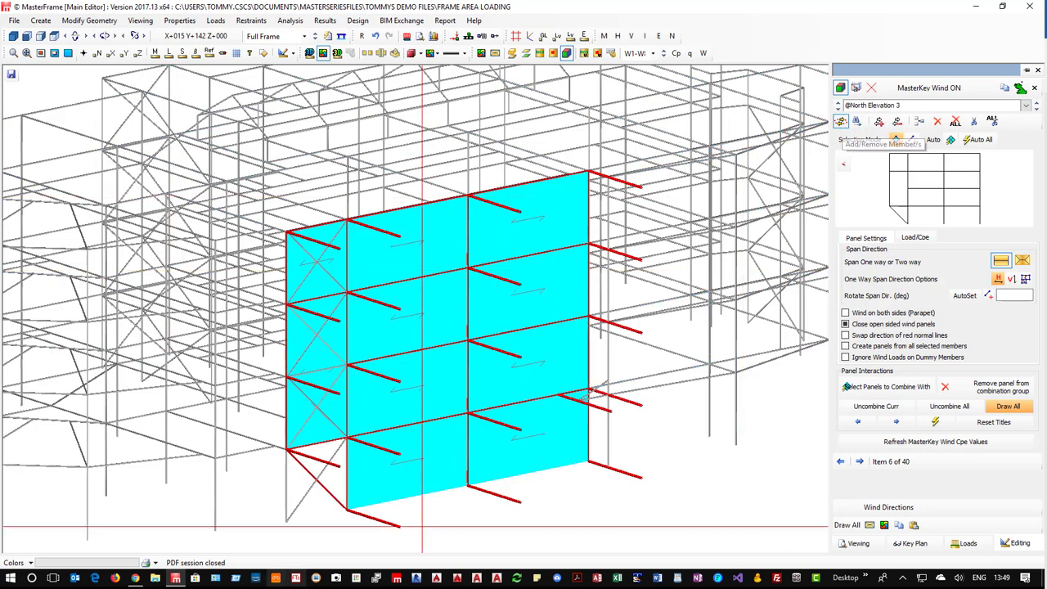
{"action": "left_click", "coordinate": [317, 482]}
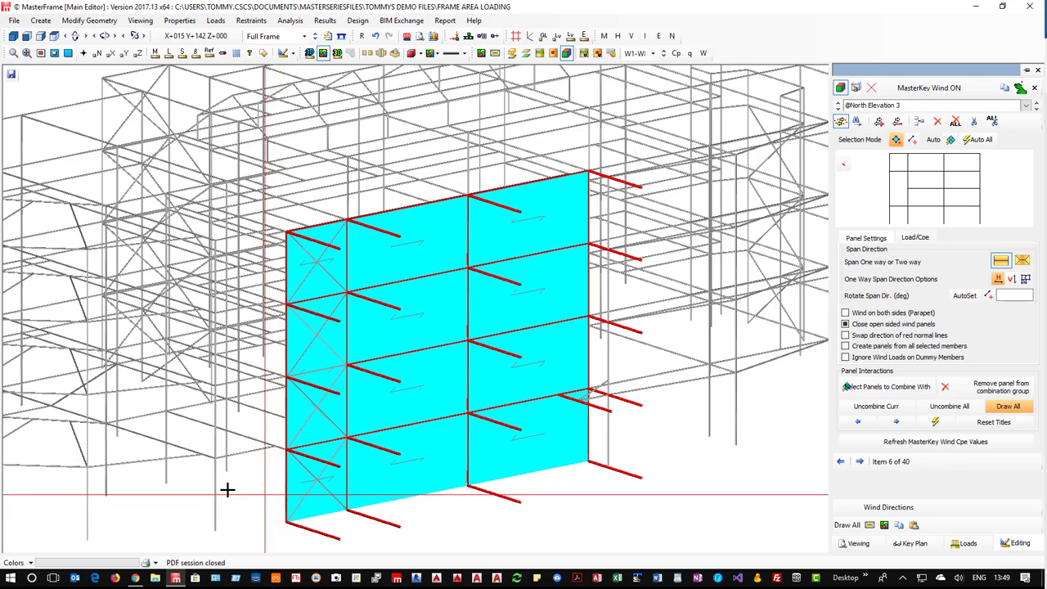
- Add a 3.5 m vertical dummy member from first floor to base where the slanting beams meet the projecting corner bay
{"action": "left_click", "coordinate": [54, 37]}
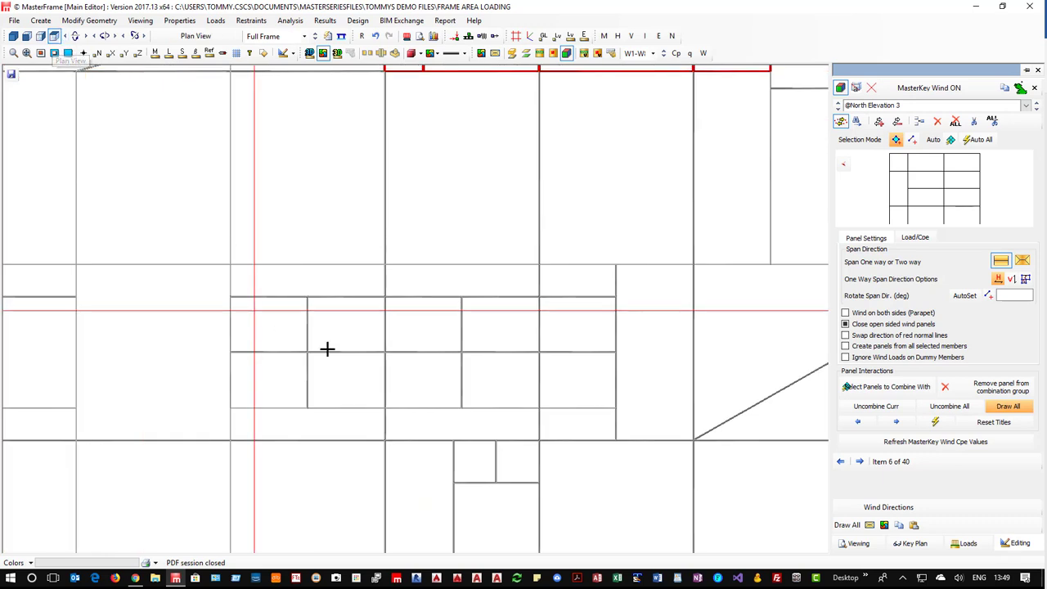
{"action": "scroll", "coordinate": [525, 418], "scroll_direction": "down", "scroll_amount": 1}
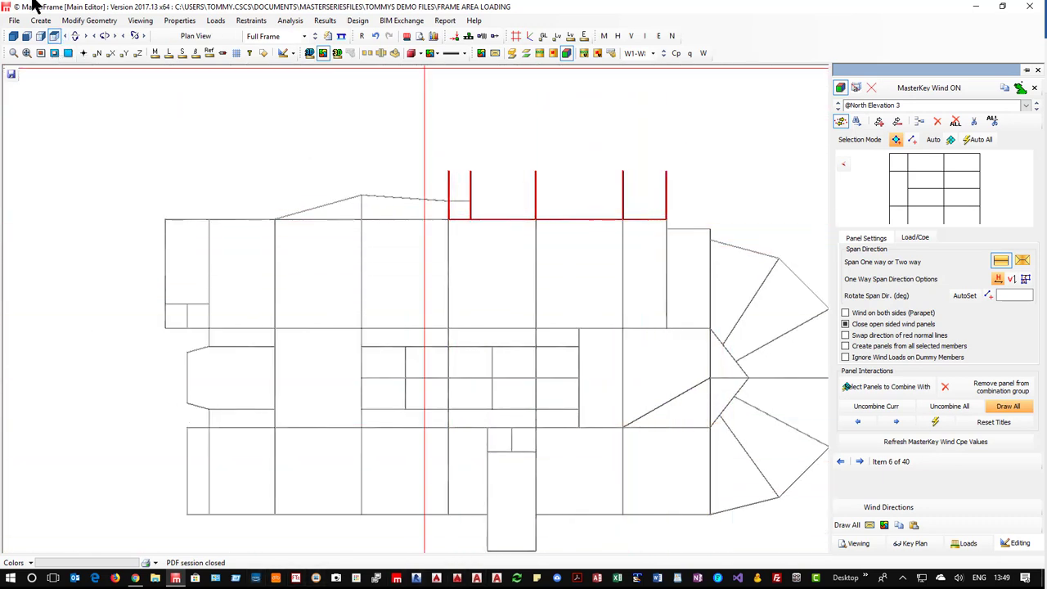
{"action": "left_click", "coordinate": [14, 54]}
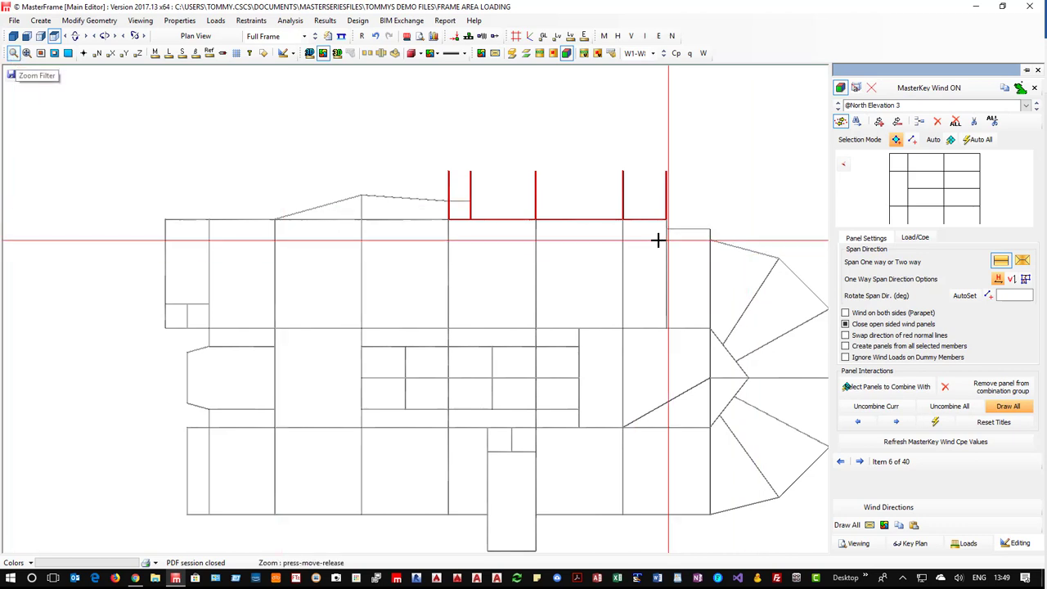
{"action": "left_click_drag", "start_coordinate": [658, 216], "coordinate": [786, 327]}
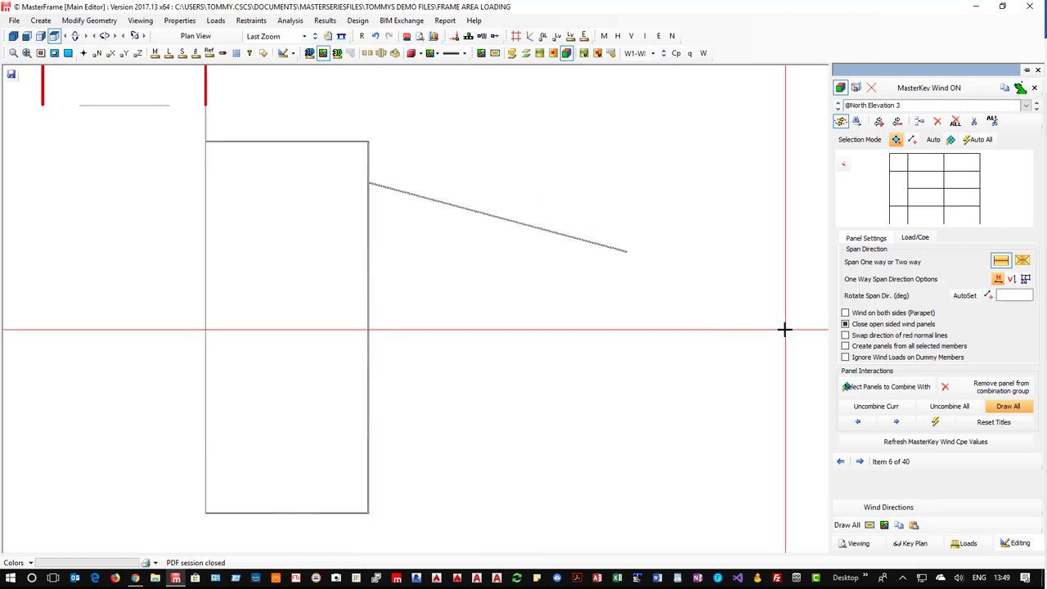
{"action": "left_click", "coordinate": [13, 36]}
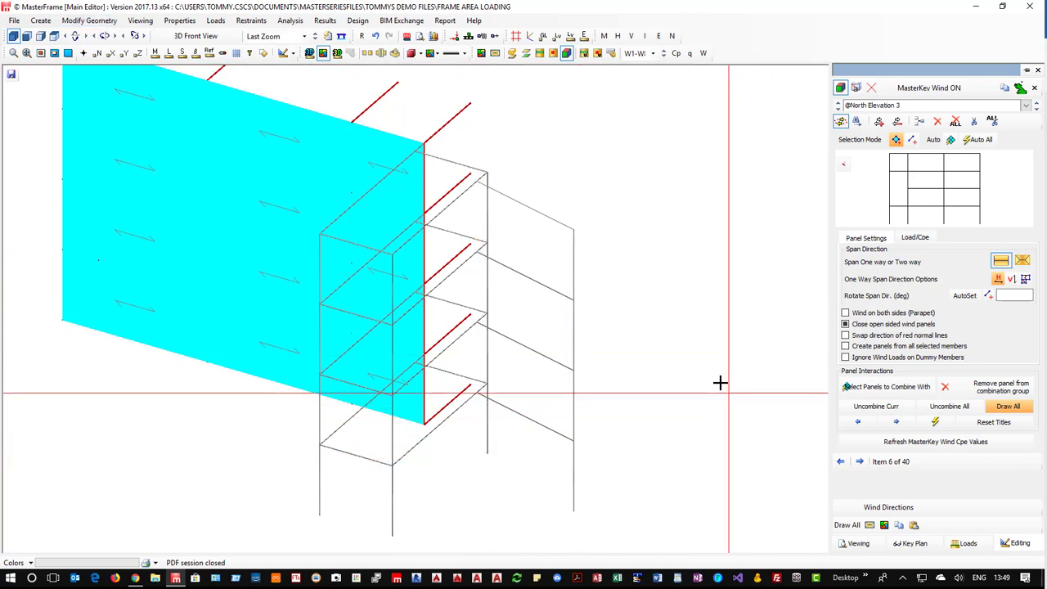
{"action": "right_click", "coordinate": [618, 192]}
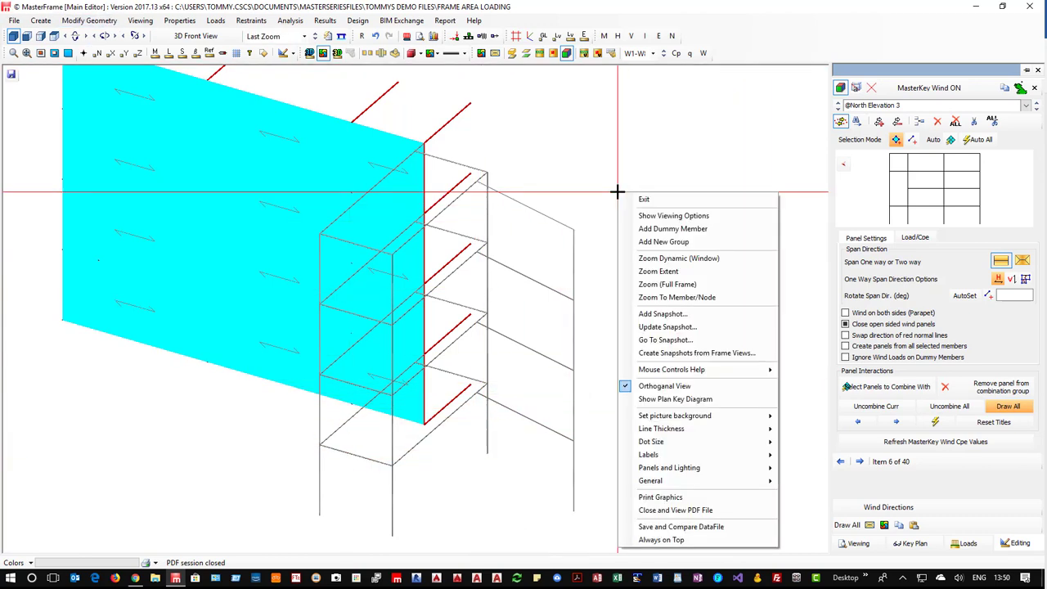
{"action": "left_click", "coordinate": [661, 229]}
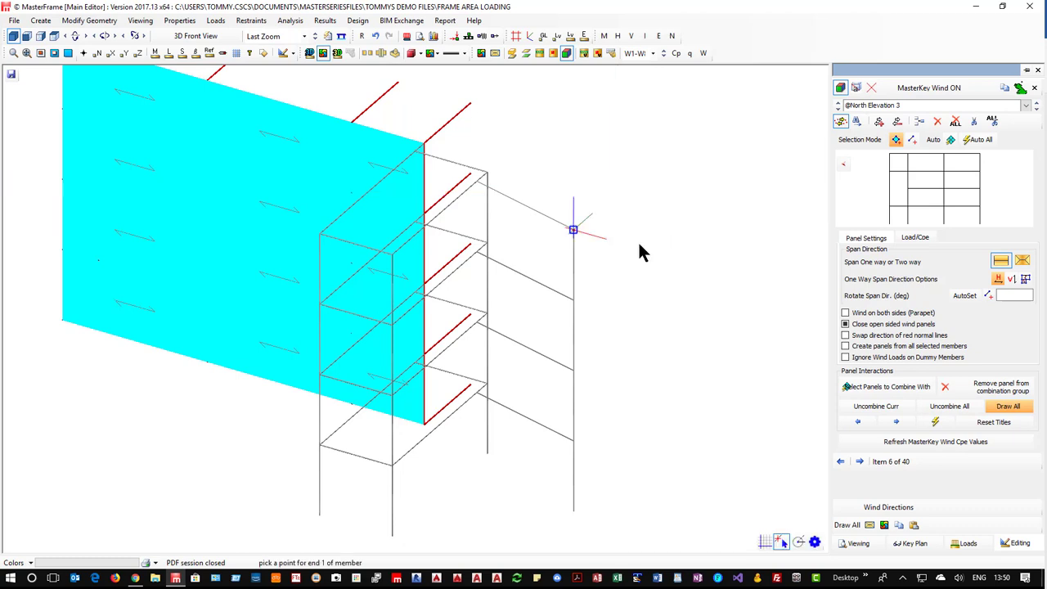
{"action": "left_click", "coordinate": [477, 394]}
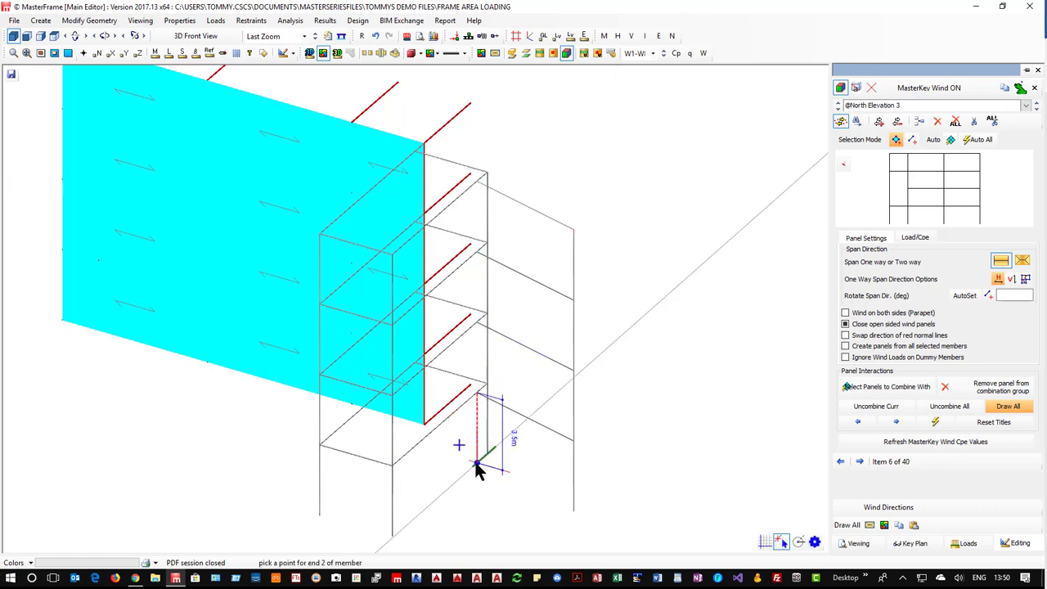
{"action": "left_click", "coordinate": [478, 466]}
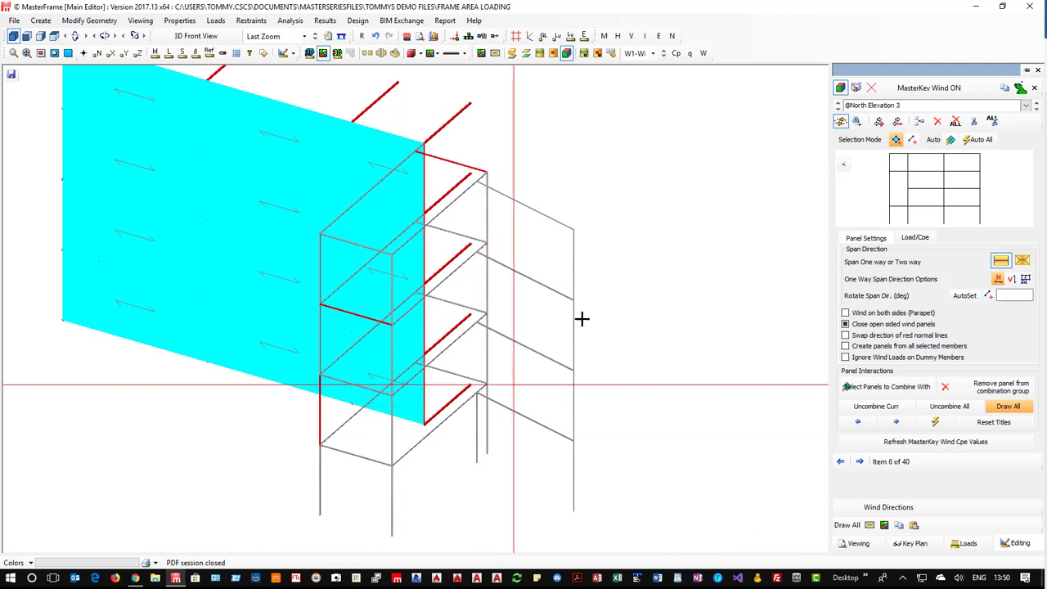
- Continue the dummy vertical with separate members for each of the three storeys from first floor up to roof level
{"action": "right_click", "coordinate": [620, 235]}
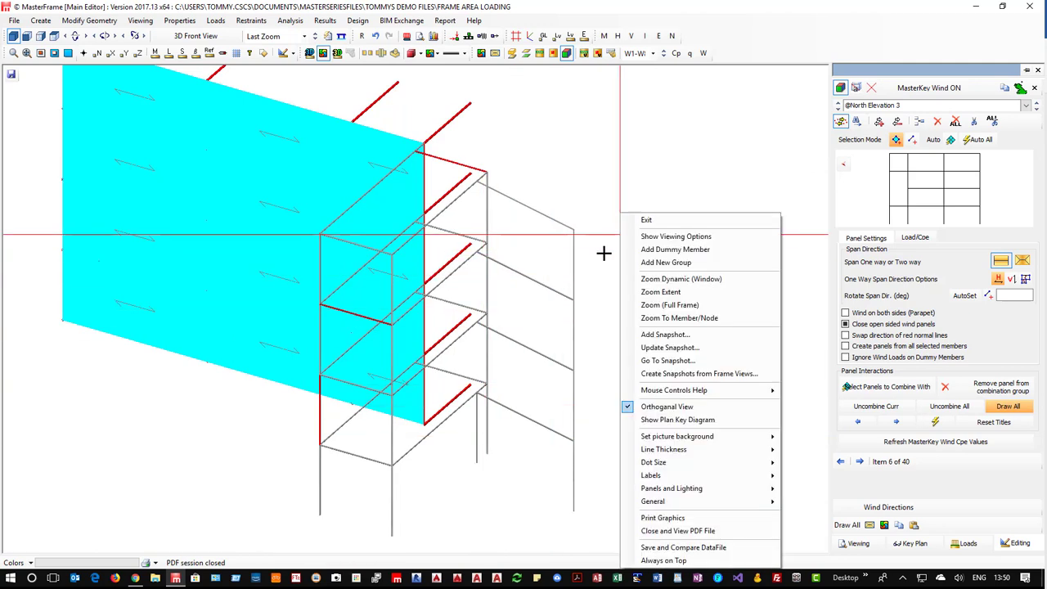
{"action": "left_click", "coordinate": [661, 249]}
{"action": "left_click", "coordinate": [477, 393]}
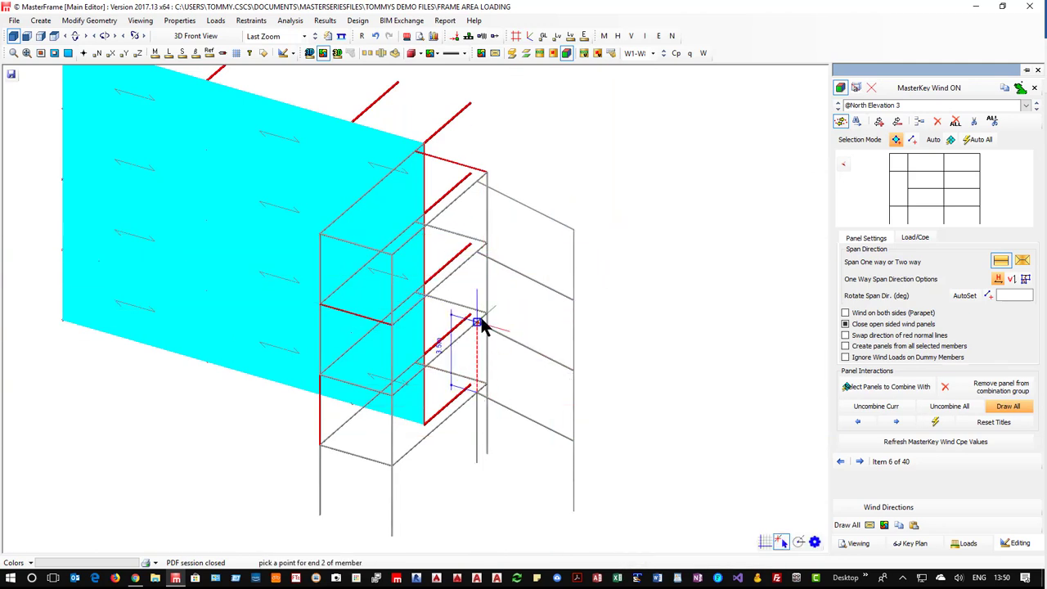
{"action": "left_click", "coordinate": [478, 324]}
{"action": "right_click", "coordinate": [484, 334]}
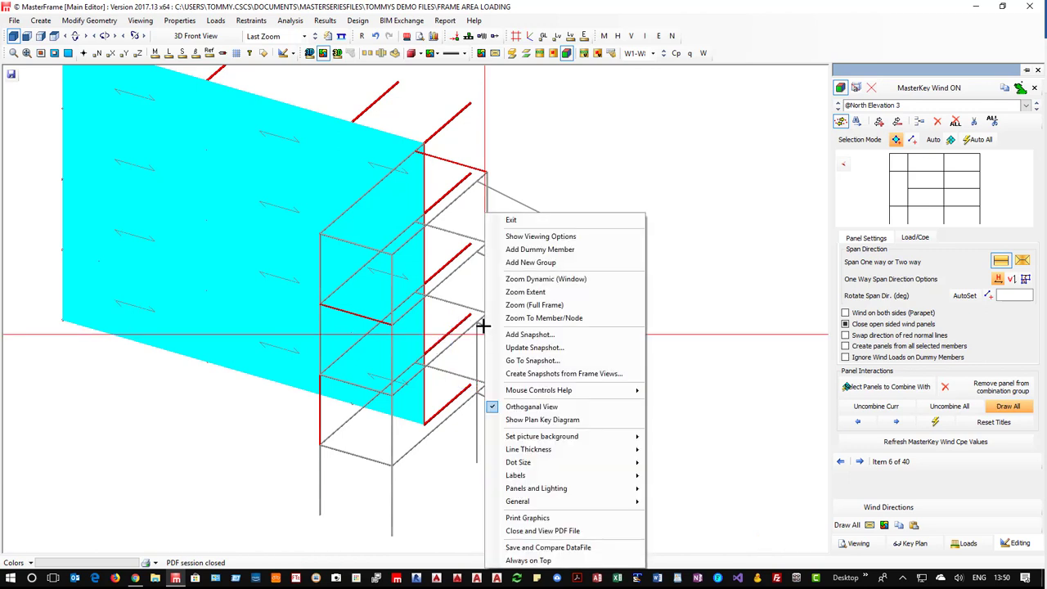
{"action": "left_click", "coordinate": [540, 249]}
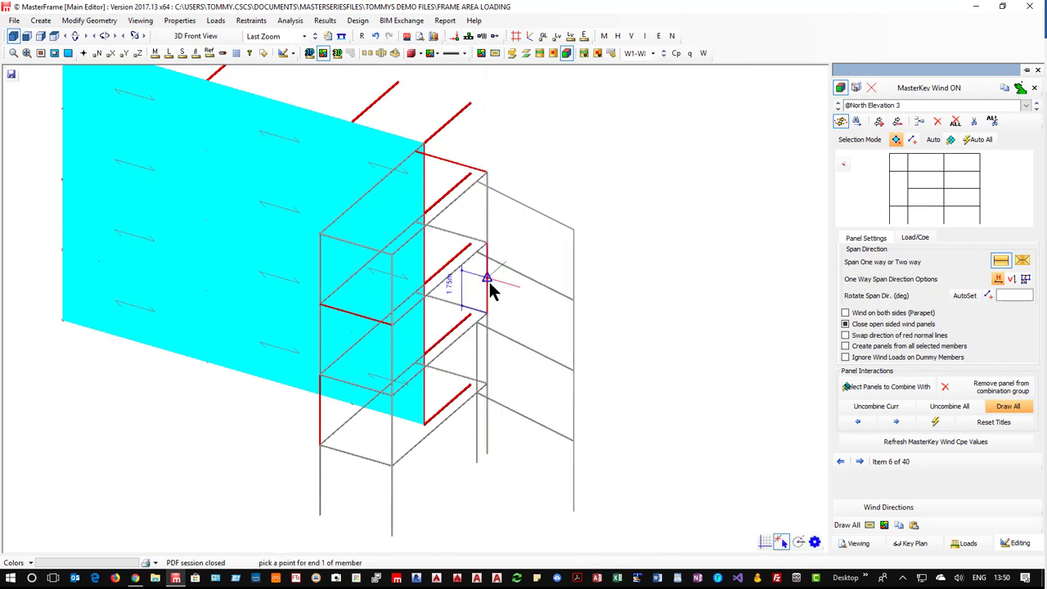
{"action": "left_click", "coordinate": [478, 323]}
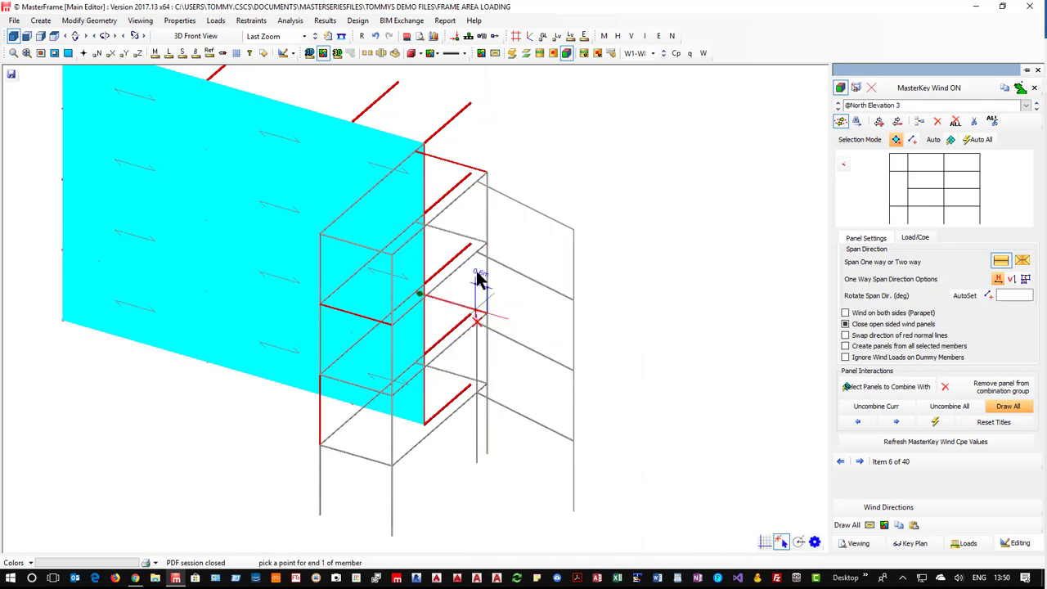
{"action": "left_click", "coordinate": [478, 252]}
{"action": "right_click", "coordinate": [479, 253]}
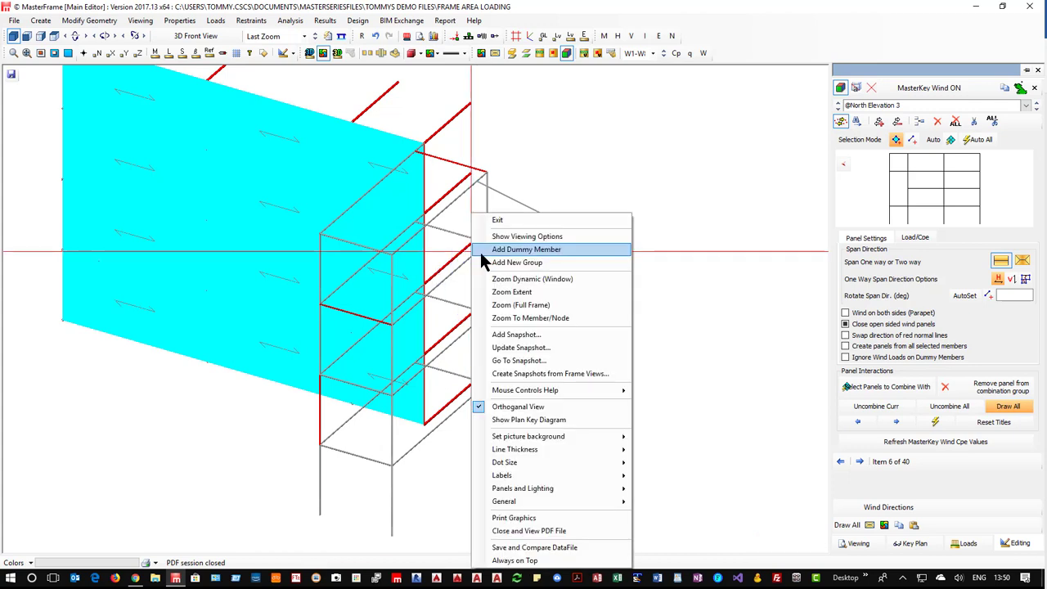
{"action": "left_click", "coordinate": [505, 249]}
{"action": "left_click", "coordinate": [479, 249]}
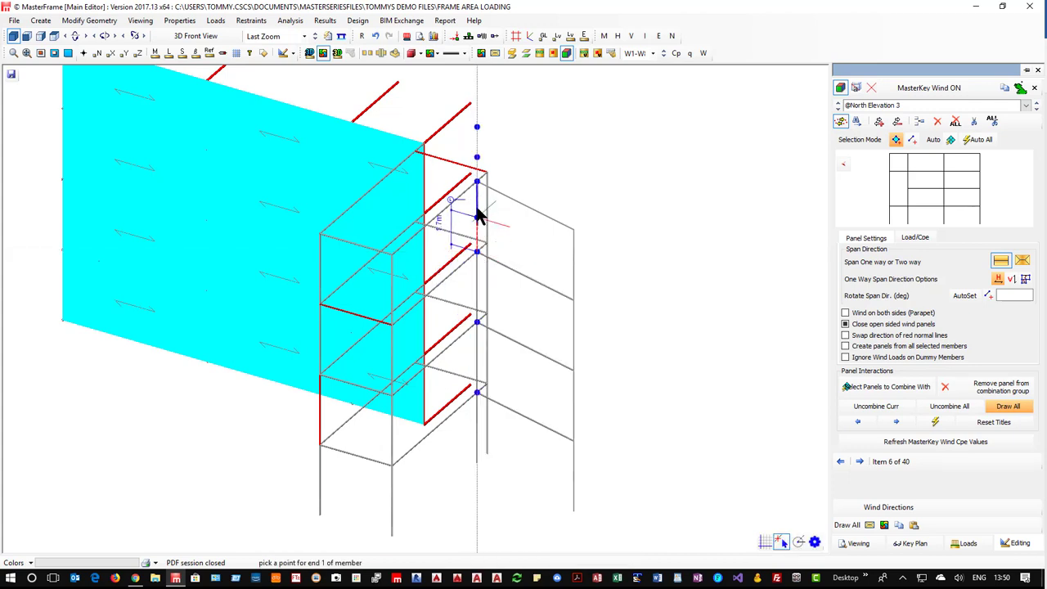
{"action": "left_click", "coordinate": [477, 182]}
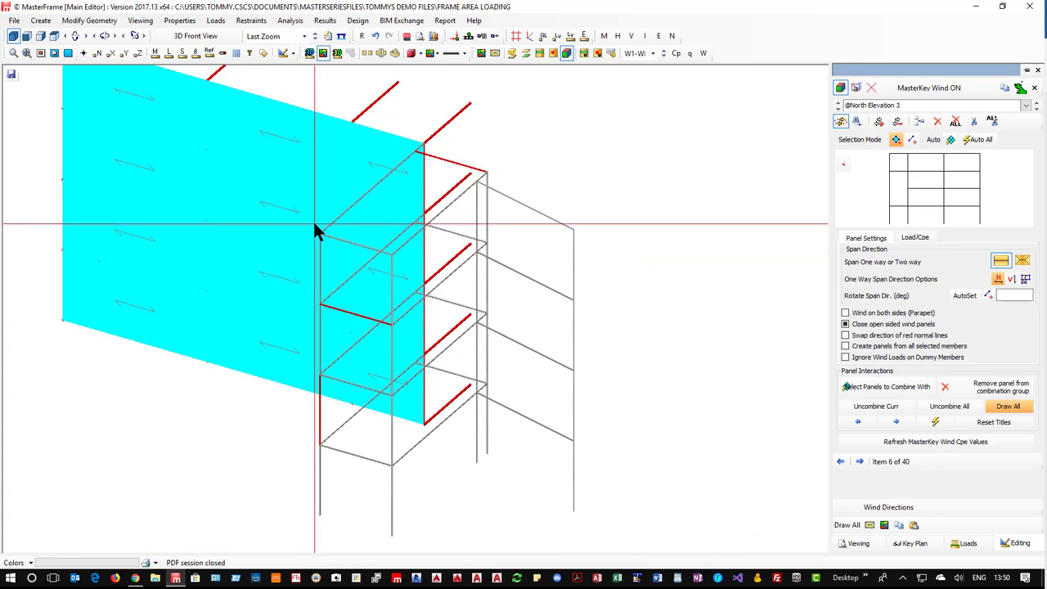
- Add a top-storey vertical dummy member where the short angled roof beam meets the long beam beside North Elevation 3
{"action": "middle_click_drag", "start_coordinate": [120, 335], "coordinate": [318, 355]}
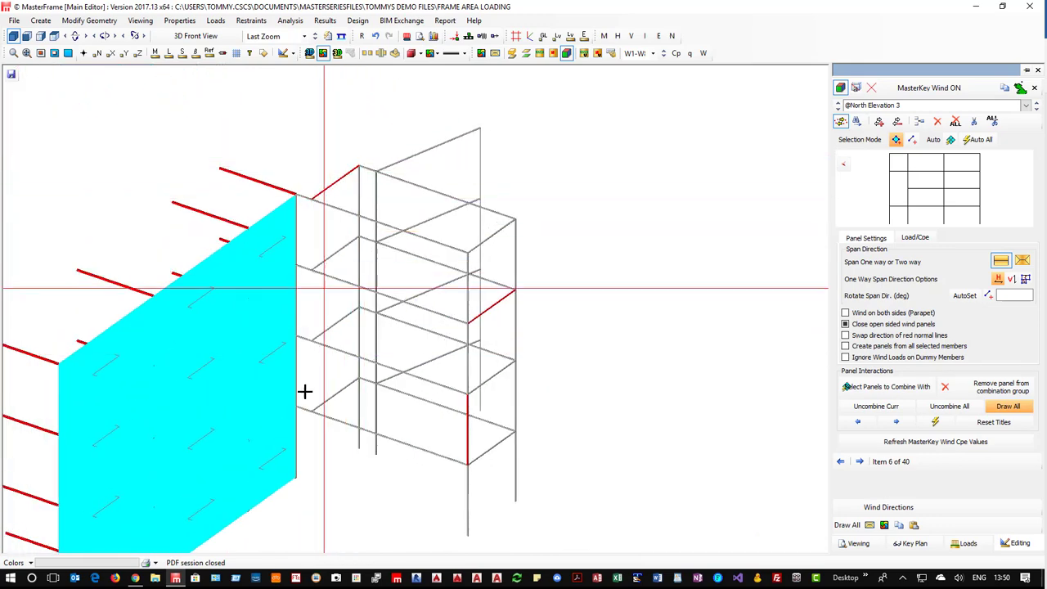
{"action": "right_click", "coordinate": [583, 135]}
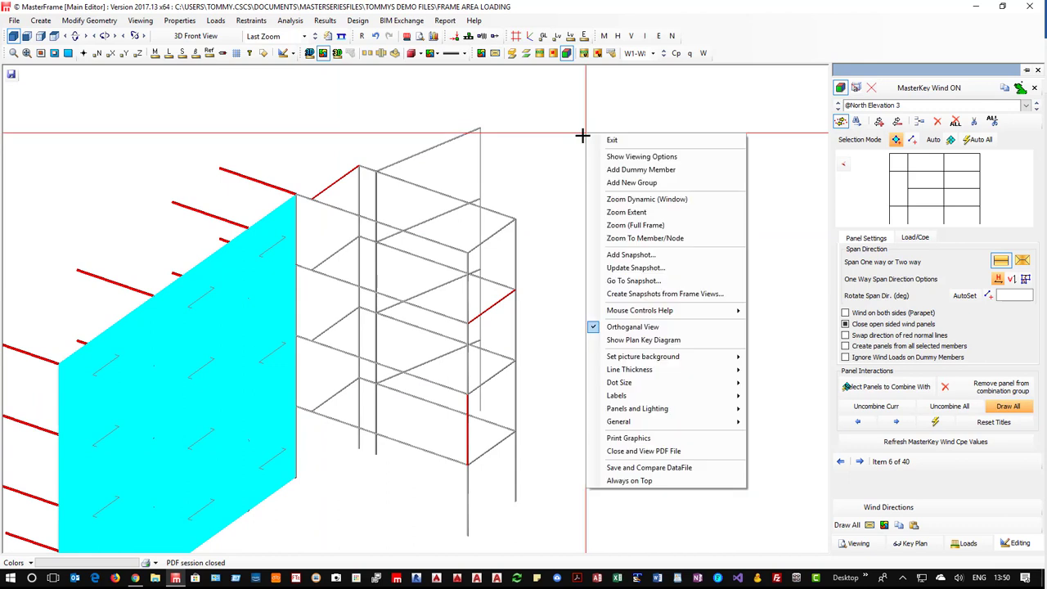
{"action": "left_click", "coordinate": [641, 169]}
{"action": "left_click", "coordinate": [310, 202]}
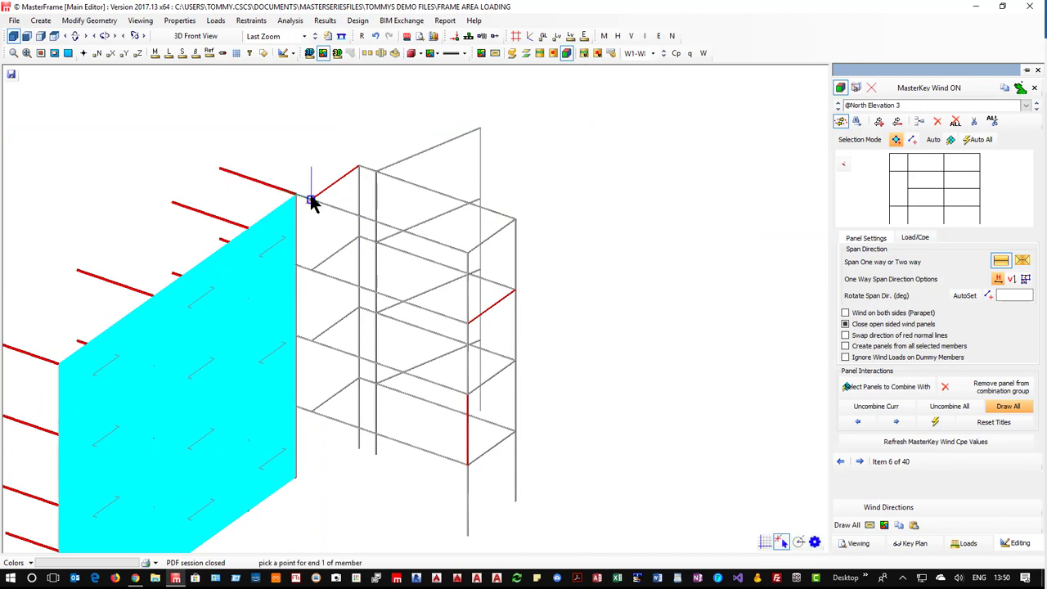
{"action": "left_click", "coordinate": [312, 272]}
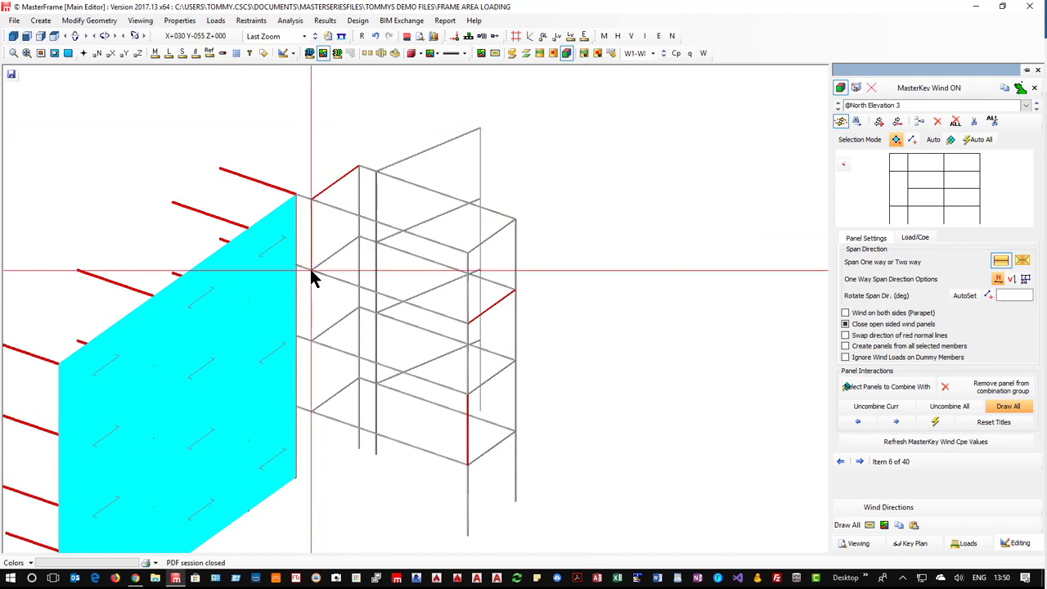
- Continue the dummy vertical beside North Elevation 3 with separate members for the next two storeys down to first floor
{"action": "right_click", "coordinate": [311, 272]}
{"action": "left_click", "coordinate": [347, 250]}
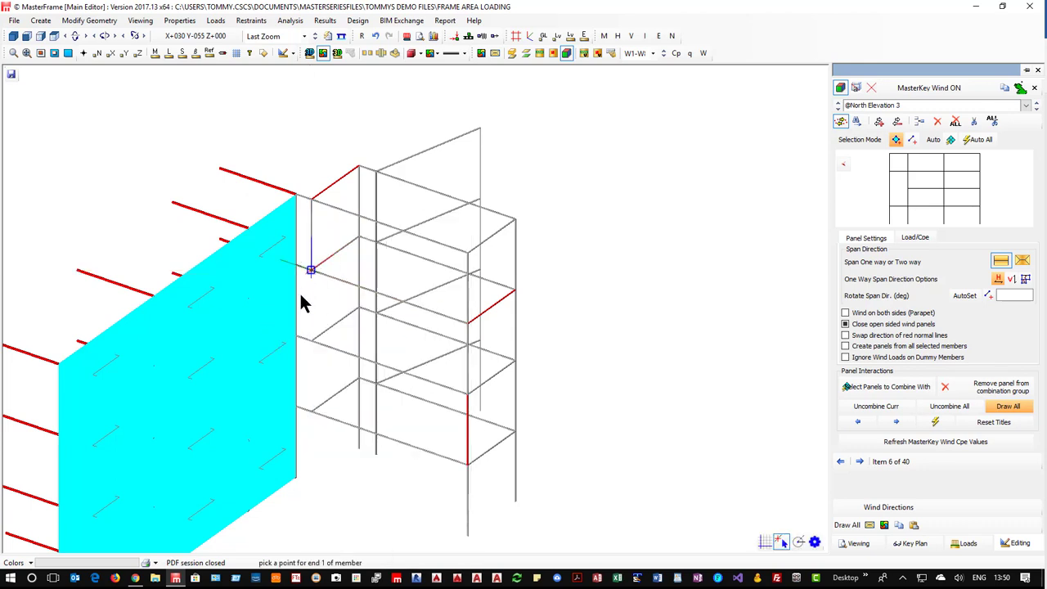
{"action": "right_click", "coordinate": [311, 362]}
{"action": "left_click", "coordinate": [345, 251]}
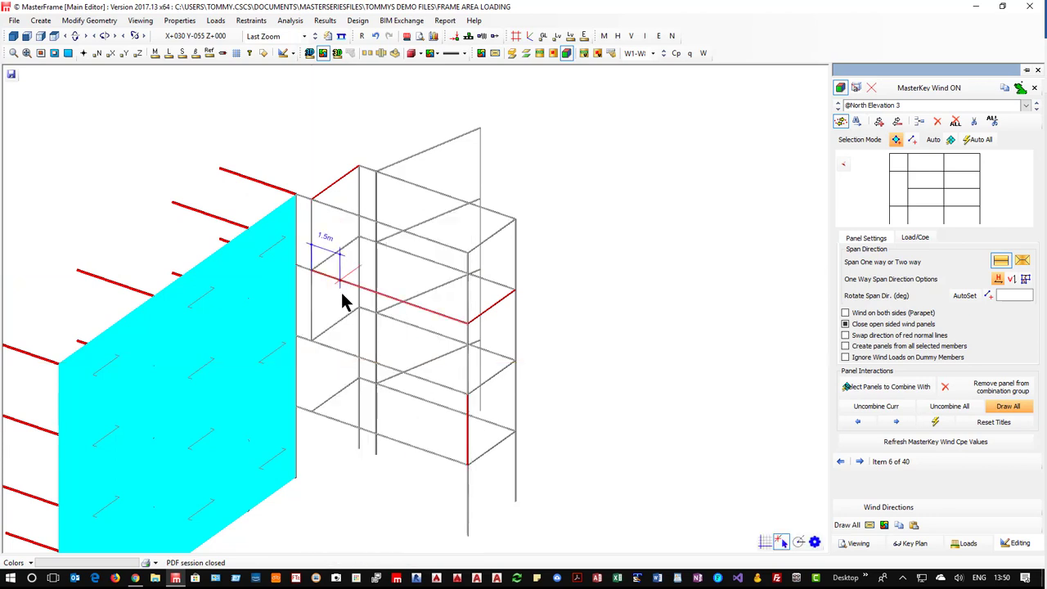
{"action": "left_click", "coordinate": [310, 341]}
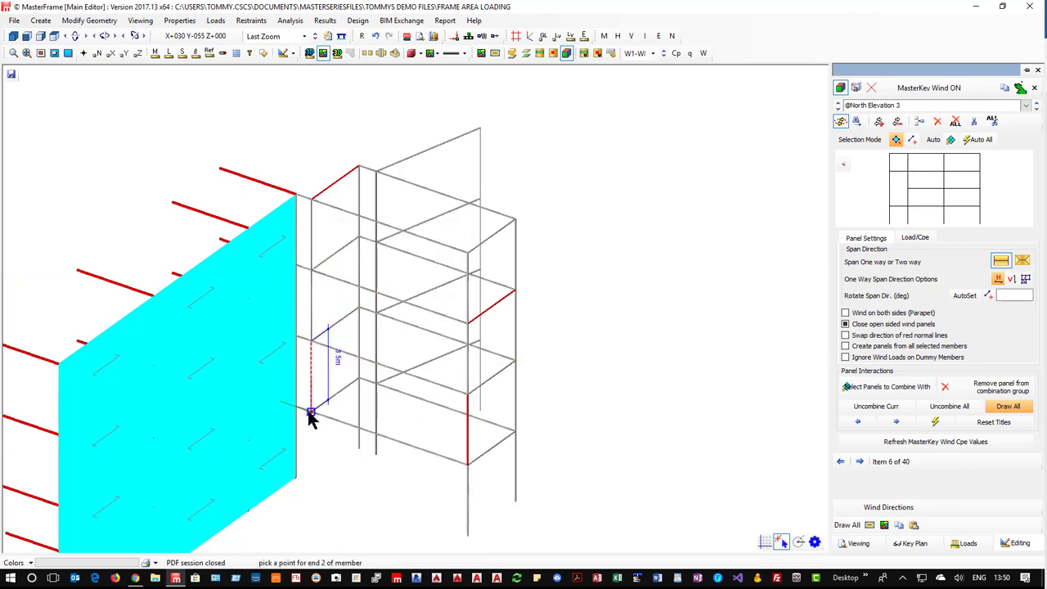
{"action": "left_click", "coordinate": [311, 412]}
- Add a 3.5 m ground-storey dummy member below the new verticals, from first floor down to base level
{"action": "right_click", "coordinate": [311, 407]}
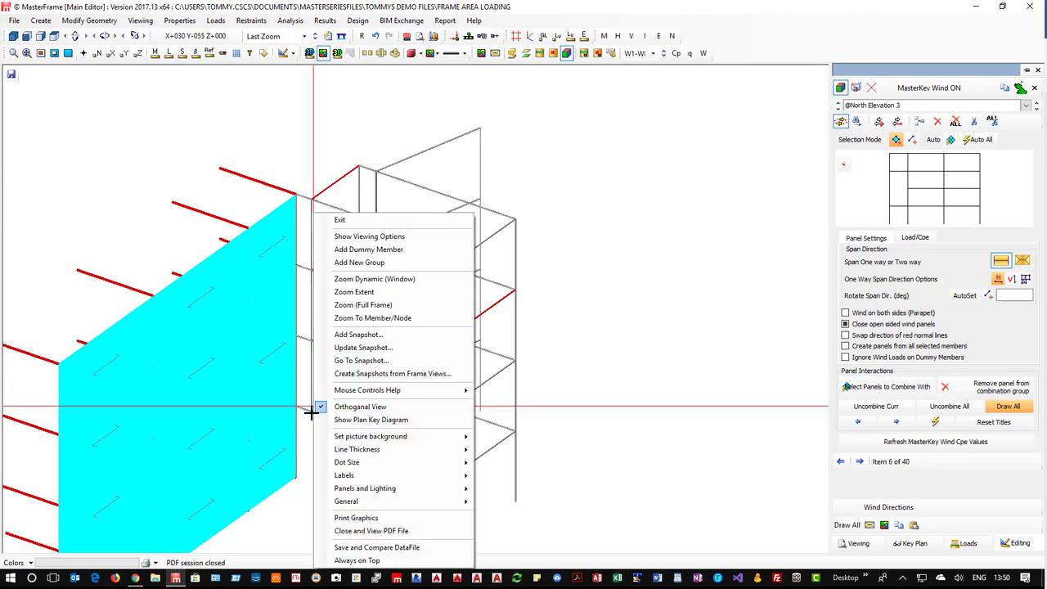
{"action": "left_click", "coordinate": [344, 250]}
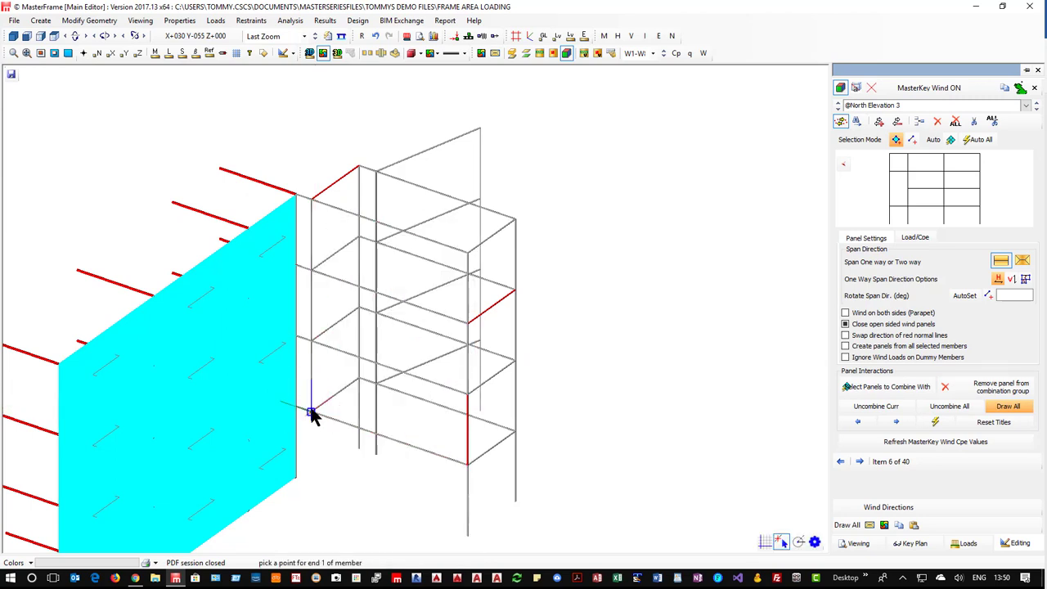
{"action": "left_click", "coordinate": [310, 412]}
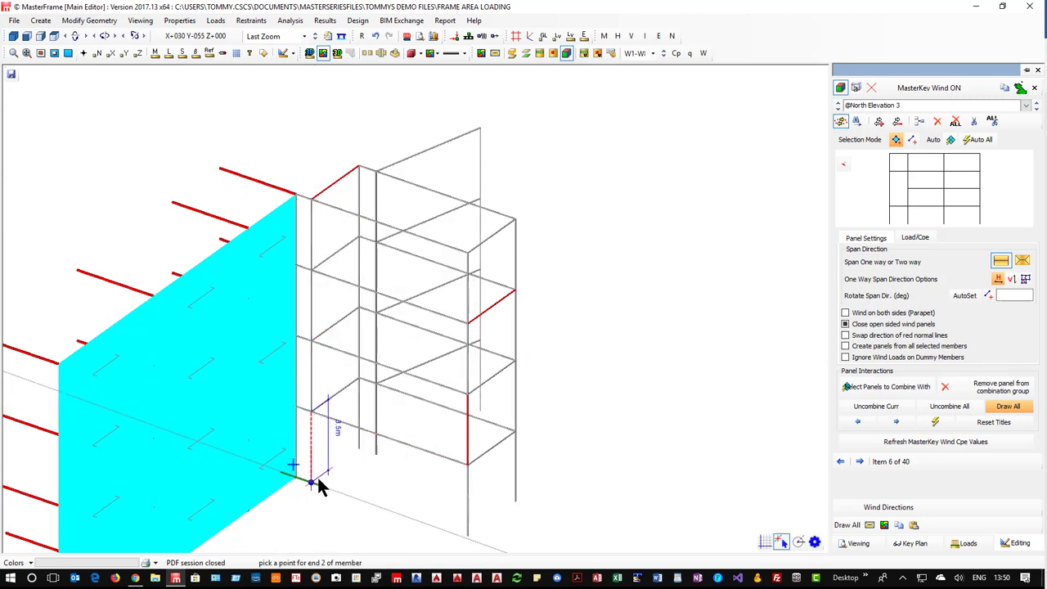
{"action": "left_click", "coordinate": [349, 377]}
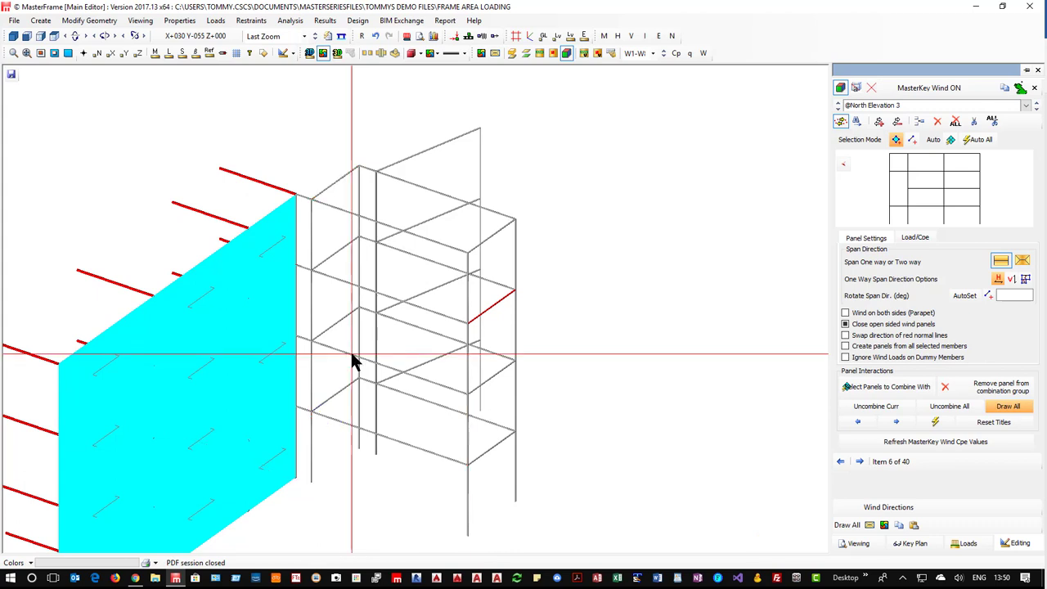
- Delete the North Elevation 3 panel and all remaining wind load panels
{"action": "left_click", "coordinate": [974, 122]}
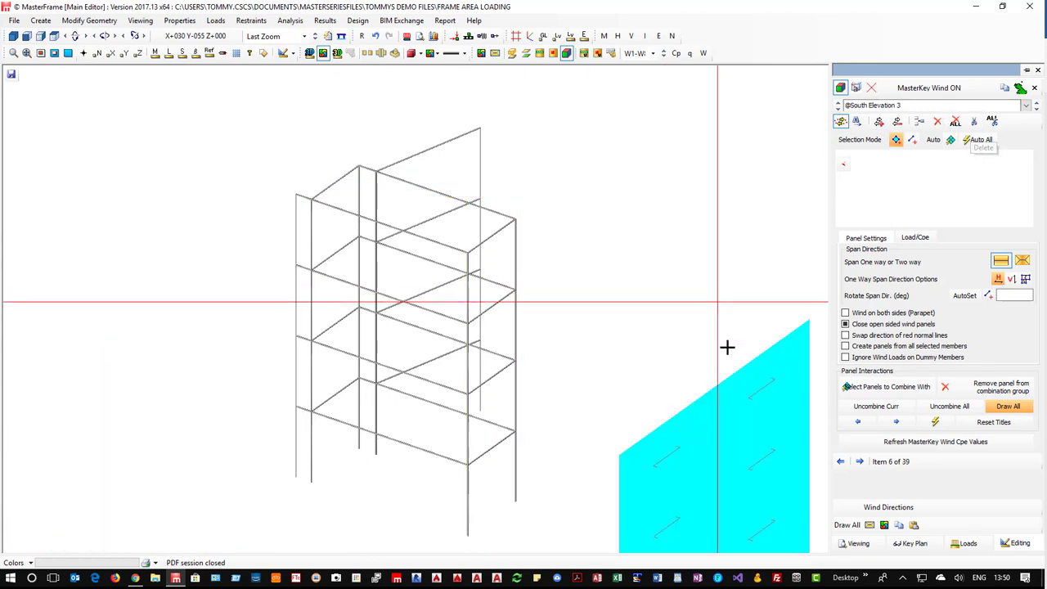
{"action": "left_click", "coordinate": [992, 120]}
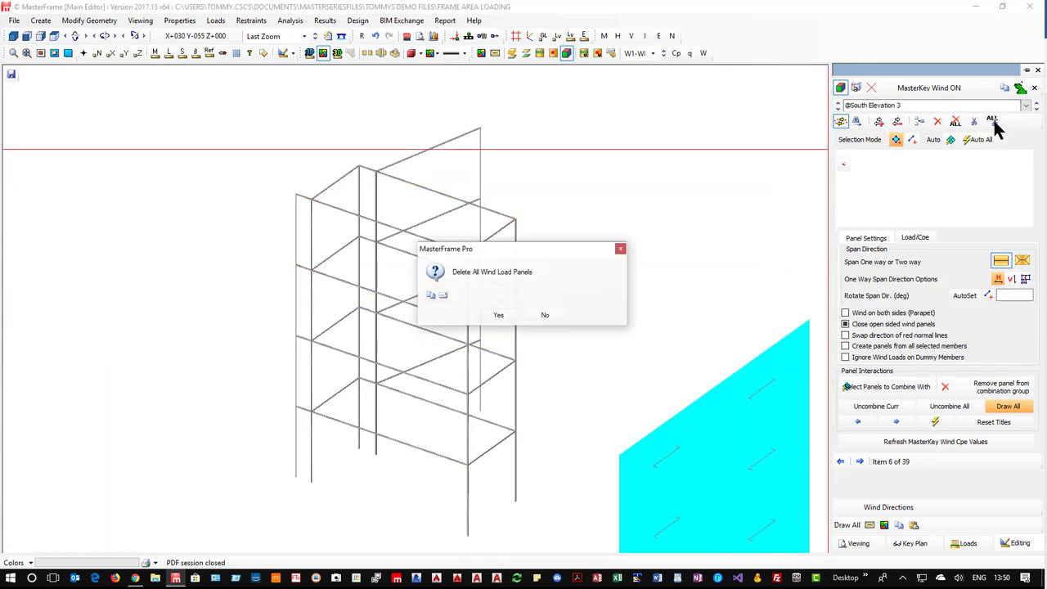
{"action": "left_click", "coordinate": [498, 315]}
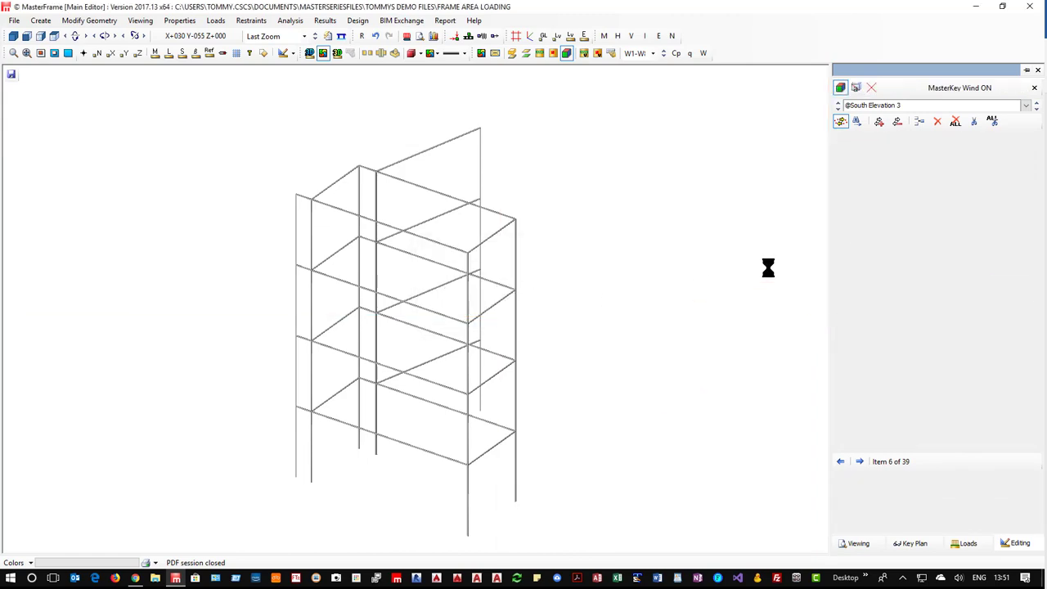
- Automatically regenerate all wind panels on the full frame and draw them in distinct colours
{"action": "left_click", "coordinate": [270, 36]}
{"action": "left_click", "coordinate": [270, 49]}
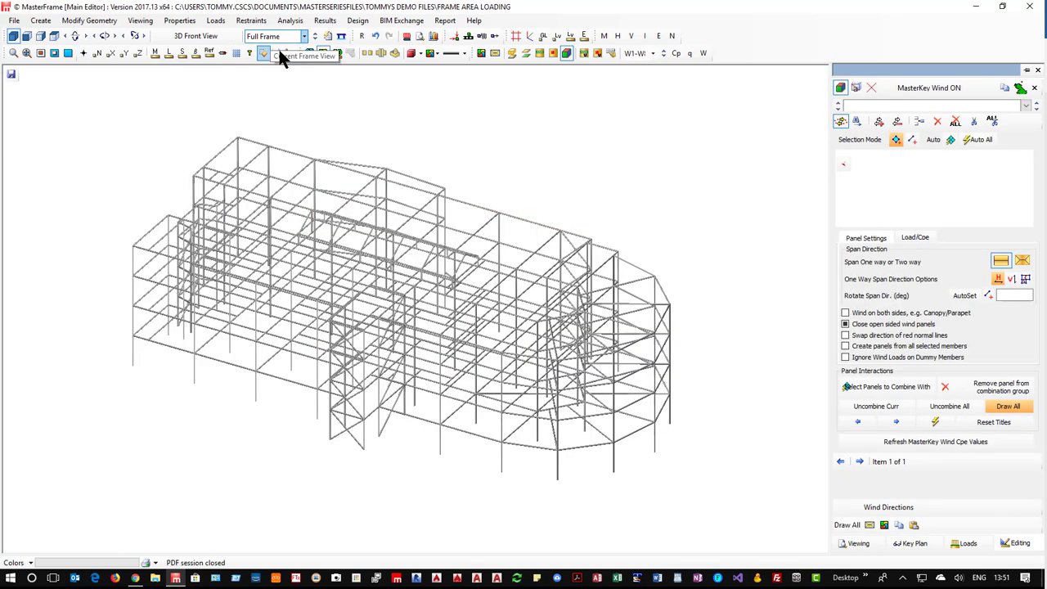
{"action": "left_click", "coordinate": [979, 141]}
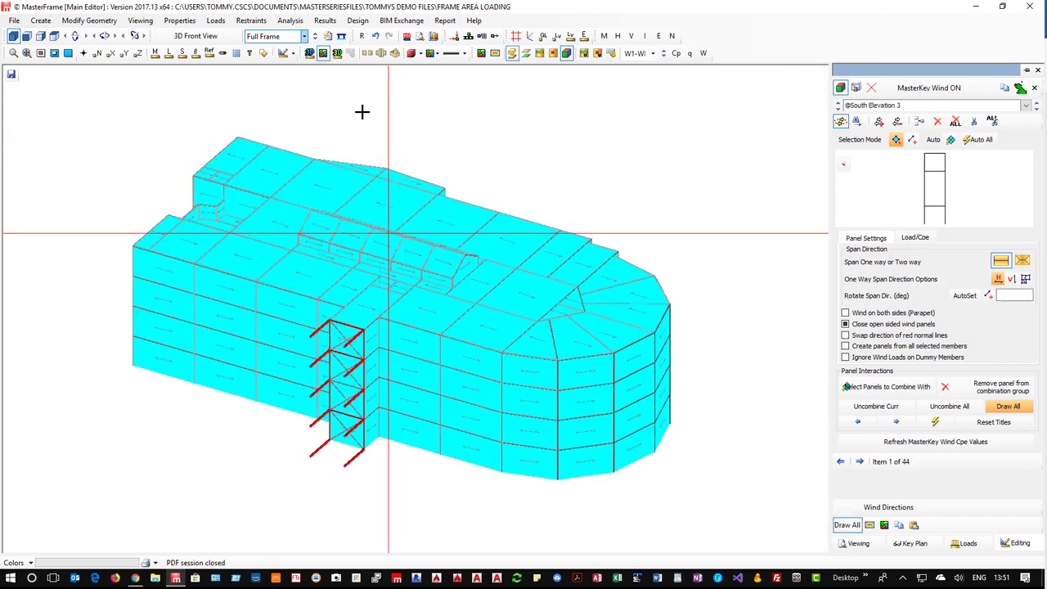
{"action": "middle_click_drag", "start_coordinate": [586, 276], "coordinate": [384, 273]}
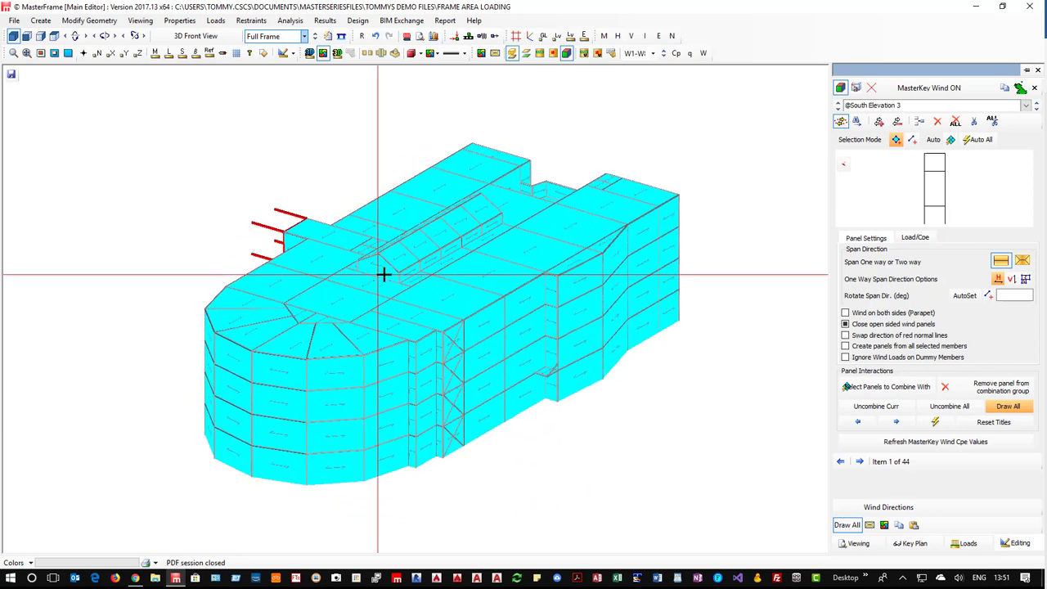
{"action": "left_click", "coordinate": [871, 524]}
{"action": "scroll", "coordinate": [411, 434], "scroll_direction": "up", "scroll_amount": 3}
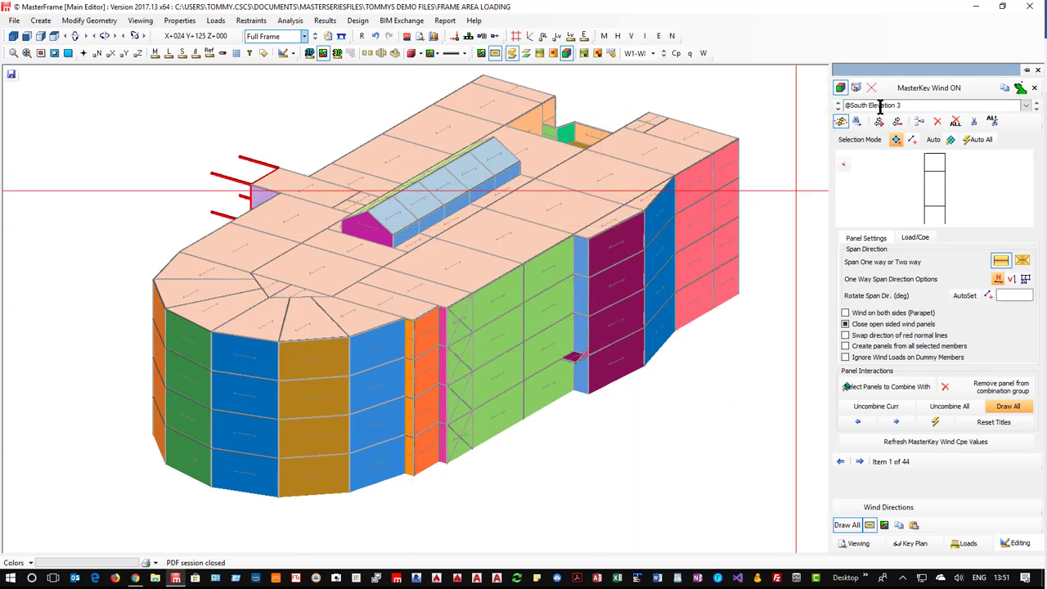
- Select the small stray triangular panel North Elevation 2 in the recessed wall and delete it
{"action": "left_click", "coordinate": [857, 123]}
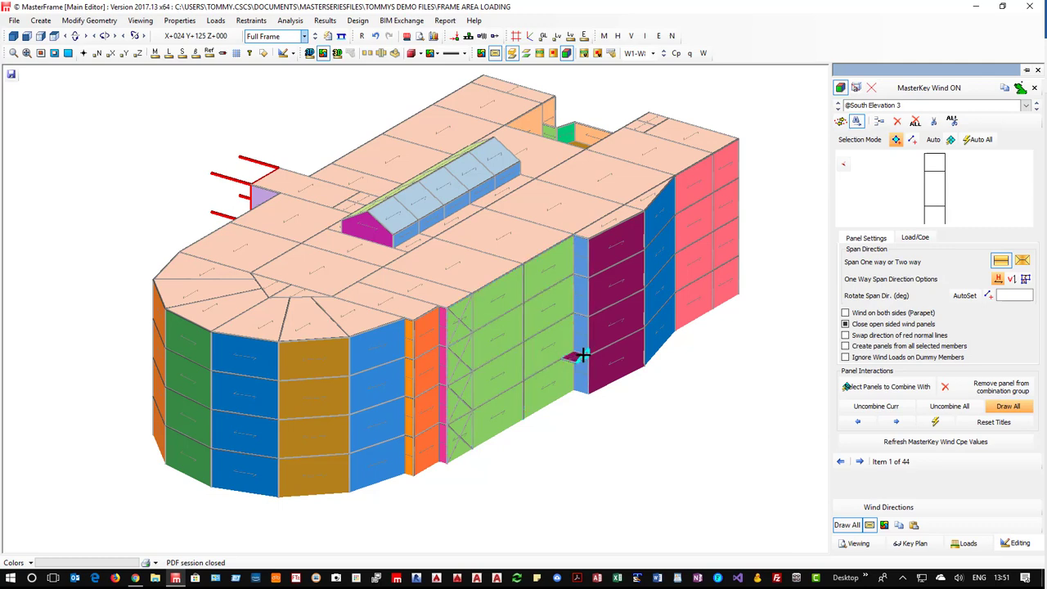
{"action": "left_click", "coordinate": [580, 357]}
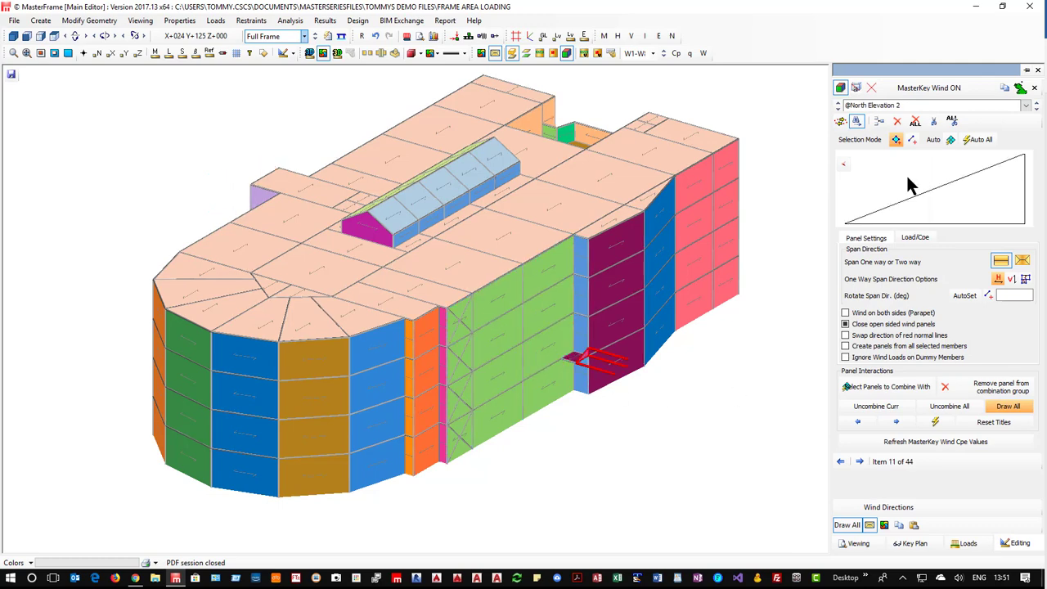
{"action": "left_click", "coordinate": [933, 121]}
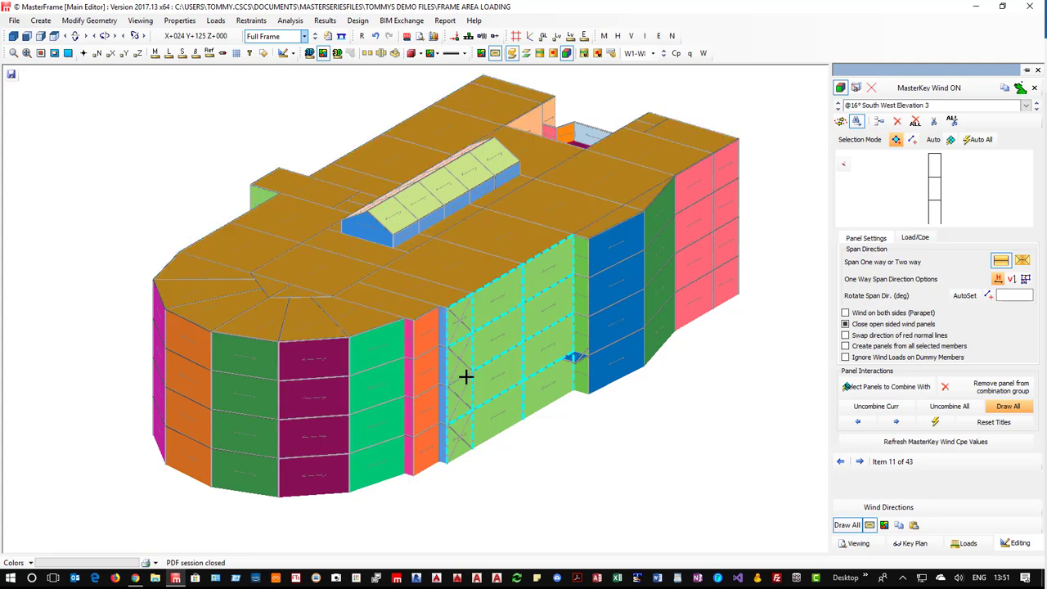
- Close the wind loading and open the Automatic Load Case Generator to review the Live Only, Dead Only and Dead+Live+Wind templates
{"action": "left_click", "coordinate": [1037, 71]}
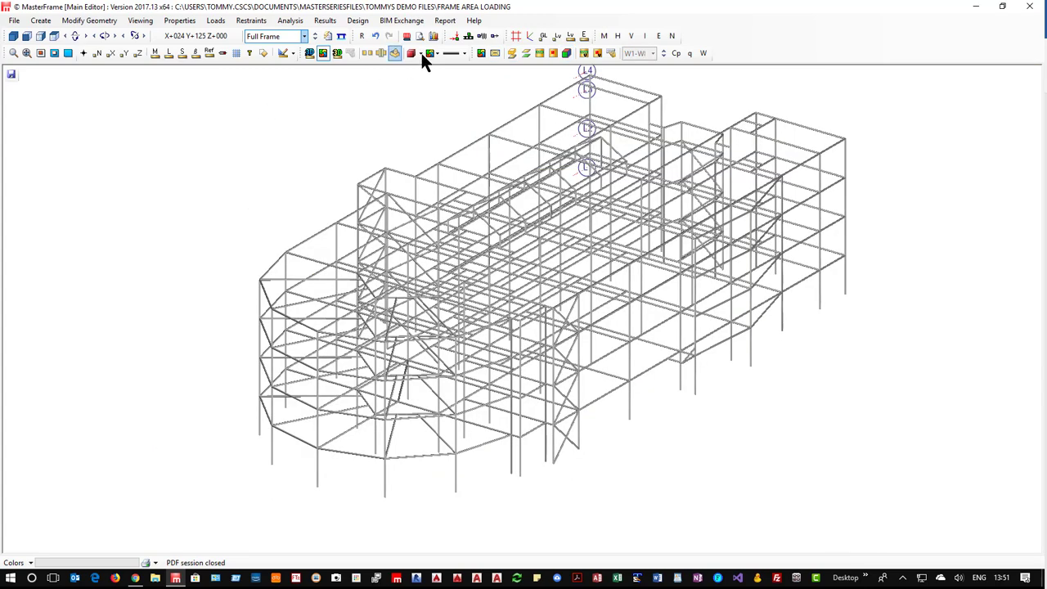
{"action": "left_click", "coordinate": [219, 22]}
{"action": "left_click", "coordinate": [246, 46]}
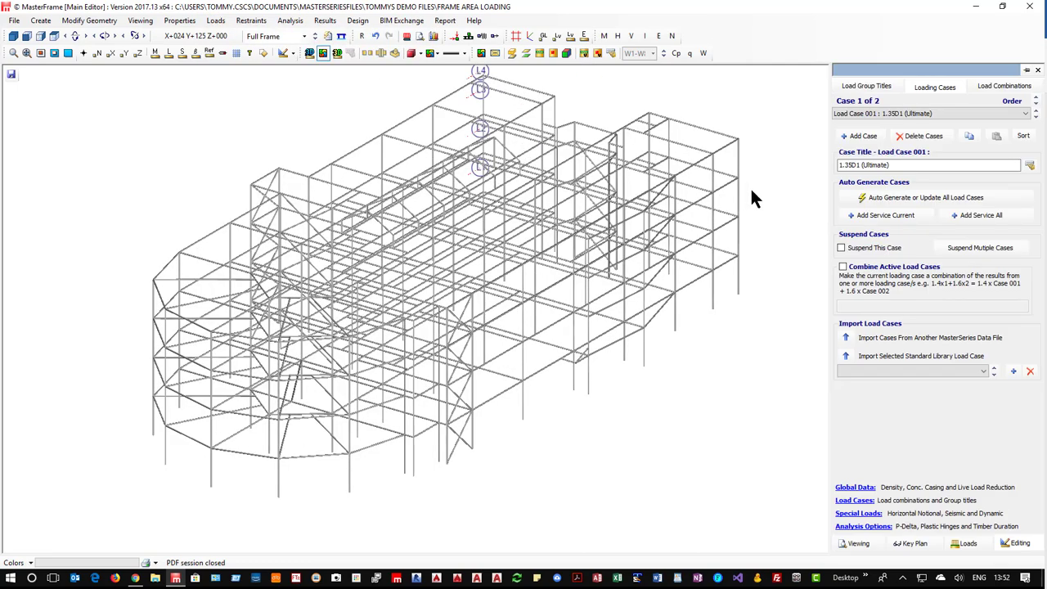
{"action": "left_click", "coordinate": [928, 197]}
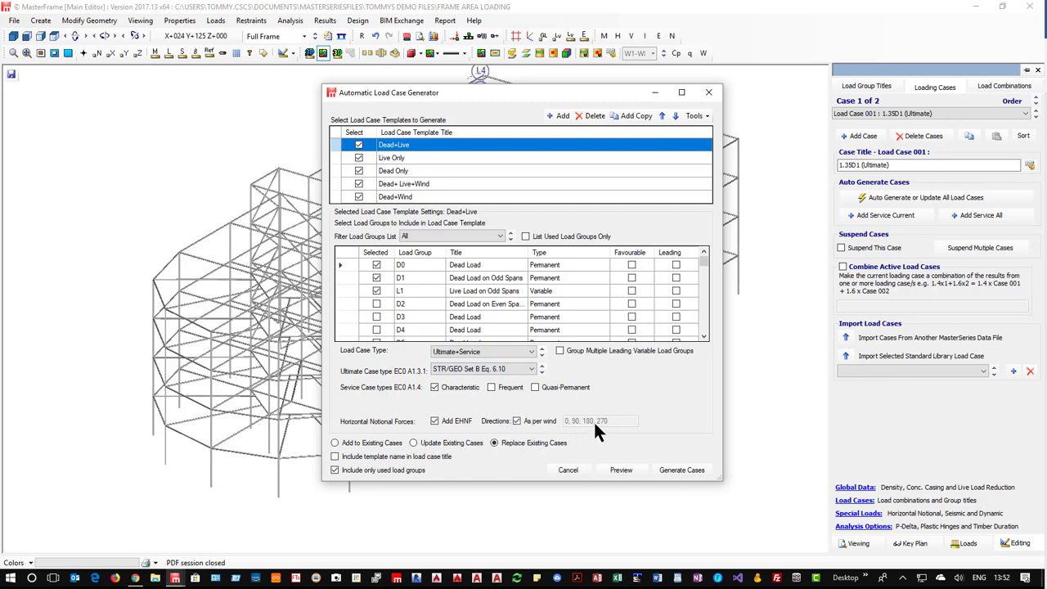
{"action": "left_click", "coordinate": [418, 157]}
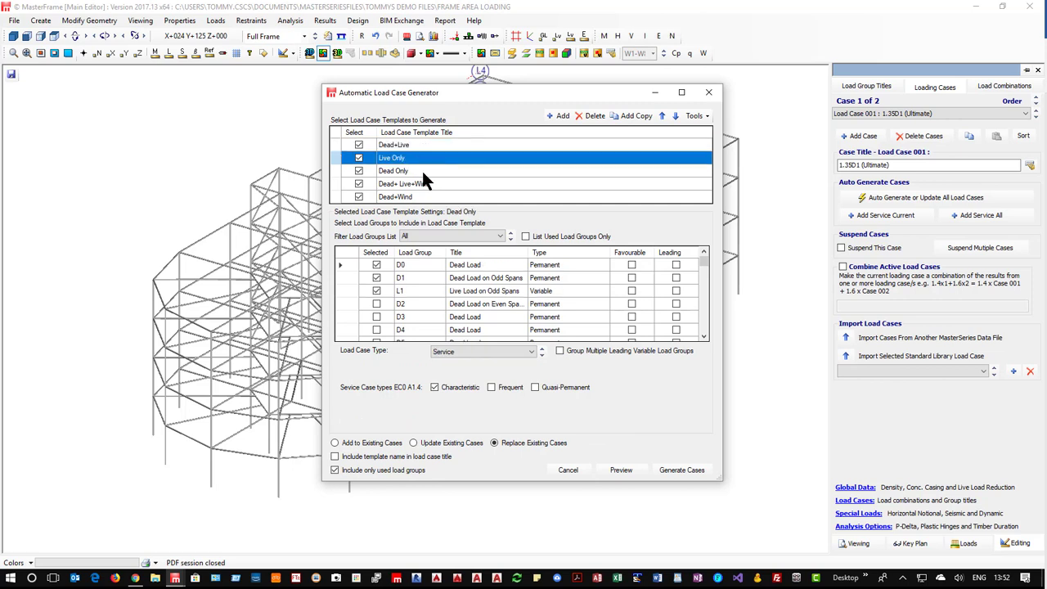
{"action": "left_click", "coordinate": [421, 169]}
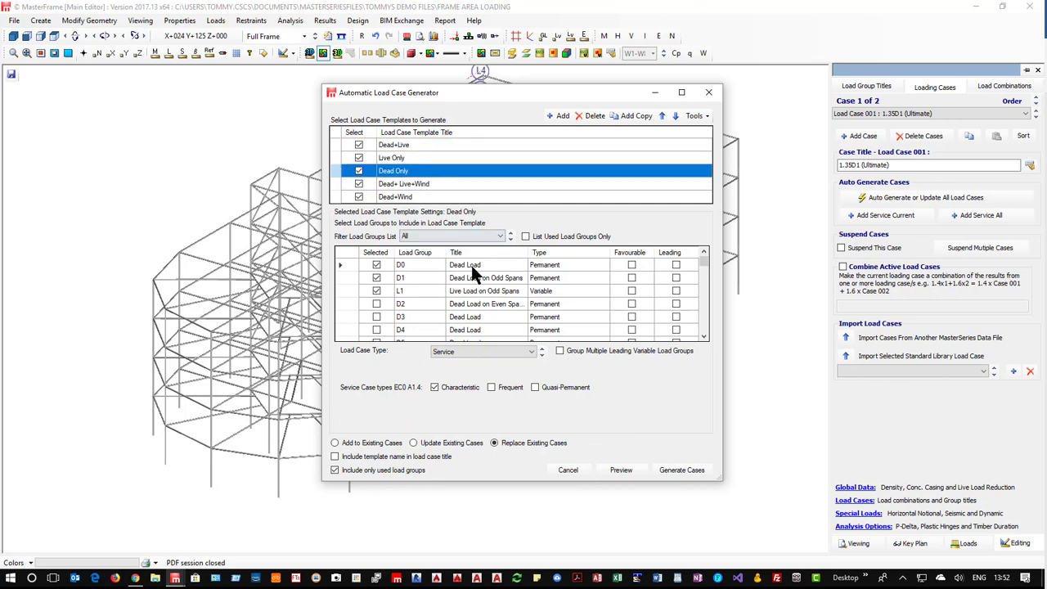
{"action": "left_click", "coordinate": [432, 184]}
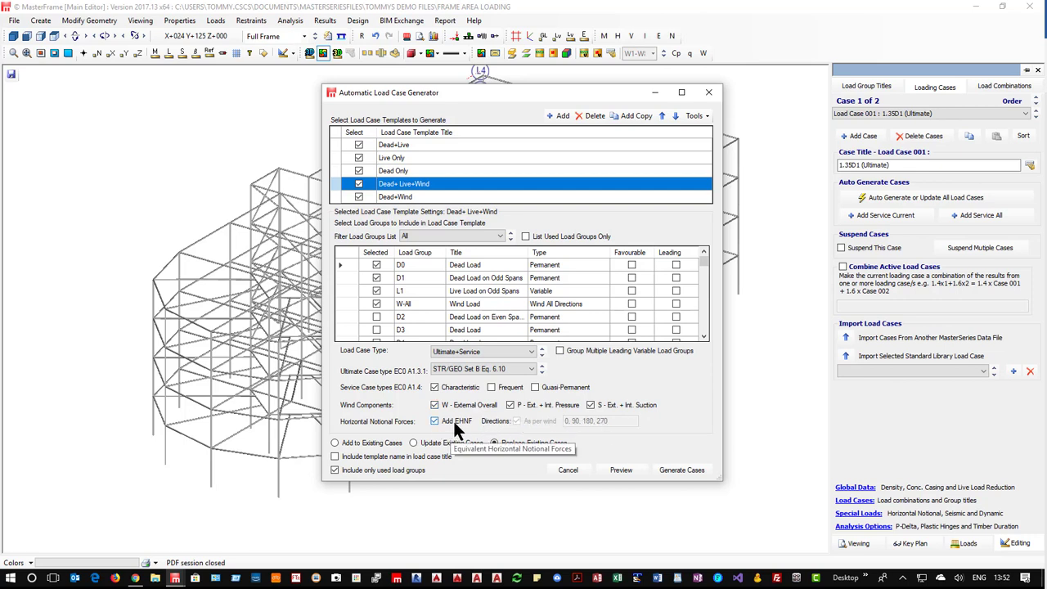
- Exclude equivalent horizontal notional forces from the Dead+Wind and Dead+Live+Wind templates and generate the load cases
{"action": "left_click", "coordinate": [397, 197]}
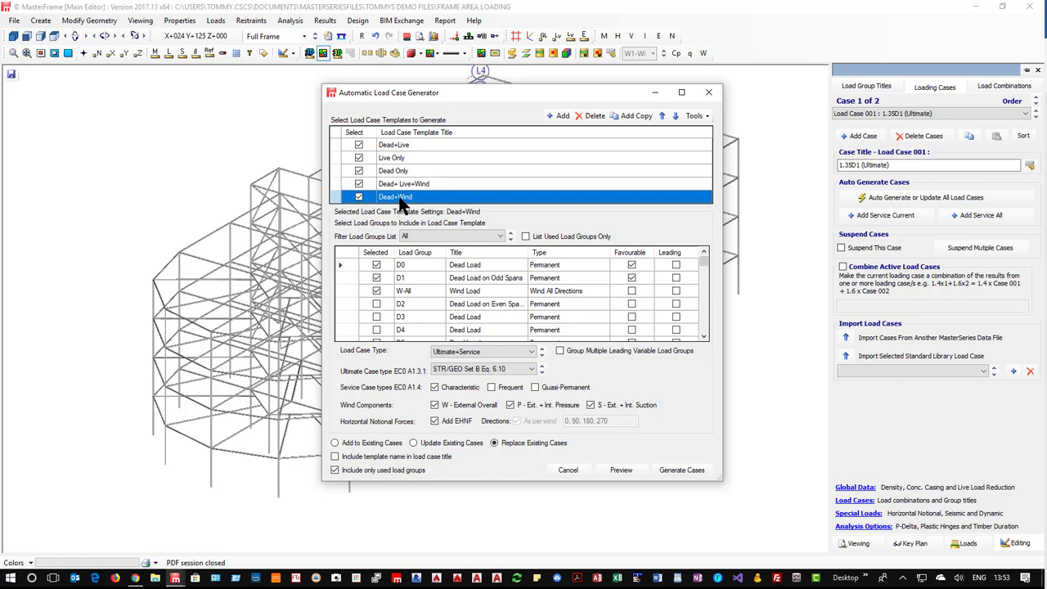
{"action": "left_click", "coordinate": [434, 420]}
{"action": "left_click", "coordinate": [395, 185]}
{"action": "left_click", "coordinate": [435, 421]}
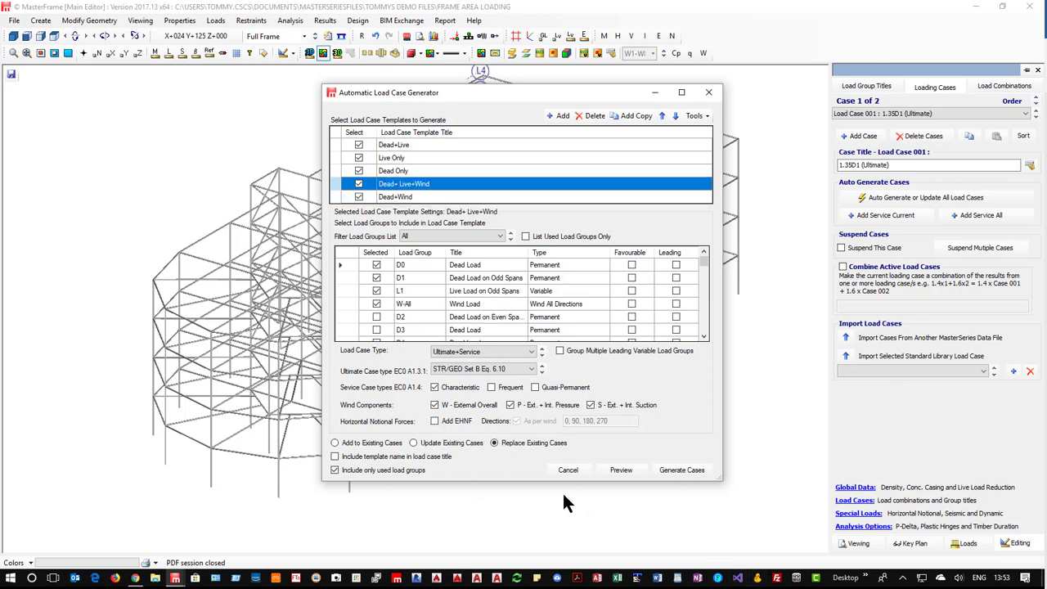
{"action": "left_click", "coordinate": [676, 471]}
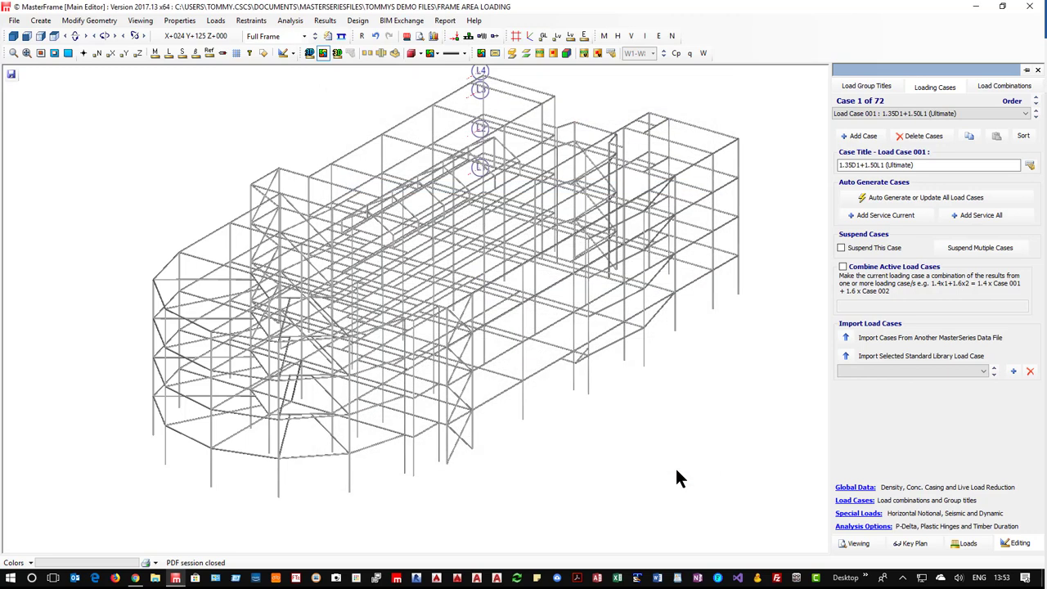
- Look through the complete list of generated load cases
{"action": "left_click", "coordinate": [895, 113]}
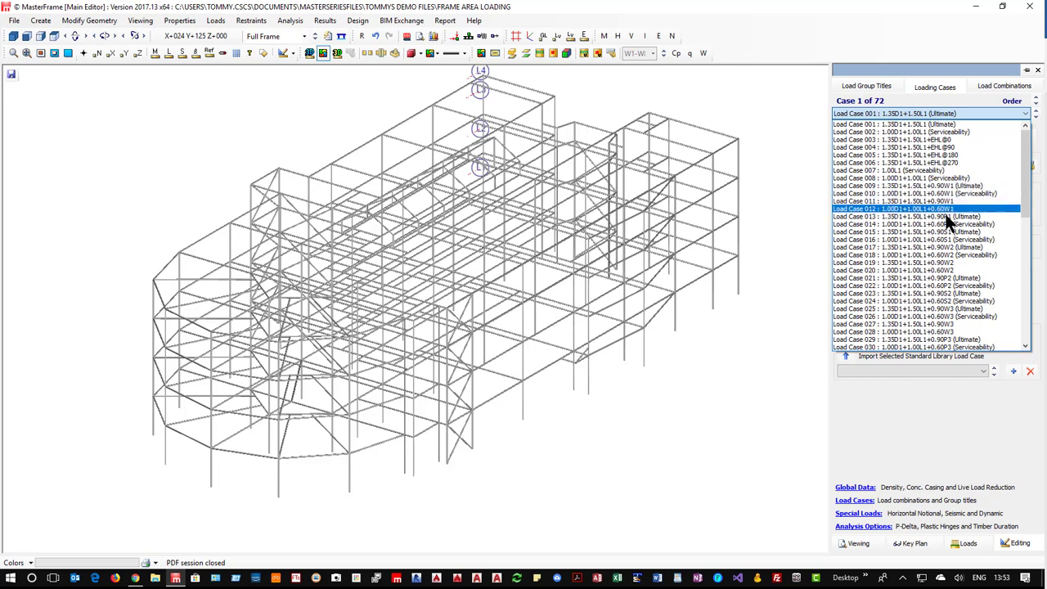
{"action": "scroll", "coordinate": [876, 310], "scroll_direction": "down", "scroll_amount": 2}
{"action": "scroll", "coordinate": [903, 323], "scroll_direction": "down", "scroll_amount": 7}
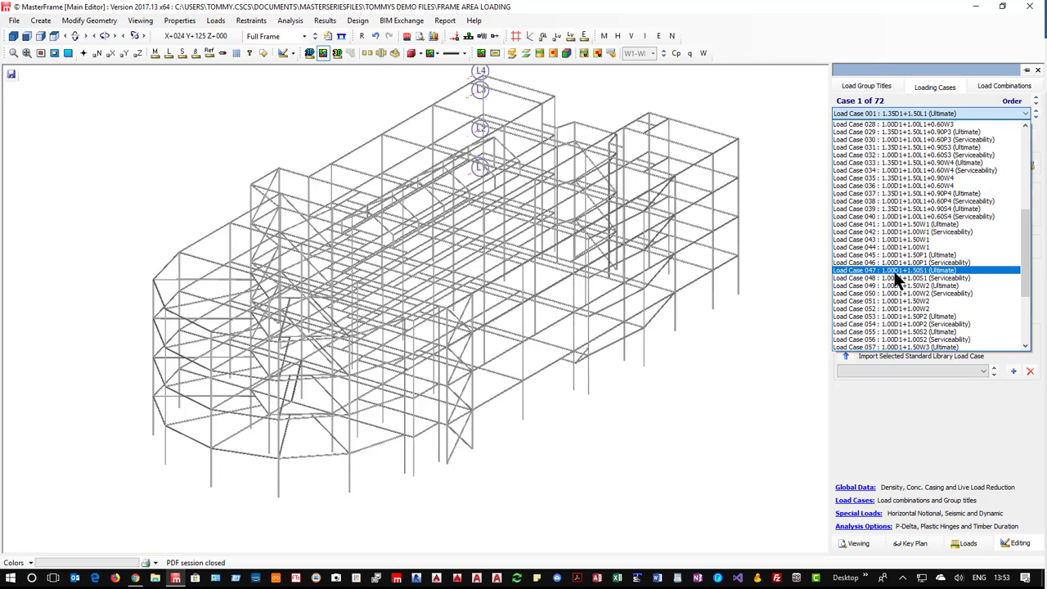
{"action": "scroll", "coordinate": [902, 338], "scroll_direction": "down", "scroll_amount": 2}
{"action": "scroll", "coordinate": [902, 338], "scroll_direction": "down", "scroll_amount": 3}
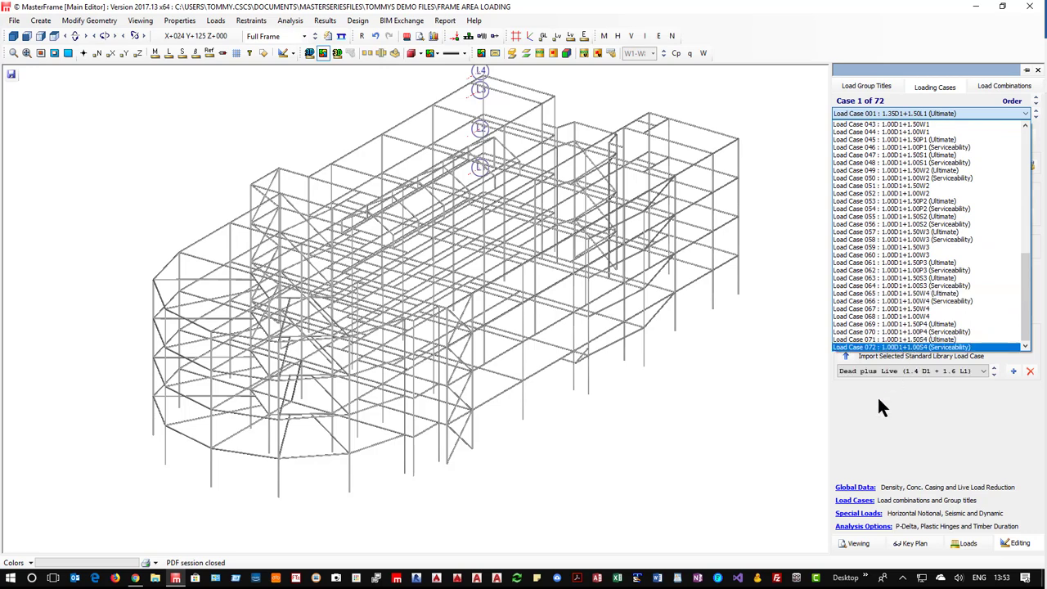
{"action": "left_click", "coordinate": [672, 396]}
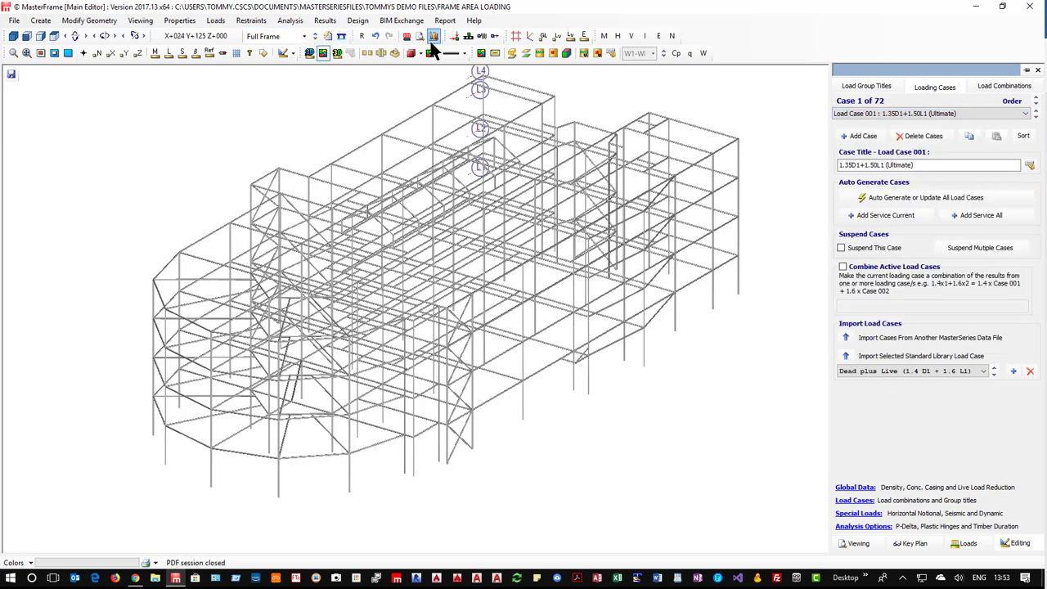
- Run the static analysis of all load cases as a Space Frame
{"action": "left_click", "coordinate": [293, 17]}
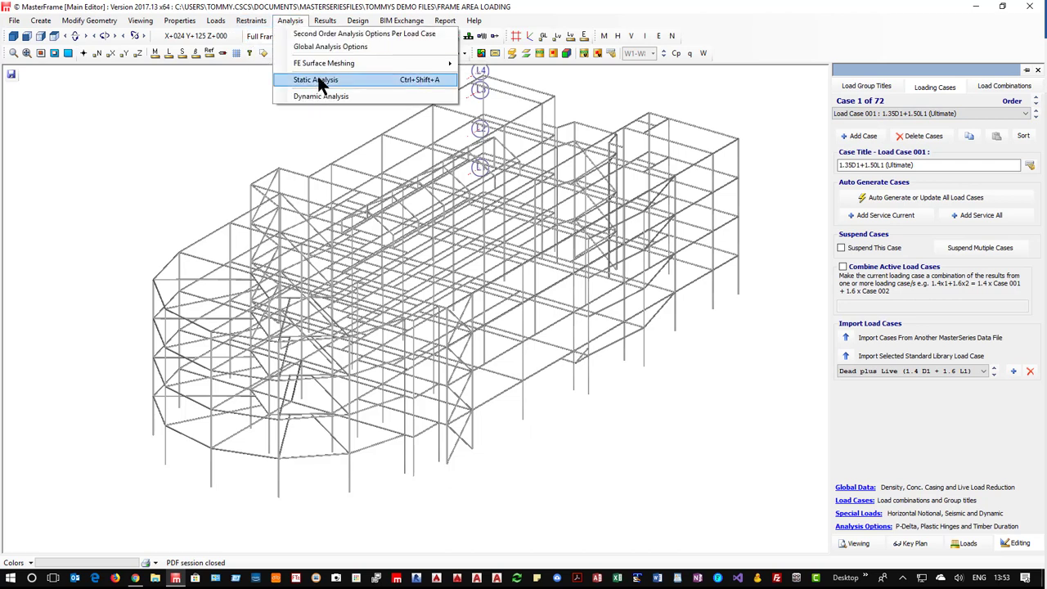
{"action": "left_click", "coordinate": [318, 79]}
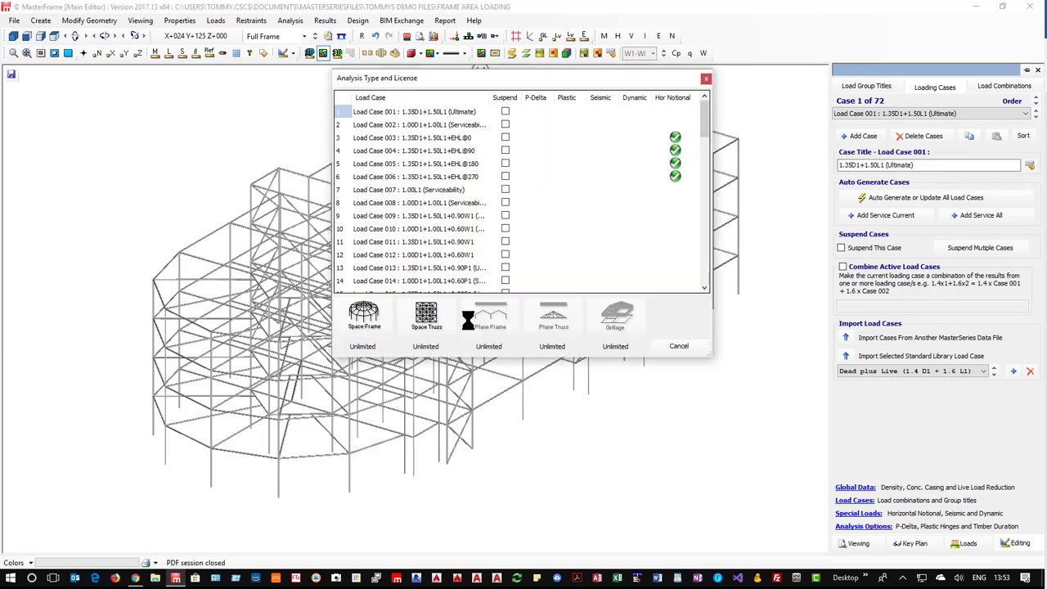
{"action": "left_click", "coordinate": [360, 316]}
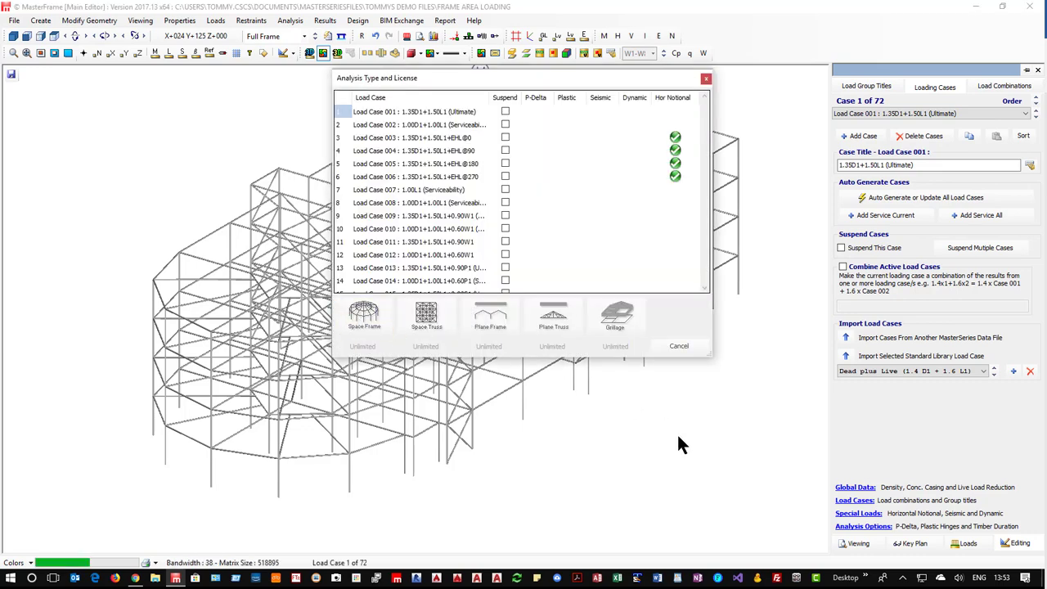
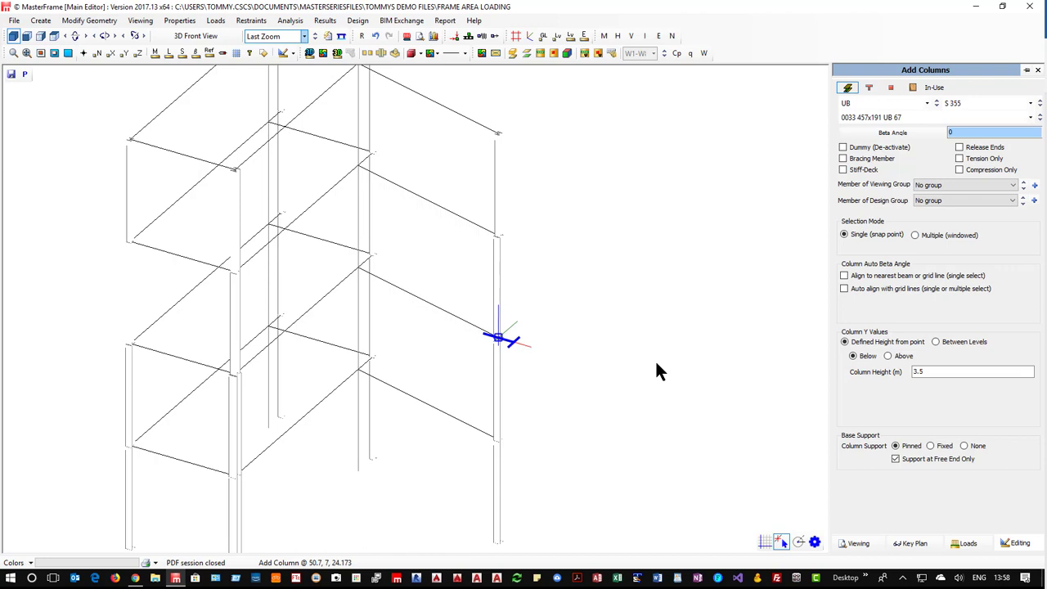
- Leave the column placement, start Steel Member Design and select the last column brief, Member 709 (D\5) at Level 5
{"action": "key", "text": "Escape"}
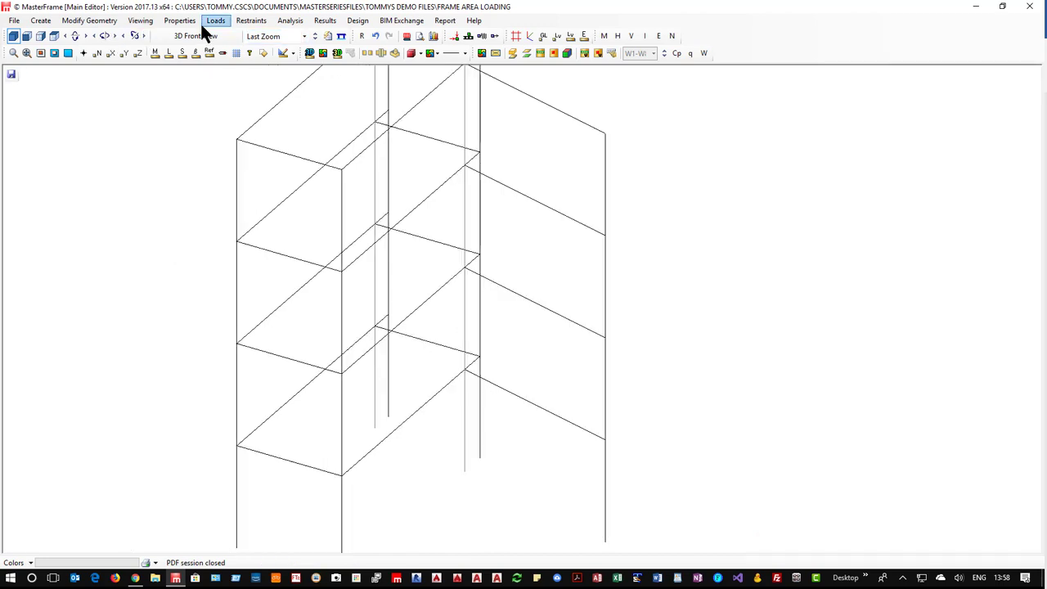
{"action": "left_click", "coordinate": [323, 21]}
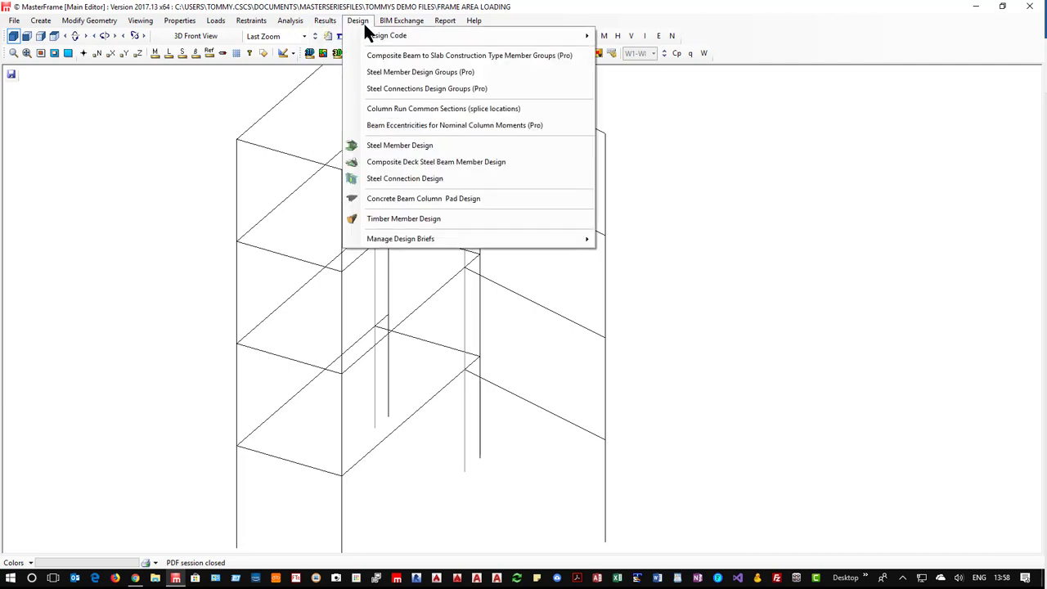
{"action": "left_click", "coordinate": [400, 145]}
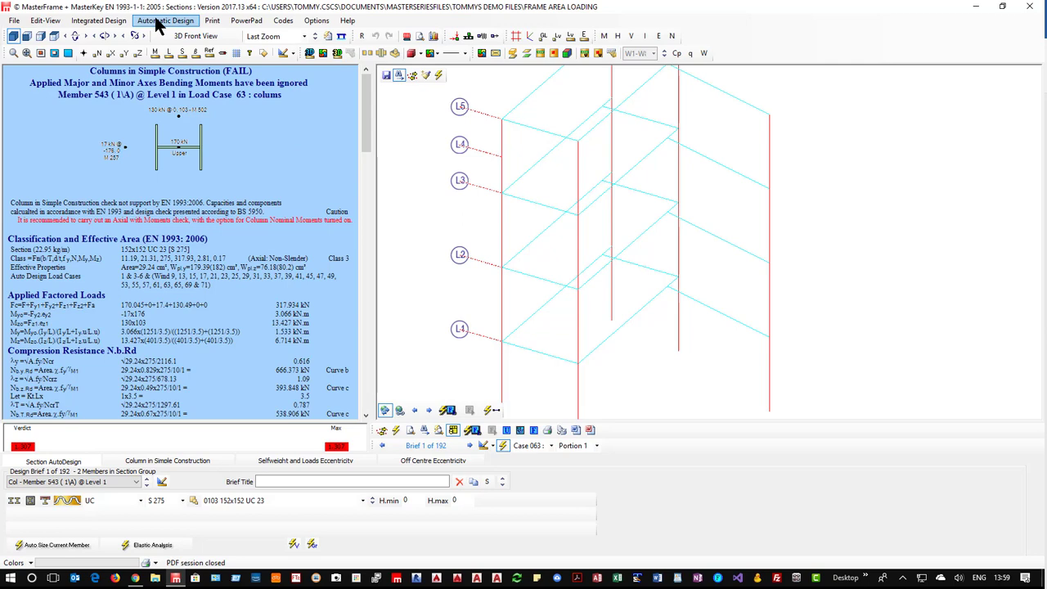
{"action": "left_click", "coordinate": [99, 489]}
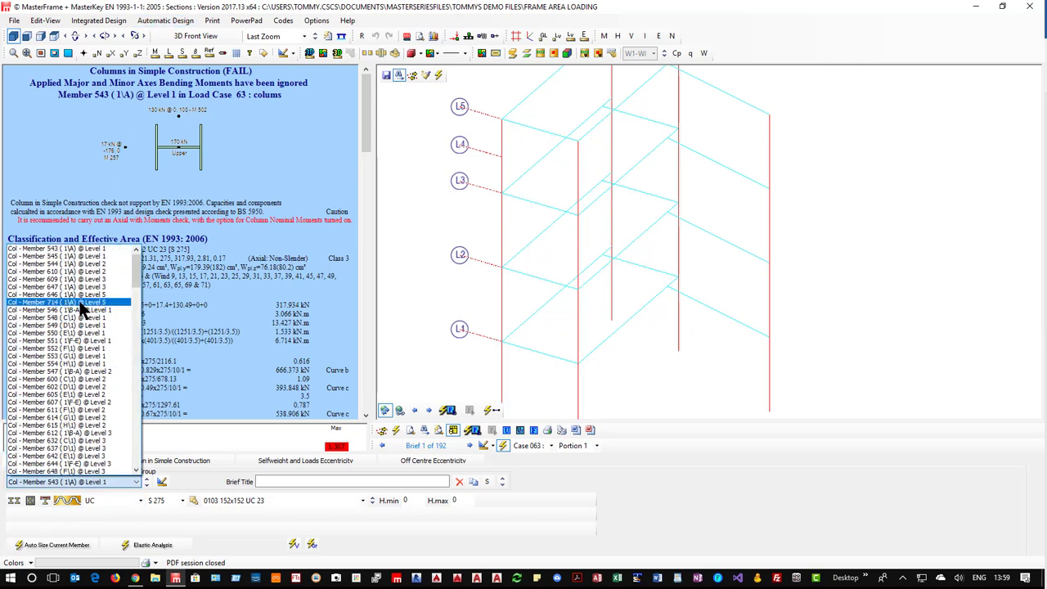
{"action": "scroll", "coordinate": [106, 473], "scroll_direction": "down", "scroll_amount": 8}
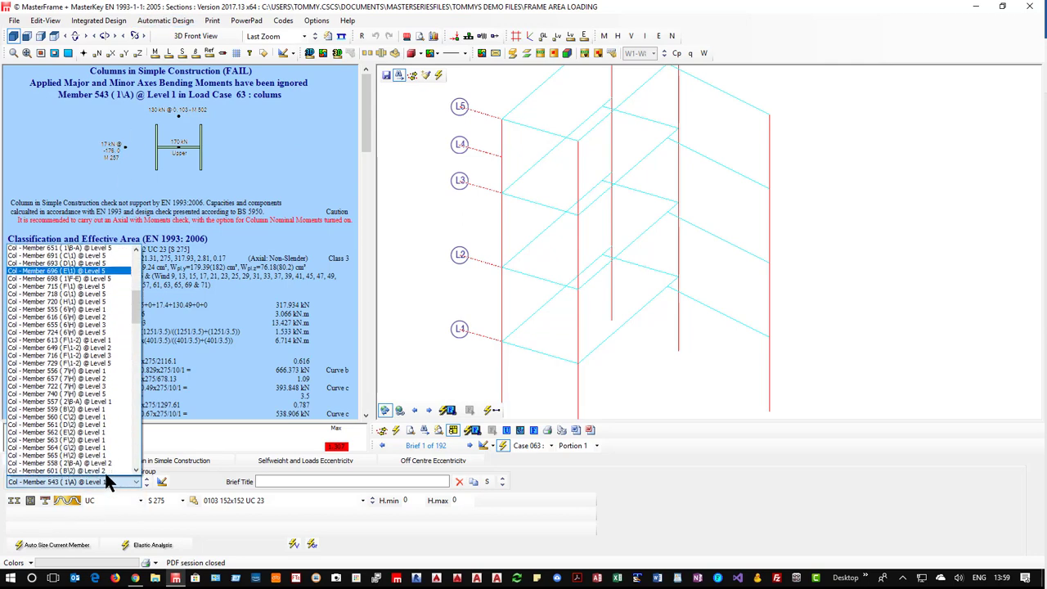
{"action": "scroll", "coordinate": [104, 472], "scroll_direction": "down", "scroll_amount": 10}
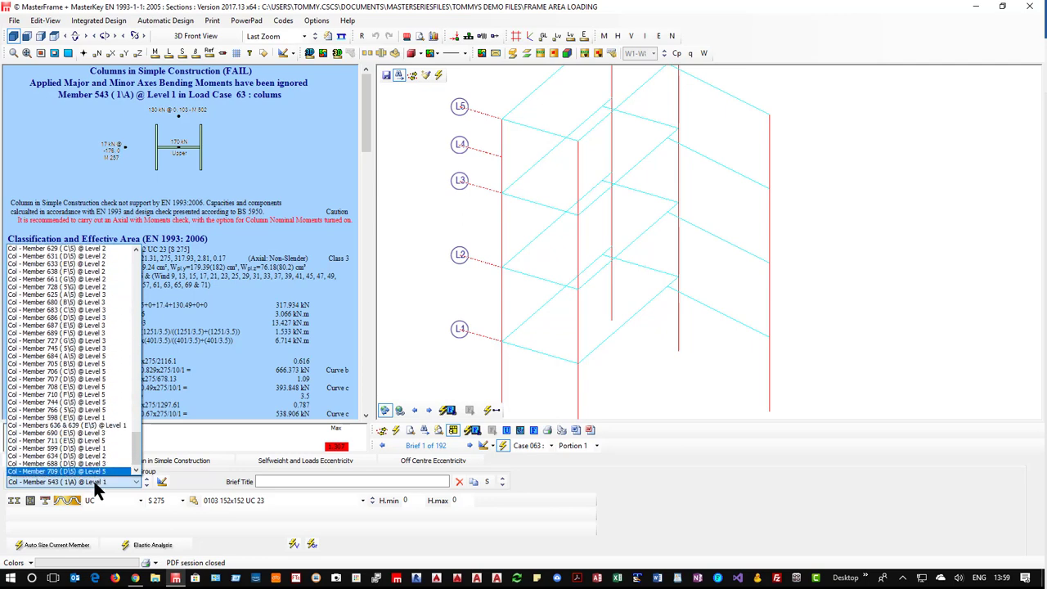
{"action": "left_click", "coordinate": [96, 473]}
- Add an Elastic Critical Load Factor check and review its load factors and the Sway Stability Summary for all load cases
{"action": "left_click", "coordinate": [95, 20]}
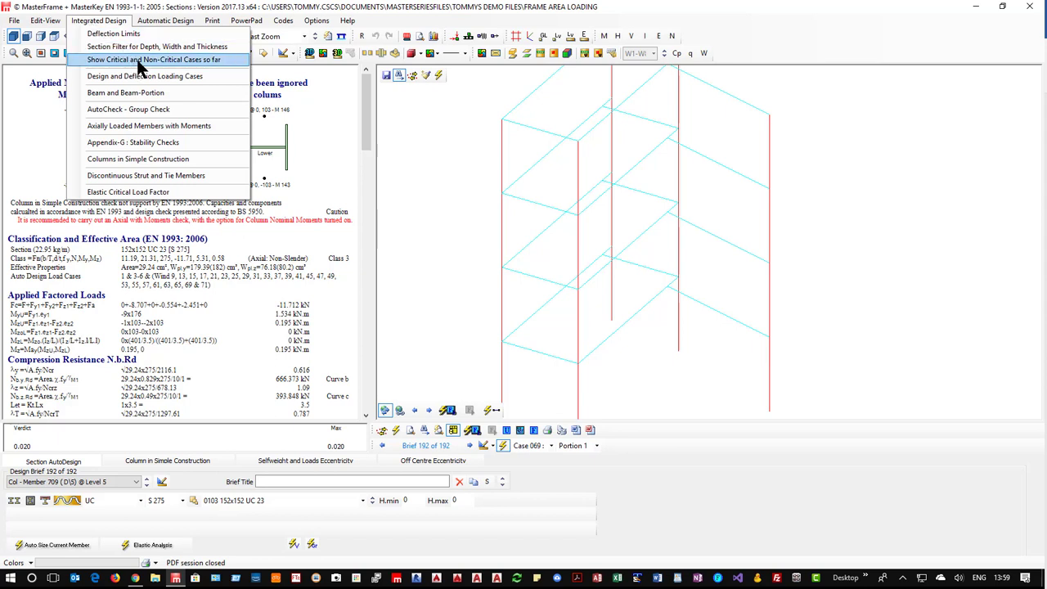
{"action": "left_click", "coordinate": [143, 193]}
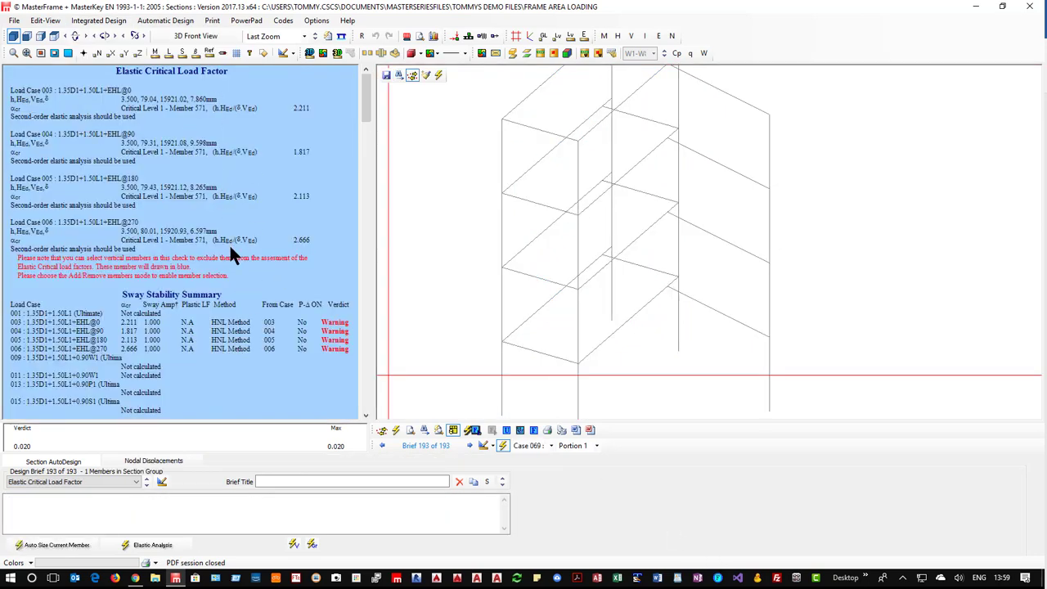
{"action": "left_click_drag", "start_coordinate": [364, 100], "coordinate": [391, 131]}
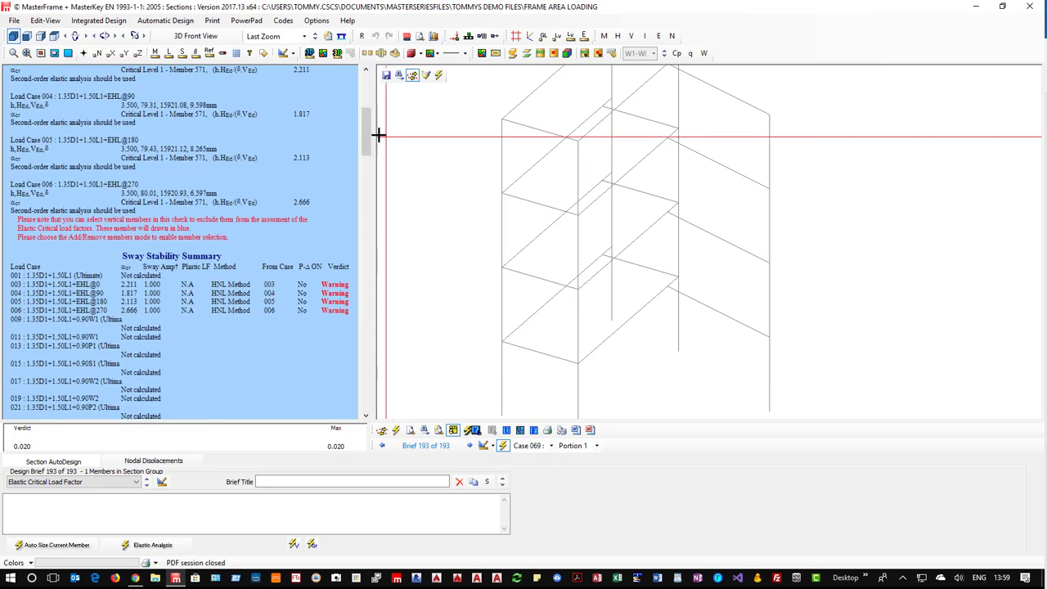
{"action": "left_click_drag", "start_coordinate": [366, 117], "coordinate": [362, 70]}
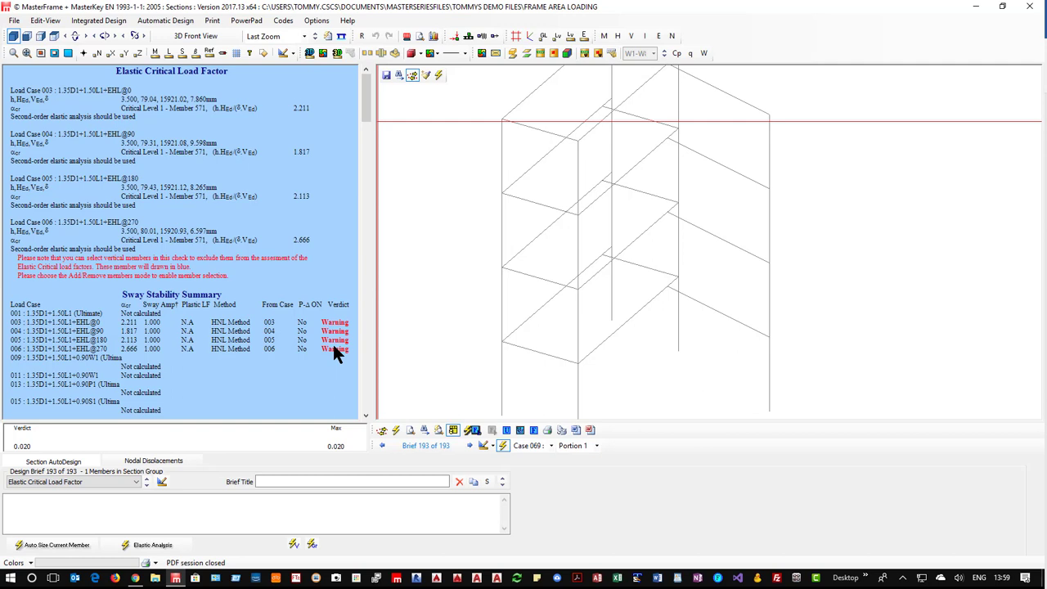
{"action": "scroll", "coordinate": [233, 365], "scroll_direction": "down", "scroll_amount": 1}
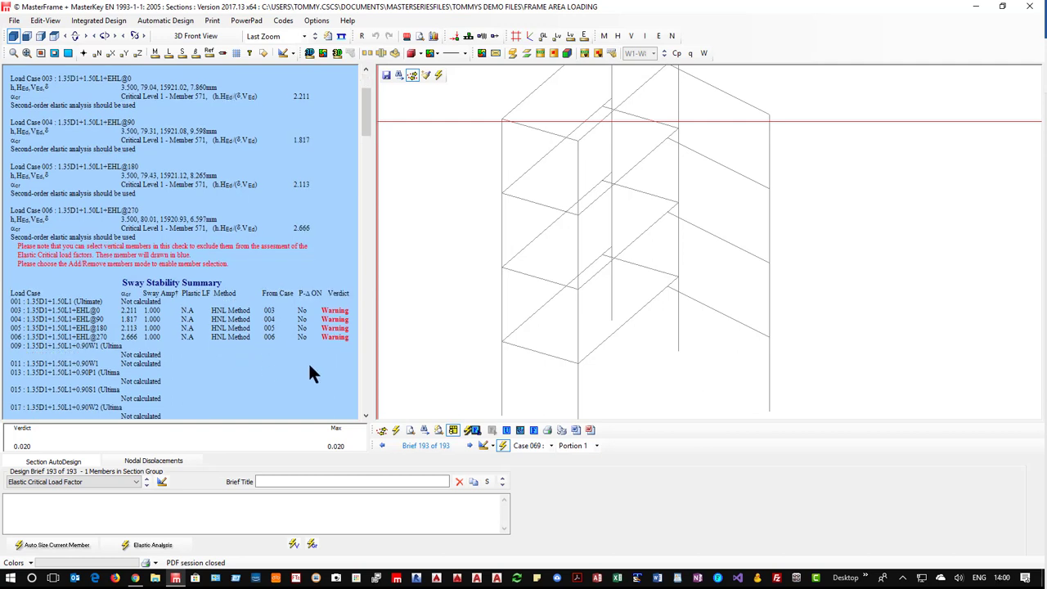
{"action": "left_click", "coordinate": [368, 365]}
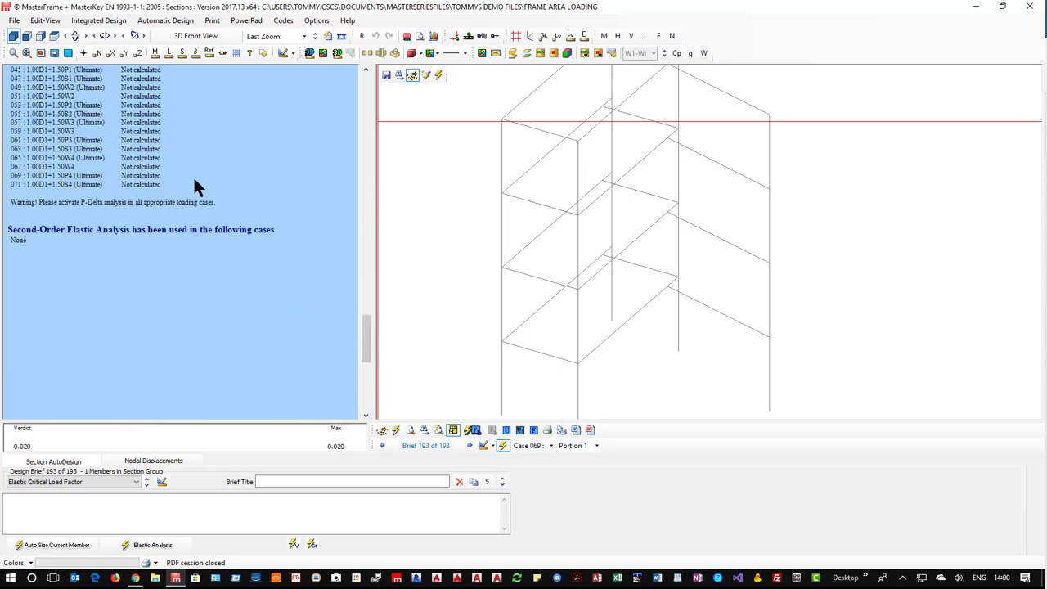
{"action": "scroll", "coordinate": [195, 185], "scroll_direction": "up", "scroll_amount": 3}
{"action": "scroll", "coordinate": [195, 185], "scroll_direction": "up", "scroll_amount": 3}
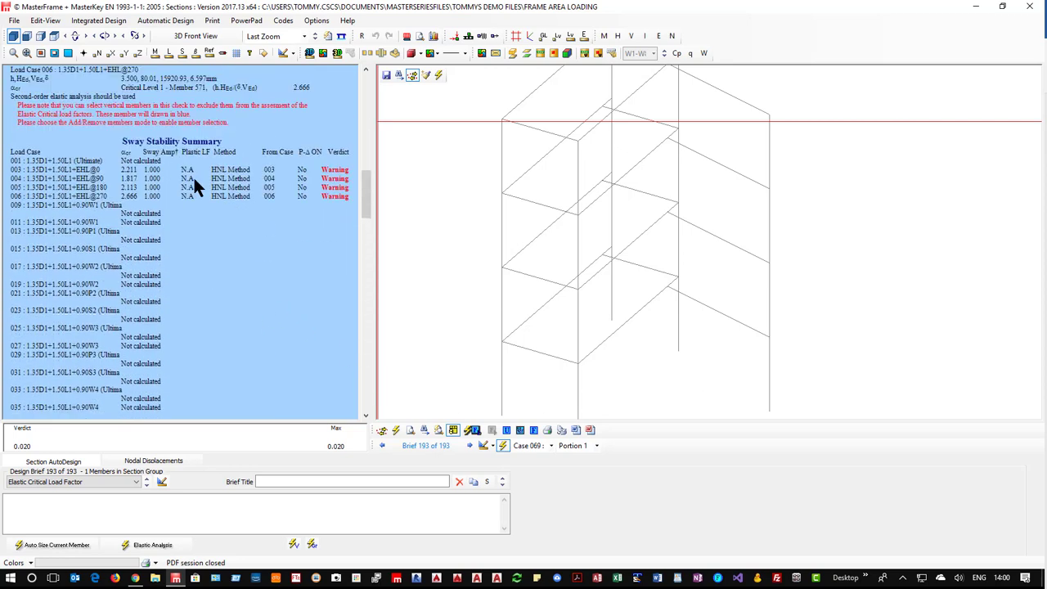
{"action": "scroll", "coordinate": [194, 179], "scroll_direction": "up", "scroll_amount": 3}
{"action": "scroll", "coordinate": [255, 36], "scroll_direction": "up", "scroll_amount": 1}
- Close the steel member design and display the full frame in the 3D front view
{"action": "left_click", "coordinate": [1030, 7]}
{"action": "left_click", "coordinate": [519, 318]}
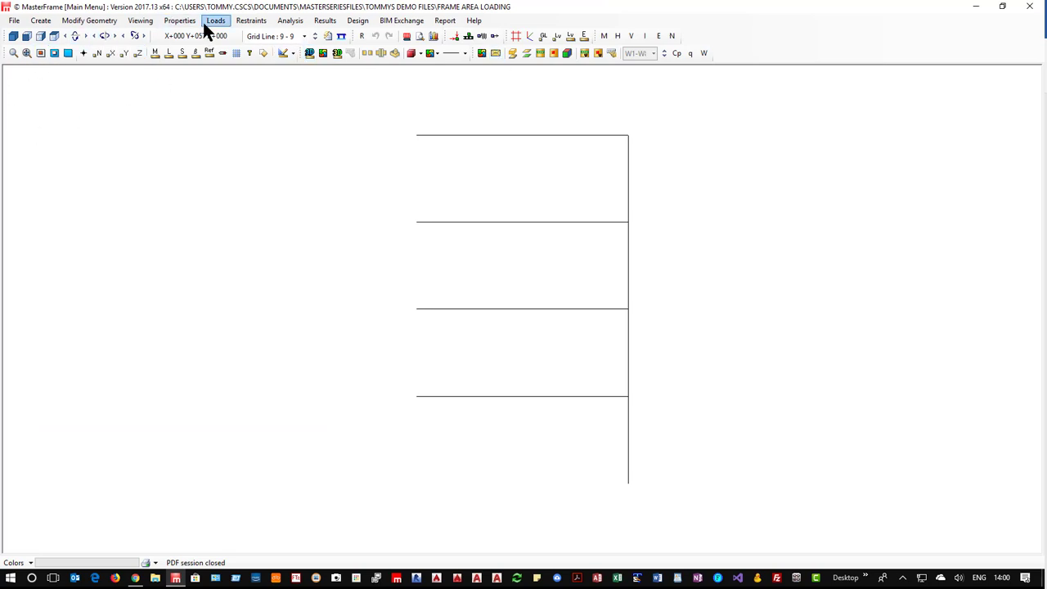
{"action": "left_click", "coordinate": [282, 35]}
{"action": "left_click", "coordinate": [273, 49]}
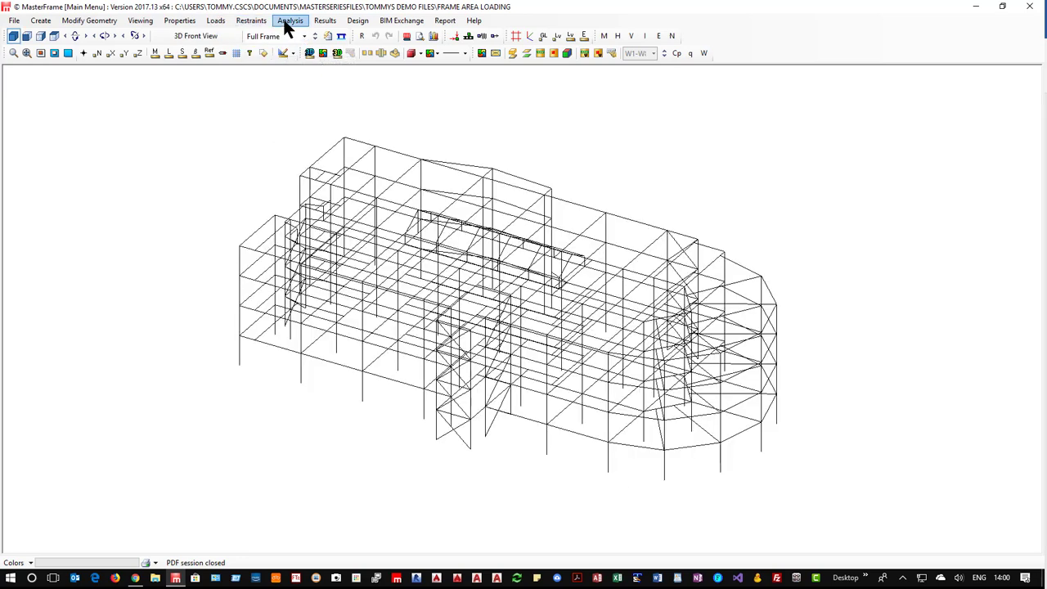
- Turn on P-Delta analysis for Load Case 001 in the second order analysis options, using the Newton Raphson method
{"action": "left_click", "coordinate": [288, 21]}
{"action": "left_click", "coordinate": [302, 23]}
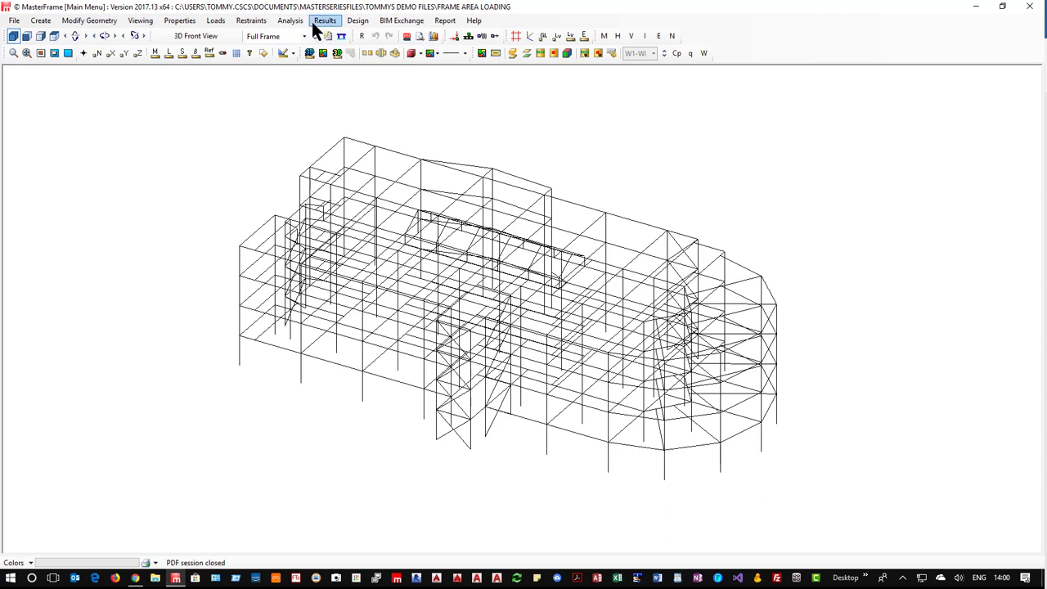
{"action": "left_click", "coordinate": [289, 23]}
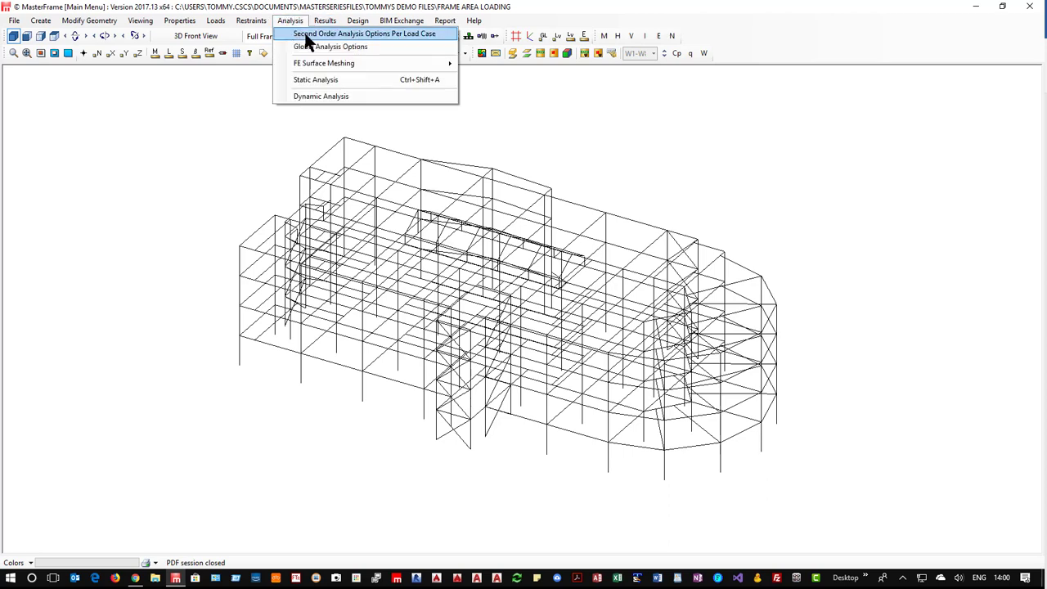
{"action": "left_click", "coordinate": [305, 32]}
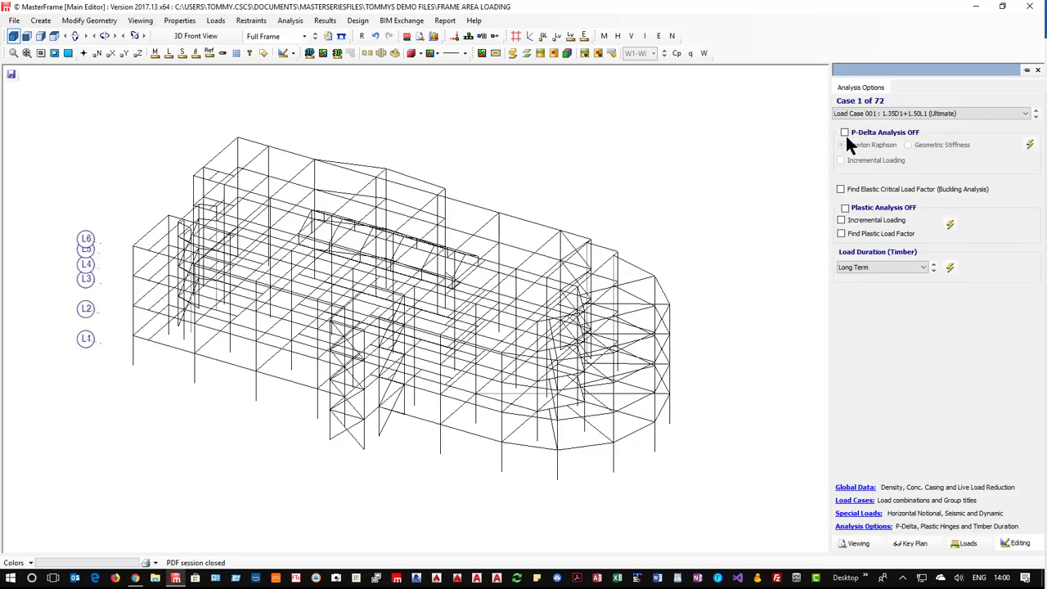
{"action": "left_click", "coordinate": [844, 132]}
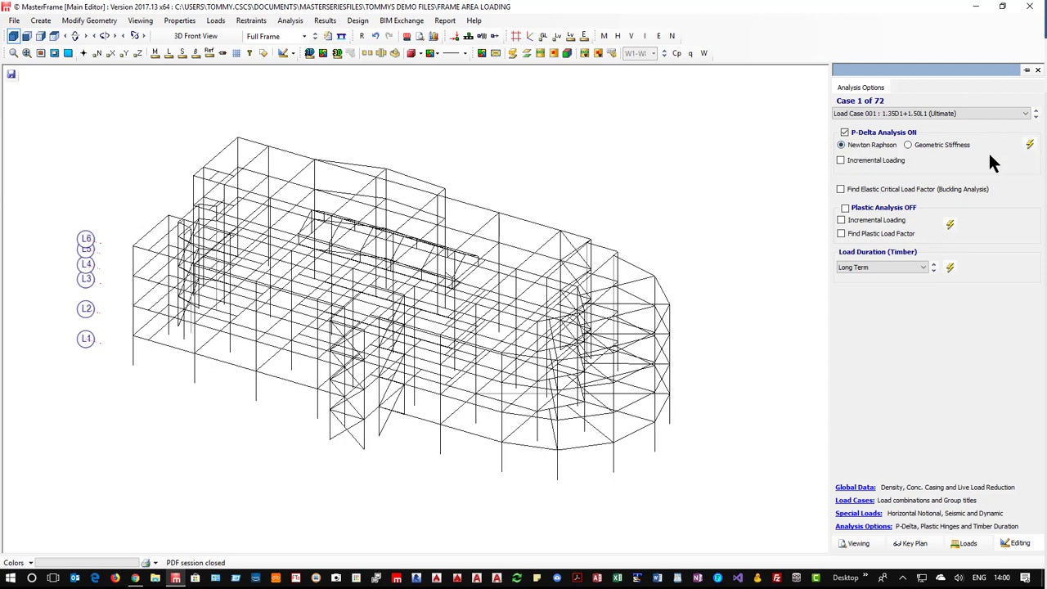
{"action": "left_click", "coordinate": [907, 145]}
{"action": "left_click", "coordinate": [841, 145]}
- Apply the P-Delta analysis setting to Load Cases 001 to 006
{"action": "left_click", "coordinate": [1030, 145]}
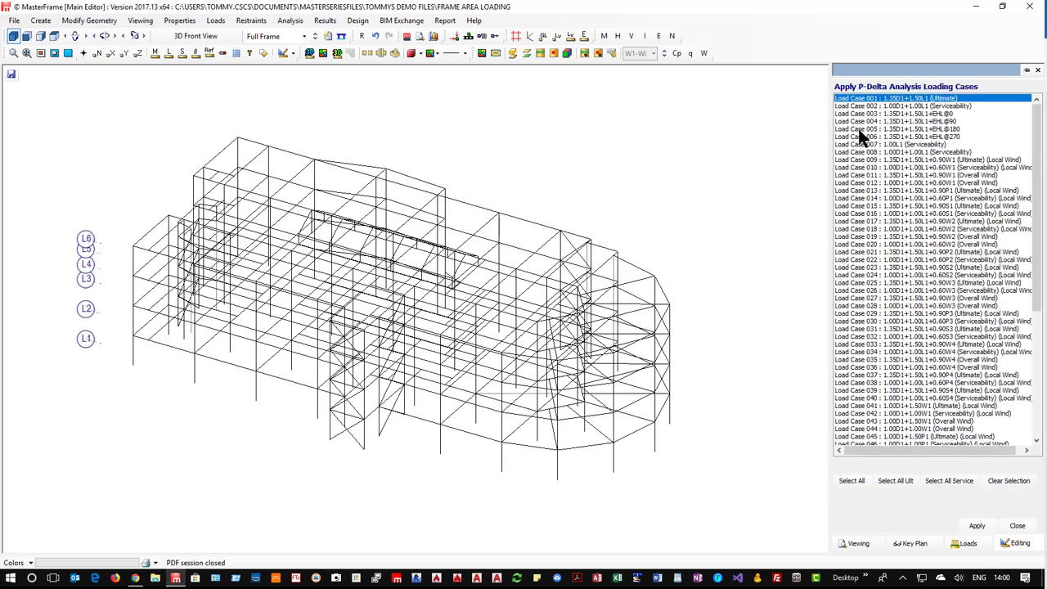
{"action": "left_click_drag", "start_coordinate": [884, 99], "coordinate": [883, 136]}
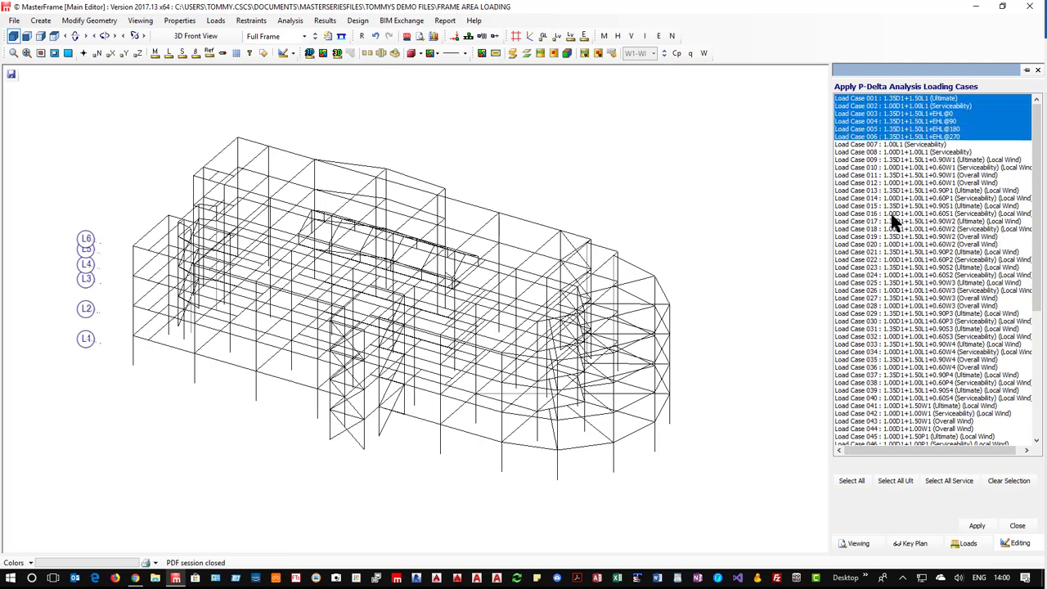
{"action": "left_click", "coordinate": [977, 525]}
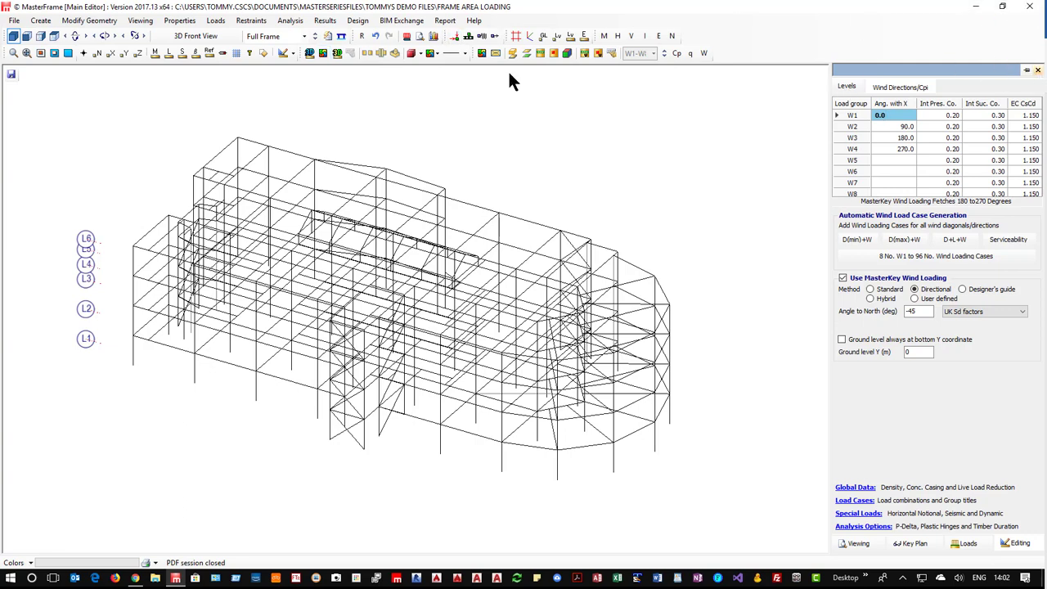
- Close the wind directions settings and open the Site Data Wind Analysis
{"action": "left_click", "coordinate": [1038, 72]}
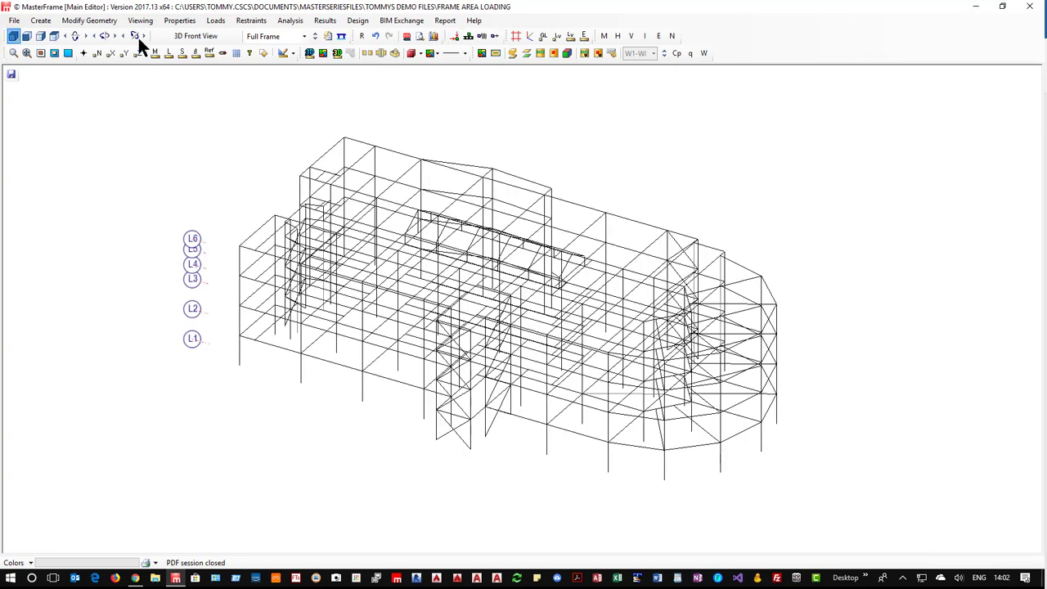
{"action": "left_click", "coordinate": [216, 23]}
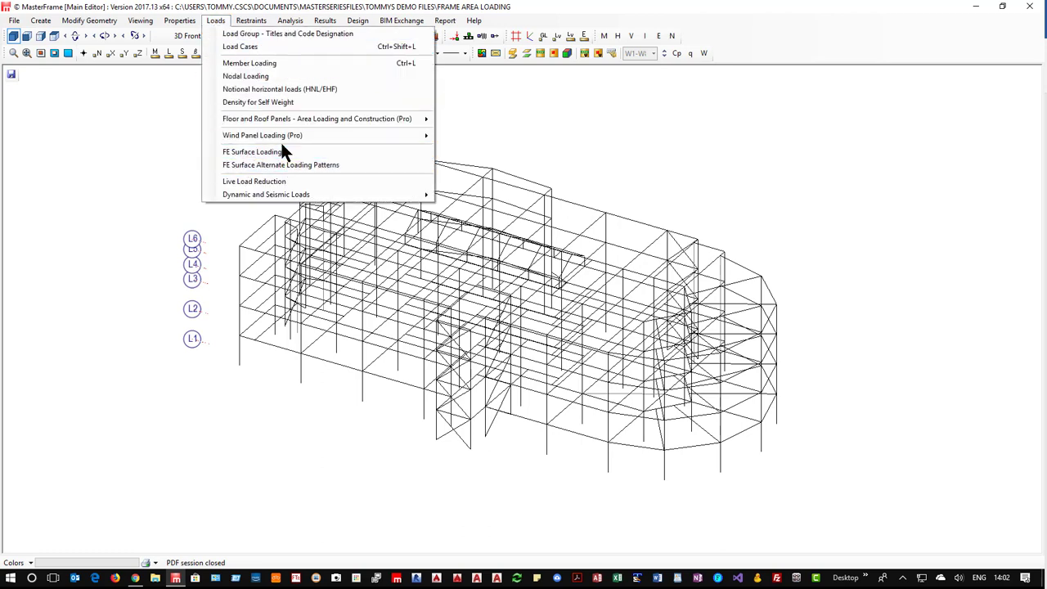
{"action": "mouse_move", "coordinate": [422, 136]}
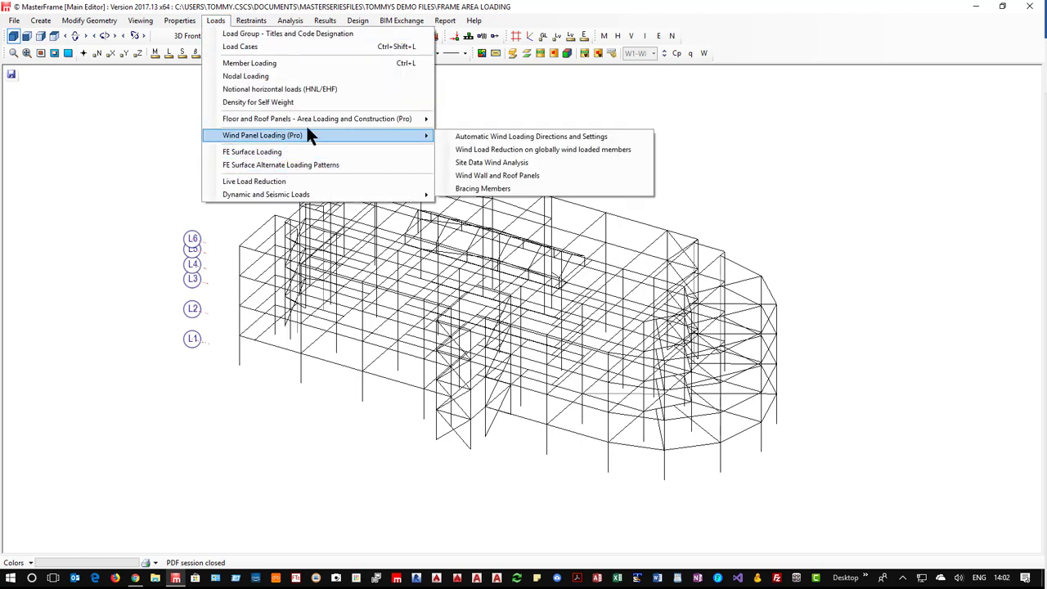
{"action": "left_click", "coordinate": [497, 169]}
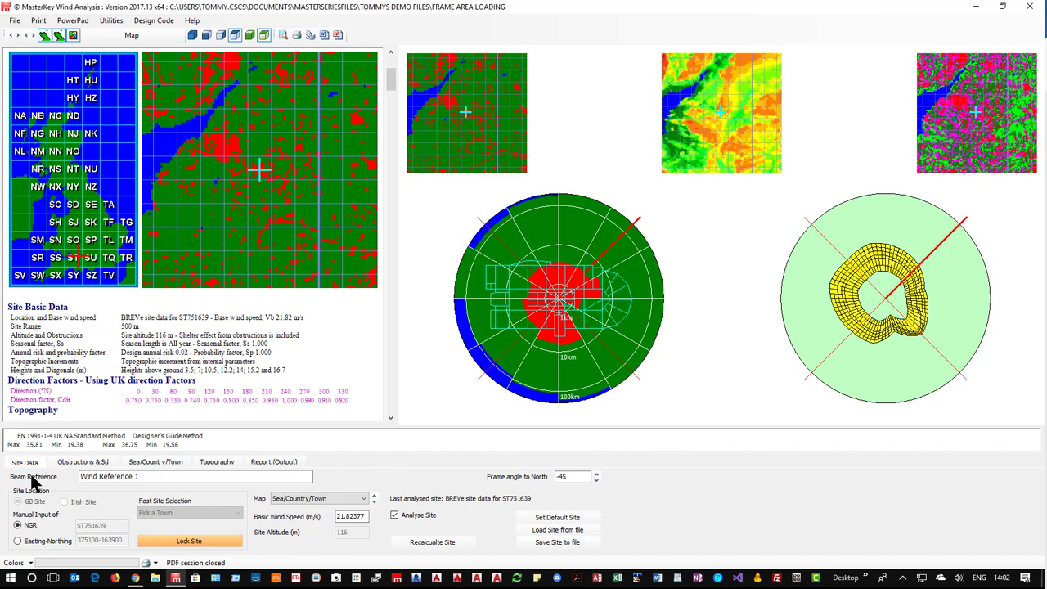
- Check the obstructions and terrain data, and set the wind report output method to User Defined q Values
{"action": "left_click", "coordinate": [83, 462]}
{"action": "left_click", "coordinate": [158, 462]}
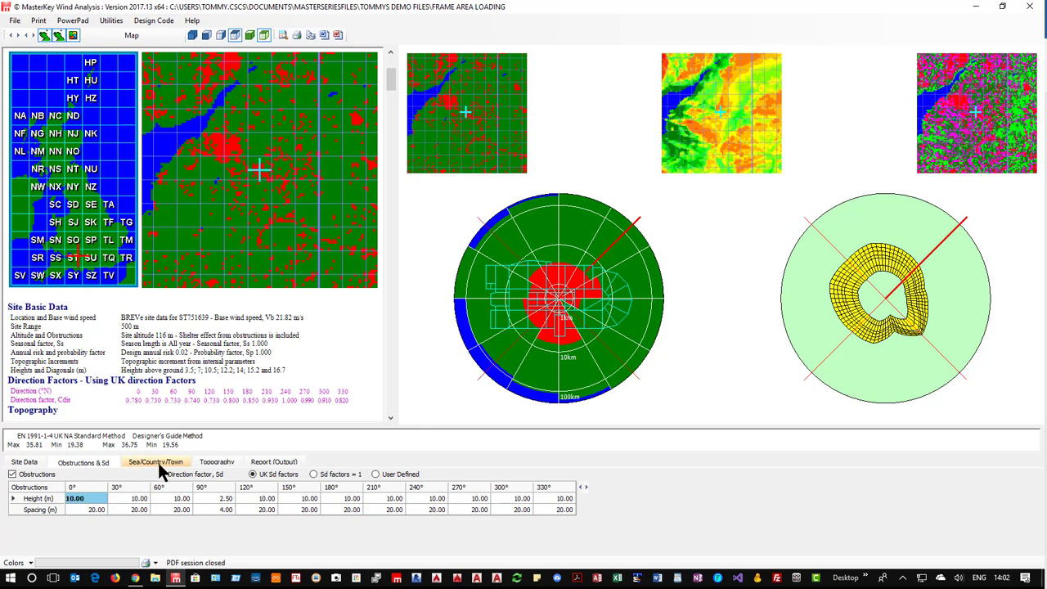
{"action": "left_click", "coordinate": [258, 458]}
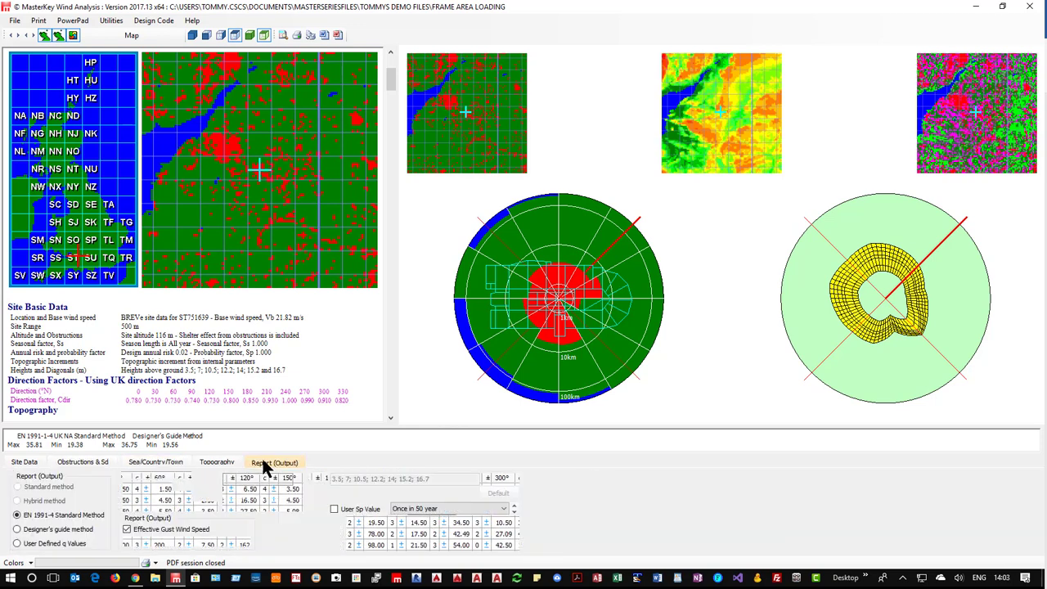
{"action": "left_click", "coordinate": [31, 544]}
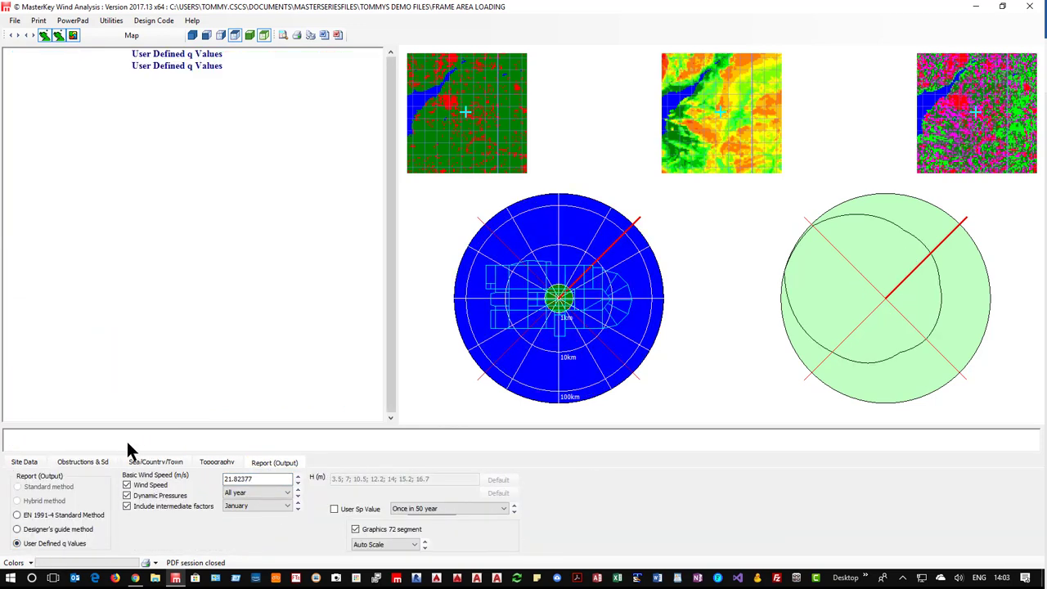
- Review the terrain fetches, topography and obstructions data, and set the direction factor to Sd factors = 1
{"action": "left_click", "coordinate": [86, 460]}
{"action": "left_click", "coordinate": [143, 462]}
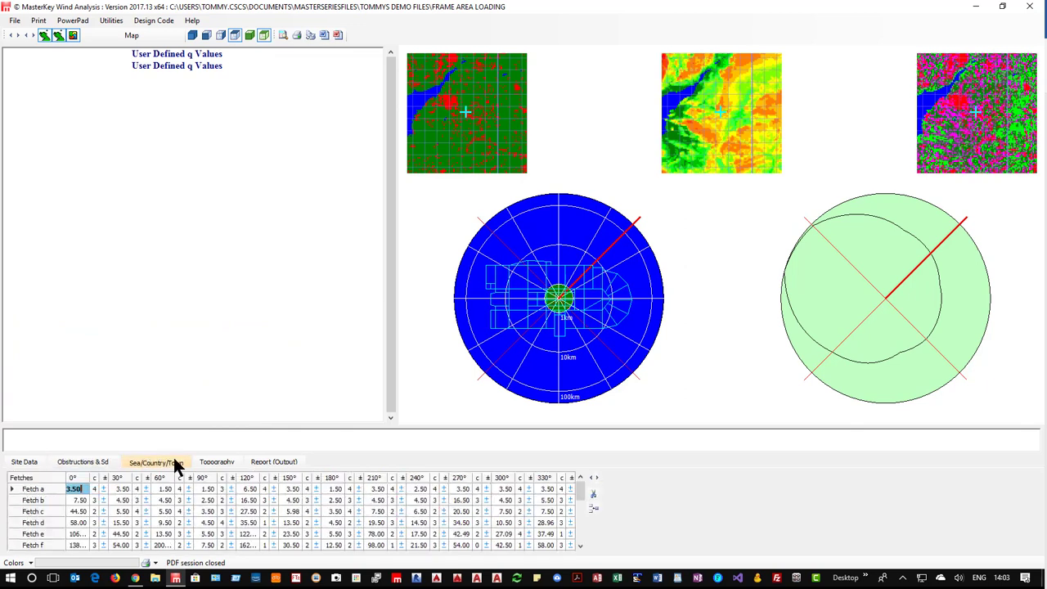
{"action": "left_click", "coordinate": [205, 464]}
{"action": "left_click", "coordinate": [155, 463]}
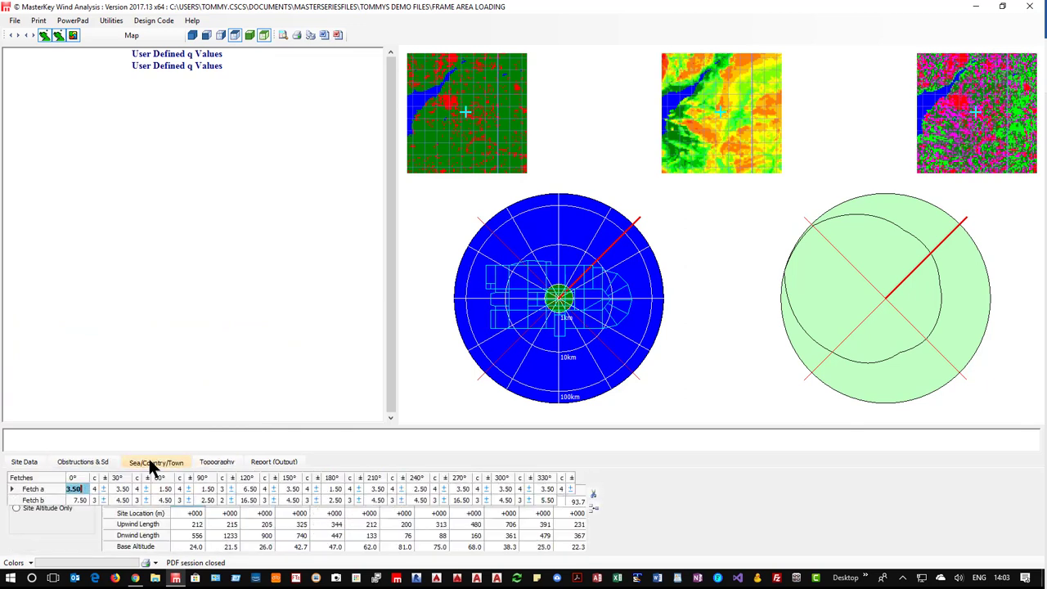
{"action": "left_click", "coordinate": [82, 463]}
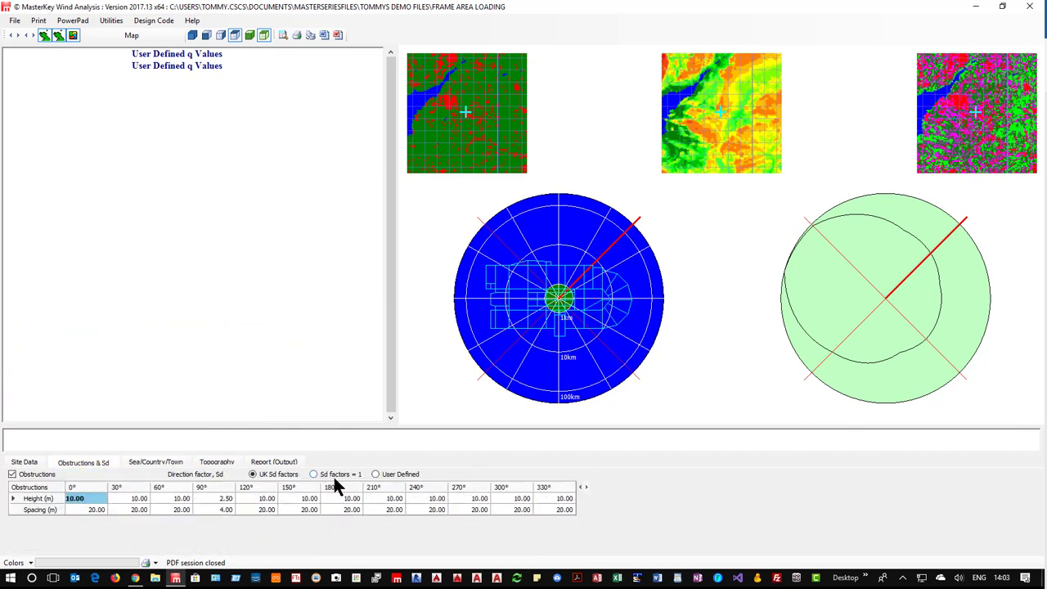
{"action": "left_click", "coordinate": [327, 475]}
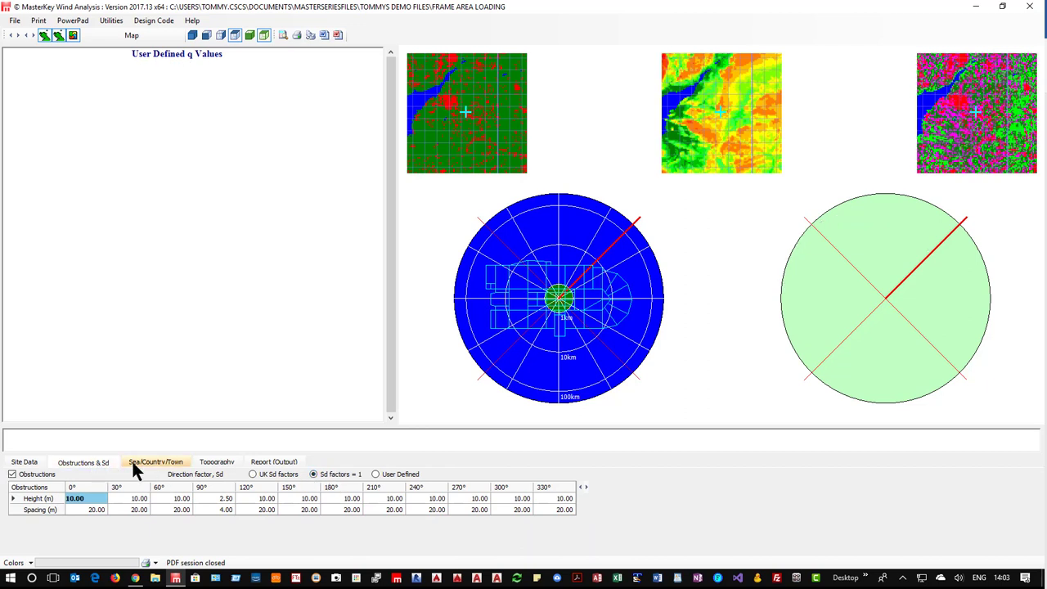
- Close the Site Data Wind Analysis after checking the site data, and open the Automatic Wind Loading Directions and Settings
{"action": "left_click", "coordinate": [134, 462]}
{"action": "left_click", "coordinate": [82, 463]}
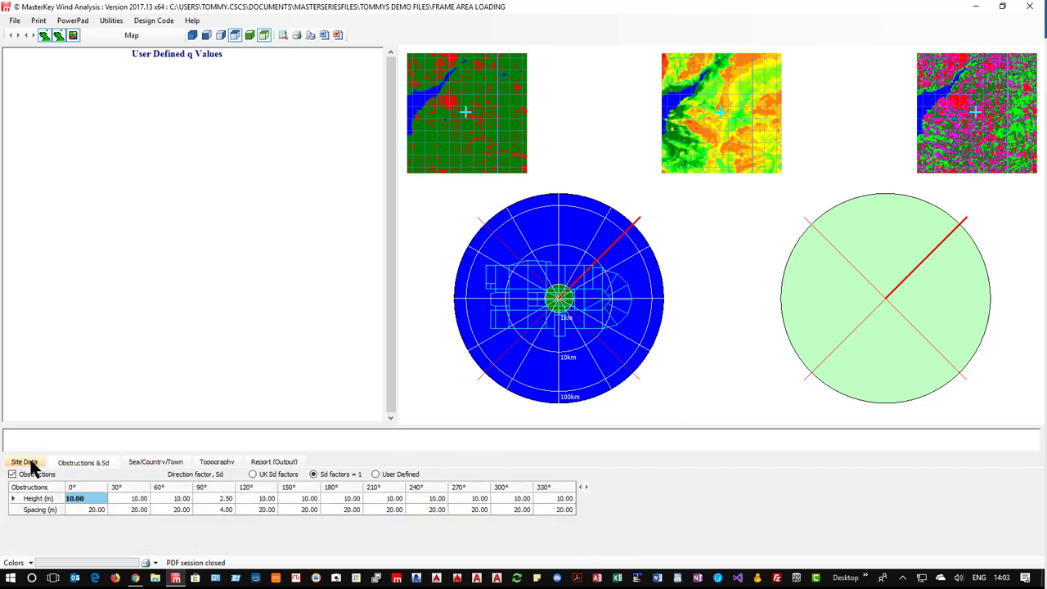
{"action": "left_click", "coordinate": [31, 465]}
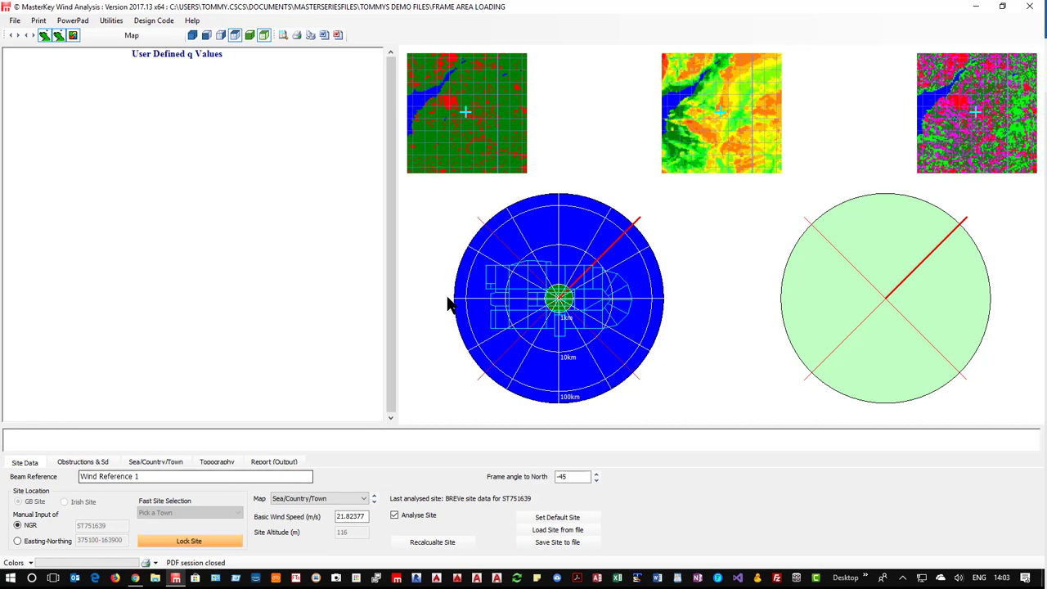
{"action": "left_click", "coordinate": [1033, 6]}
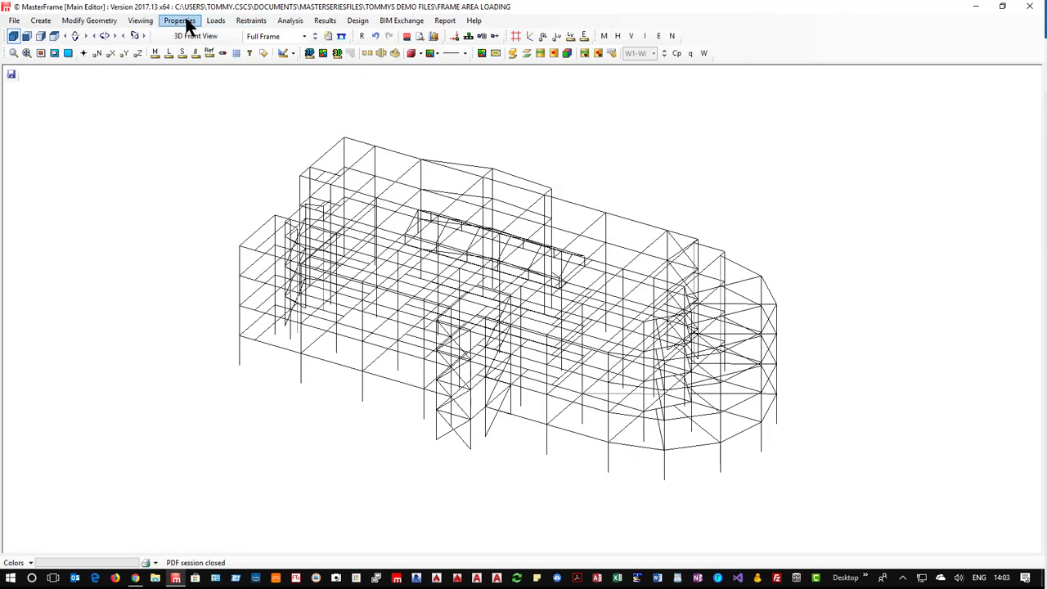
{"action": "left_click", "coordinate": [183, 21]}
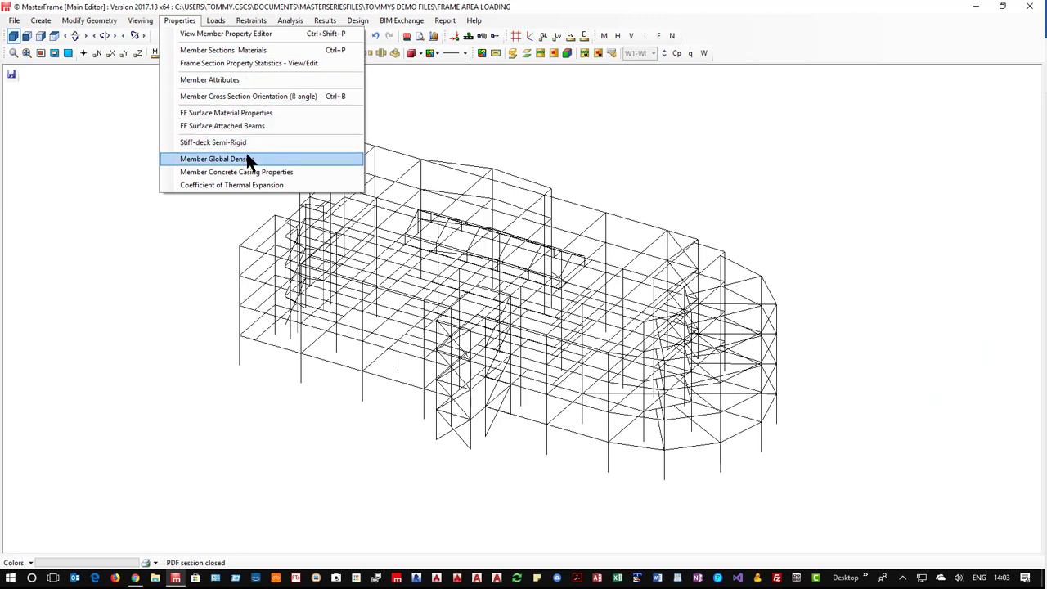
{"action": "mouse_move", "coordinate": [214, 22]}
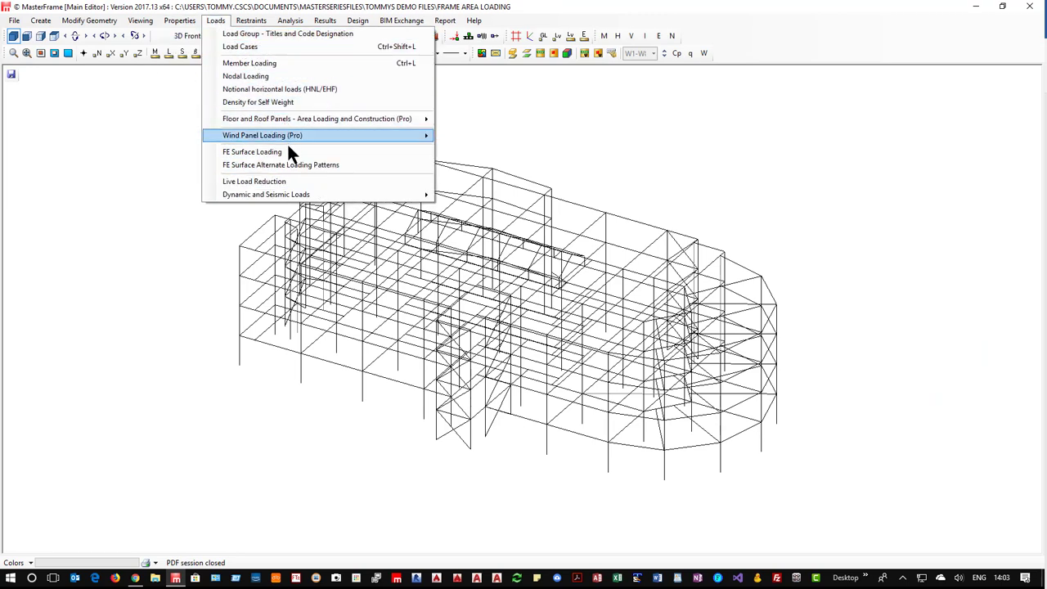
{"action": "mouse_move", "coordinate": [297, 136]}
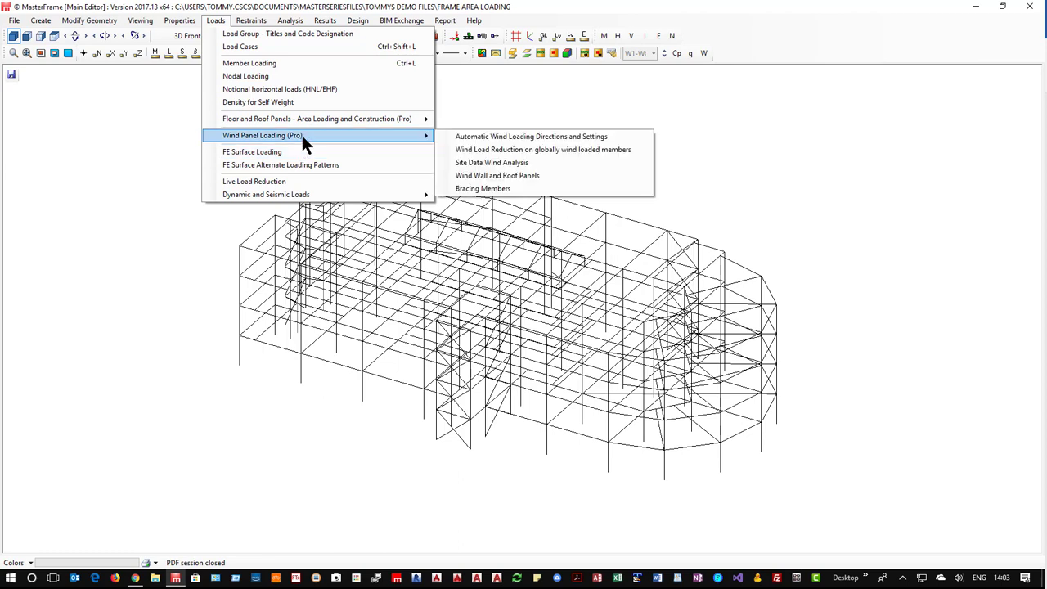
{"action": "left_click", "coordinate": [531, 137]}
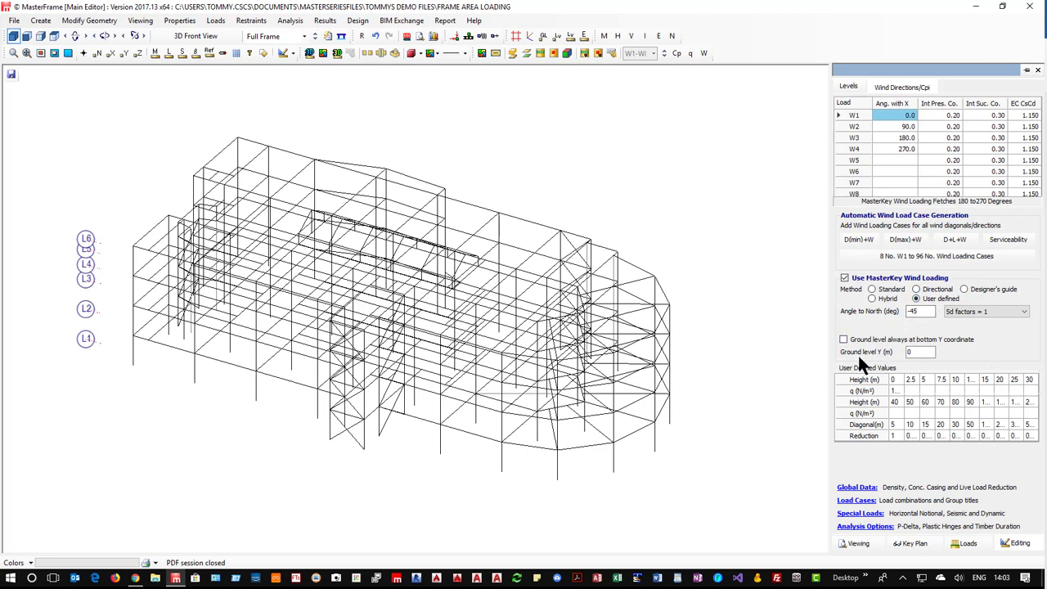
- Enter user-defined q values of 1200 N/m² at 5 m height and 1250 N/m² at 10 m height
{"action": "left_click", "coordinate": [897, 391]}
{"action": "key", "text": "Tab"}
{"action": "key", "text": "Tab"}
{"action": "type", "text": "1200"}
{"action": "key", "text": "Return"}
{"action": "key", "text": "Up"}
{"action": "key", "text": "Up"}
{"action": "key", "text": "Down"}
{"action": "key", "text": "Left"}
{"action": "key", "text": "Left"}
{"action": "key", "text": "Left"}
{"action": "key", "text": "Left"}
- Display the wind wall and roof panels on the frame and step through wind directions W1 to W3
{"action": "left_click", "coordinate": [511, 54]}
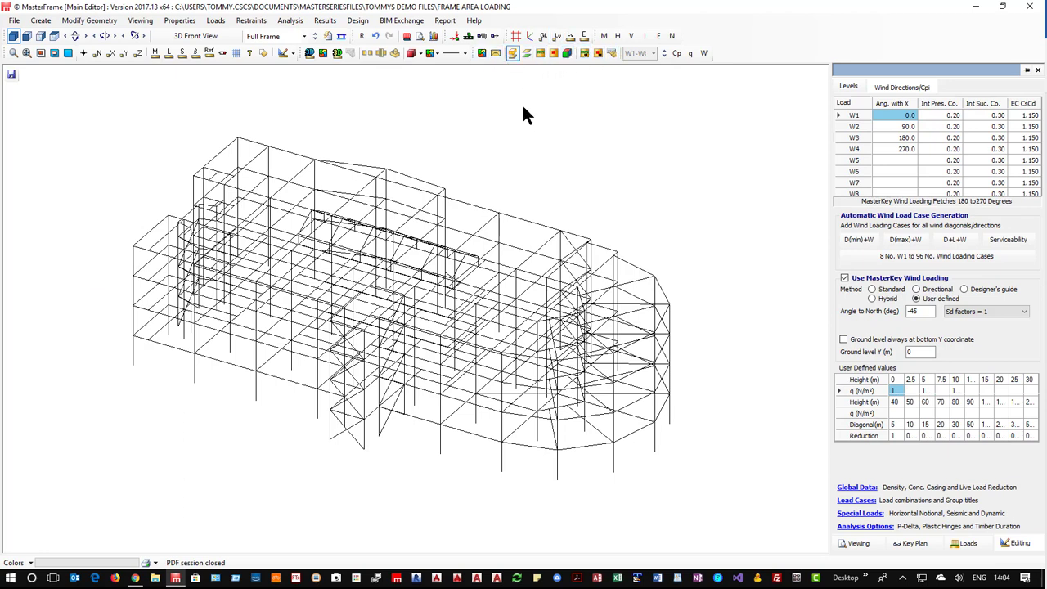
{"action": "left_click", "coordinate": [526, 53]}
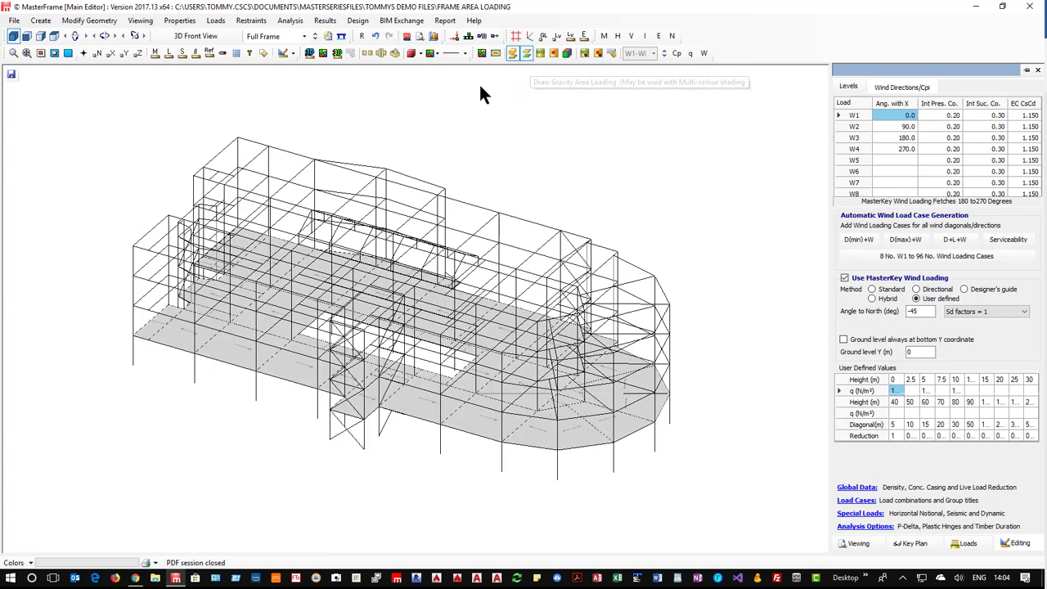
{"action": "left_click", "coordinate": [526, 53]}
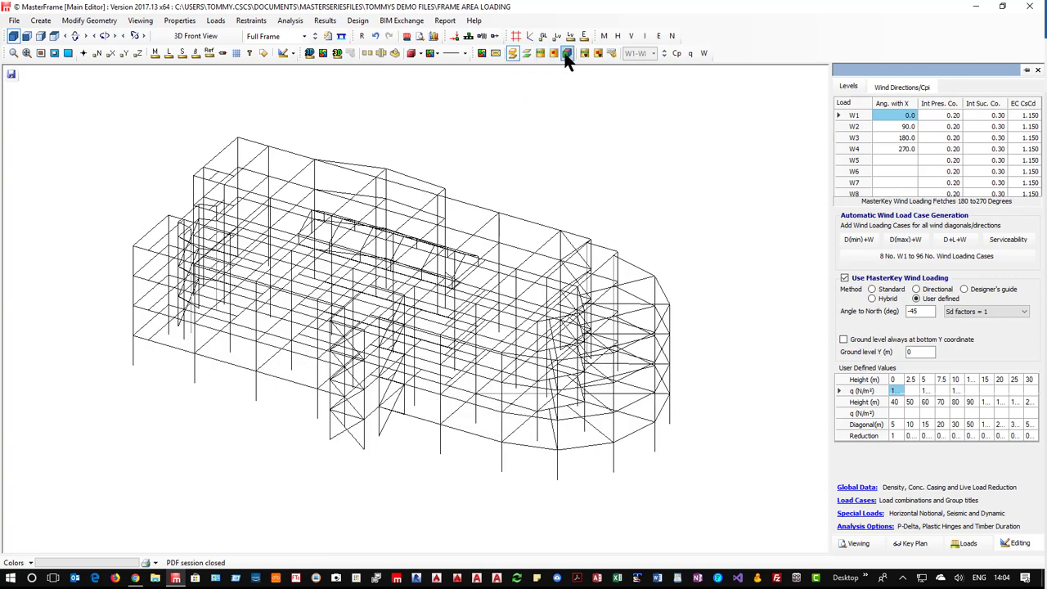
{"action": "left_click", "coordinate": [566, 54]}
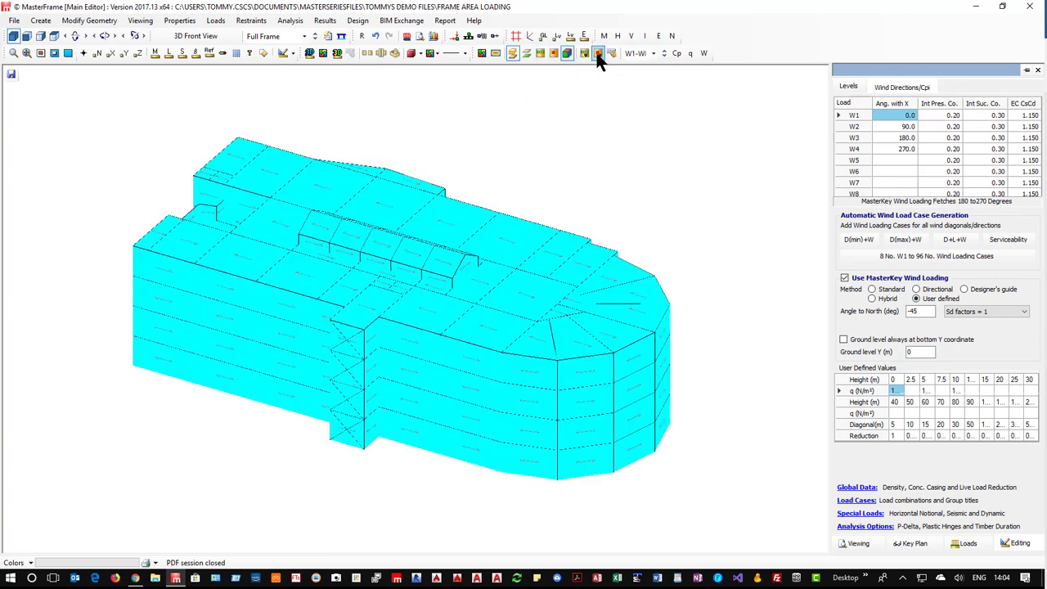
{"action": "left_click", "coordinate": [632, 52]}
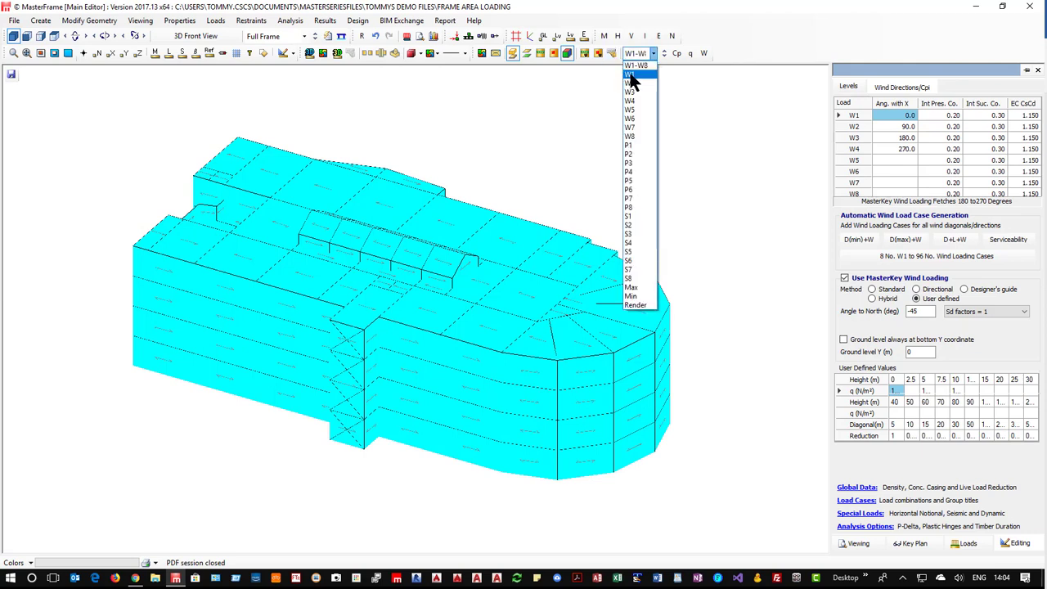
{"action": "left_click", "coordinate": [630, 76]}
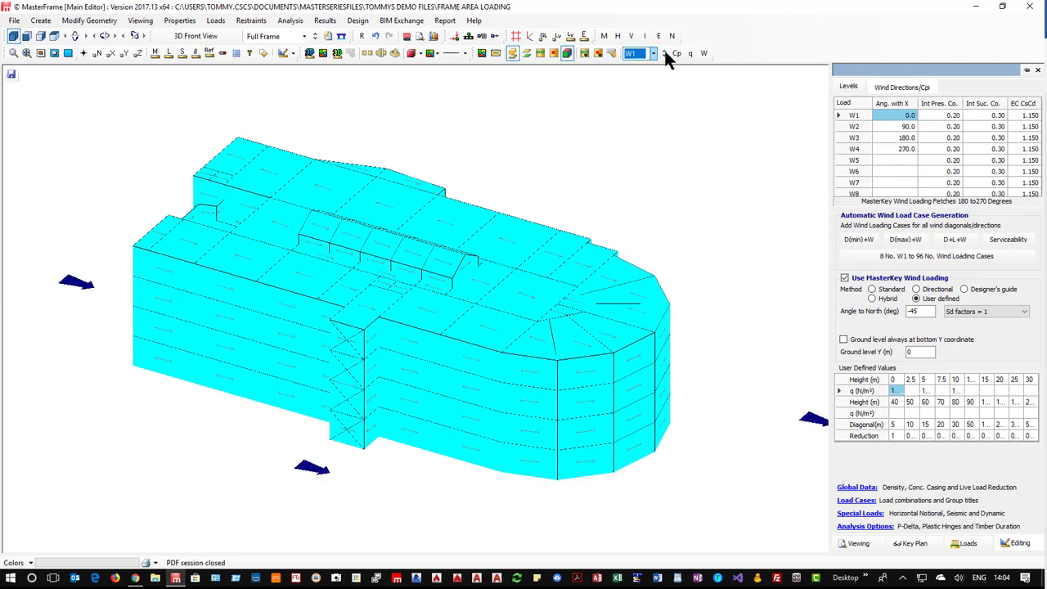
{"action": "left_click", "coordinate": [665, 57]}
{"action": "left_click", "coordinate": [665, 57]}
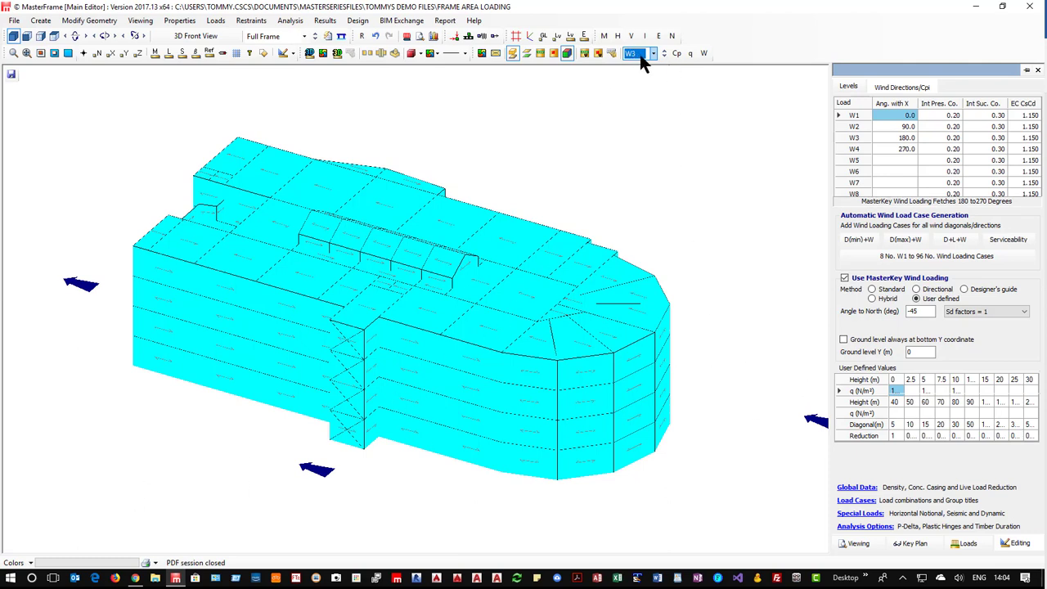
- Shade the wind panels in multiple colours for W3 and inspect their Cp and q values around the curved end
{"action": "left_click", "coordinate": [495, 53]}
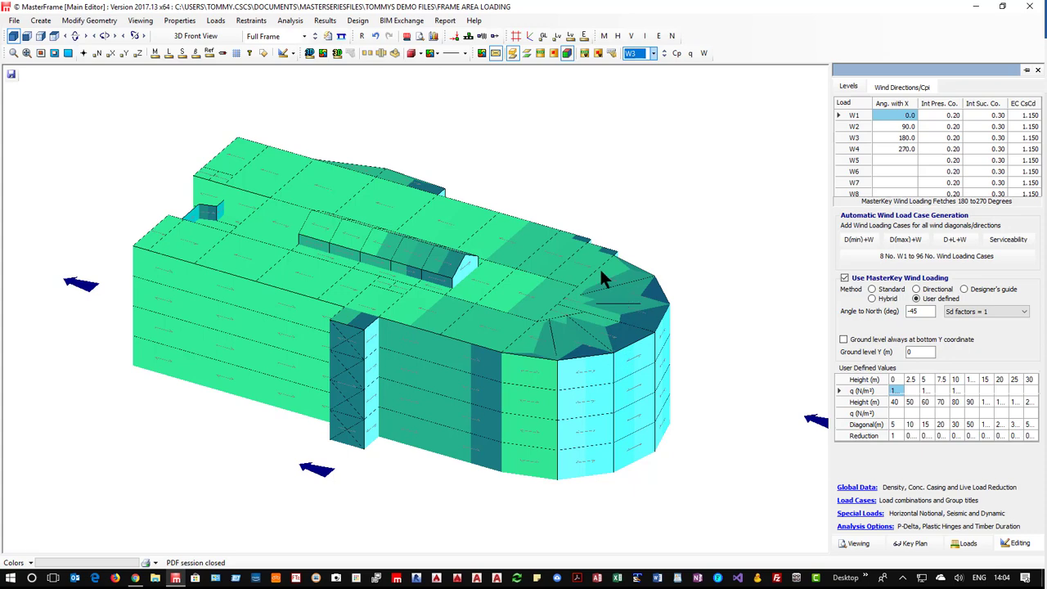
{"action": "left_click", "coordinate": [514, 52]}
{"action": "left_click", "coordinate": [677, 53]}
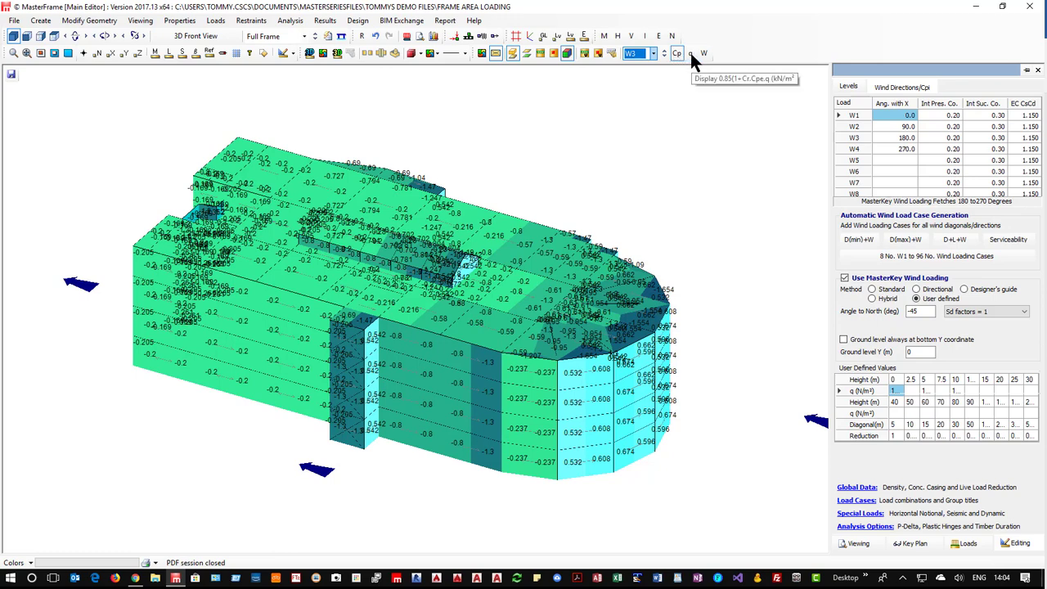
{"action": "left_click", "coordinate": [691, 53]}
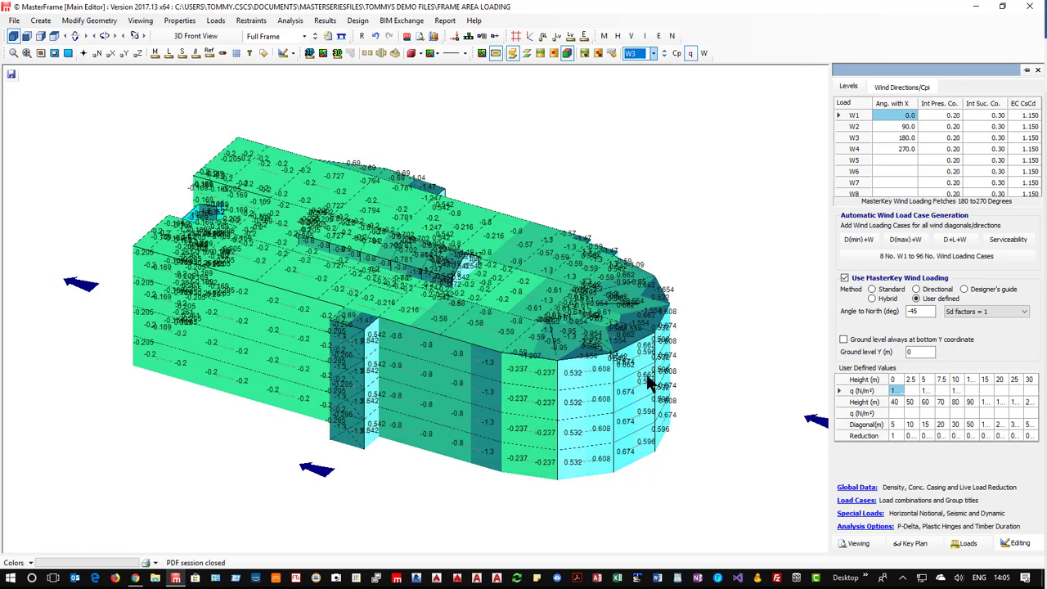
{"action": "scroll", "coordinate": [646, 384], "scroll_direction": "up", "scroll_amount": 5}
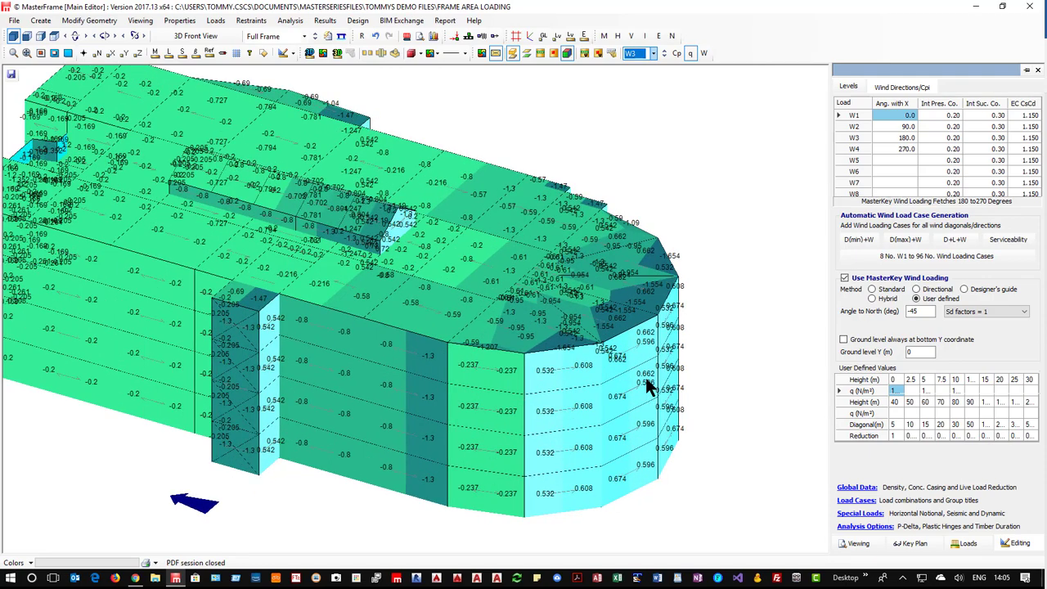
{"action": "scroll", "coordinate": [646, 377], "scroll_direction": "up", "scroll_amount": 1}
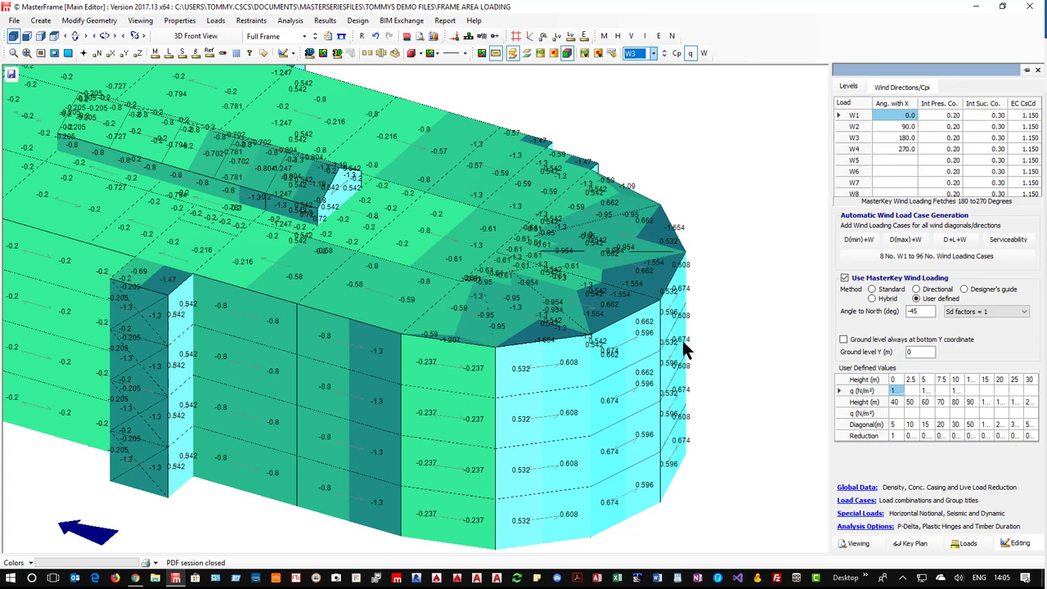
- Set the user-defined q value at 10 m height to 1500 N/m² and refresh the wind pressures on the panels
{"action": "left_click", "coordinate": [955, 390]}
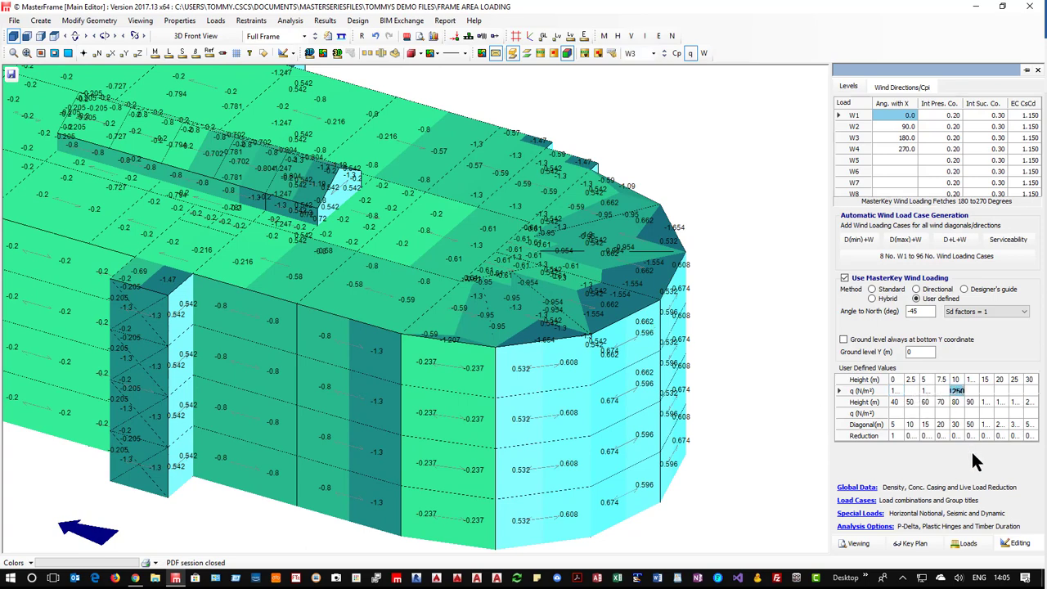
{"action": "type", "text": "650"}
{"action": "key", "text": "Return"}
{"action": "left_click", "coordinate": [972, 390]}
{"action": "left_click", "coordinate": [362, 37]}
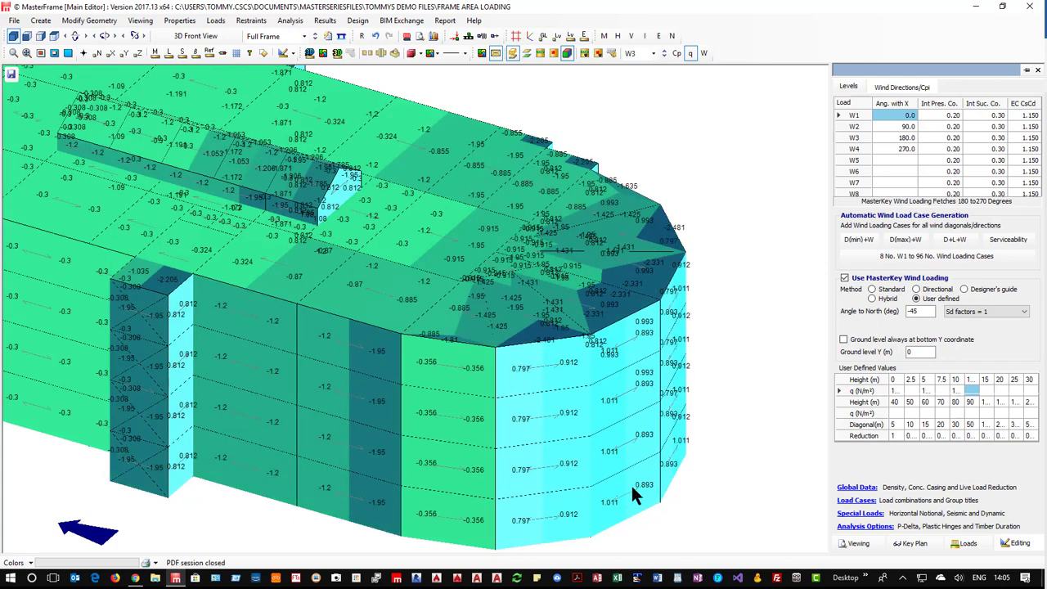
- Complete the user-defined q values for heights below 10 m, and display the Cp coefficients on the wind panels
{"action": "double_click", "coordinate": [925, 391]}
{"action": "type", "text": "120"}
{"action": "left_click", "coordinate": [959, 391]}
{"action": "left_click", "coordinate": [674, 53]}
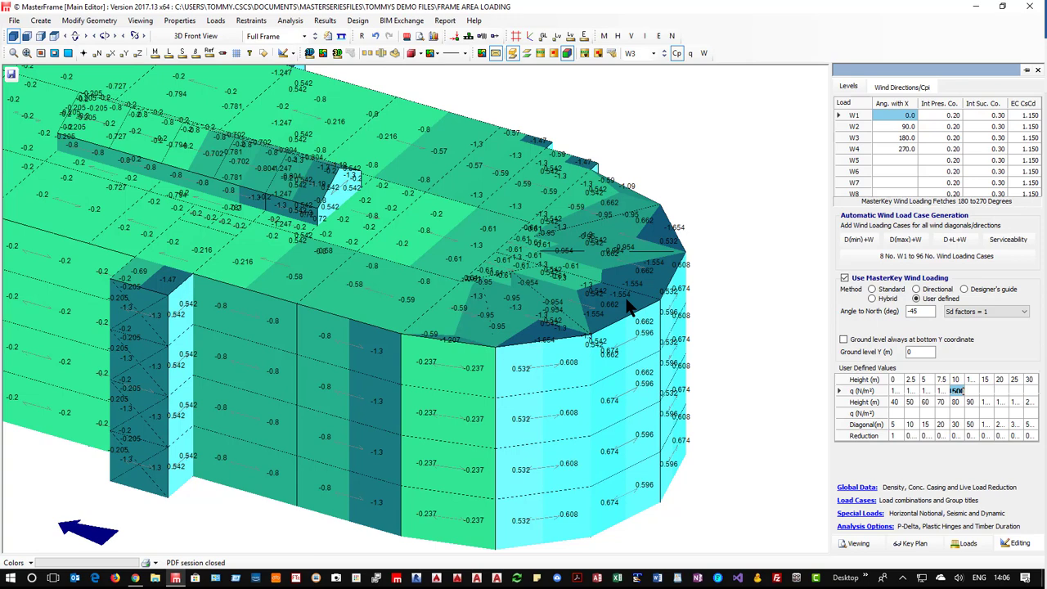
{"action": "middle_click_drag", "start_coordinate": [627, 298], "coordinate": [726, 350]}
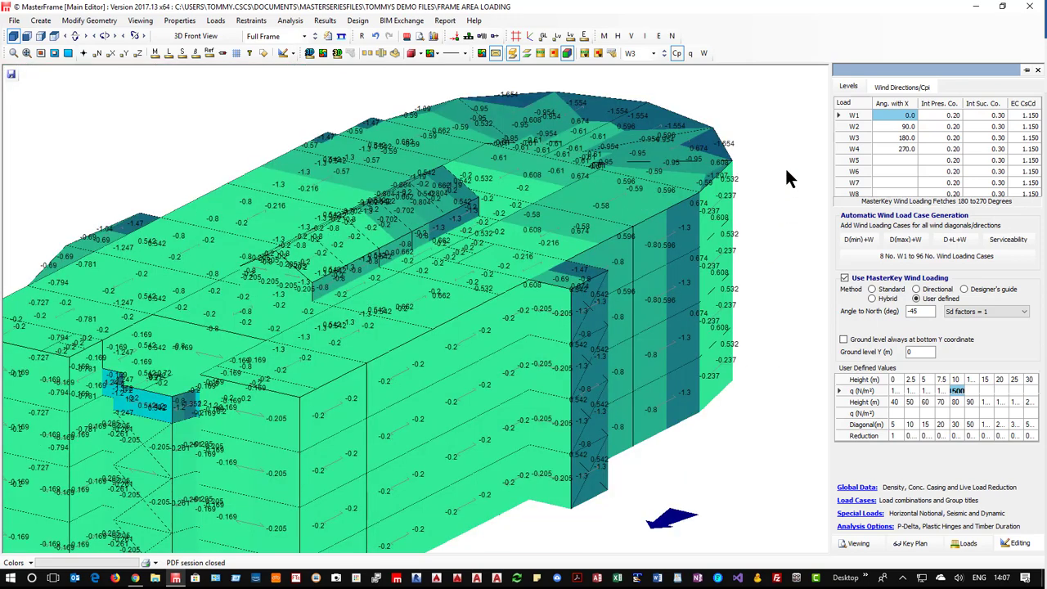